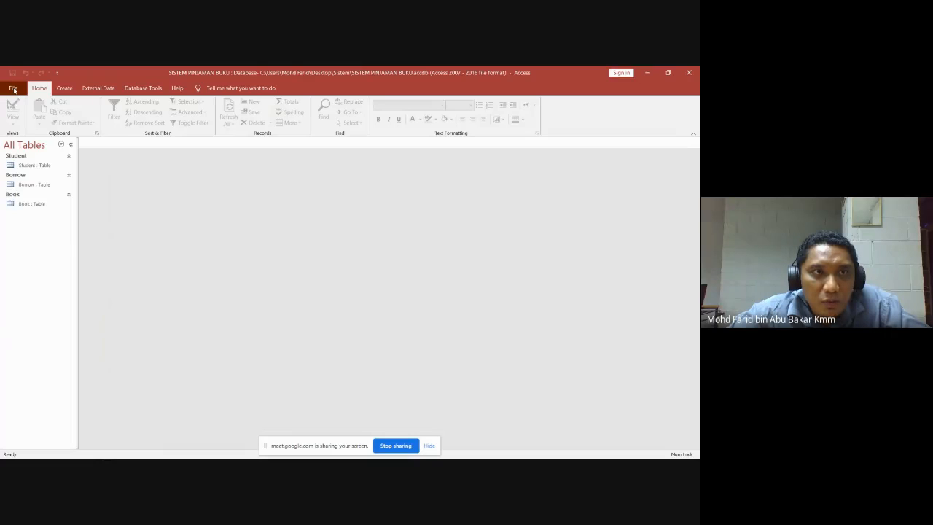
Choose Blank database from the File menu's New options, keeping the proposed Database2 name.
left_click(14, 89)
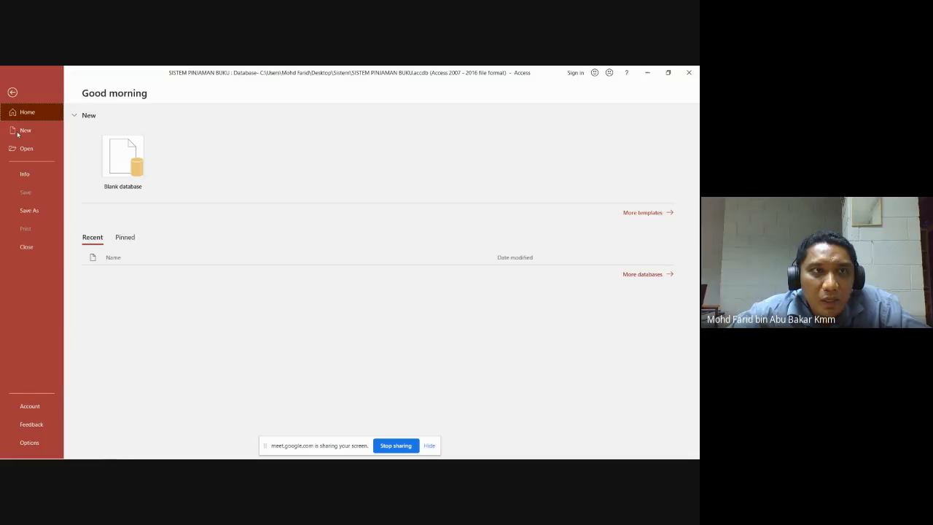
key("Escape")
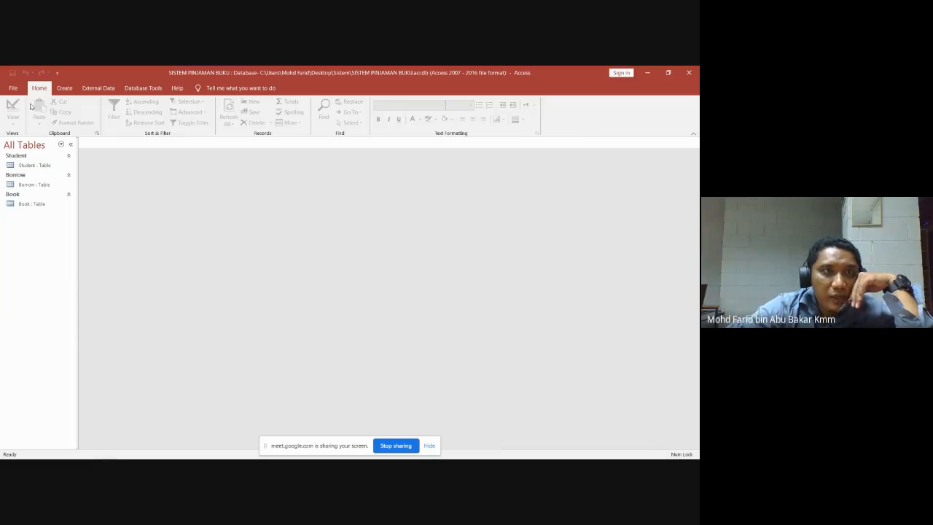
left_click(13, 88)
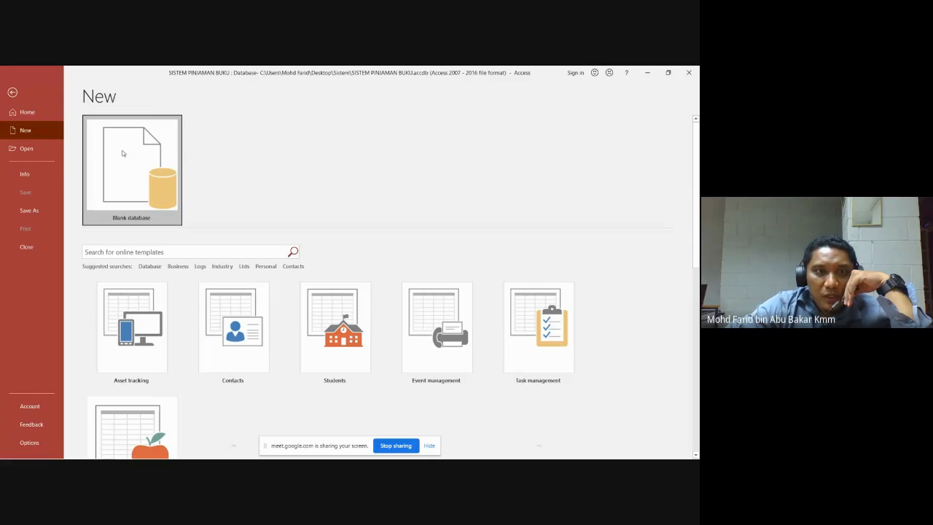
left_click(123, 153)
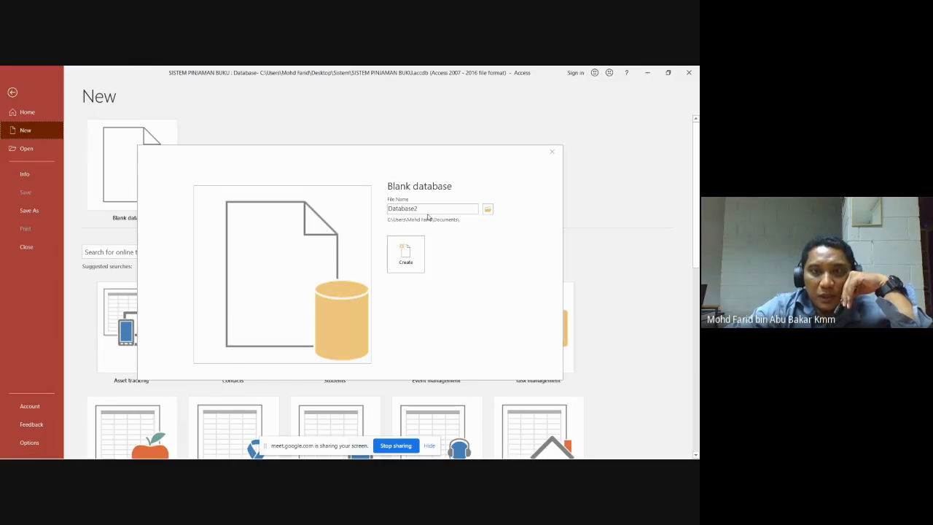
Replace the default file name Database2 with 'Library System'.
left_click_drag(429, 209, 382, 199)
left_click(424, 210)
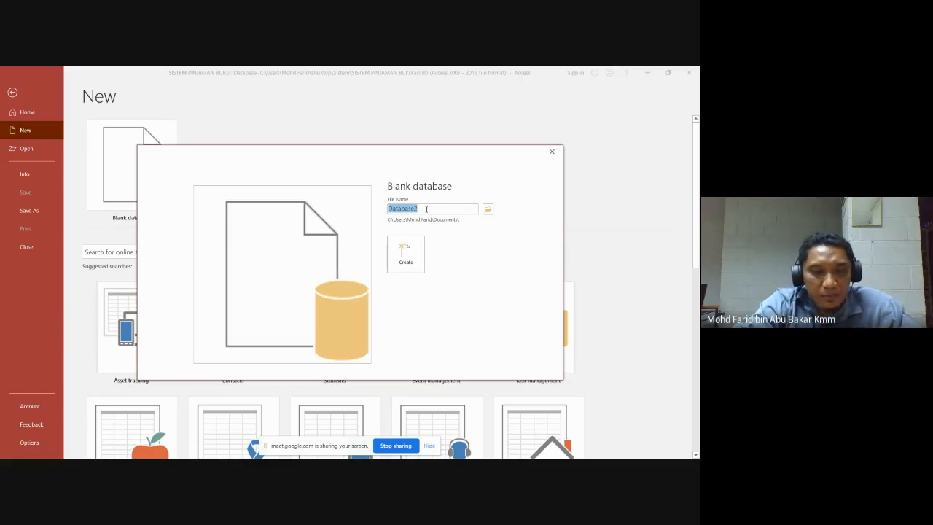
type("Libr")
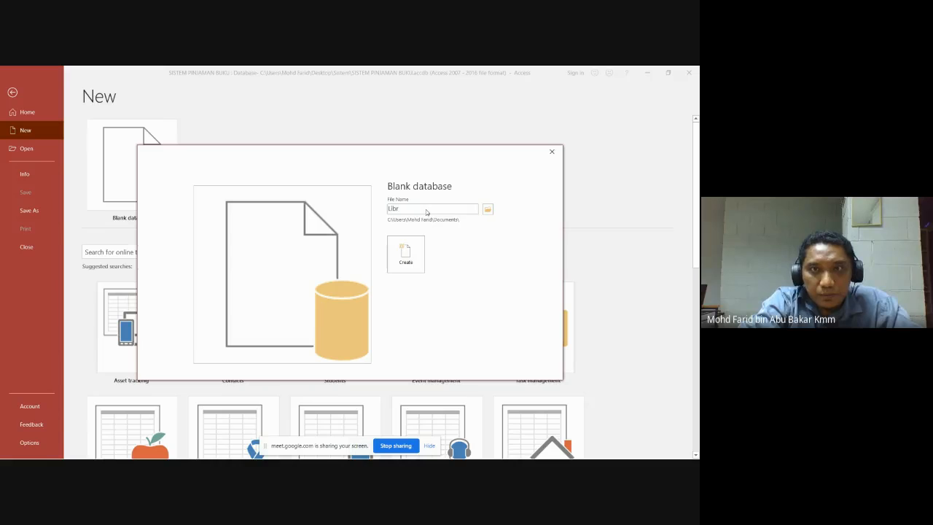
type("ary S")
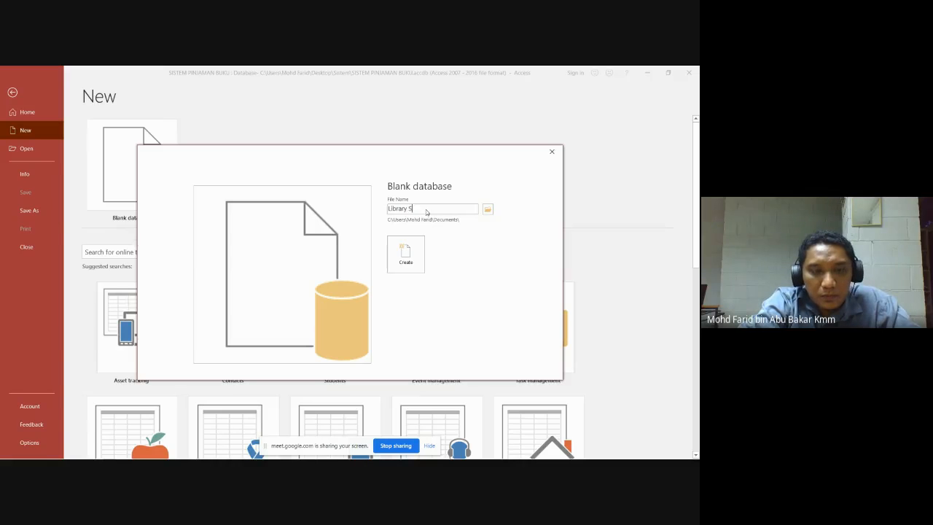
type("ystem")
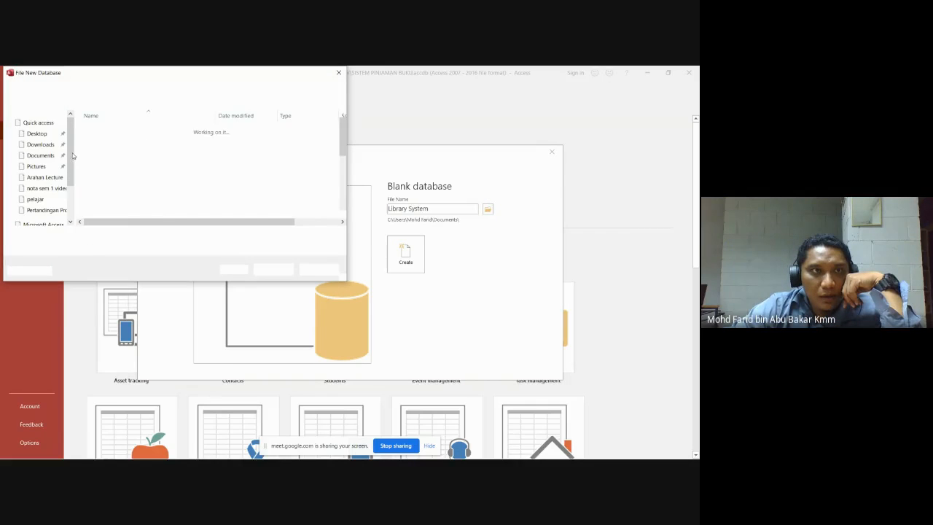
Bring the Google Meet call in Chrome to the front.
scroll(38, 136, "down", 2)
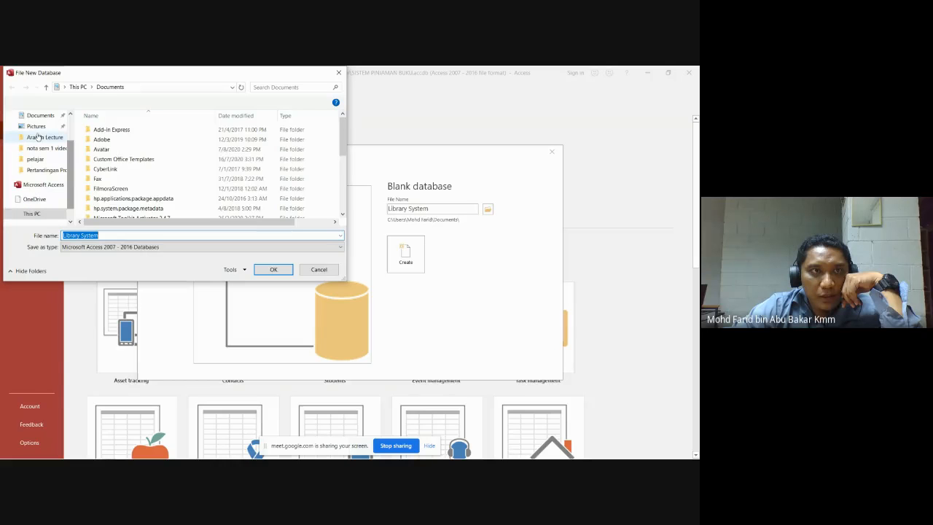
left_click(75, 183)
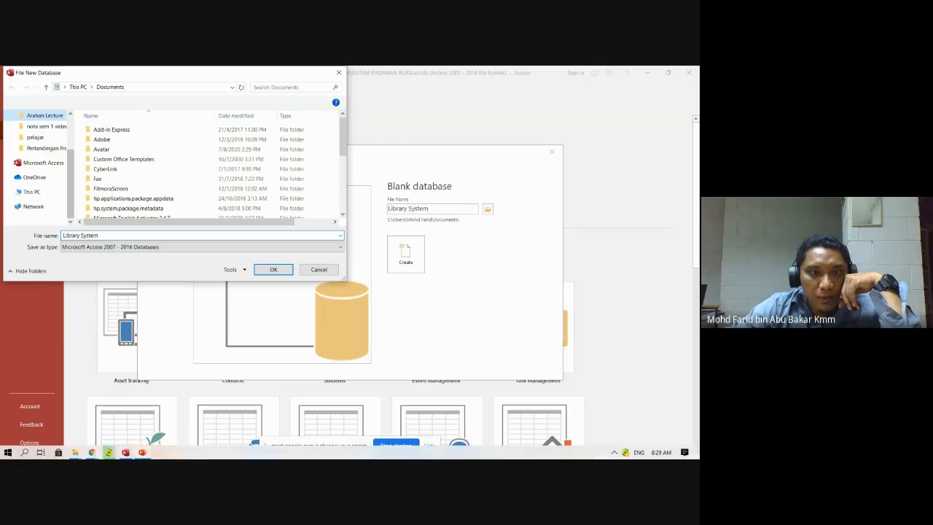
mouse_move(125, 452)
left_click(92, 452)
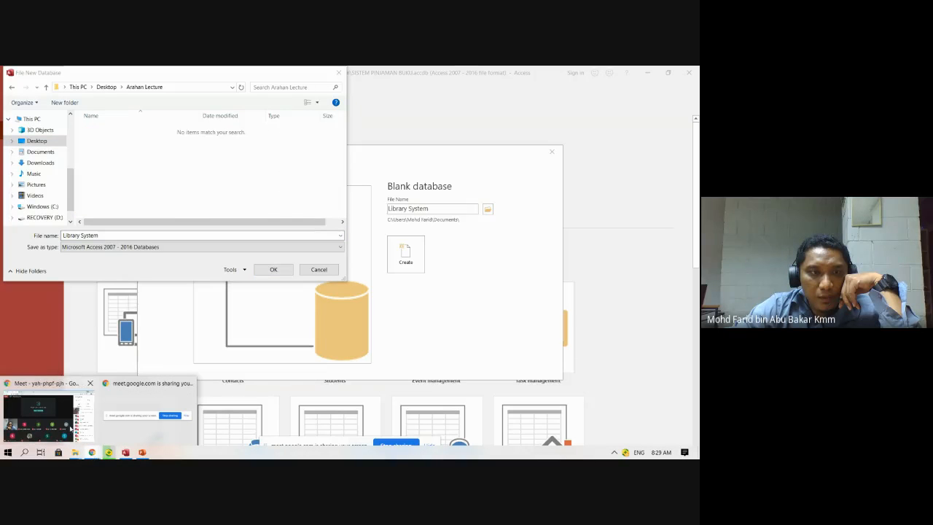
left_click(59, 417)
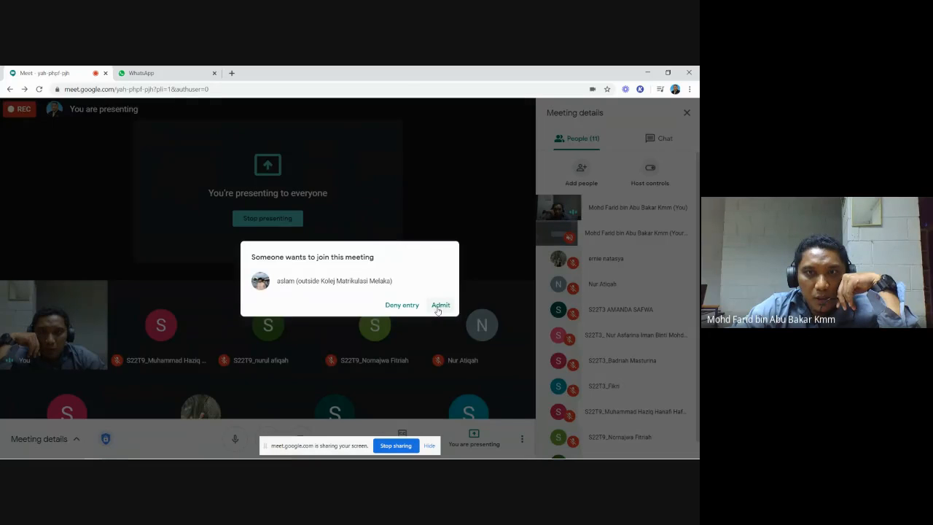
Admit the waiting participant into the Google Meet call.
left_click(441, 305)
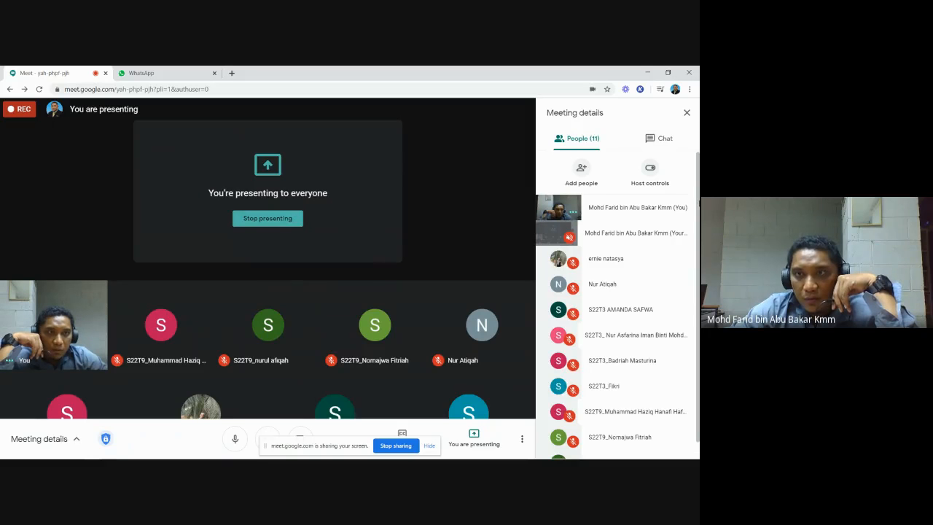
left_click_drag(698, 204, 699, 252)
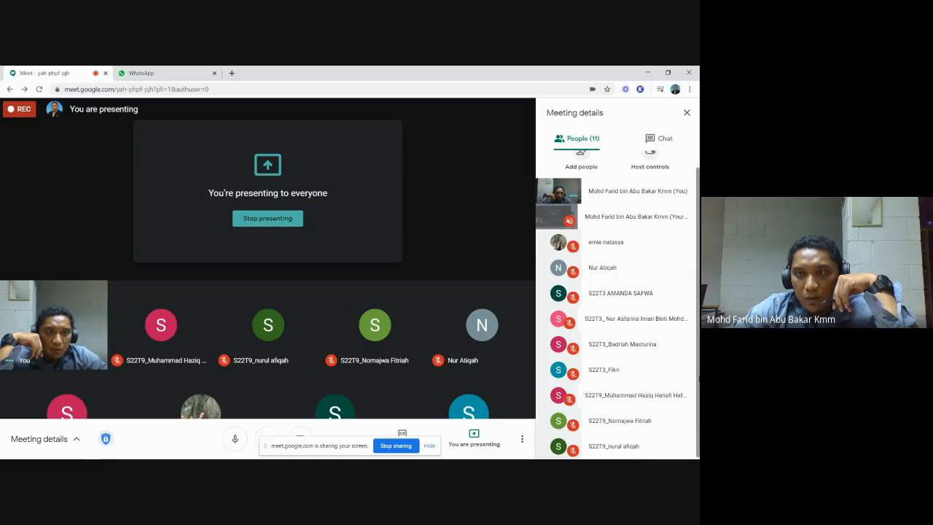
scroll(689, 419, "up", 1)
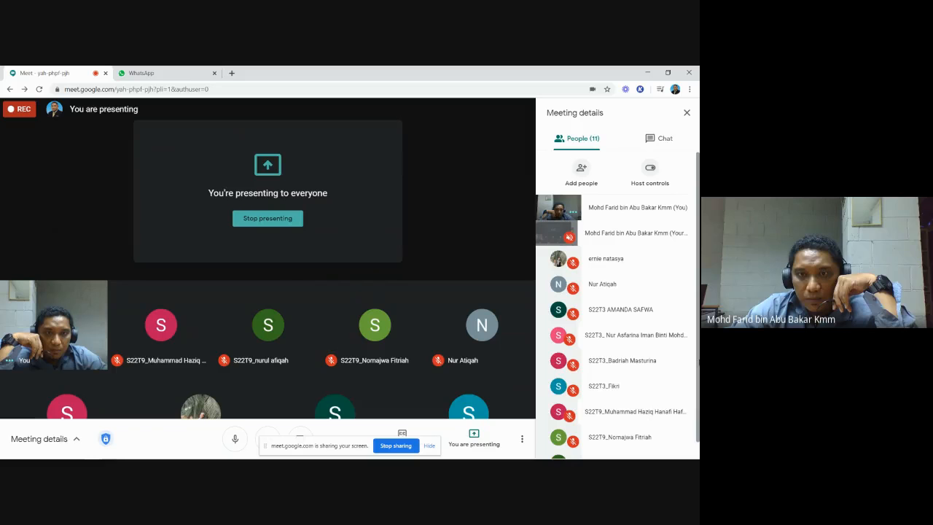
scroll(689, 419, "down", 1)
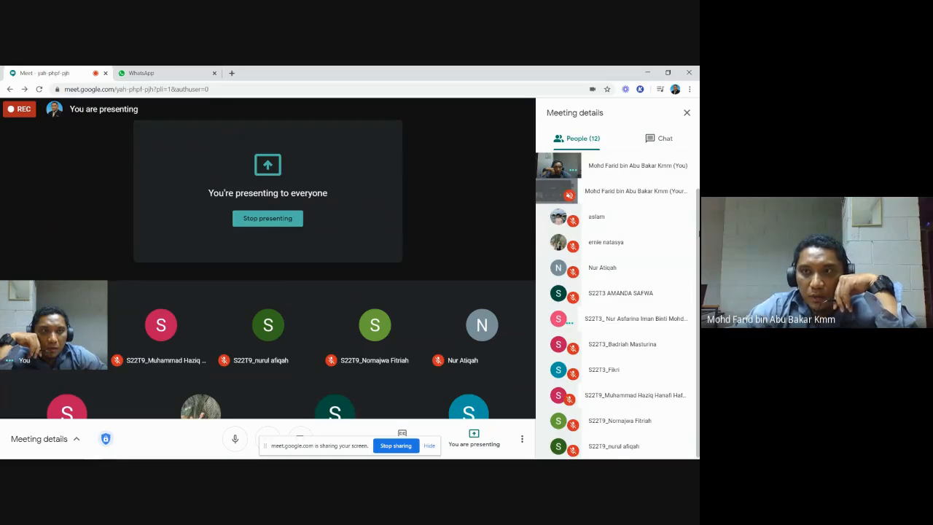
scroll(689, 419, "up", 1)
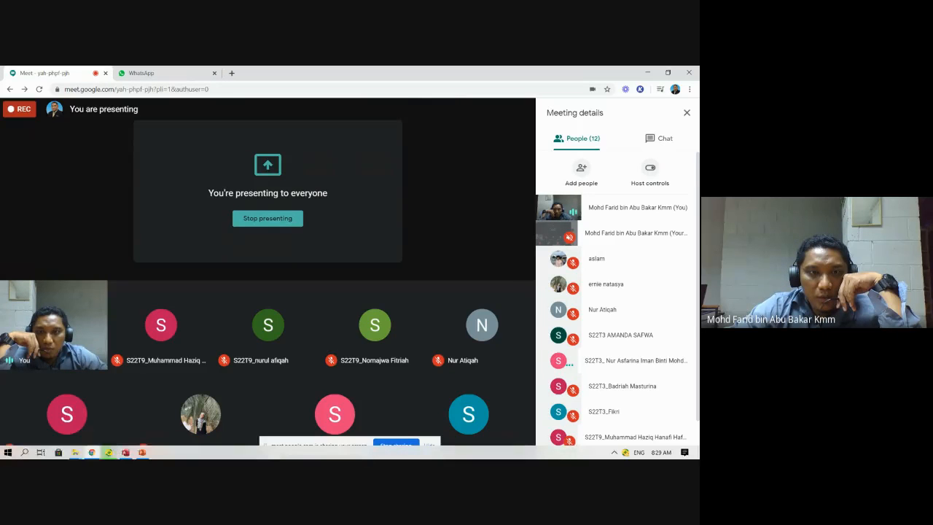
Return to the Access save window for the Library System database.
mouse_move(143, 452)
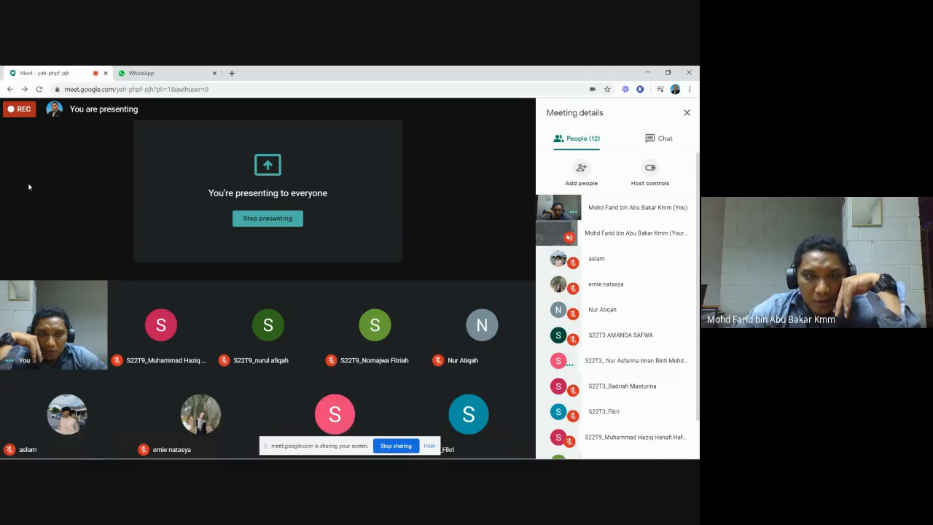
mouse_move(135, 454)
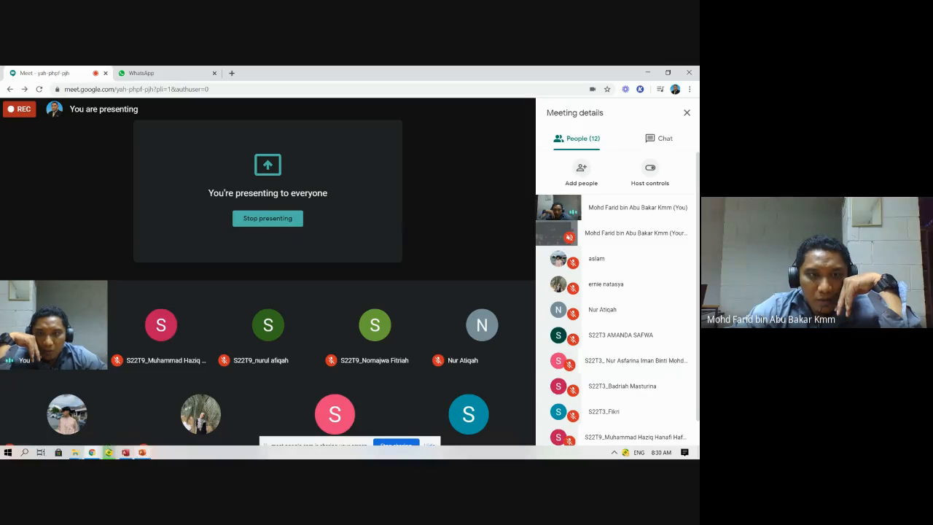
left_click(126, 452)
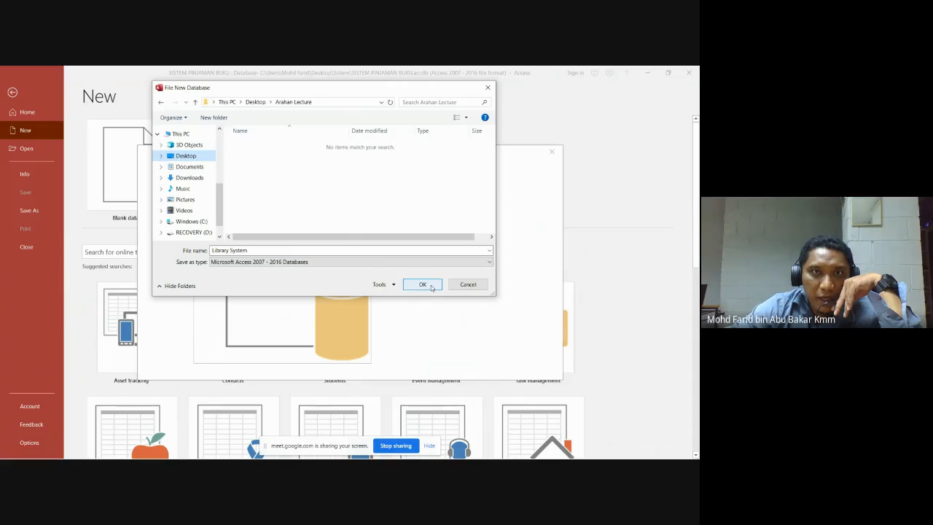
Save Library System to the Desktop and create it, opening a blank Table1.
left_click(252, 101)
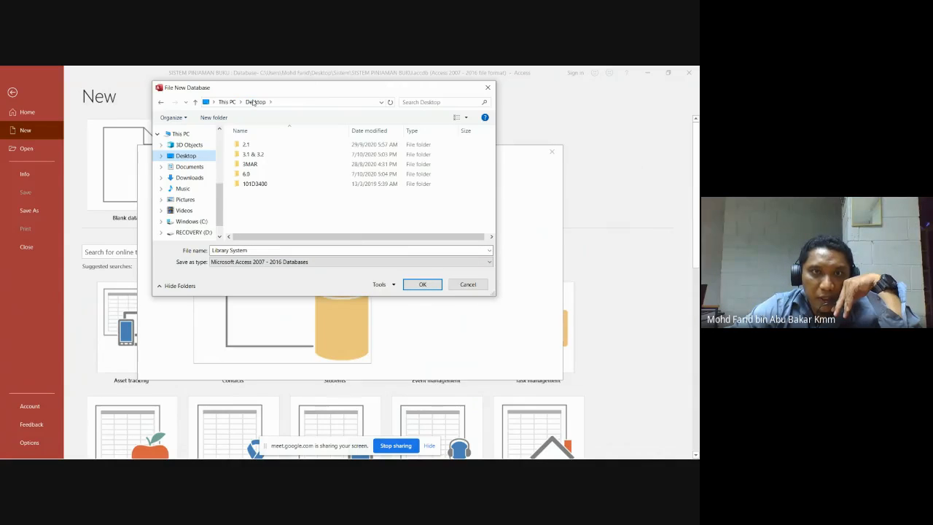
left_click(423, 284)
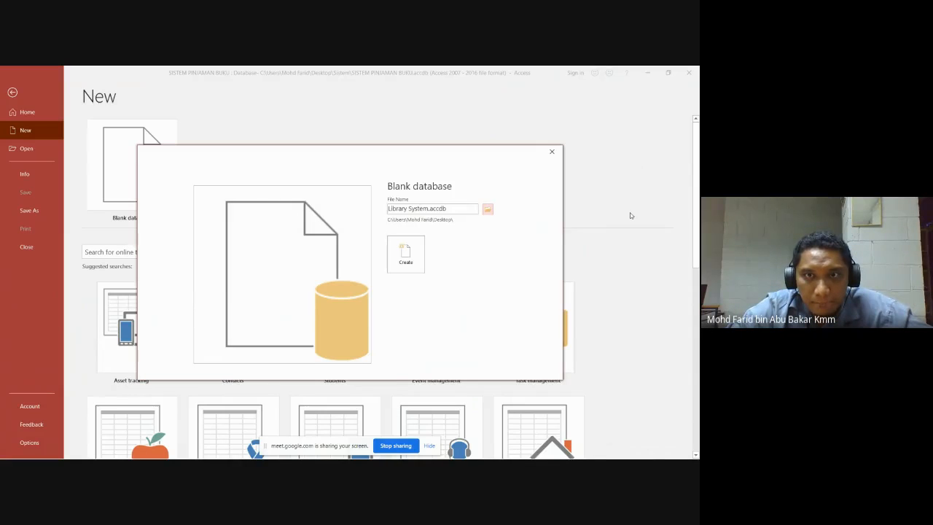
left_click(410, 253)
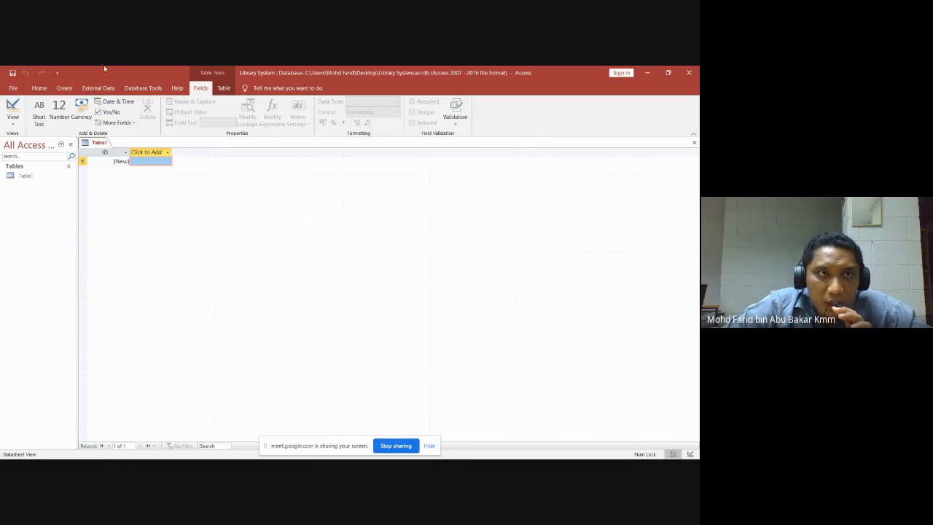
Add a blank Table2 to the database and return to Table1.
left_click(64, 88)
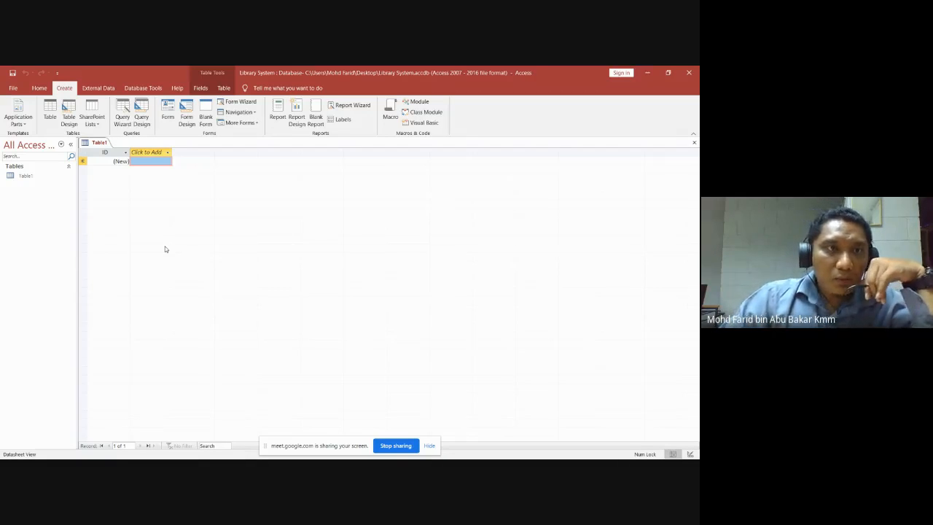
left_click(50, 111)
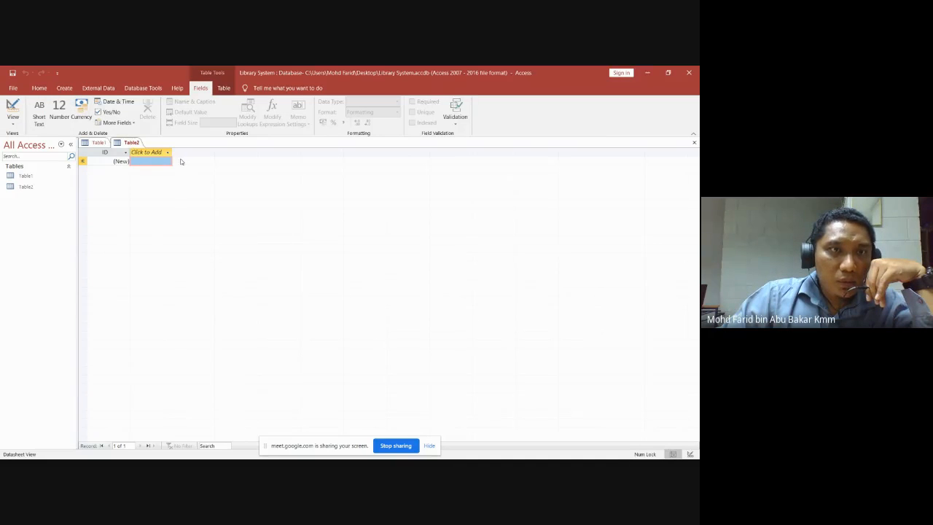
left_click(100, 143)
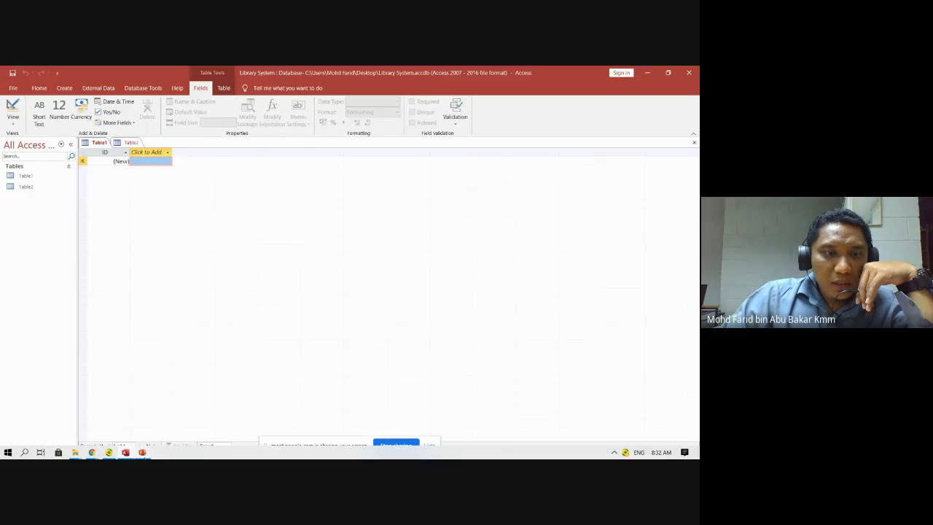
Show the Pembangunan Sistem slide with the STUDENT, BORROW and BOOKS tables.
left_click(142, 452)
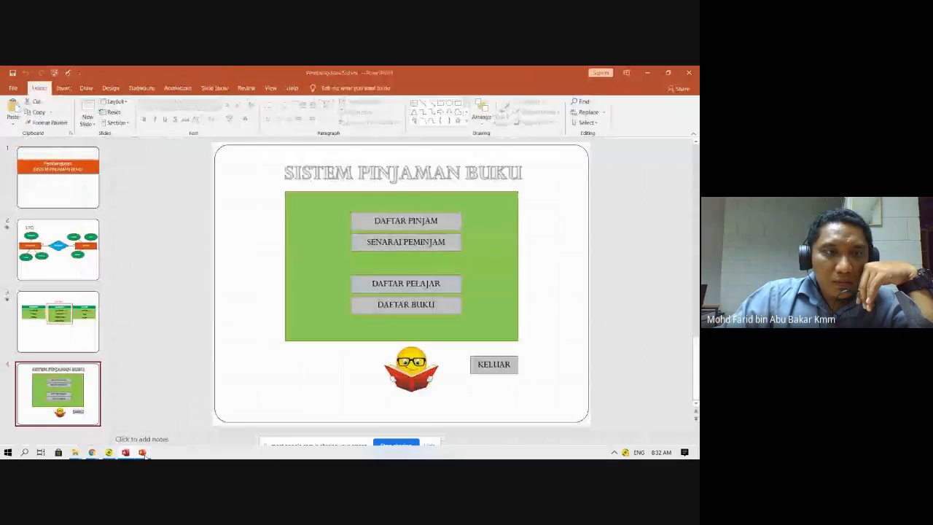
left_click(67, 315)
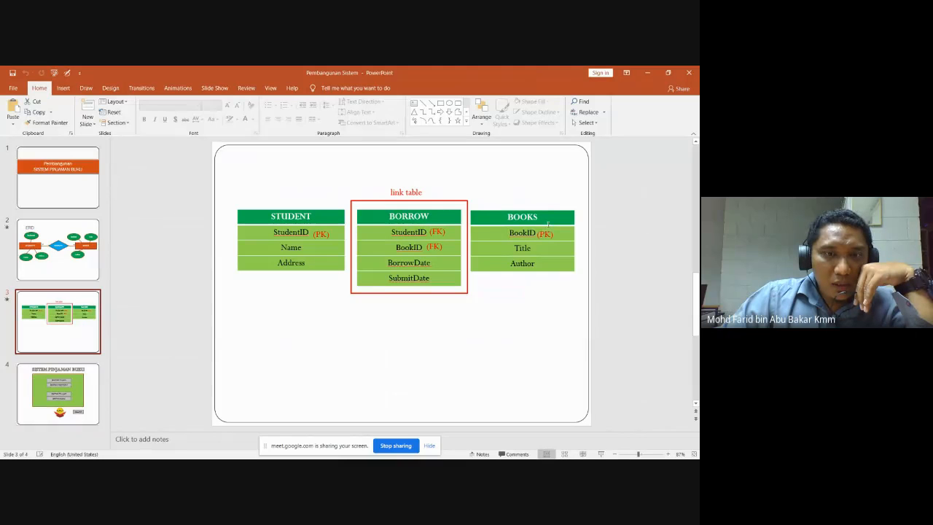
Review BORROW's StudentID and BookID foreign keys linking STUDENT and BOOKS.
mouse_move(125, 452)
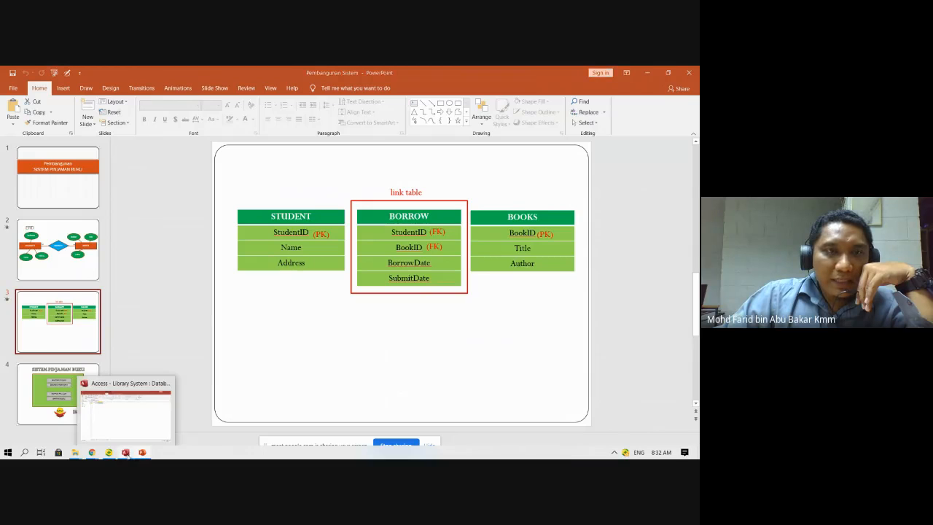
Back in Access, add a blank Table3, then return to Table1 on the Home tab.
left_click(126, 452)
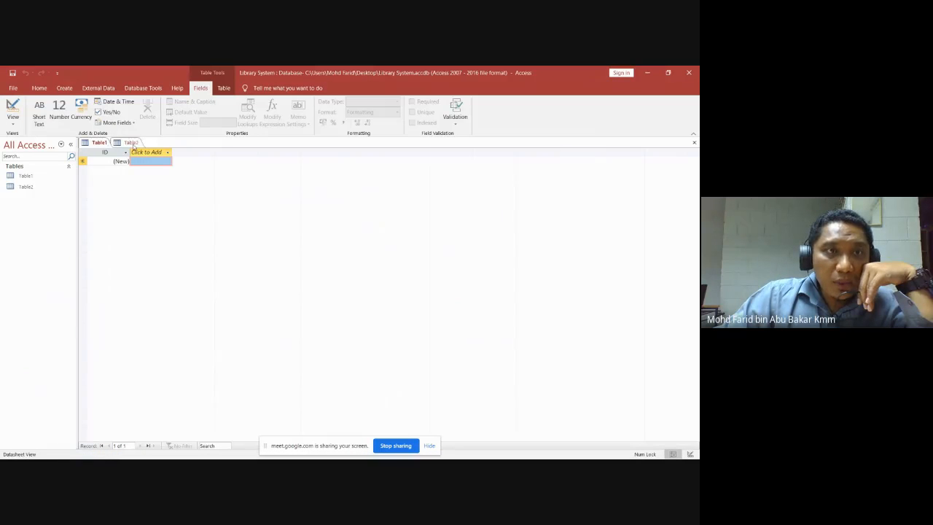
left_click(64, 88)
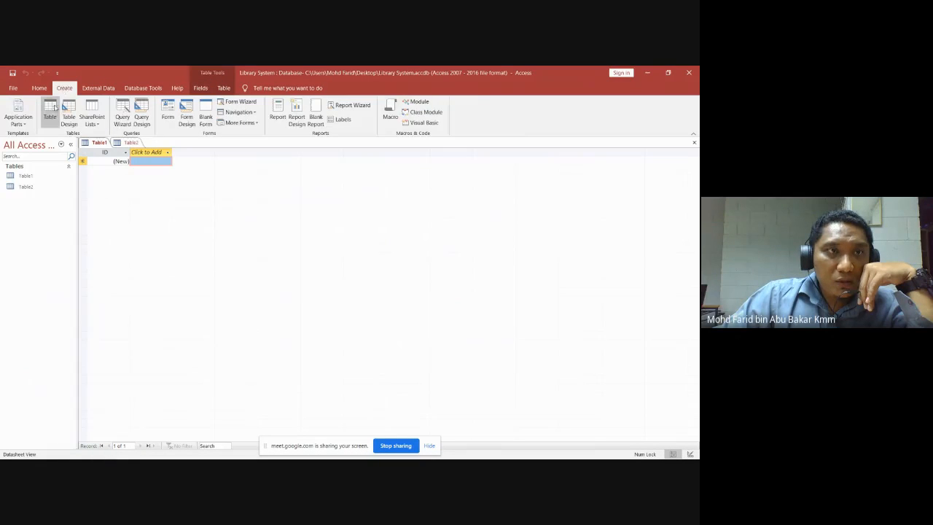
left_click(50, 113)
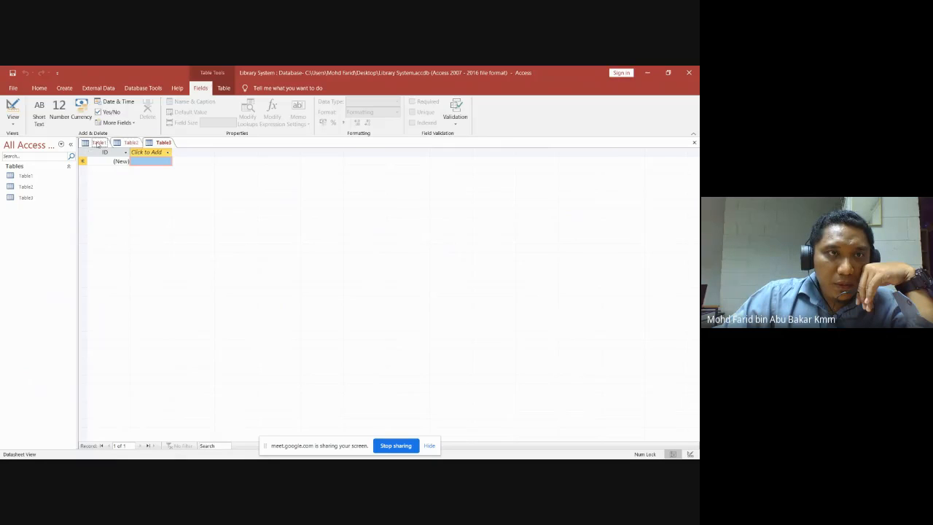
left_click(97, 143)
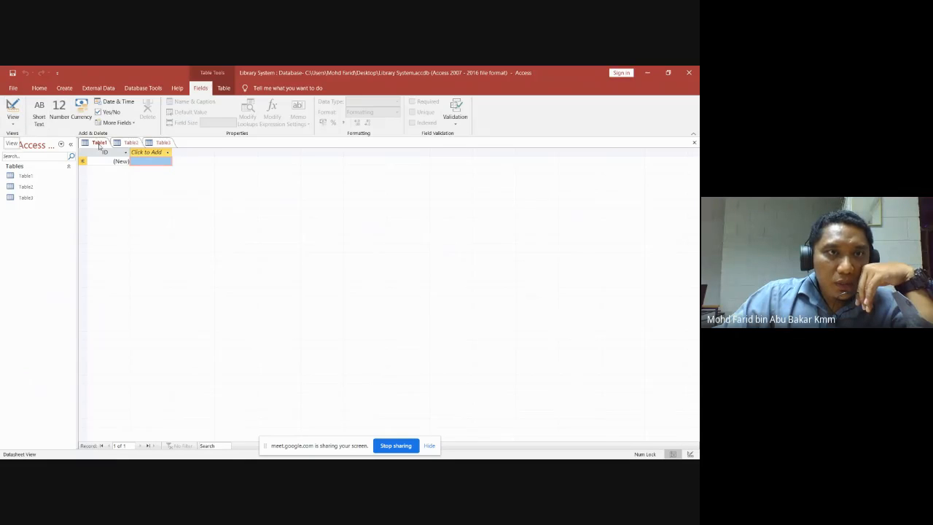
left_click(40, 89)
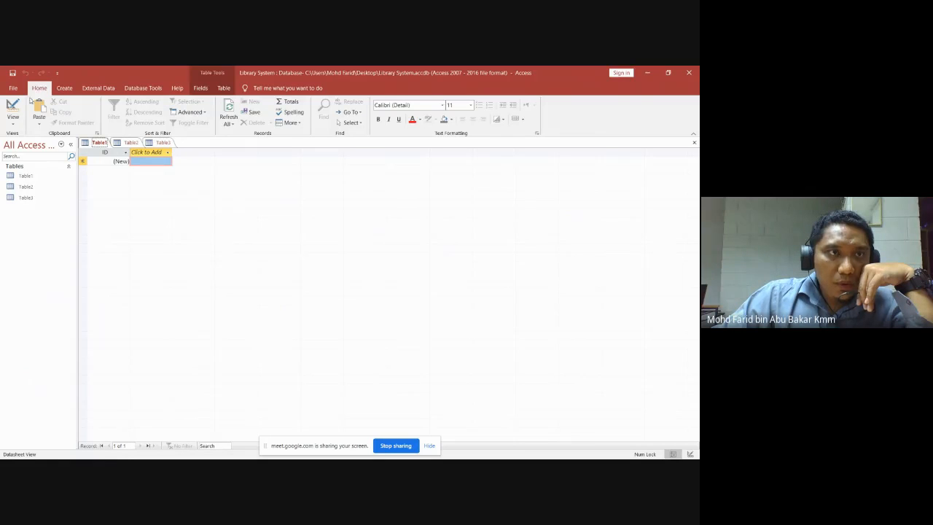
Admit the newly waiting Meet participant, then return to the Library System database.
mouse_move(125, 458)
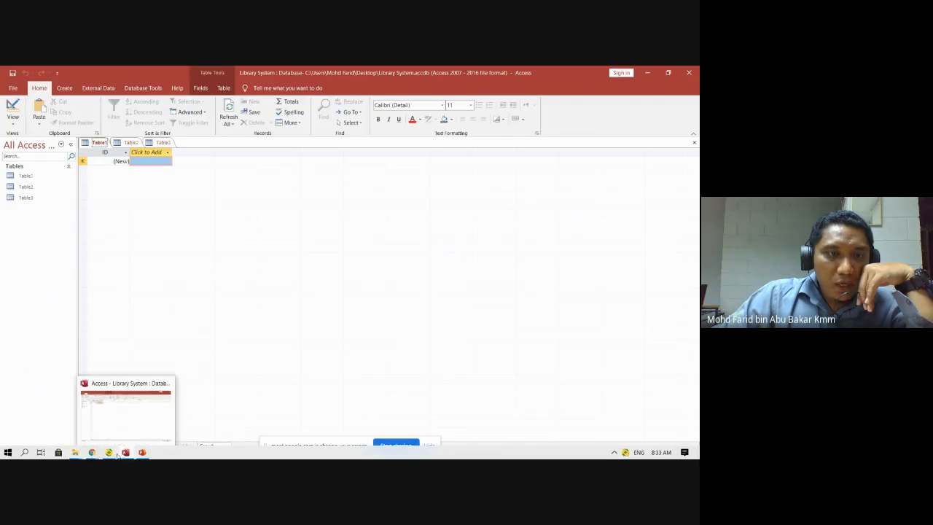
mouse_move(95, 455)
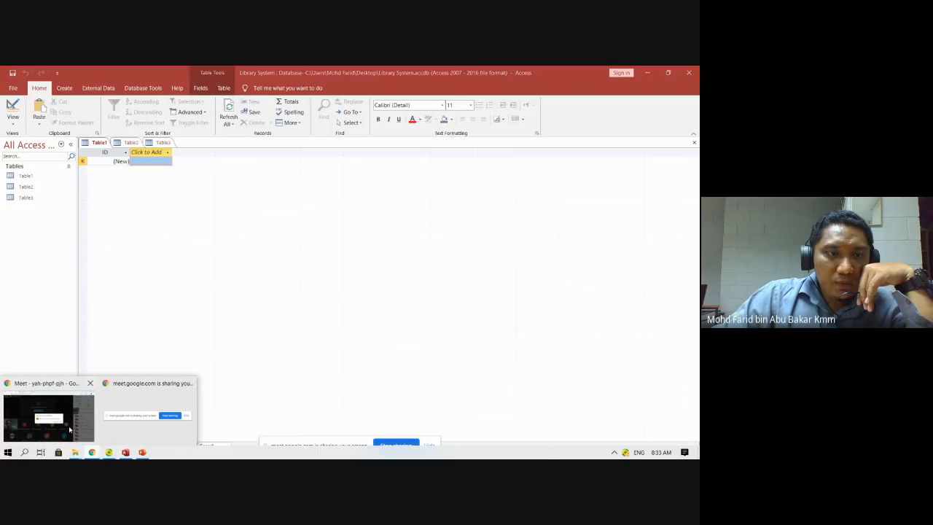
left_click(70, 430)
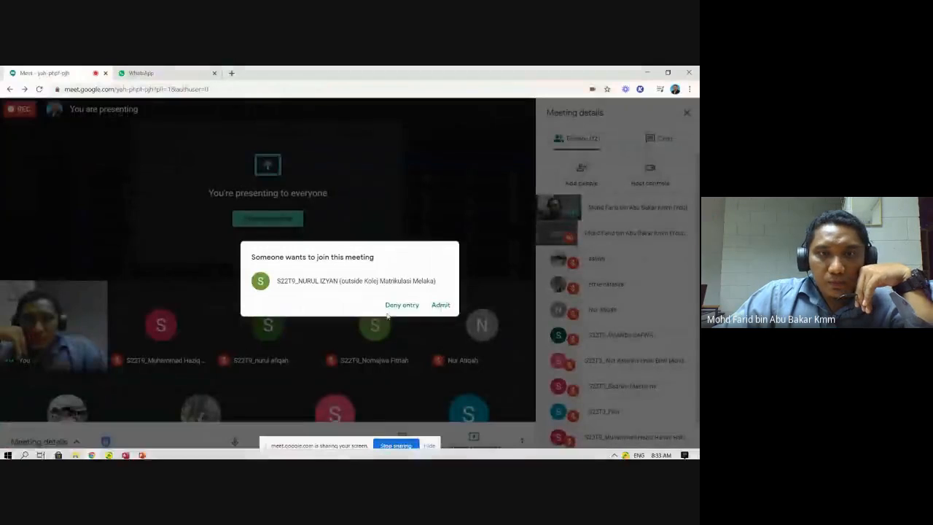
left_click(441, 304)
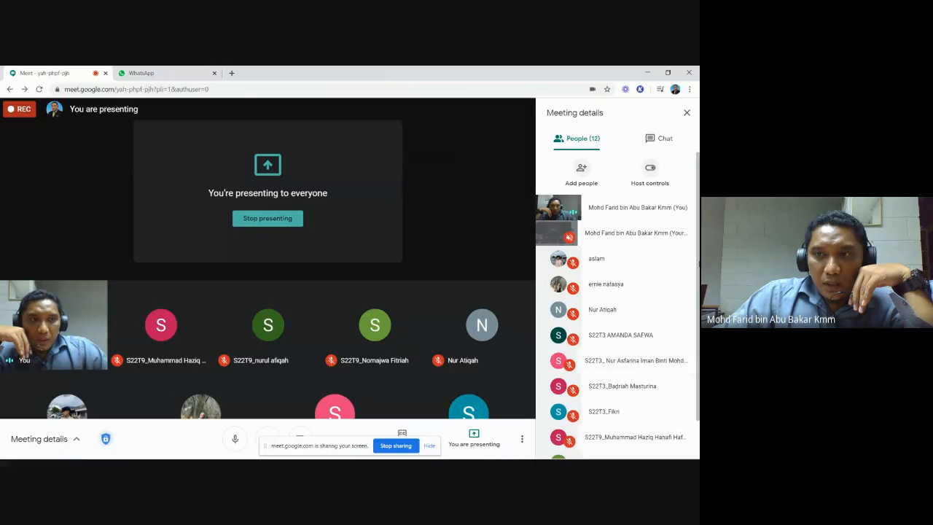
scroll(620, 306, "down", 2)
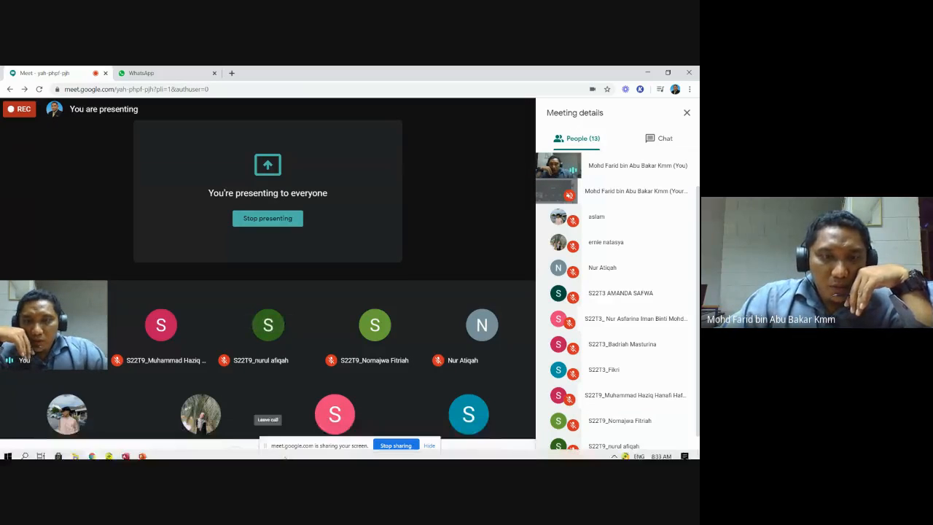
mouse_move(142, 452)
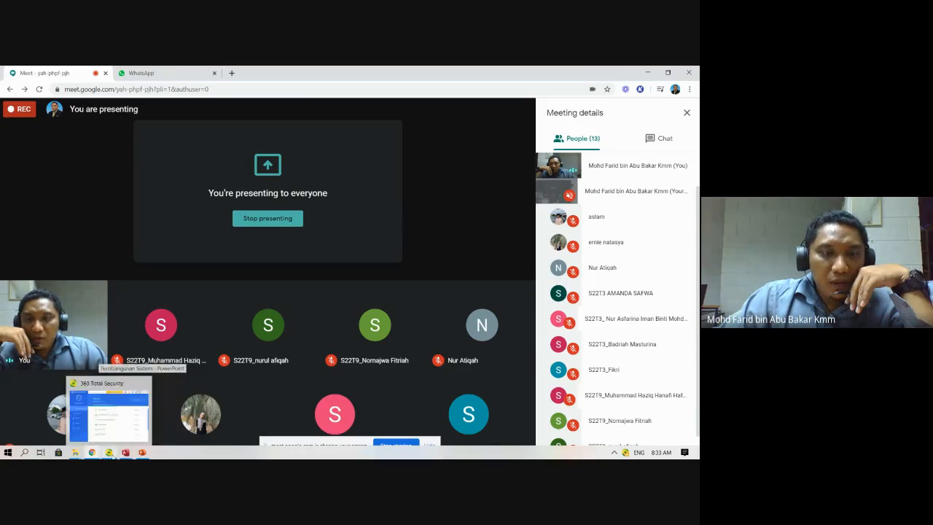
left_click(126, 452)
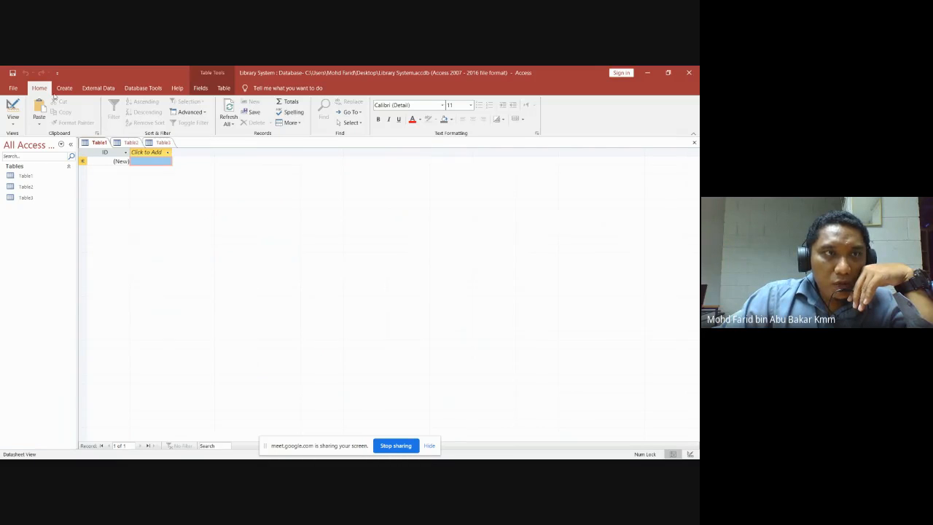
Switch Table1 to Design view, saving the table as 'Student'.
left_click(13, 127)
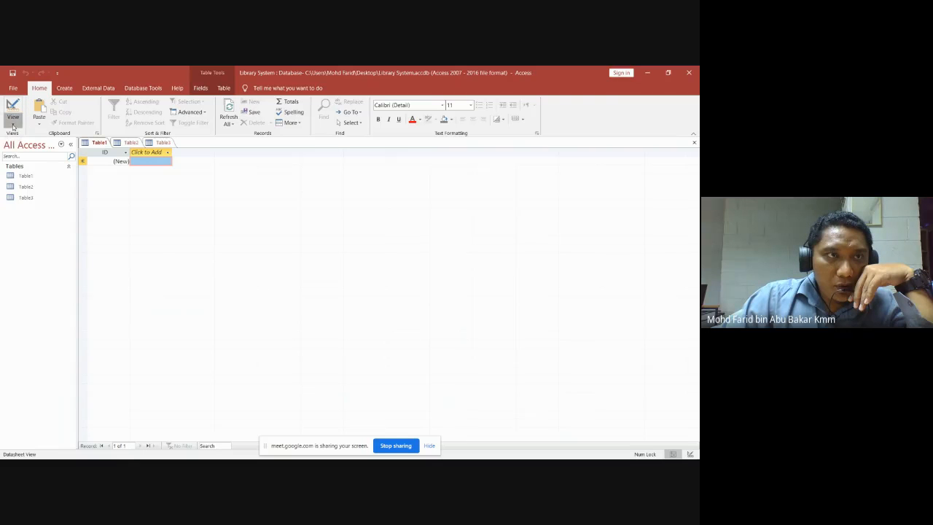
left_click(13, 127)
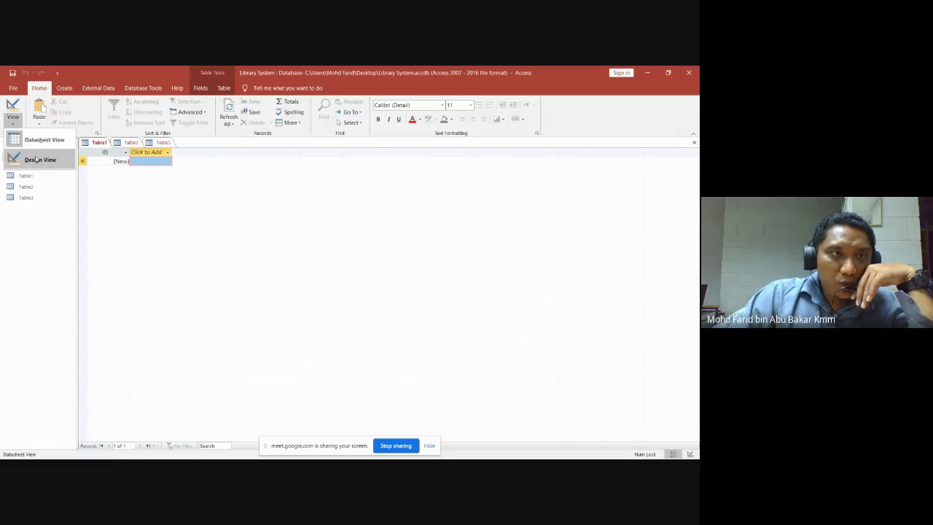
left_click(37, 159)
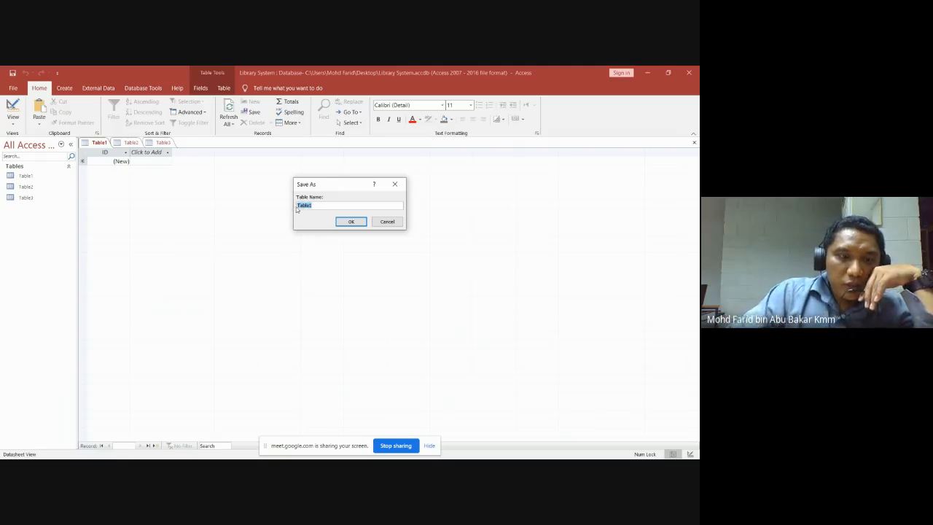
type("Student")
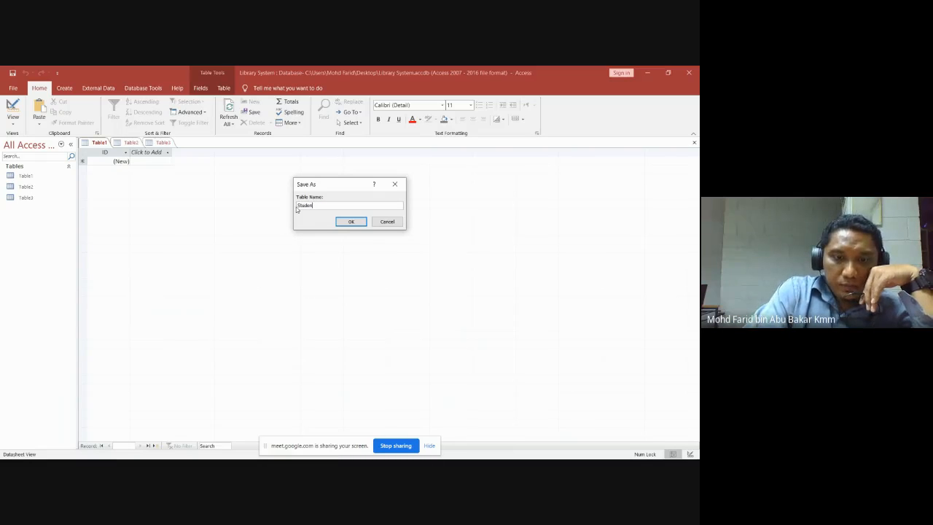
left_click(357, 223)
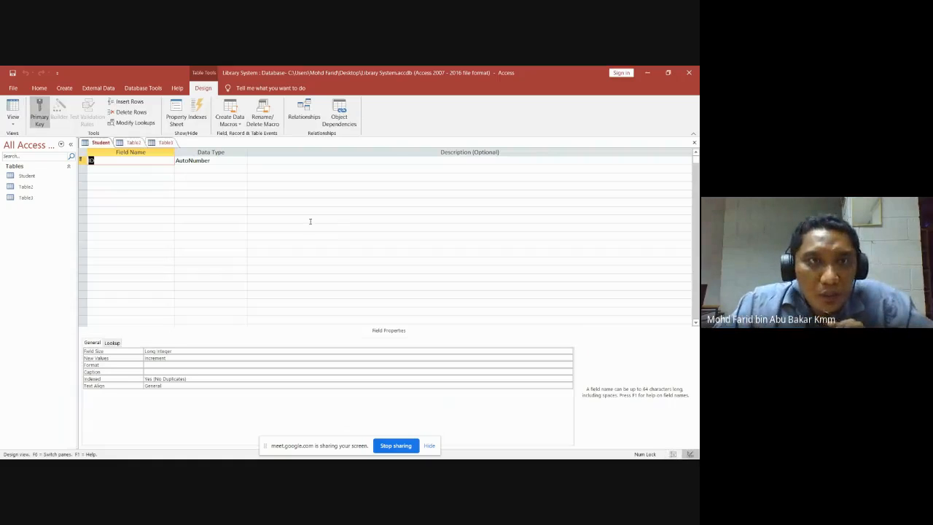
Run Repair in 360 Total Security, minimize it, and bring up the ERD slide in PowerPoint.
mouse_move(333, 458)
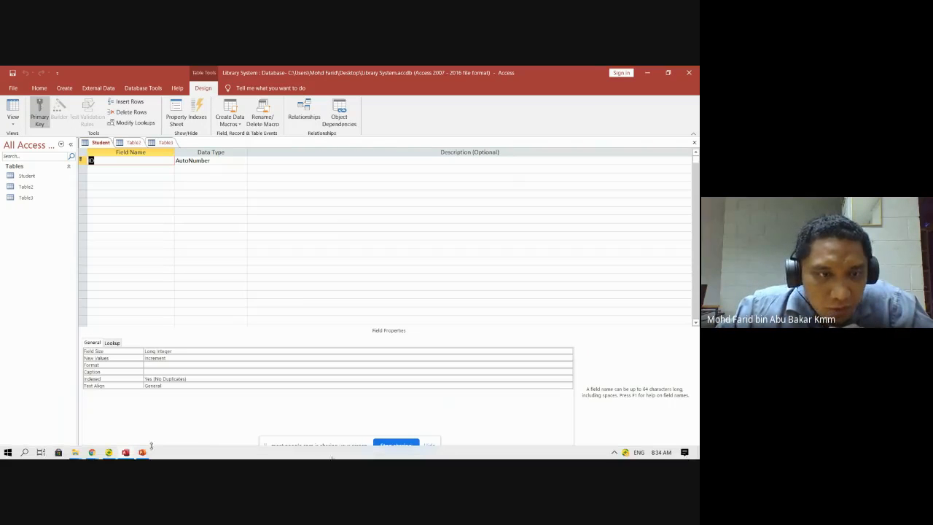
left_click(105, 456)
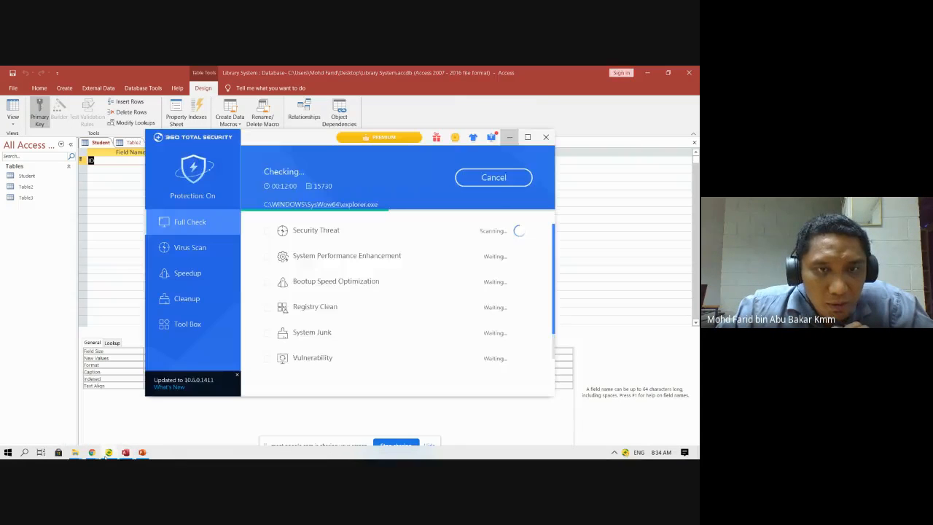
left_click(496, 178)
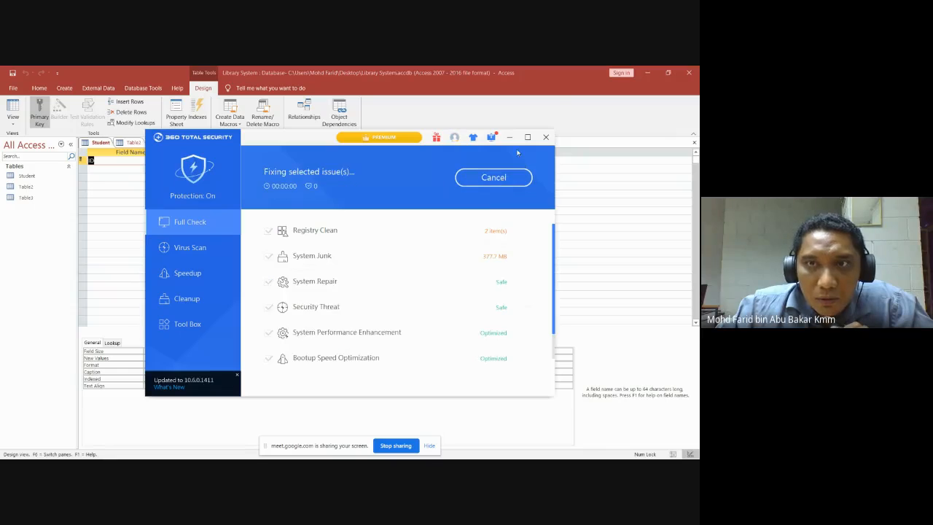
left_click(509, 137)
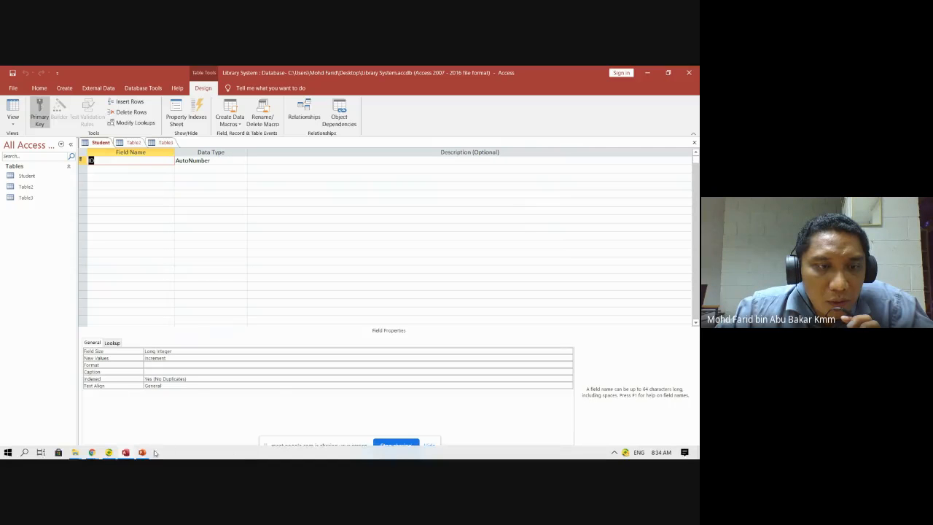
left_click(142, 451)
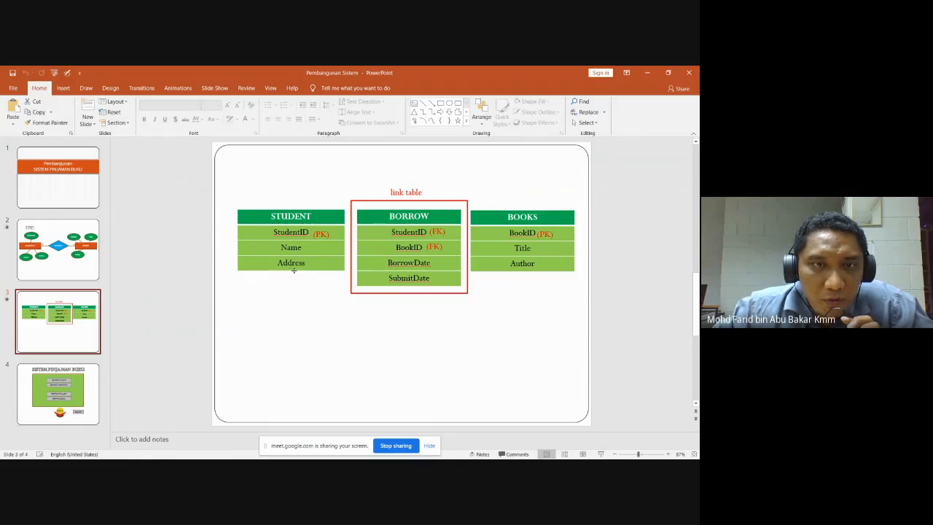
Go from the STUDENT–BORROW–BOOKS slide back to the Student table's design grid in Access.
mouse_move(152, 456)
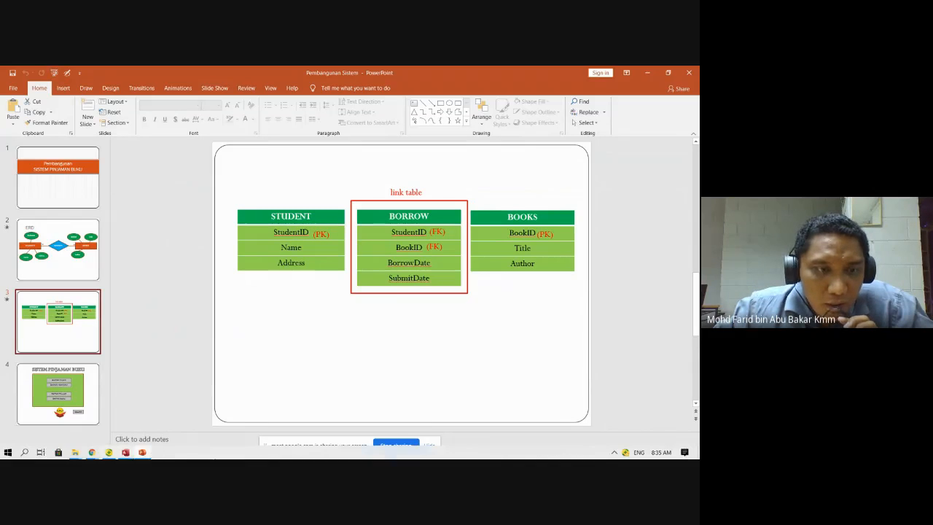
left_click(125, 453)
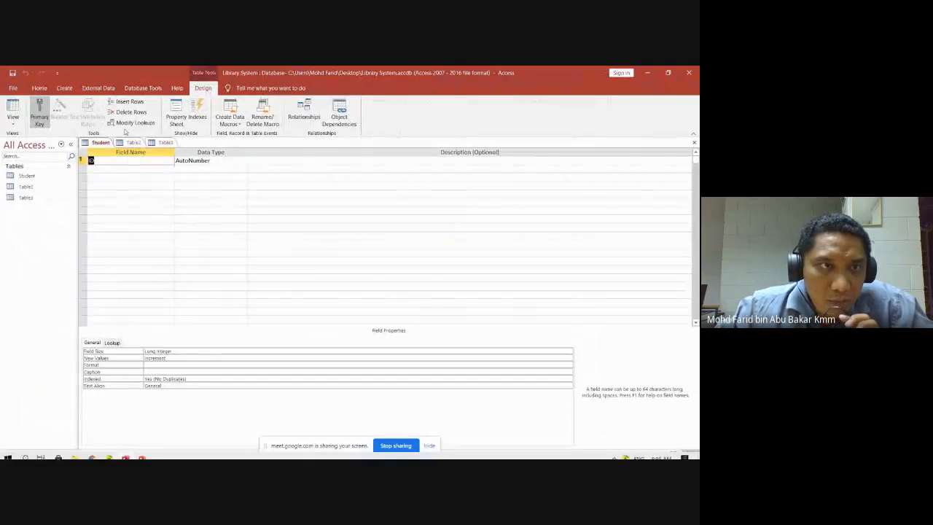
Rename the ID field to StudentID as Short Text, then check the ERD slide.
left_click(99, 159)
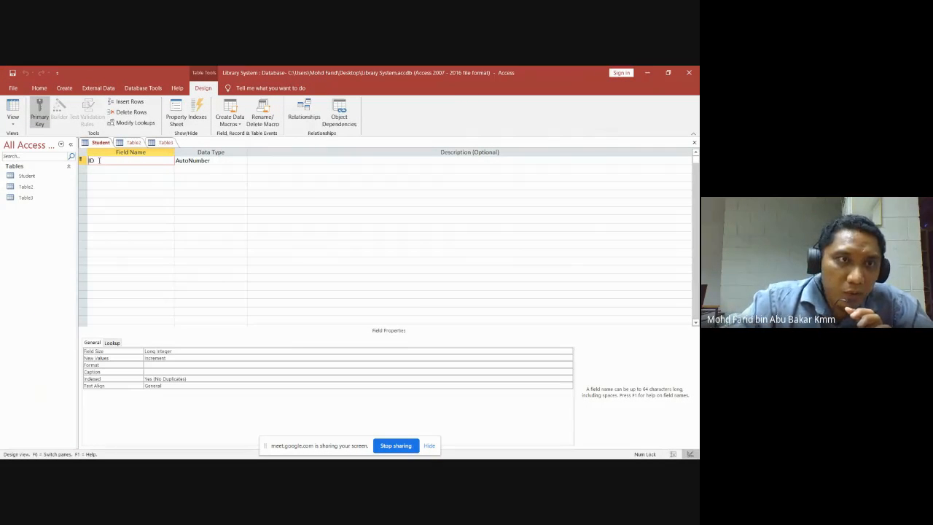
type("Student")
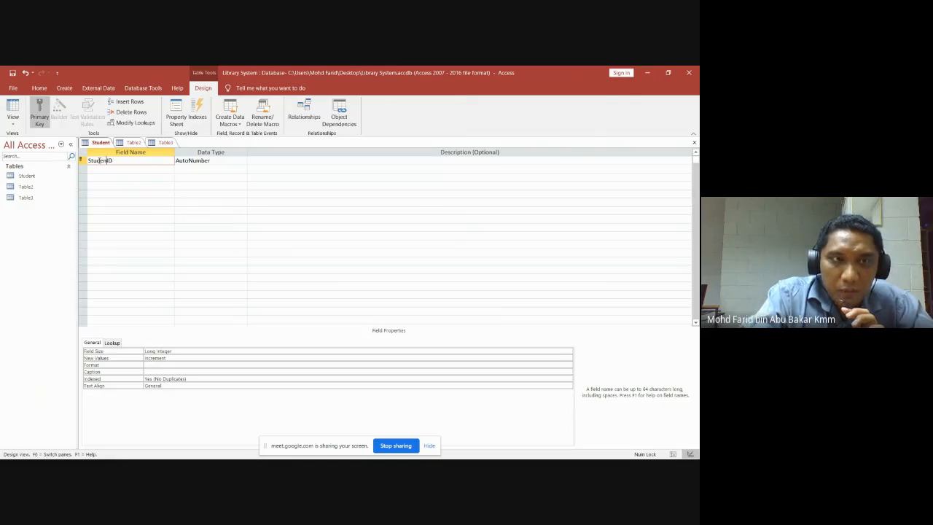
left_click(242, 160)
left_click(243, 160)
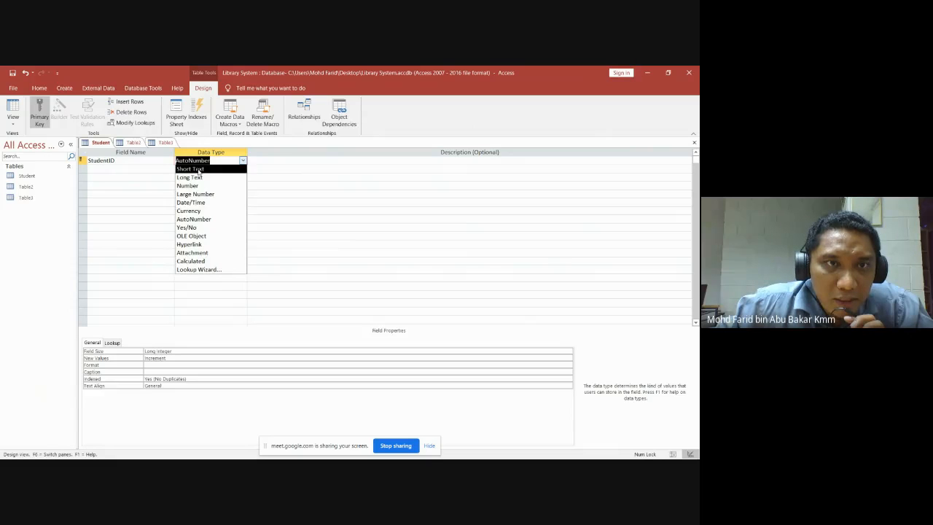
left_click(199, 169)
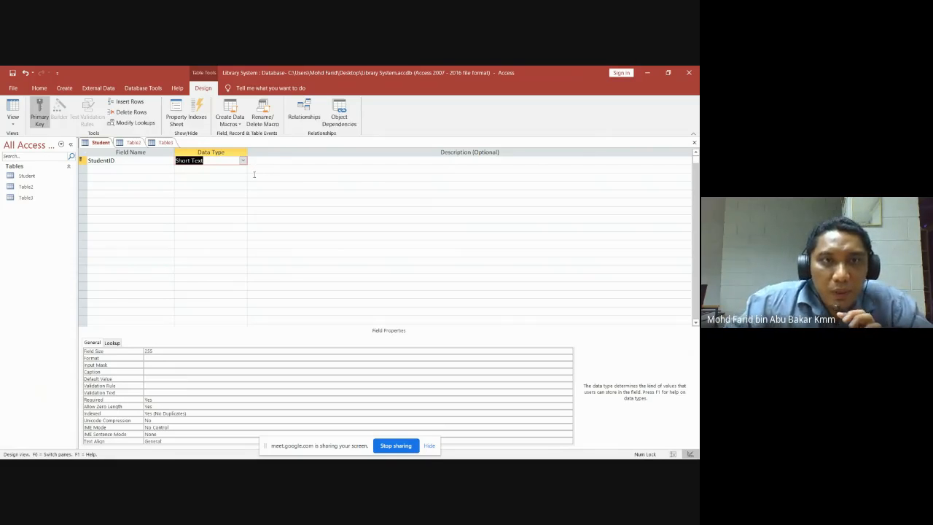
left_click(110, 169)
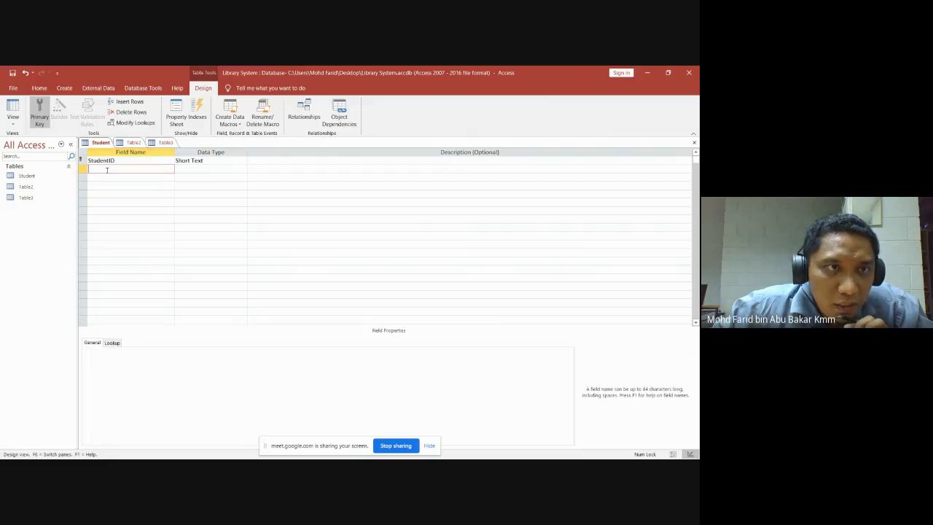
left_click(142, 452)
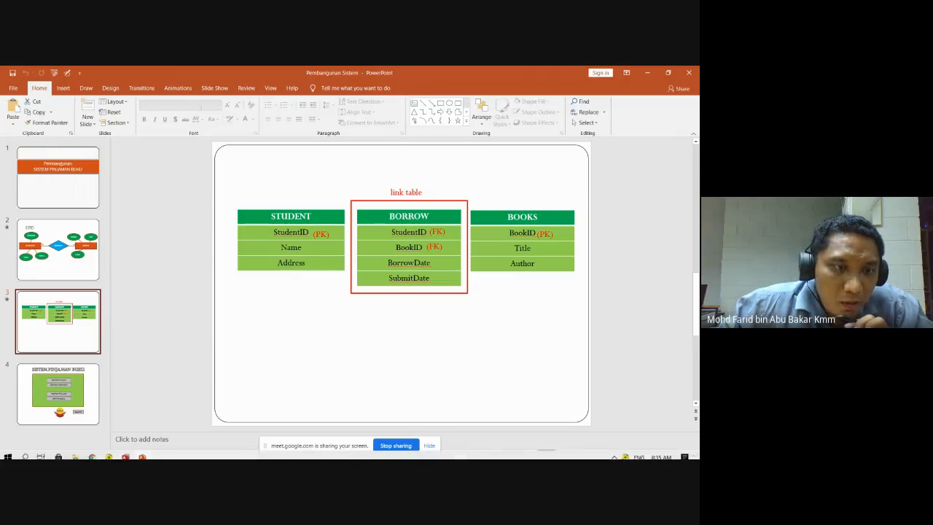
left_click(127, 453)
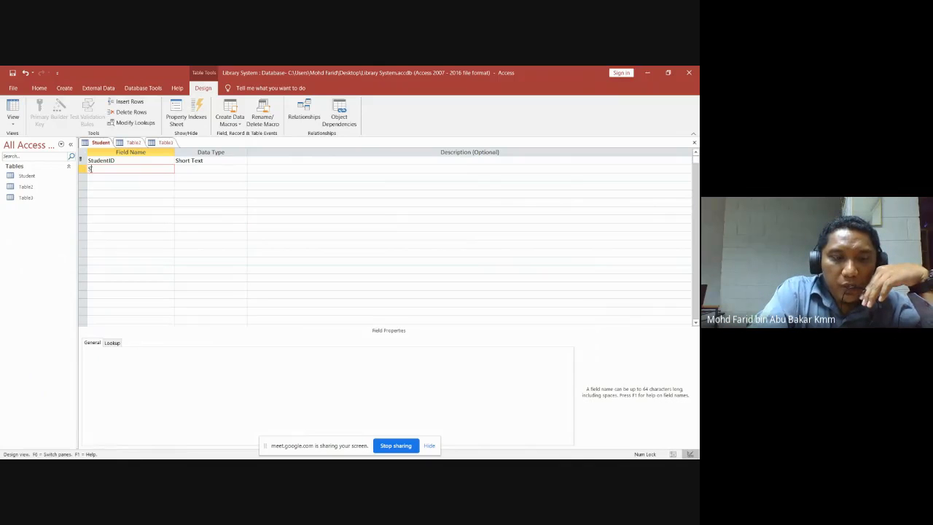
Add StudentName and Address fields to the Student table, both as Short Text.
type("dent")
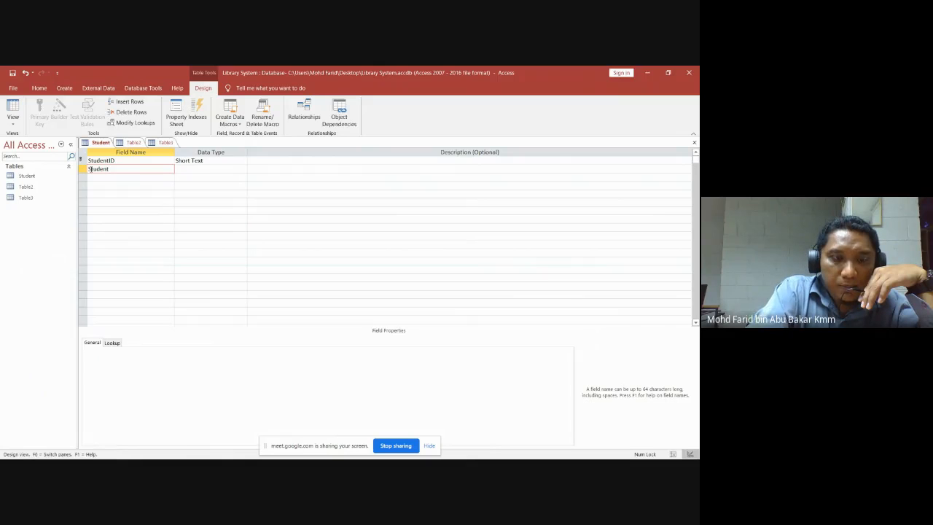
type("Name")
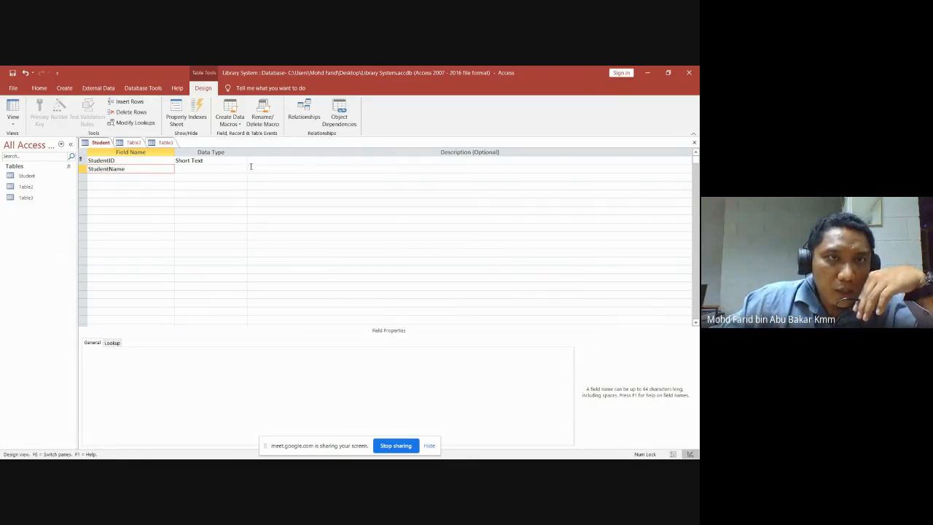
left_click(229, 168)
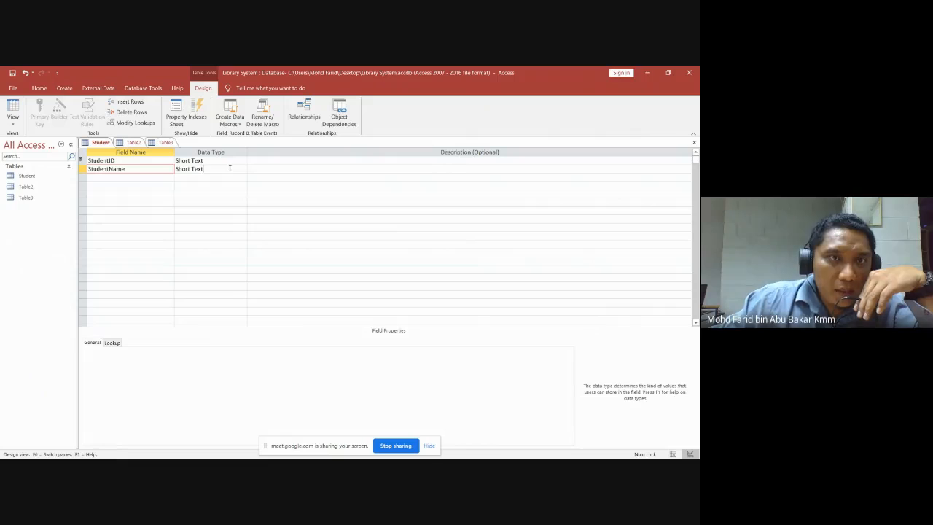
left_click(94, 177)
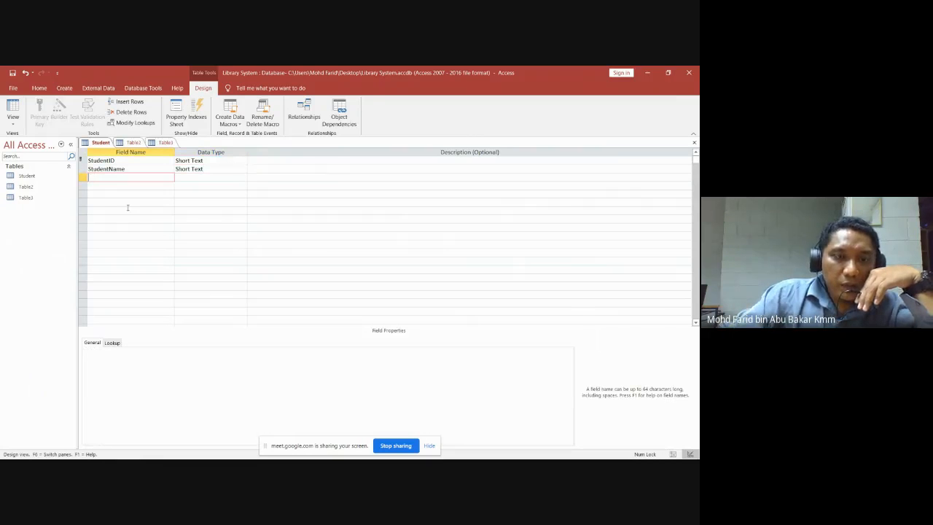
type("Address")
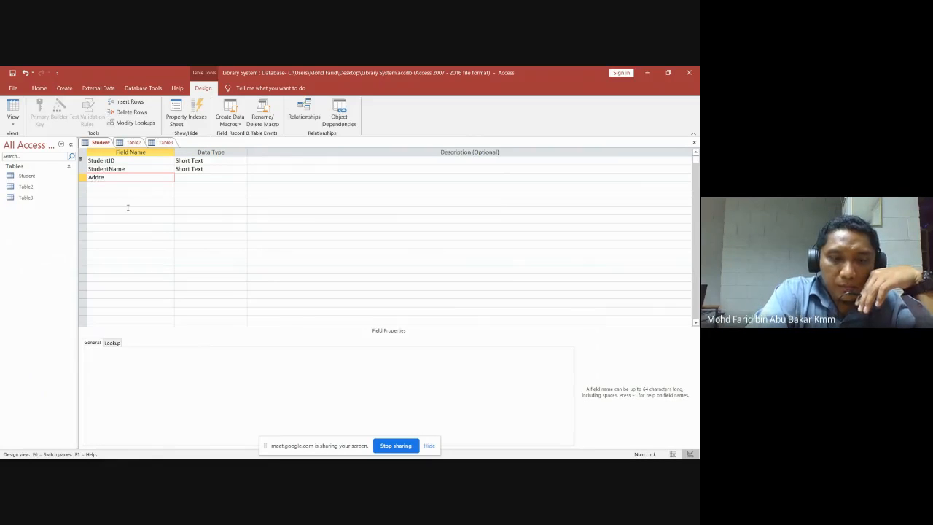
left_click(194, 179)
left_click(242, 179)
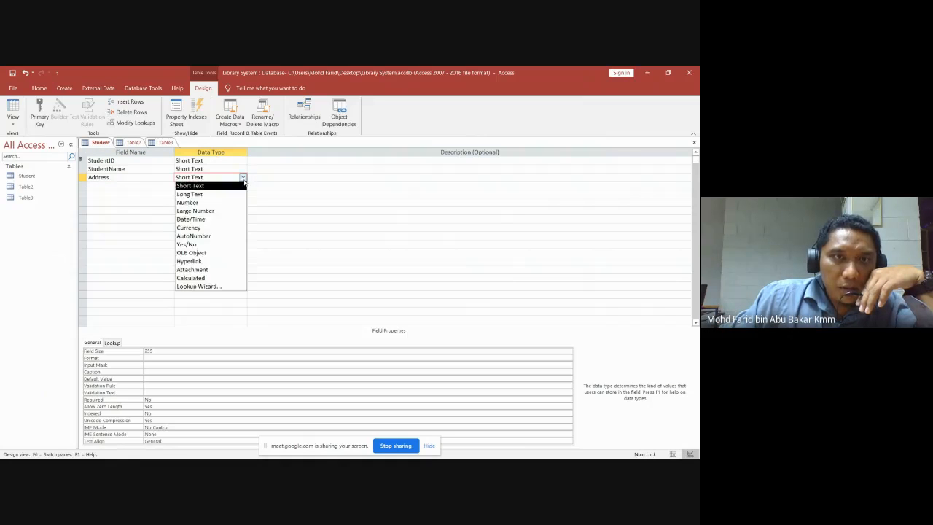
left_click(215, 187)
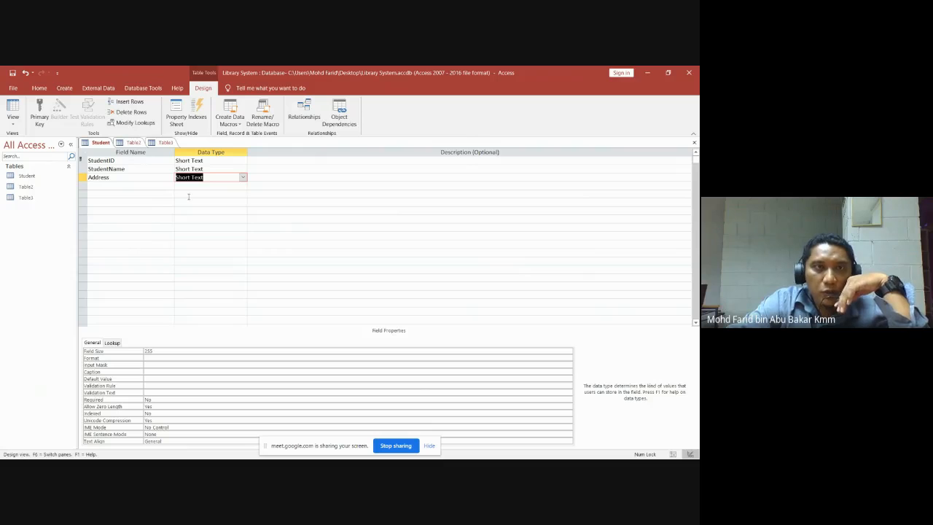
left_click(195, 218)
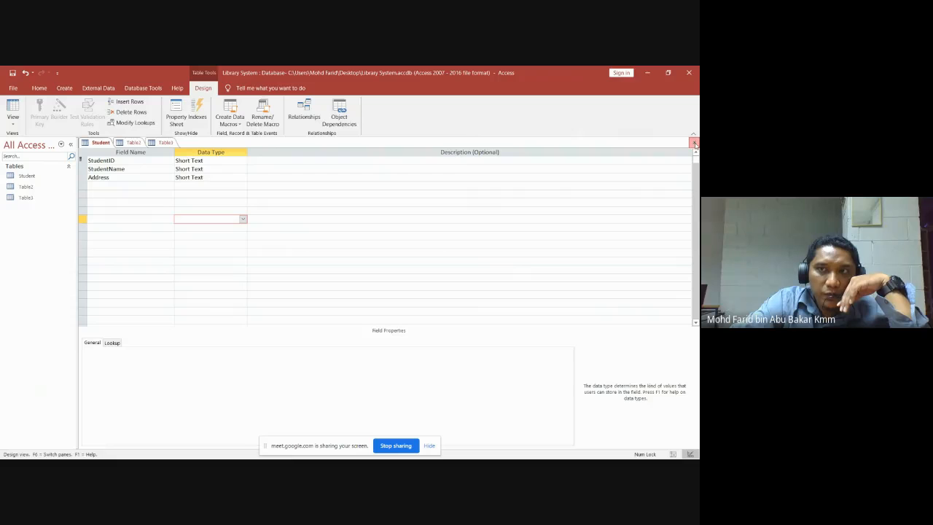
Close the Student table design and choose Yes to save its changes.
left_click(695, 144)
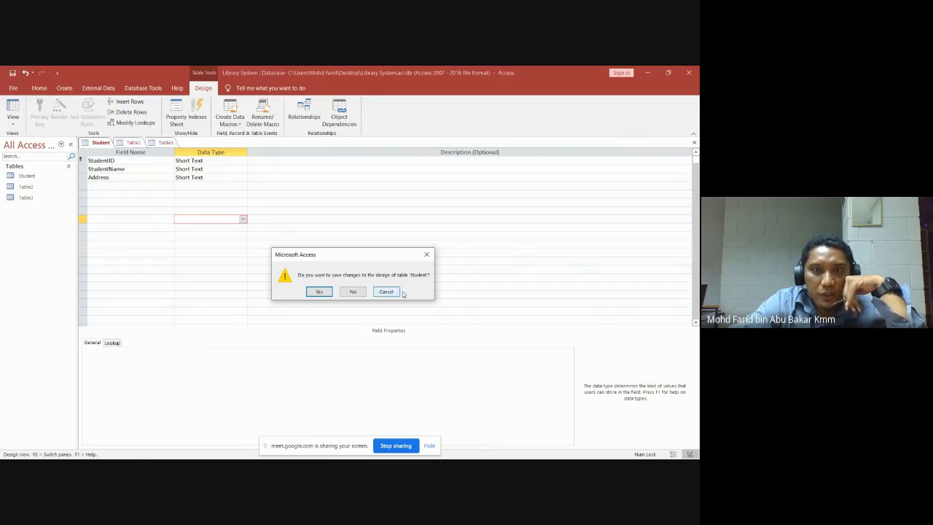
left_click(319, 292)
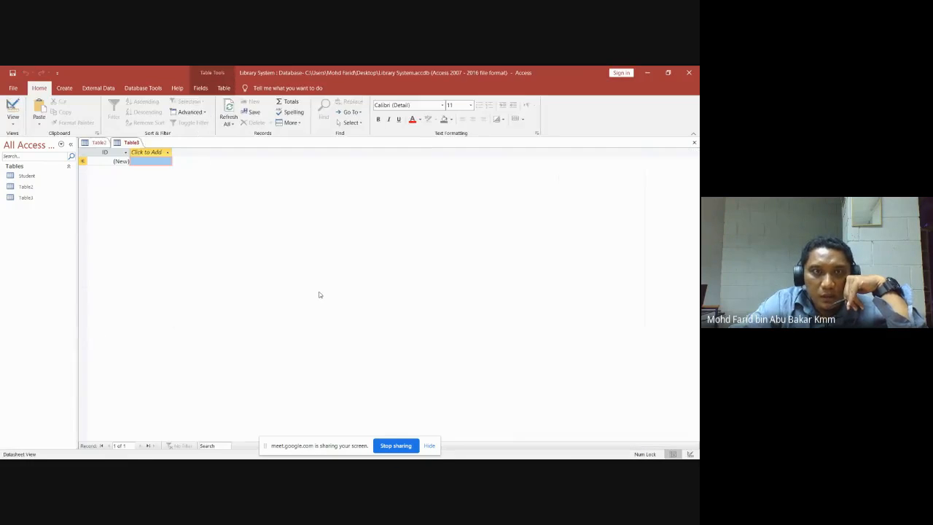
Switch Table2 to Design View, saving it under the name Borrow.
left_click(97, 143)
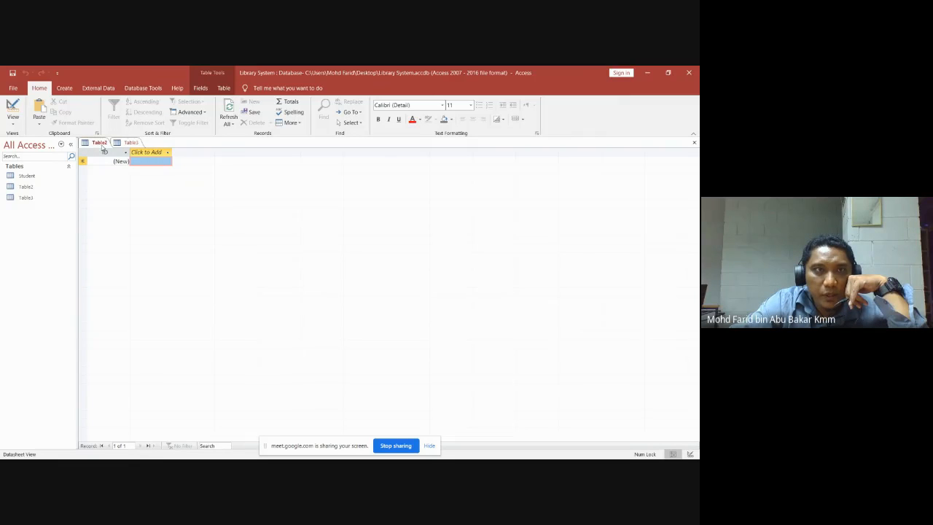
left_click(10, 125)
left_click(31, 158)
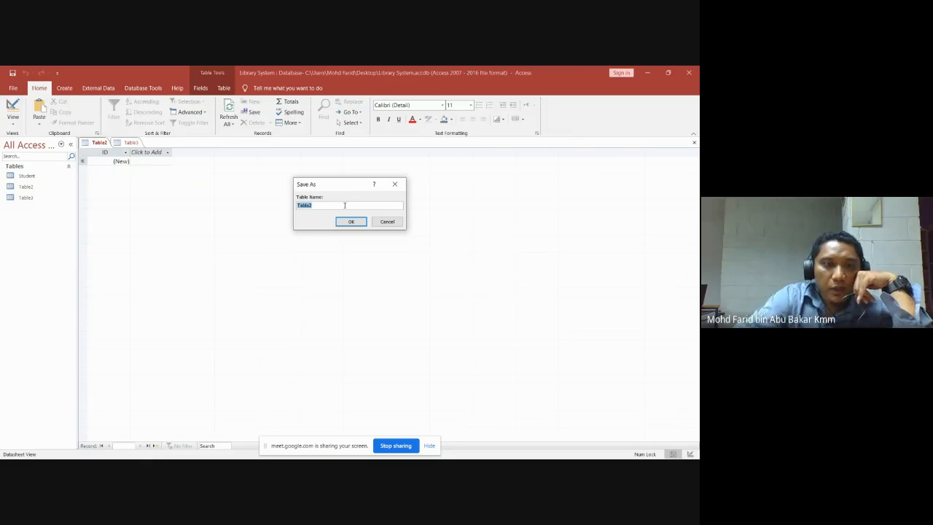
type("B")
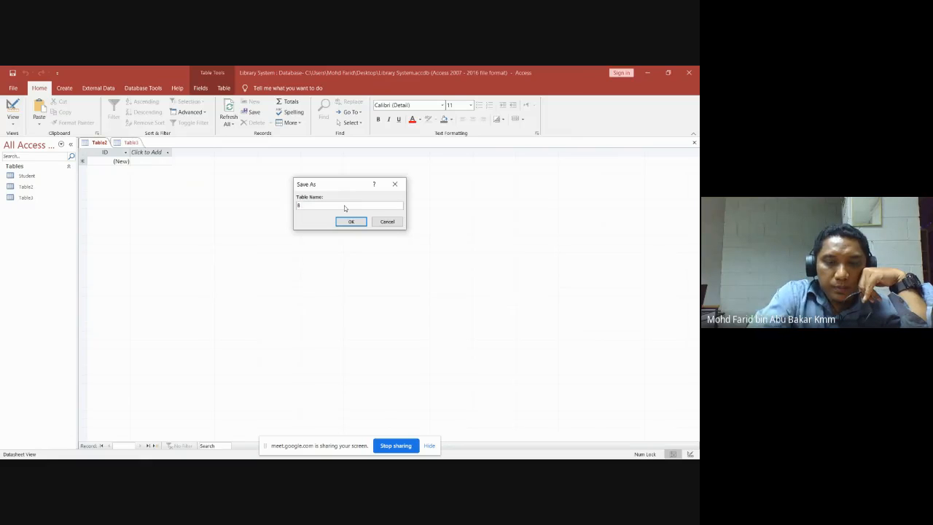
type("orrow")
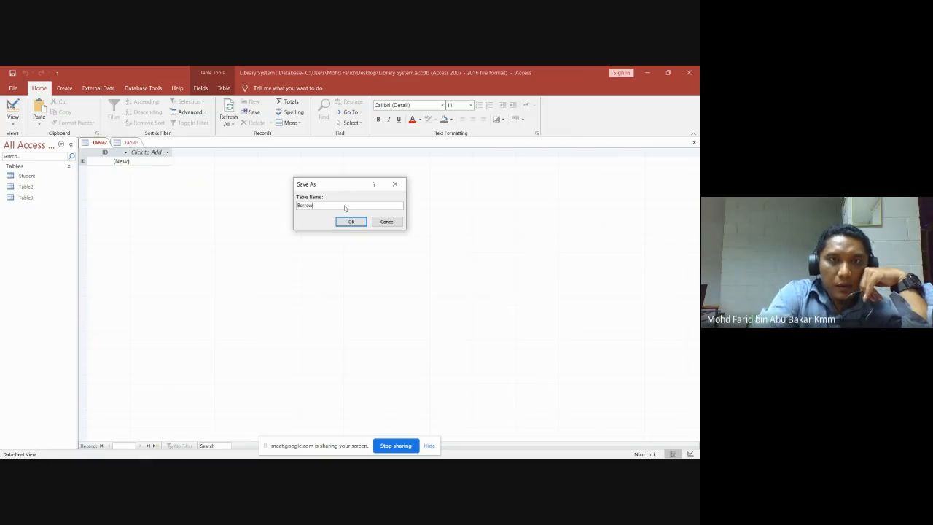
left_click(350, 222)
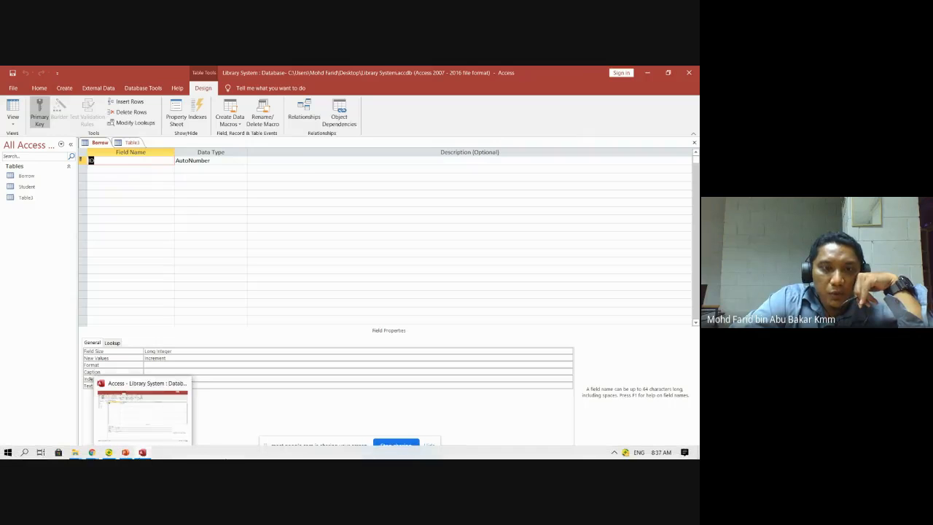
After checking the ERD slide, make the Borrow fields StudentID and BookID, both Short Text.
left_click(127, 453)
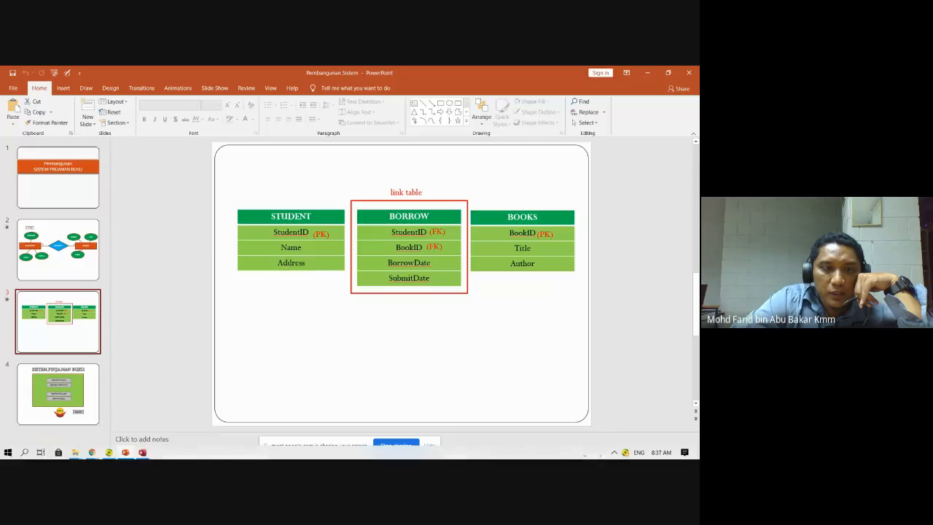
left_click(142, 453)
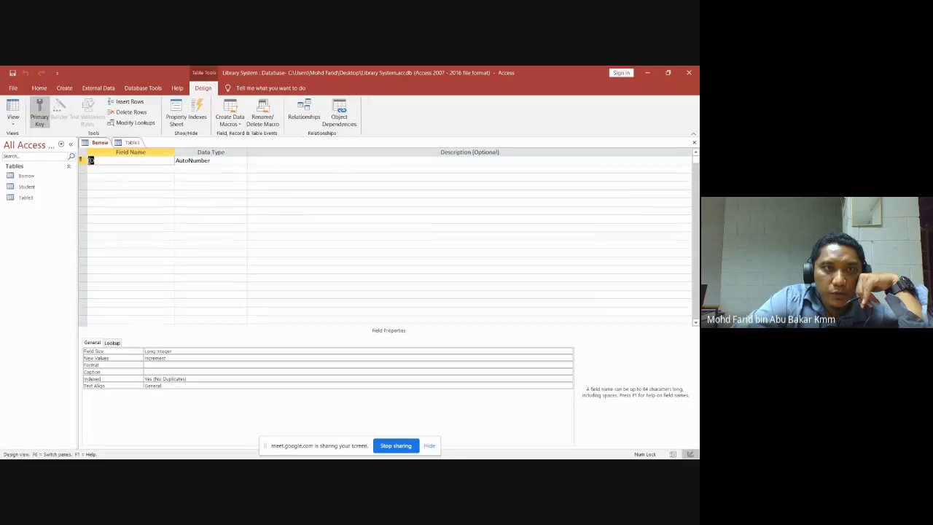
left_click(93, 164)
type("S")
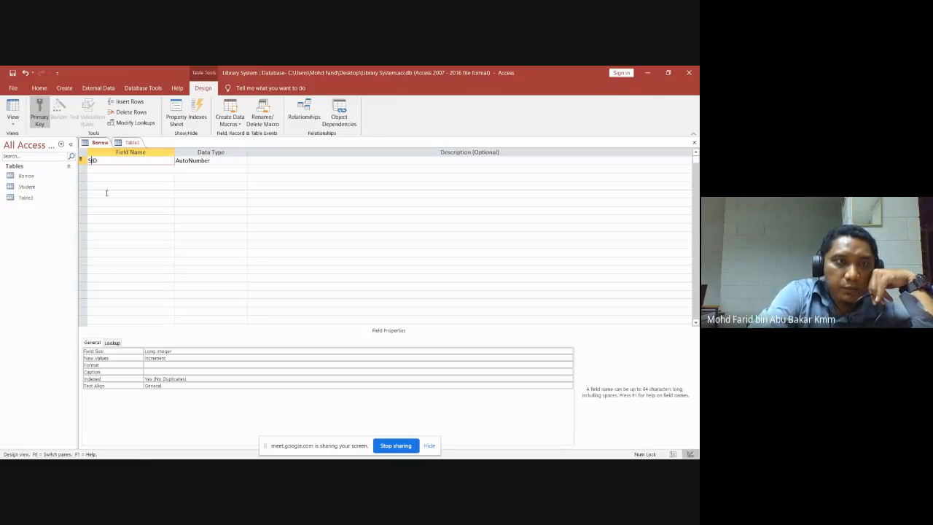
type("t")
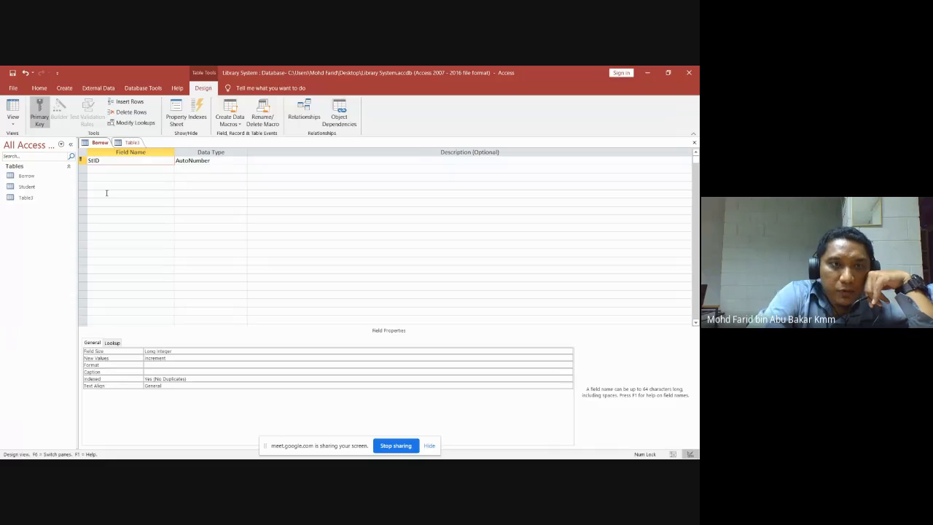
type("udent")
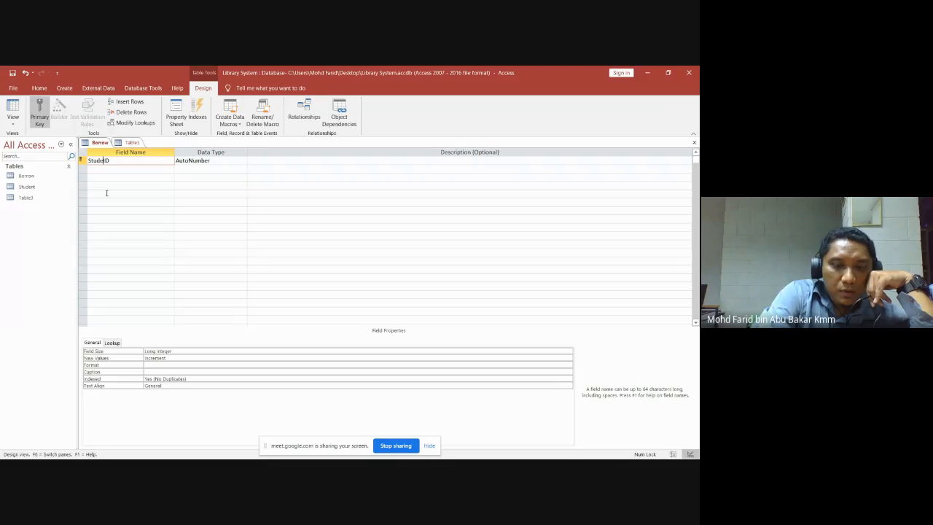
left_click(226, 161)
left_click(243, 162)
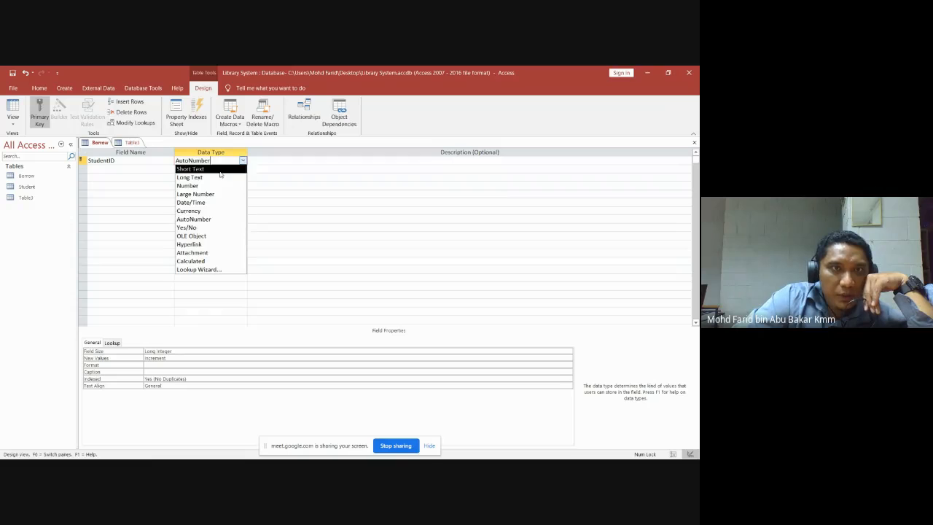
left_click(220, 170)
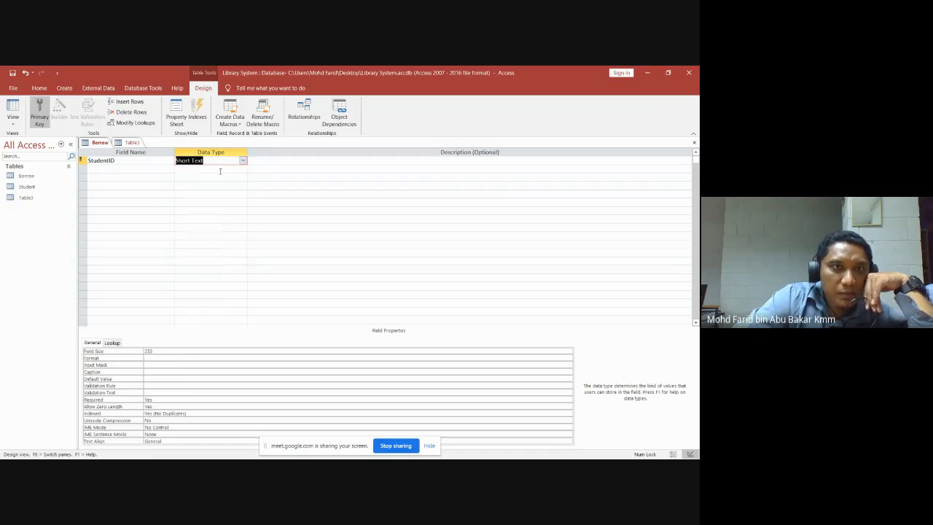
left_click(98, 170)
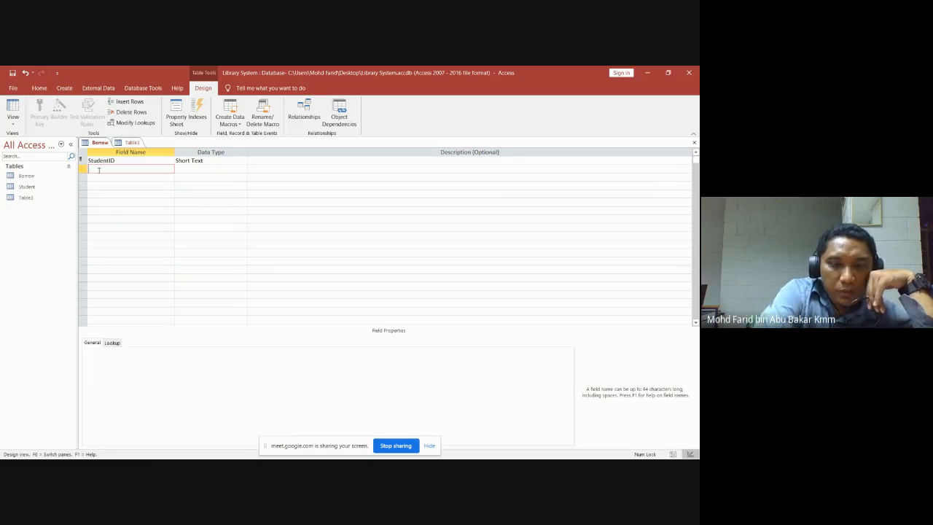
type("Boo")
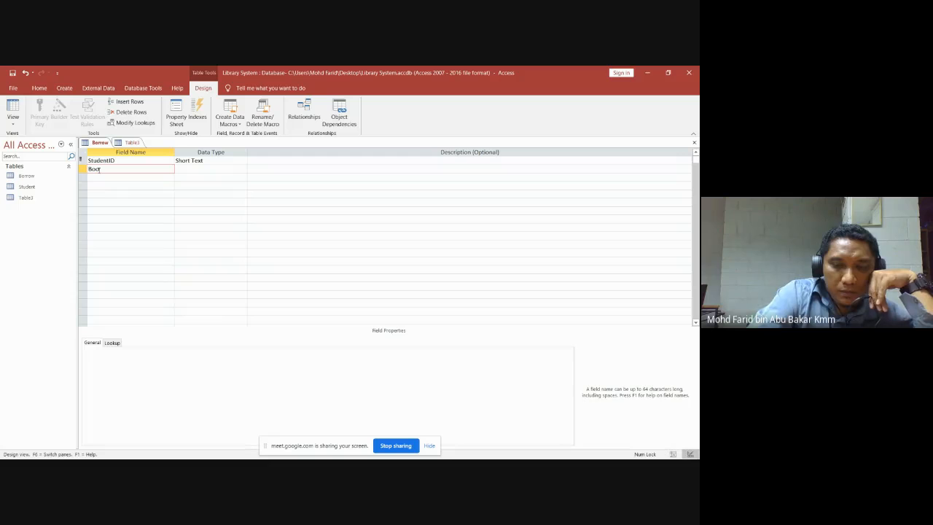
type("k")
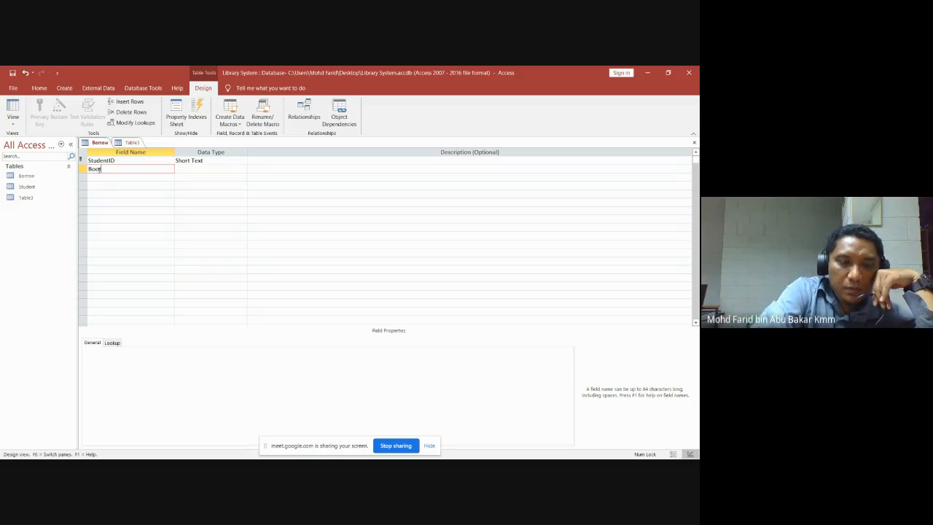
type("ID")
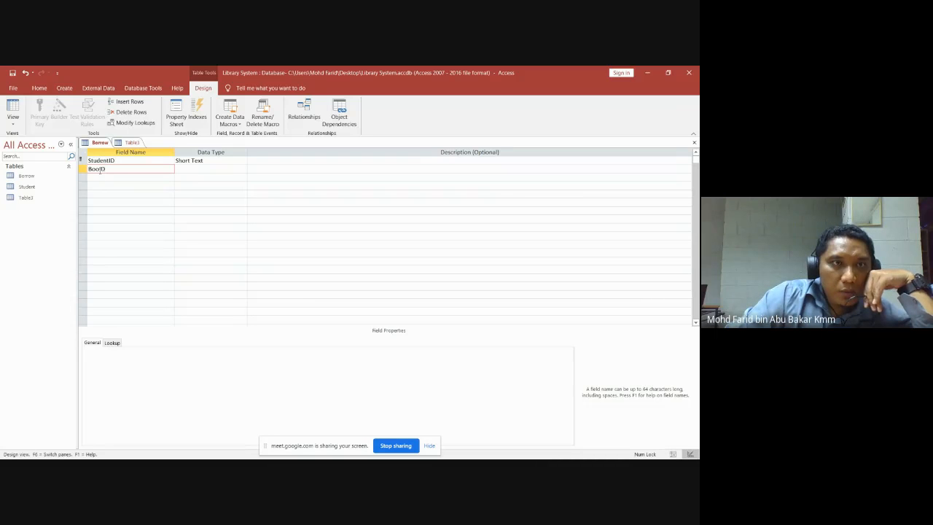
type("I")
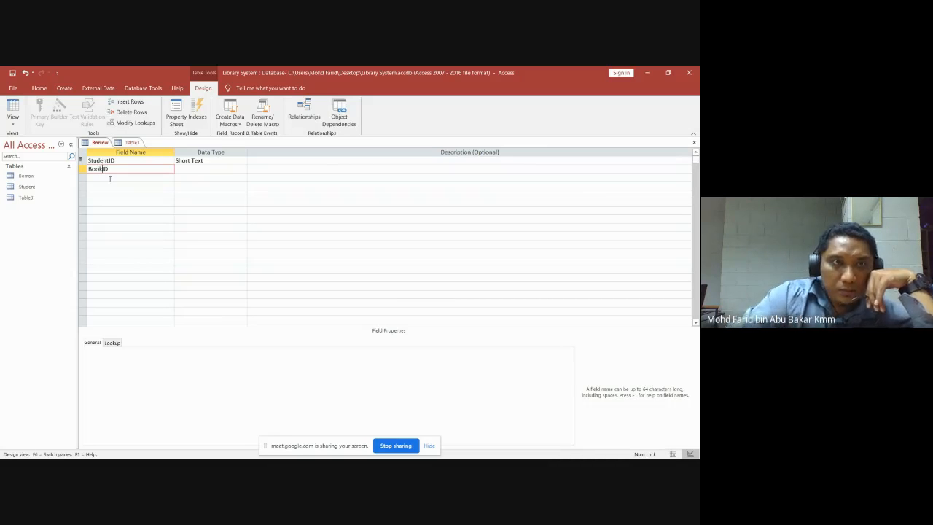
left_click(194, 169)
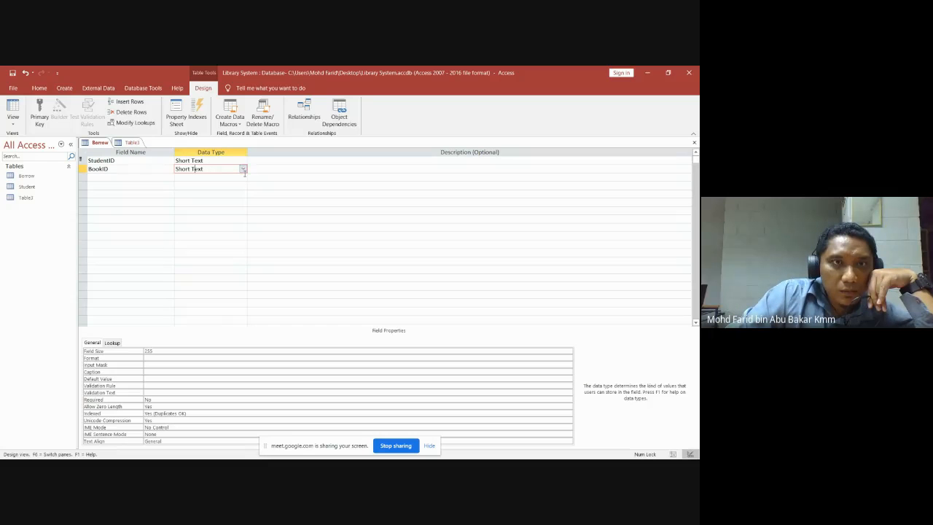
Add BorrowDate and SubmitDate fields to Borrow, both as Date/Time.
left_click(102, 180)
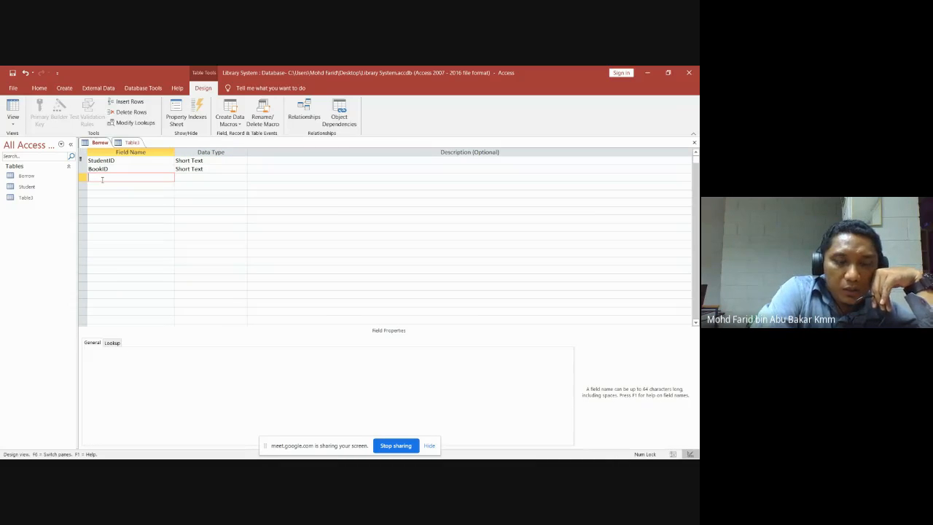
type("Bo")
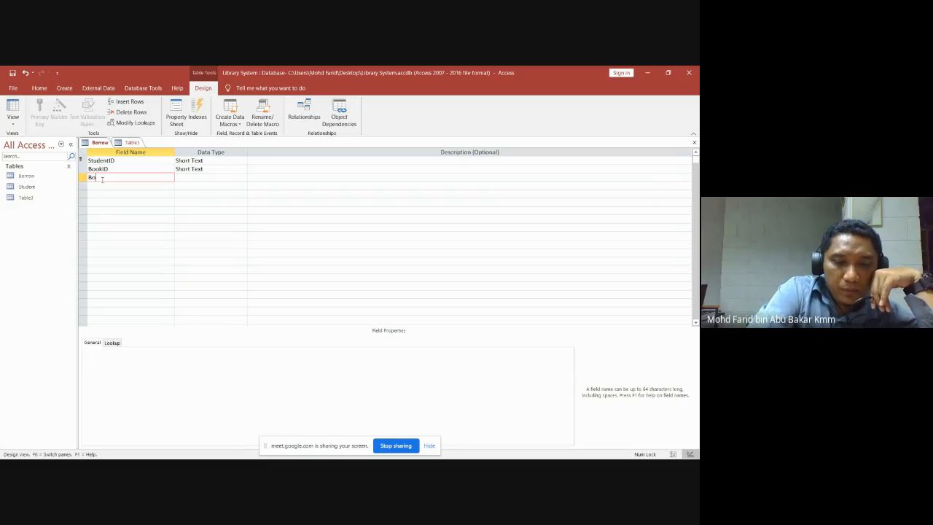
type("rrow")
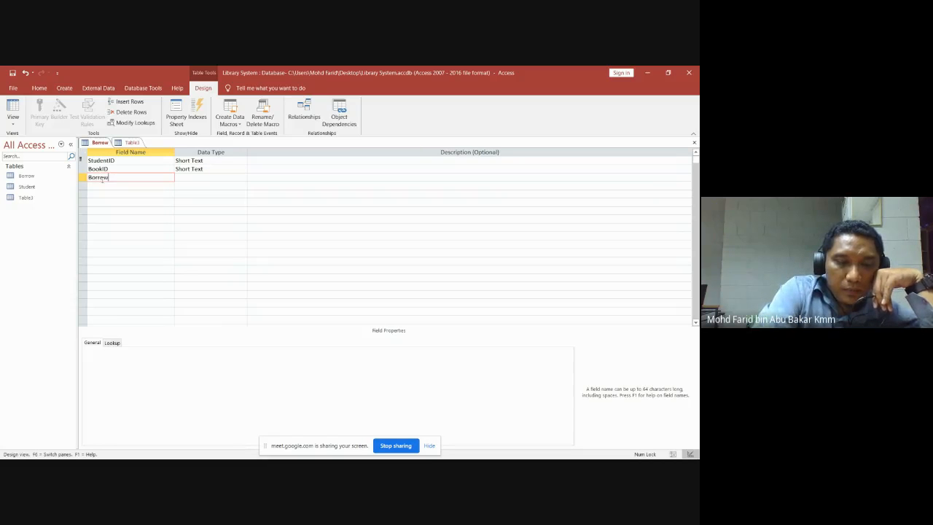
type("Date")
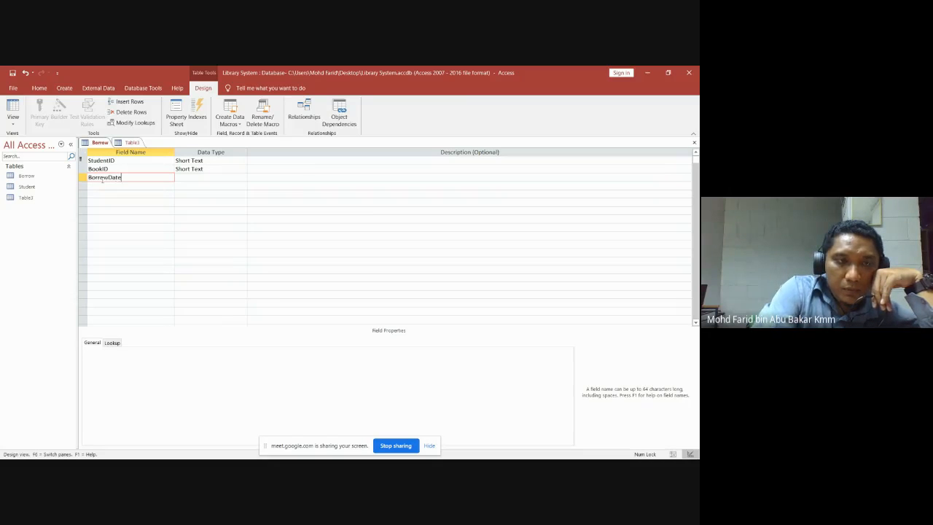
left_click(241, 177)
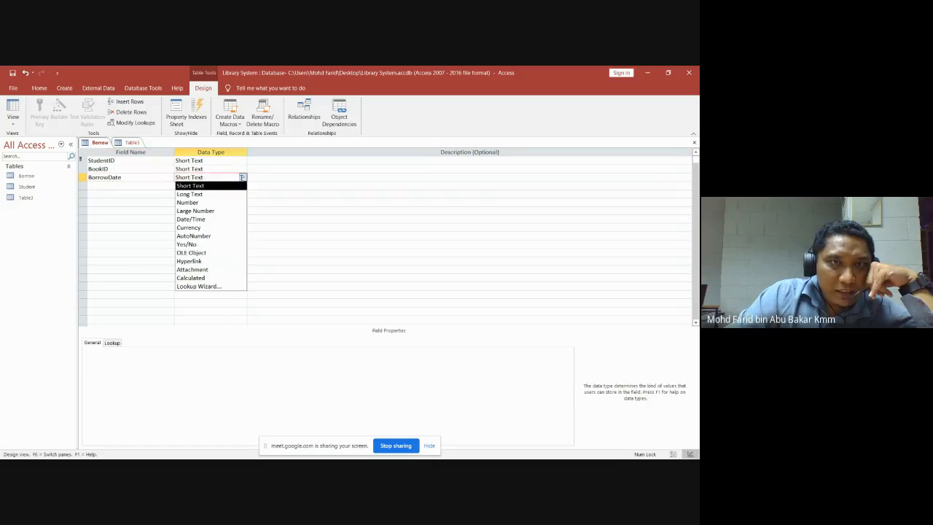
left_click(205, 219)
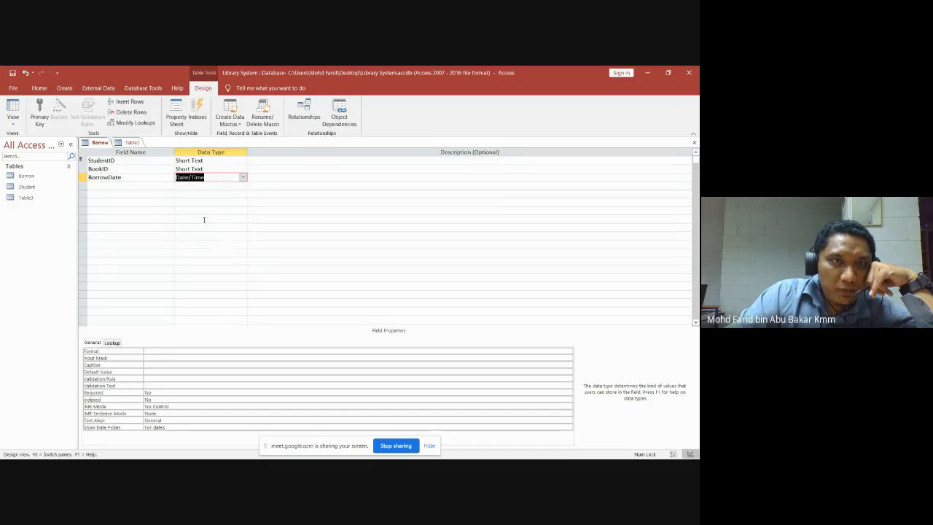
left_click(120, 186)
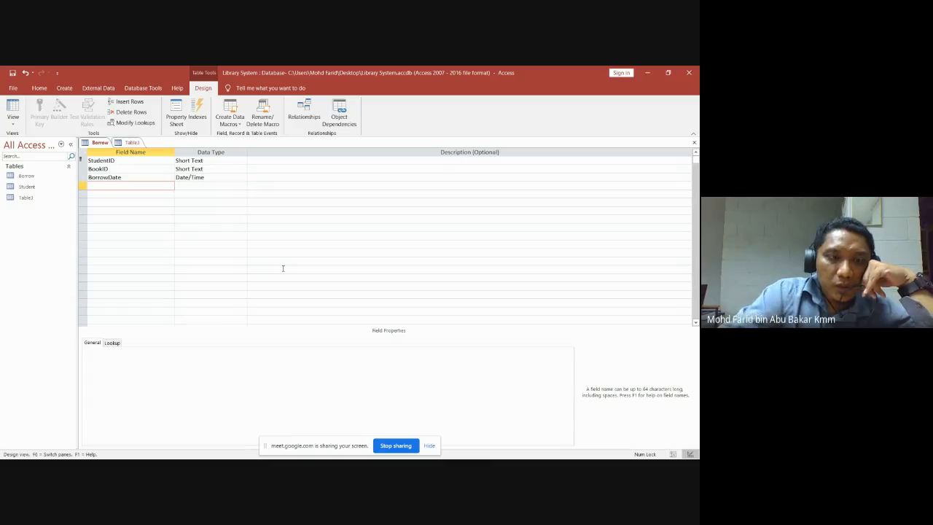
type("Sub")
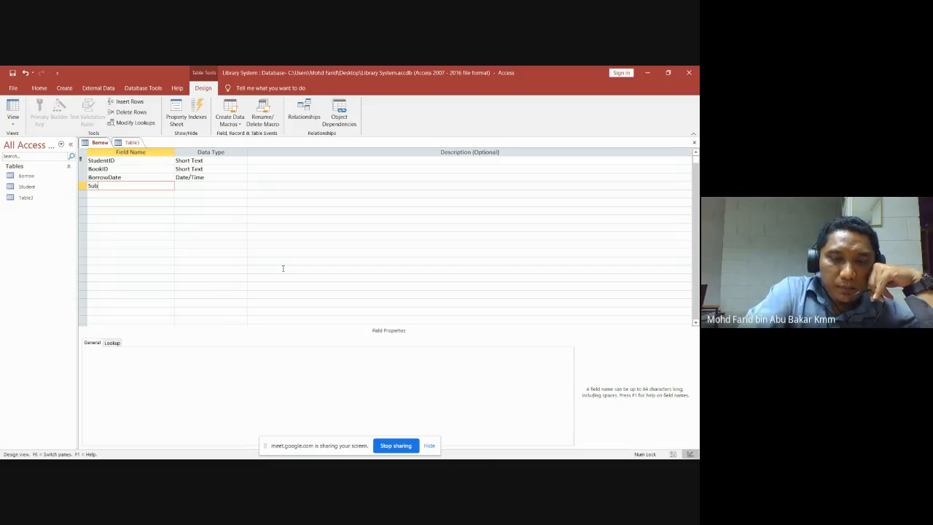
type("mitDa")
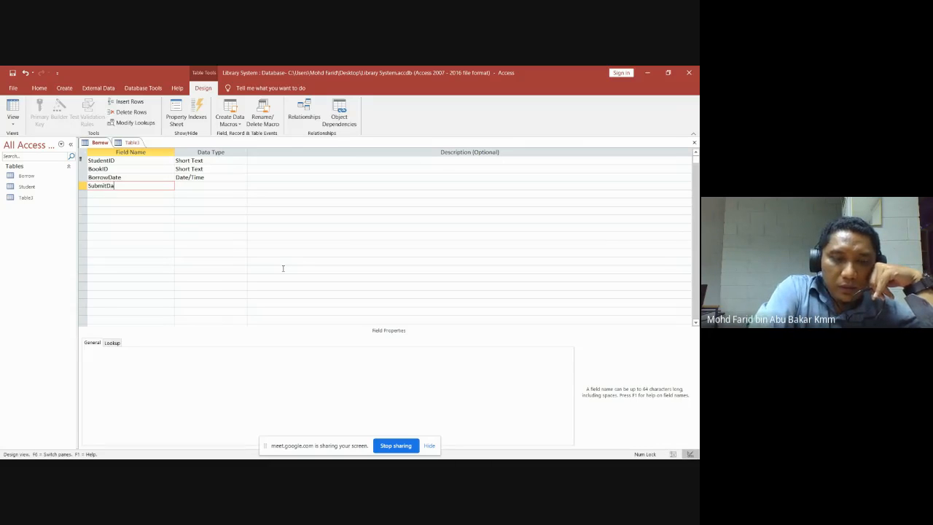
type("te")
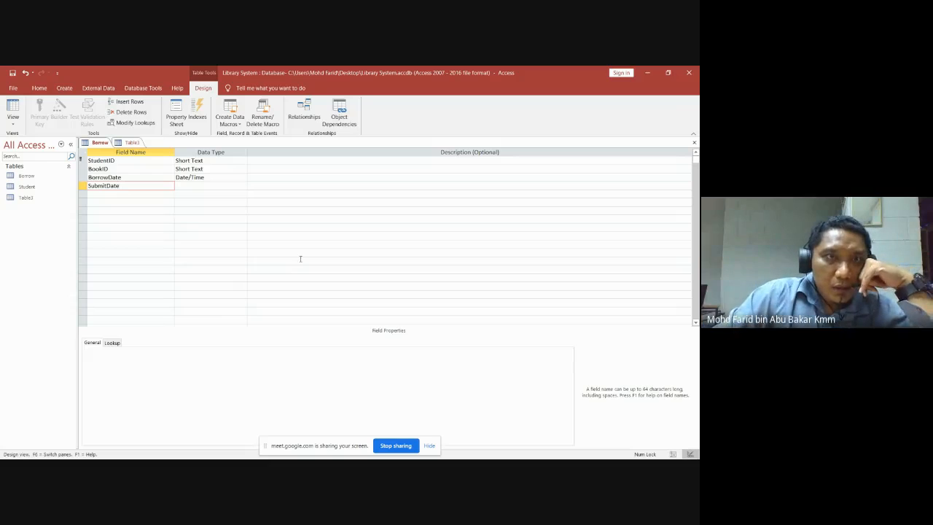
left_click(232, 184)
left_click(243, 185)
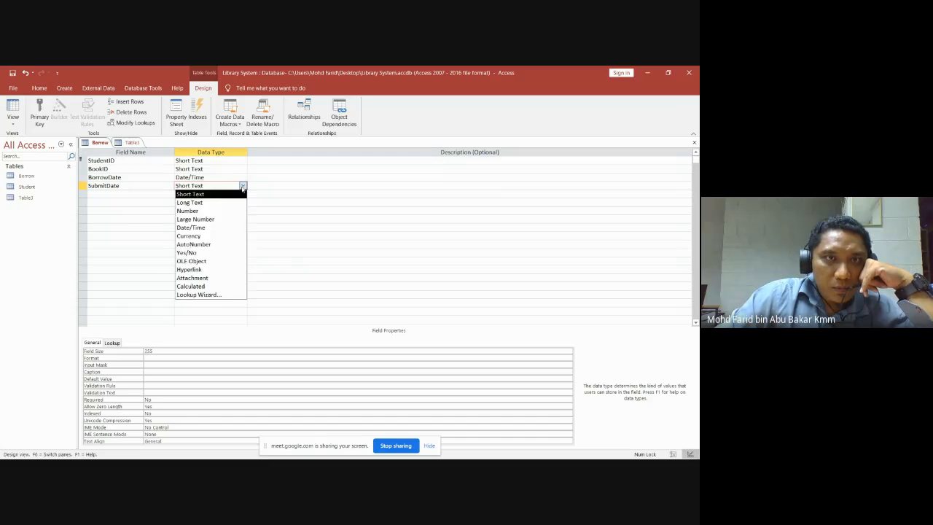
left_click(207, 228)
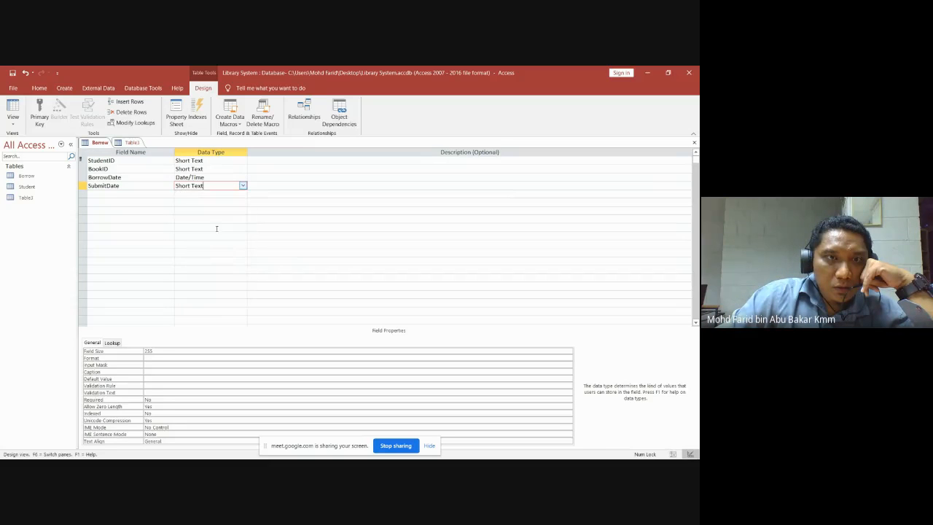
left_click(307, 219)
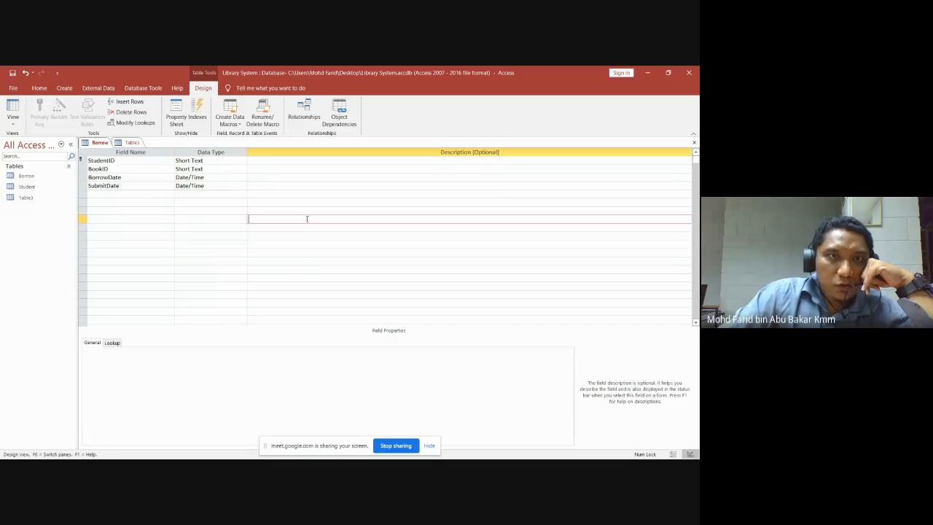
left_click(210, 193)
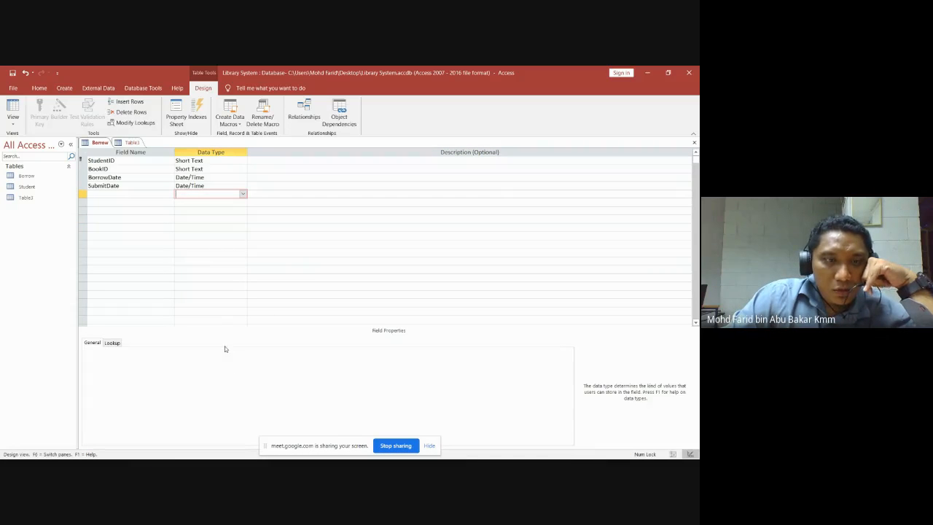
mouse_move(109, 453)
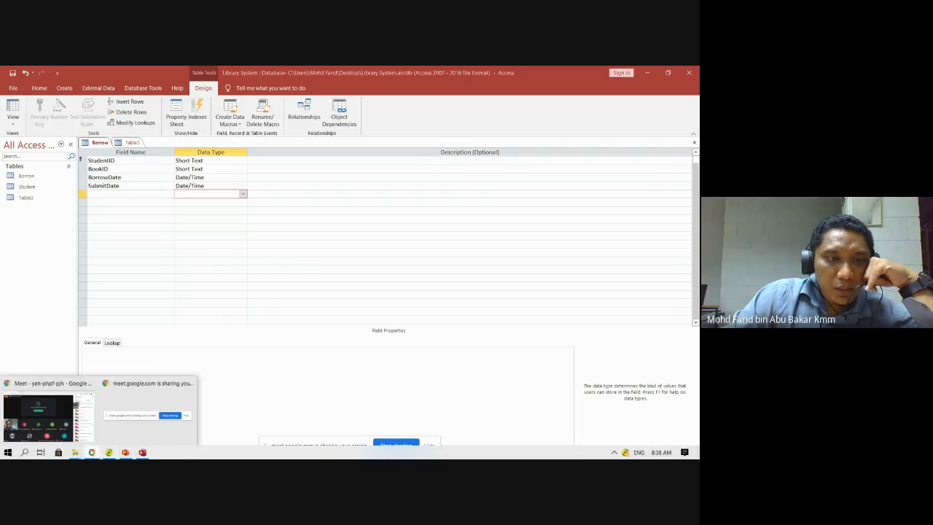
left_click(67, 424)
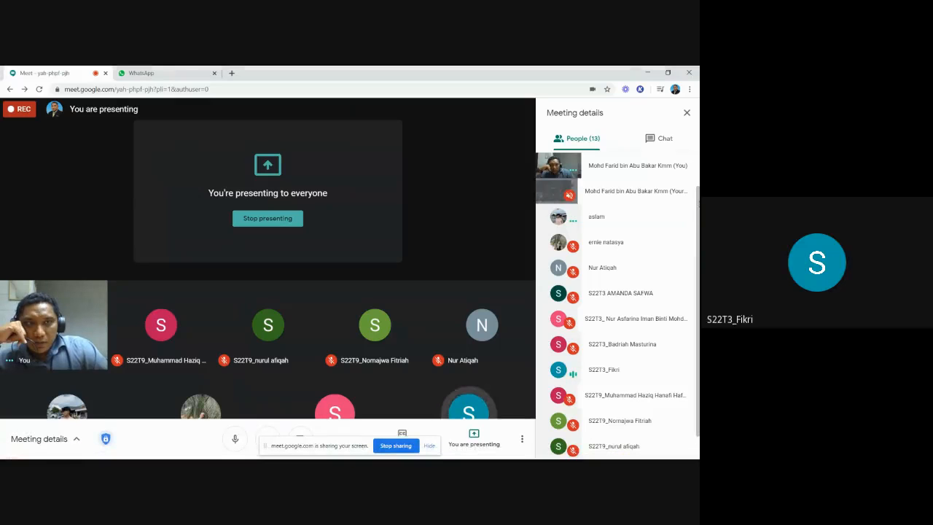
left_click_drag(699, 207, 699, 230)
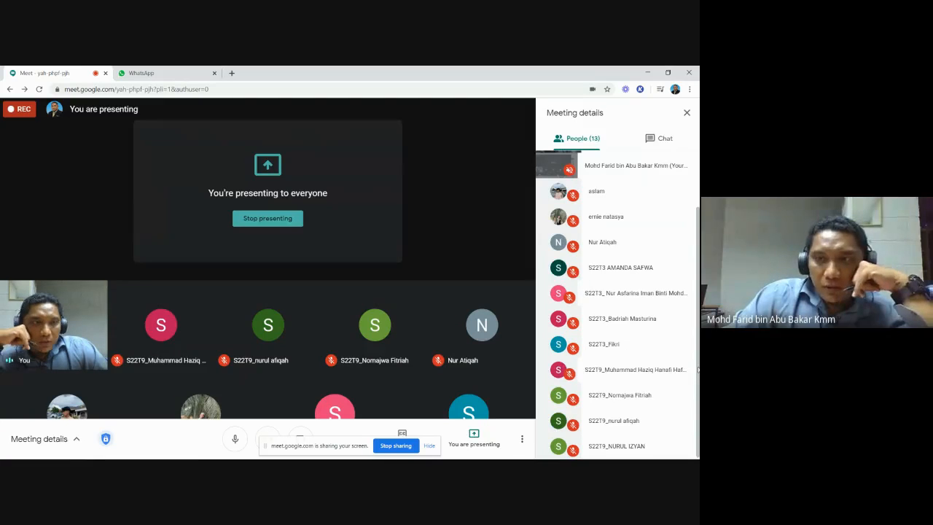
mouse_move(699, 369)
left_mouse_down()
mouse_move(699, 311)
mouse_move(699, 382)
left_mouse_up()
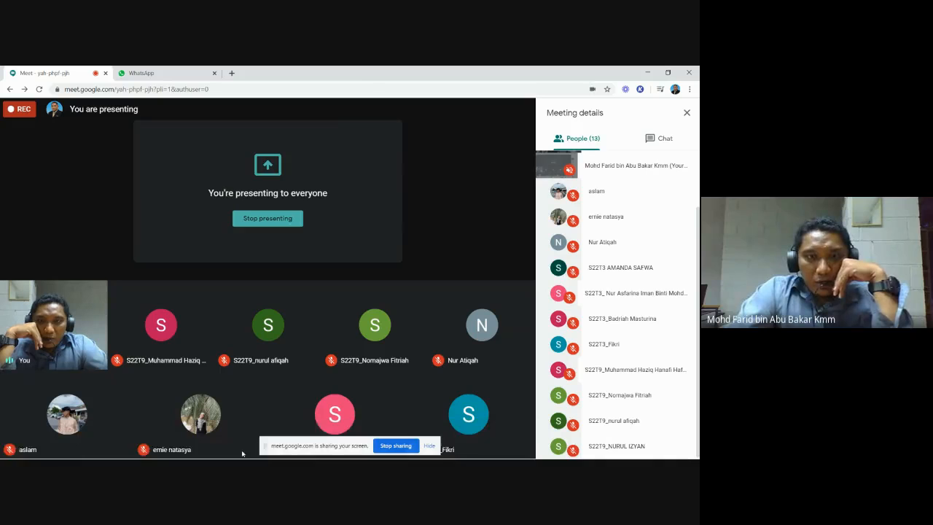
mouse_move(188, 456)
mouse_move(142, 452)
left_click(180, 397)
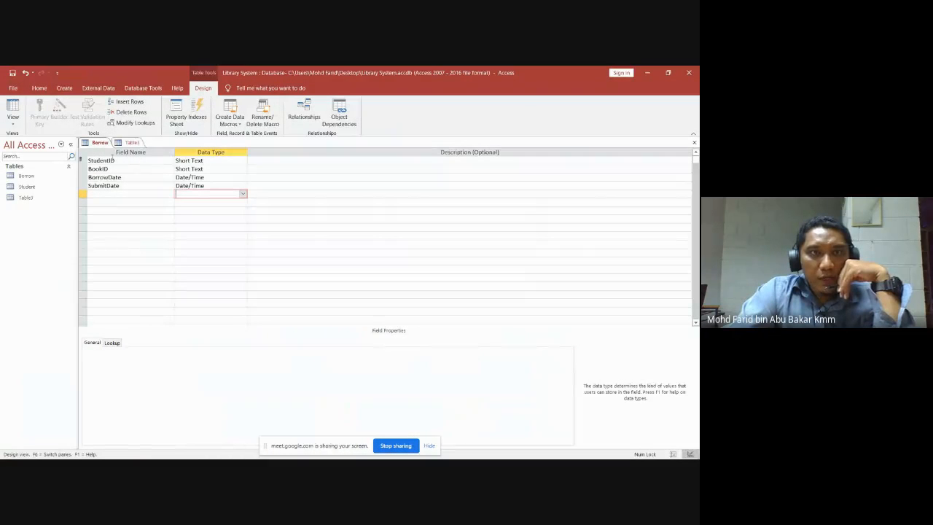
mouse_move(270, 457)
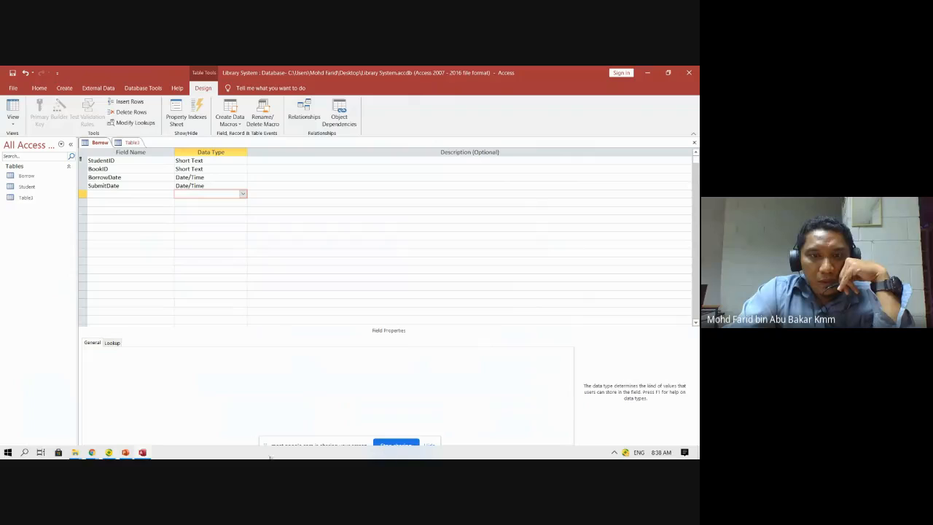
mouse_move(144, 452)
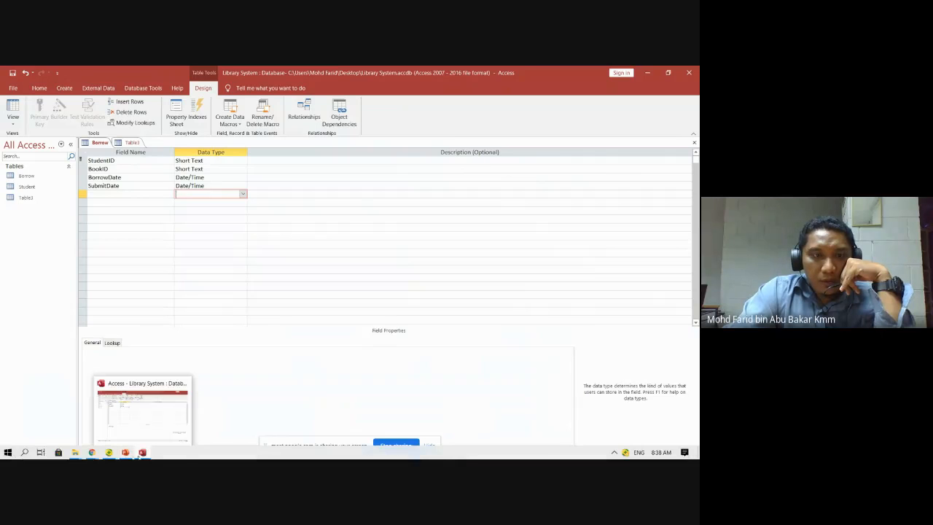
left_click(126, 452)
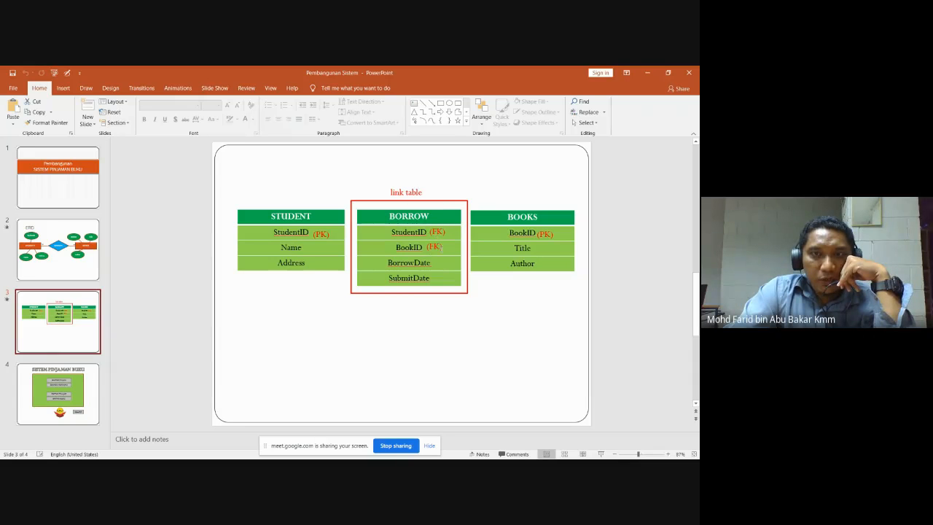
mouse_move(156, 456)
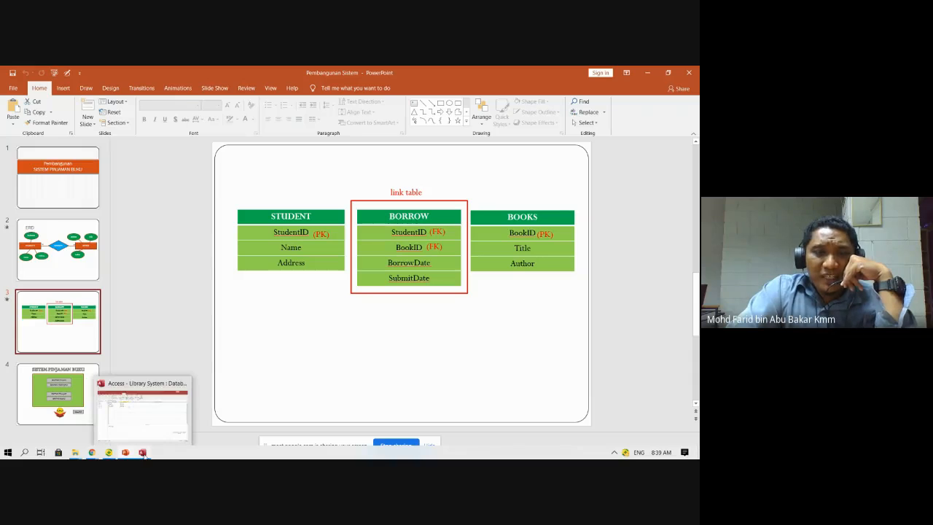
left_click(143, 452)
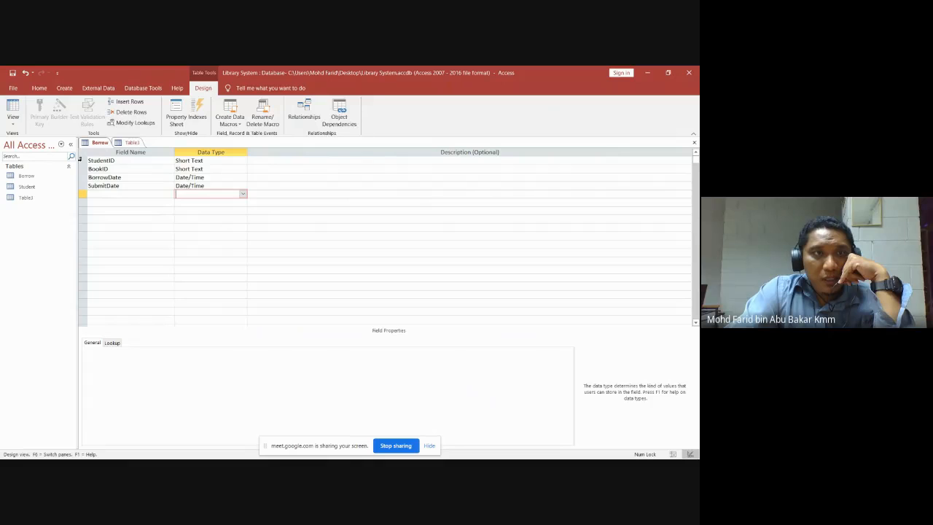
Select the StudentID row in the Borrow design and look at its field options.
left_click(81, 160)
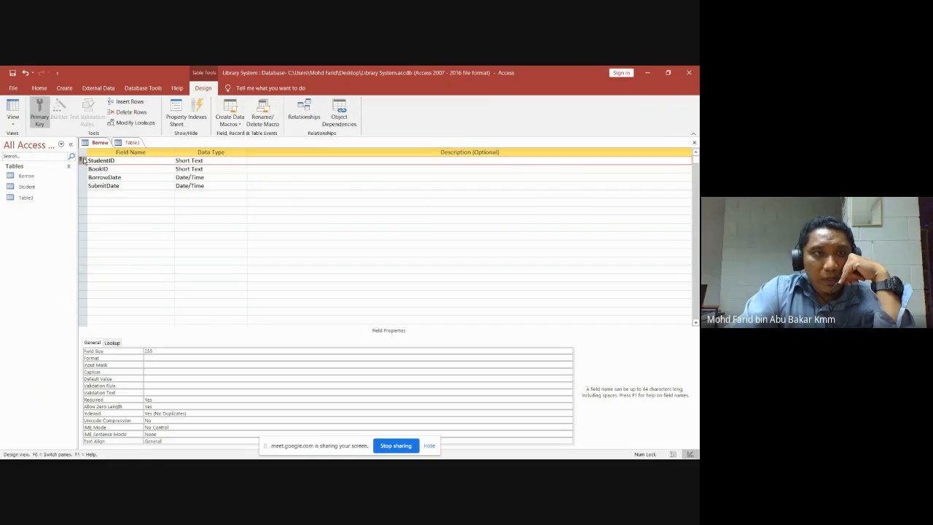
right_click(83, 160)
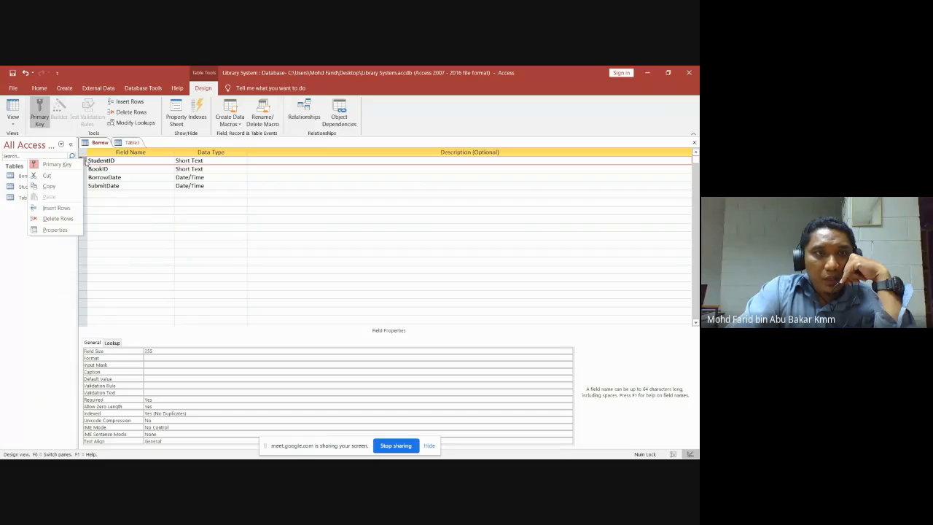
left_click(86, 164)
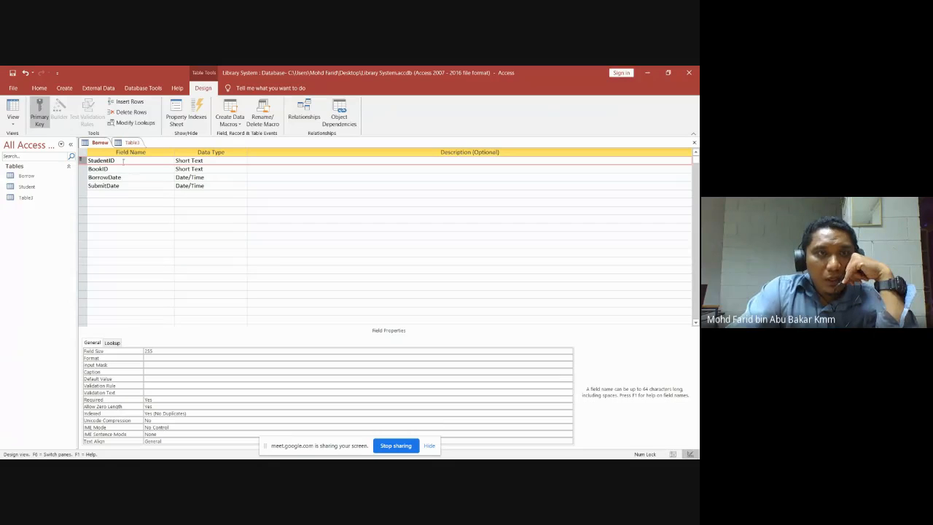
left_click_drag(115, 160, 88, 164)
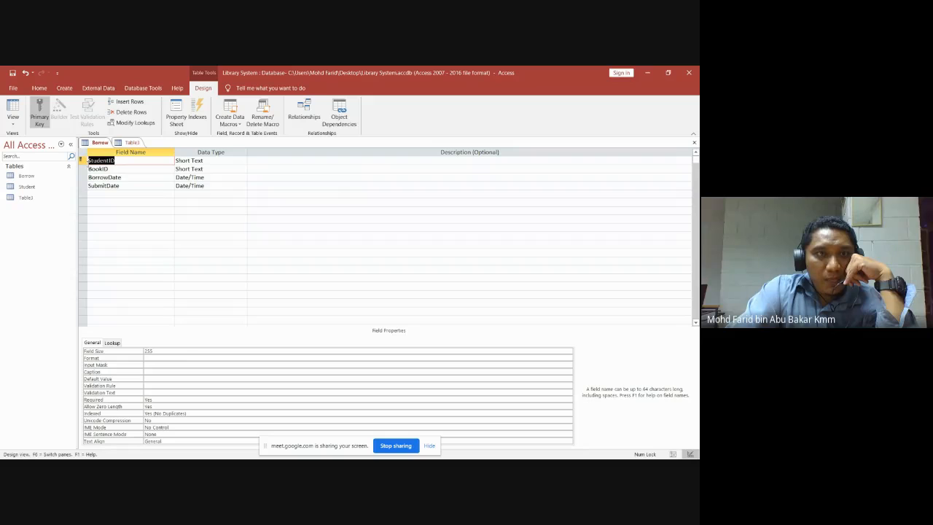
left_click_drag(223, 160, 176, 163)
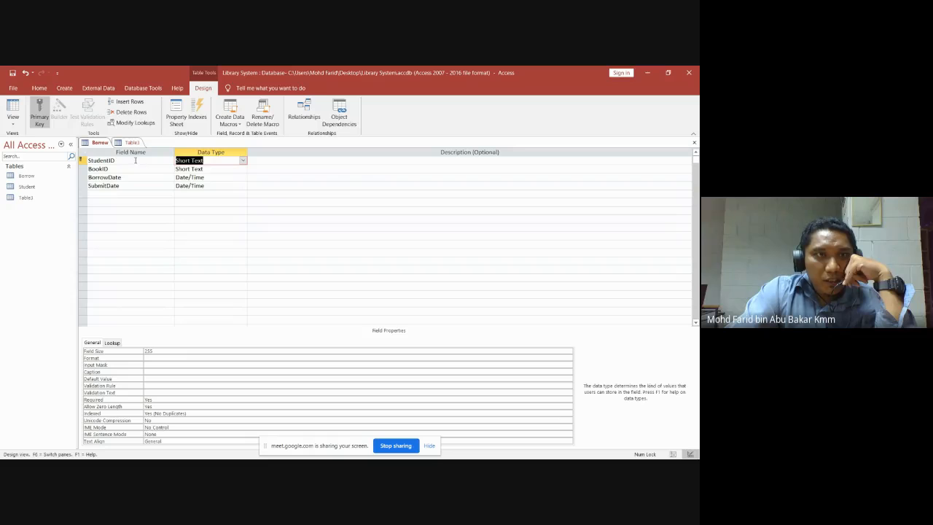
left_click_drag(135, 160, 85, 160)
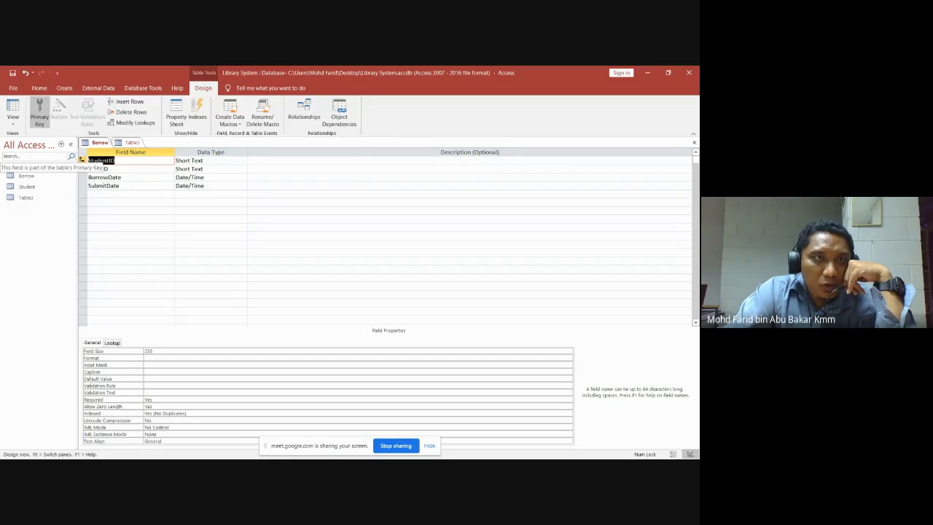
Turn off StudentID's primary key, then start the ERD slide show in PowerPoint.
right_click(82, 161)
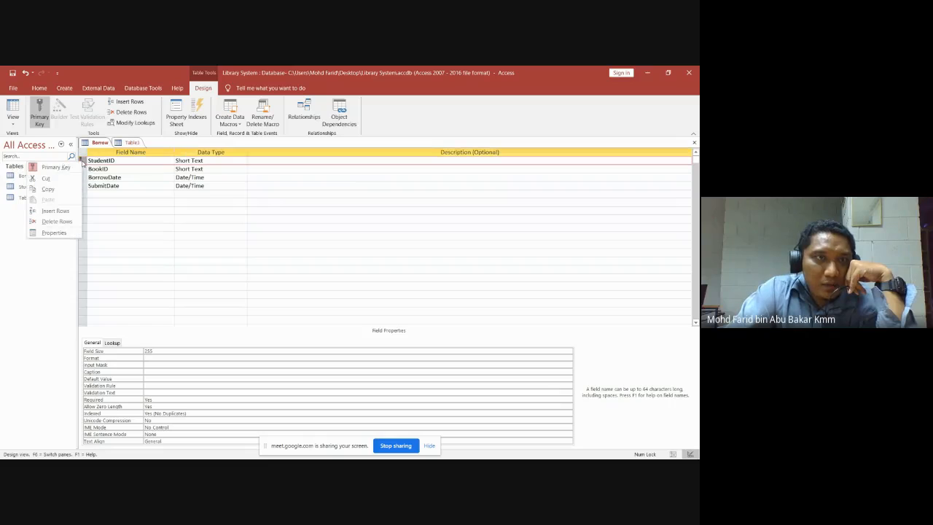
left_click(57, 168)
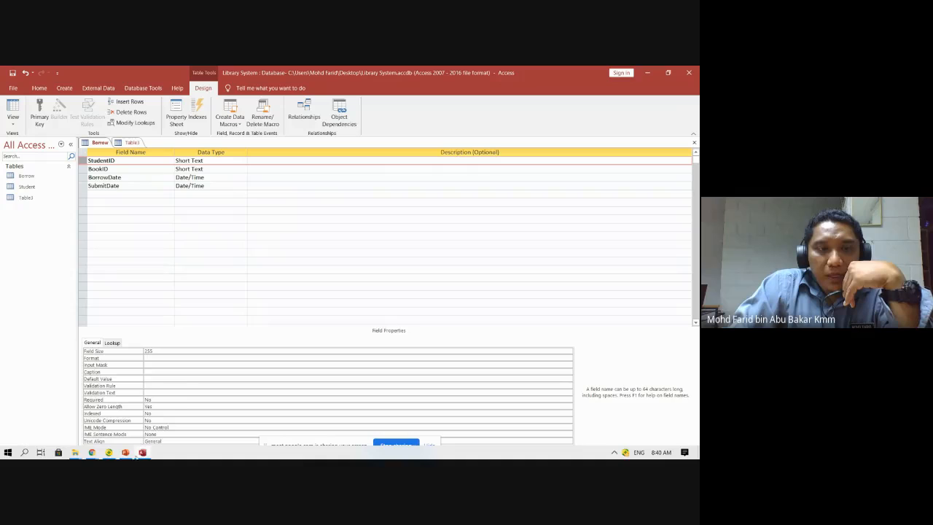
left_click(125, 453)
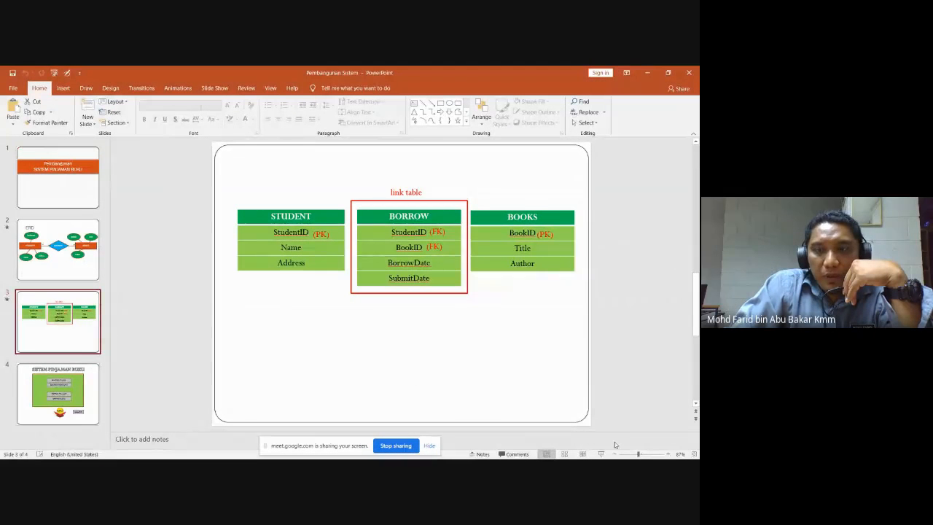
left_click(601, 453)
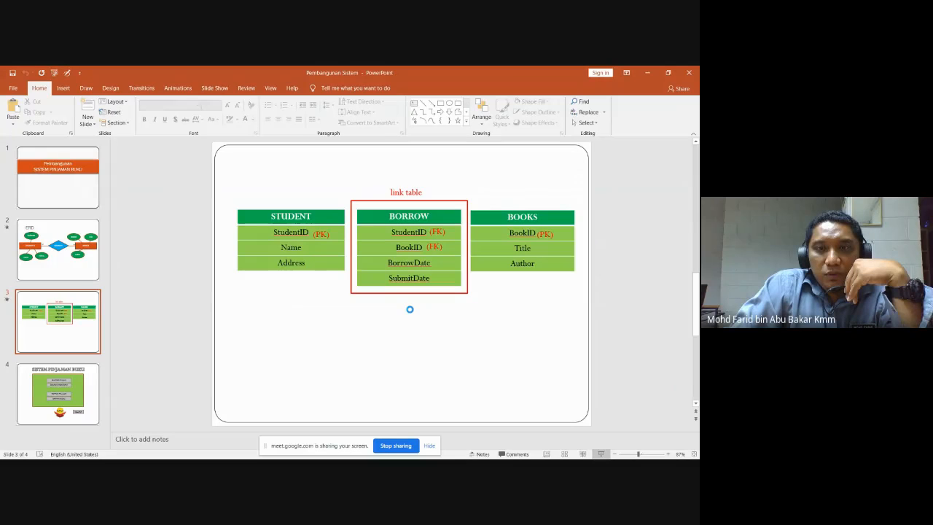
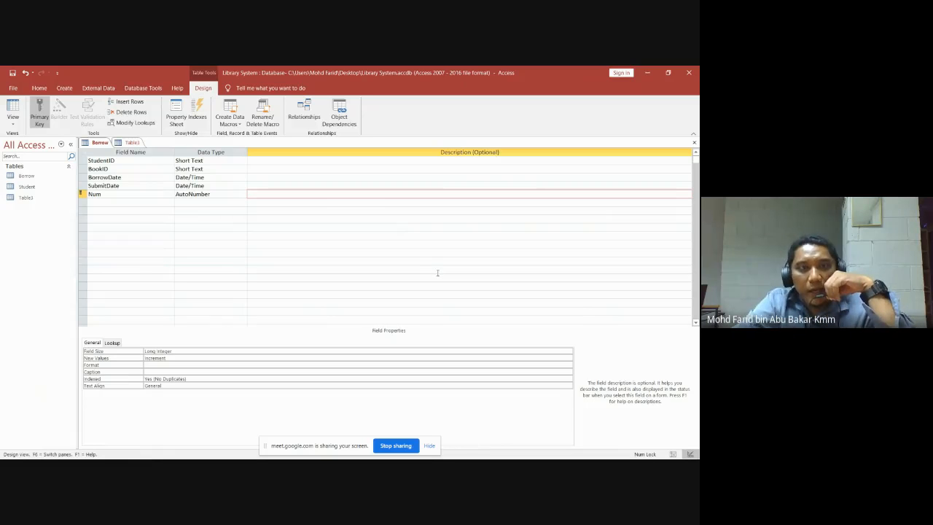
Try saving the Borrow design and dismiss the AutoNumber error message.
left_click(694, 142)
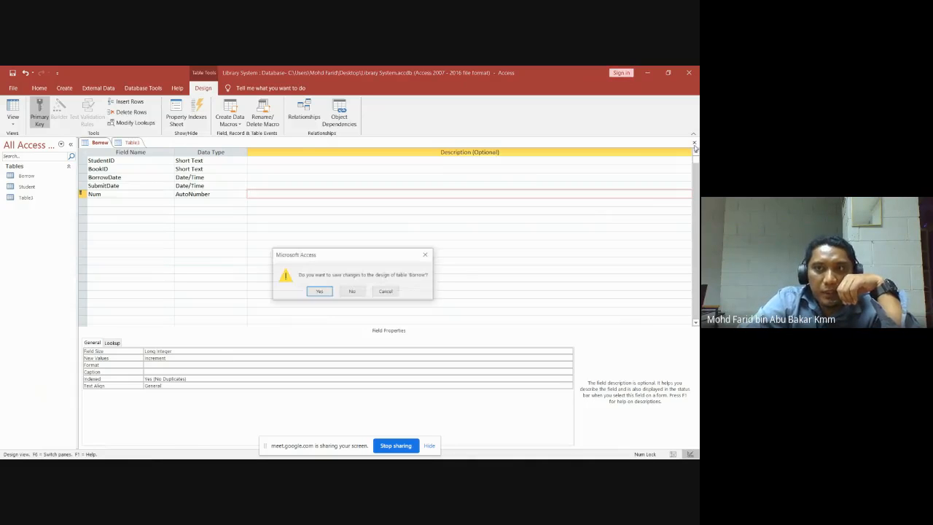
left_click(319, 291)
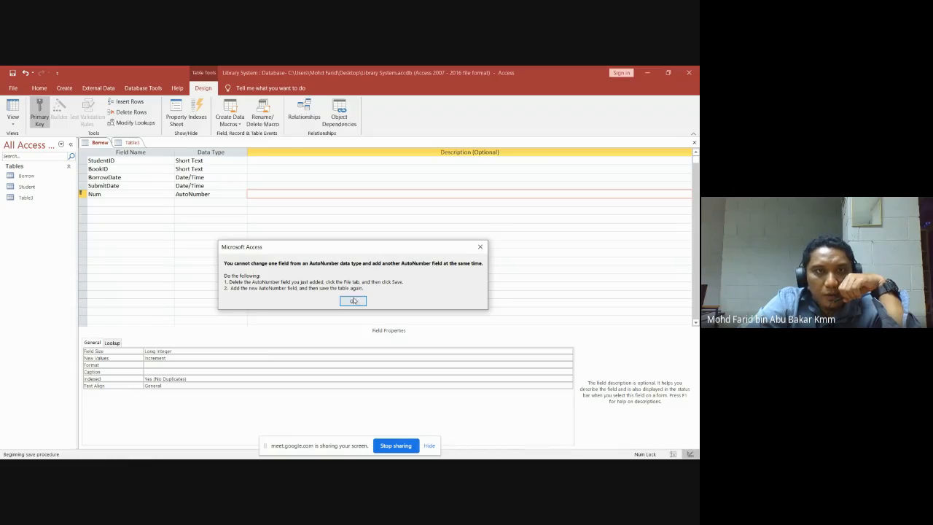
left_click(481, 248)
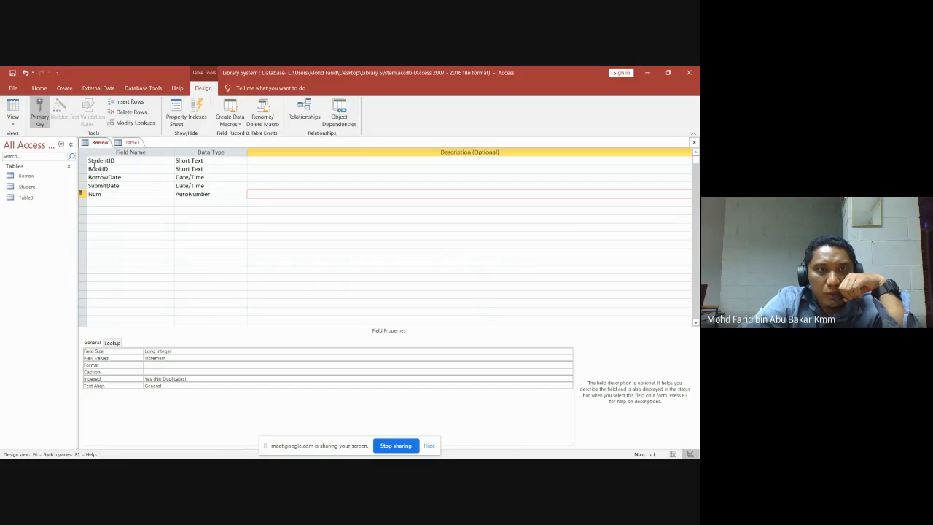
Delete the Num field and its primary key from Borrow, then save and close the design.
left_click(207, 160)
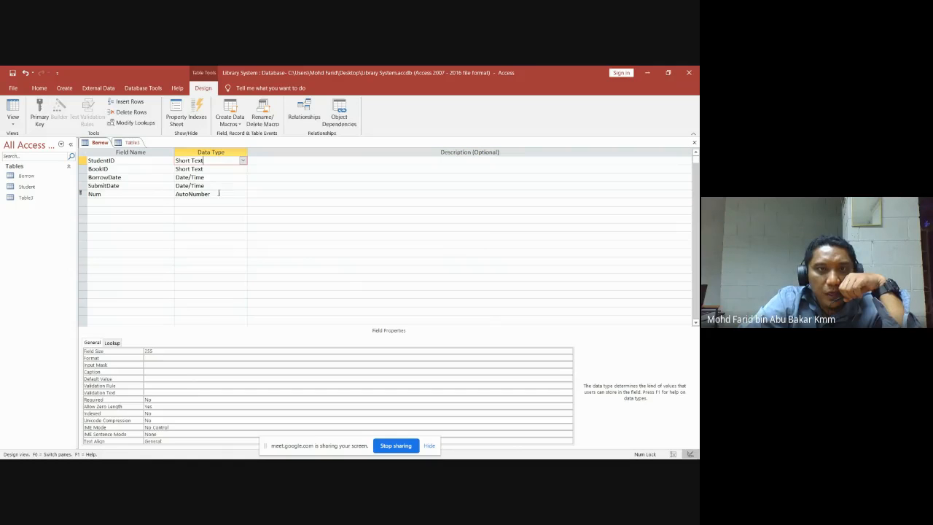
left_click_drag(219, 193, 176, 194)
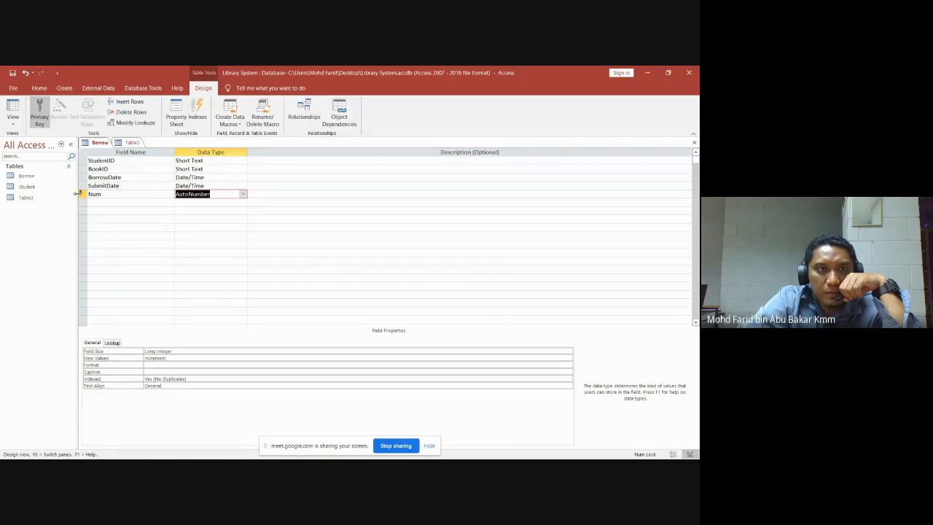
right_click(76, 194)
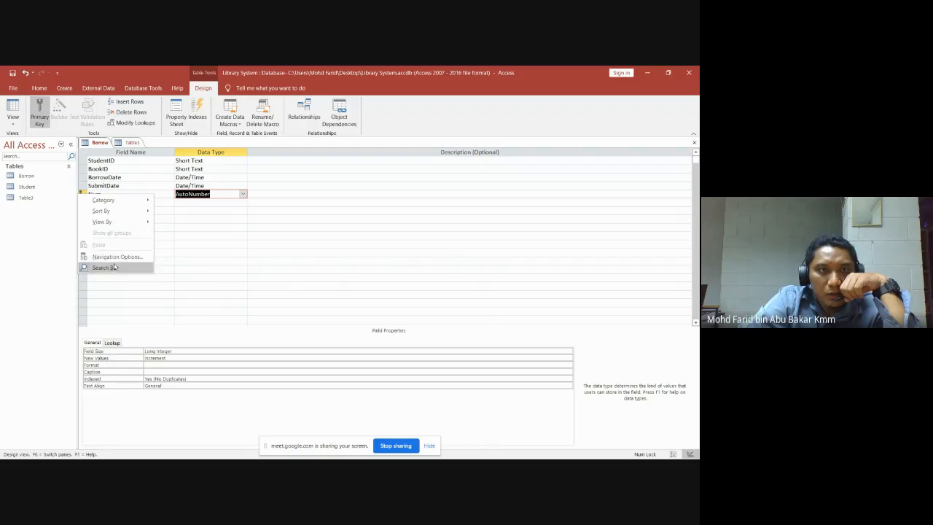
left_click(133, 112)
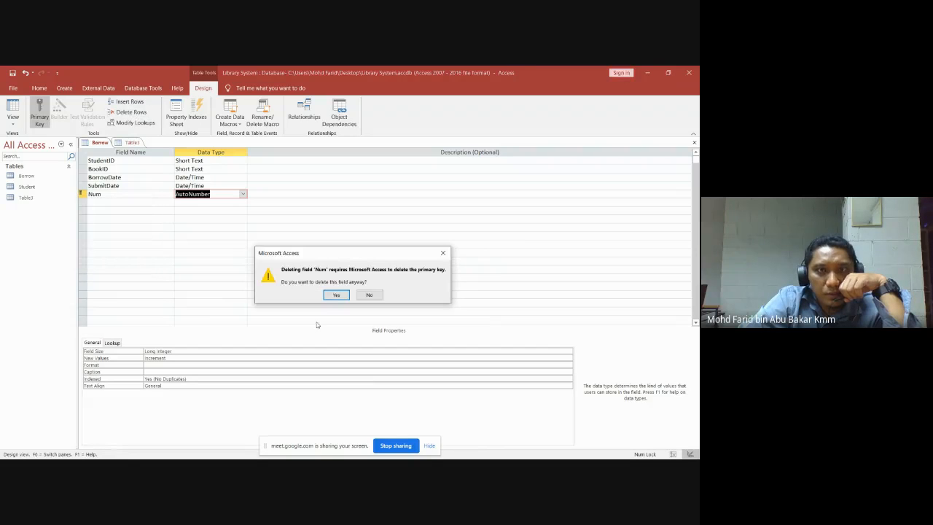
left_click(338, 295)
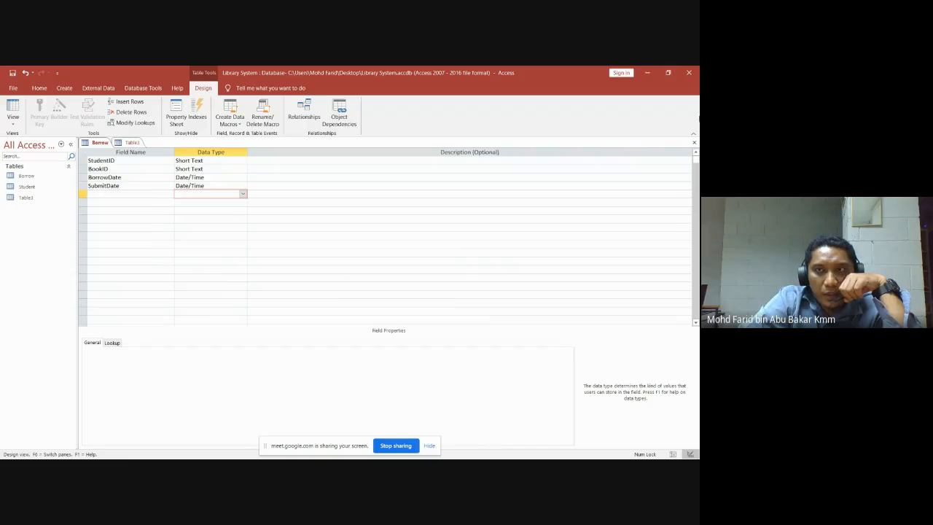
left_click(694, 142)
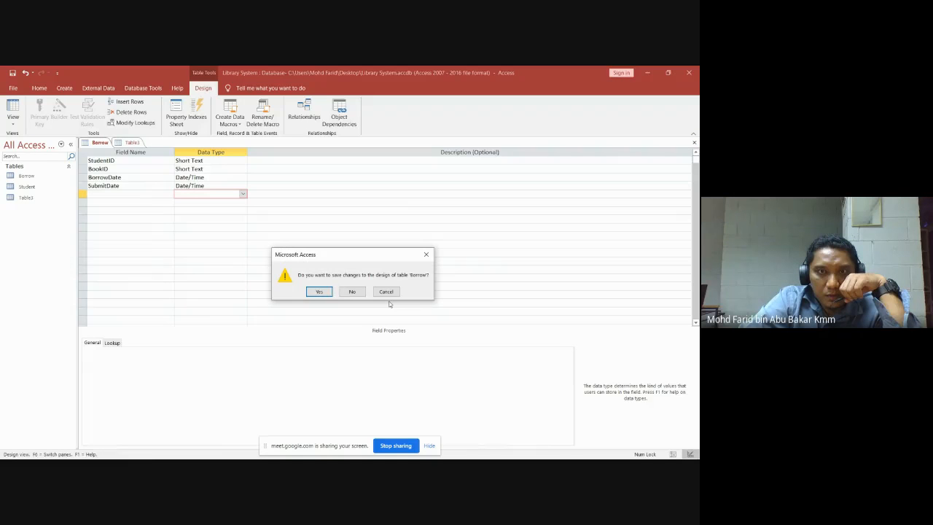
left_click(319, 292)
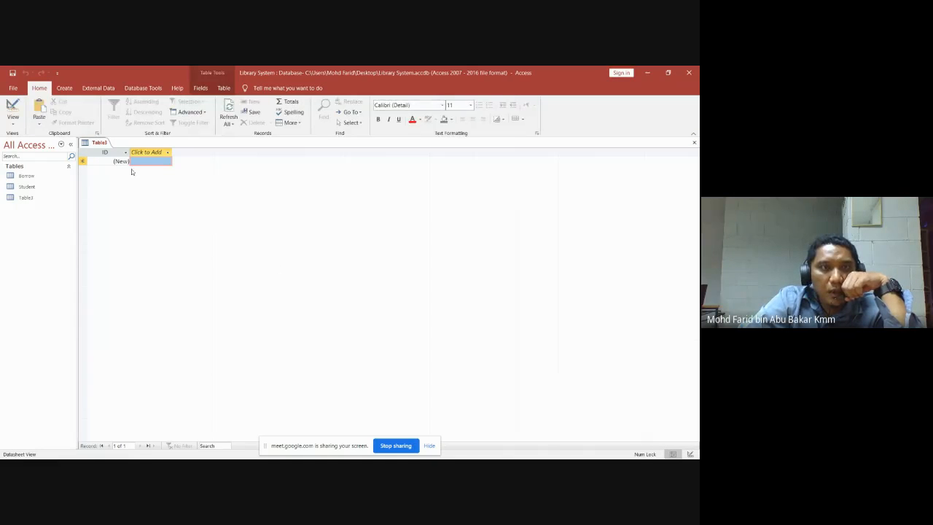
Add an AutoNumber field named 'number' to the Borrow table and save the design.
left_click(26, 177)
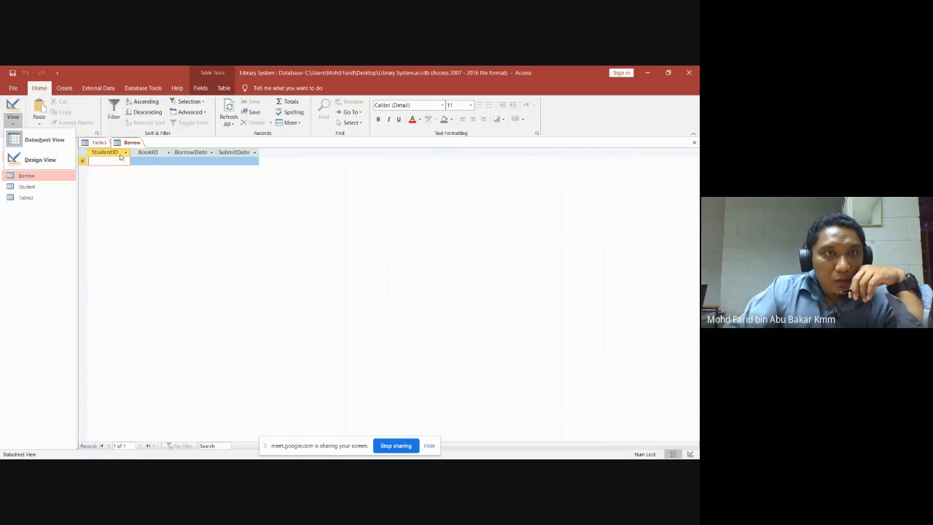
left_click(38, 160)
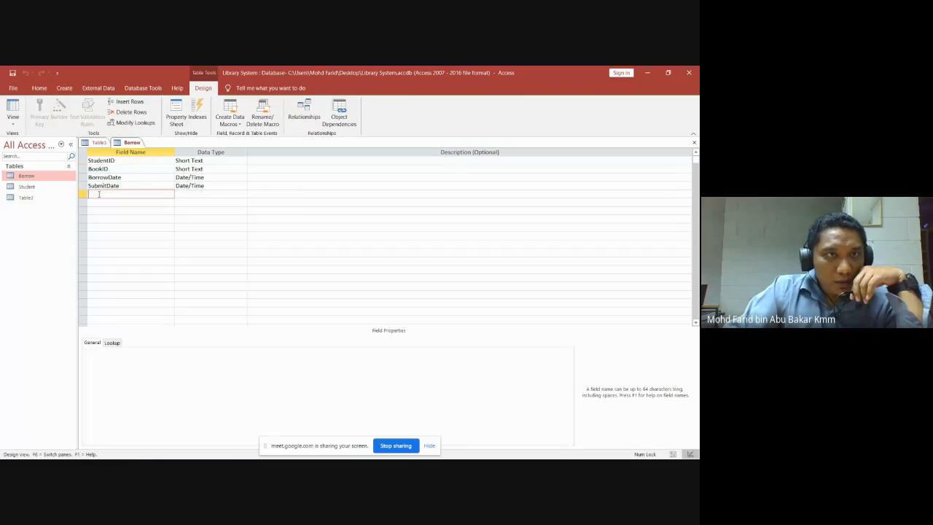
type("number")
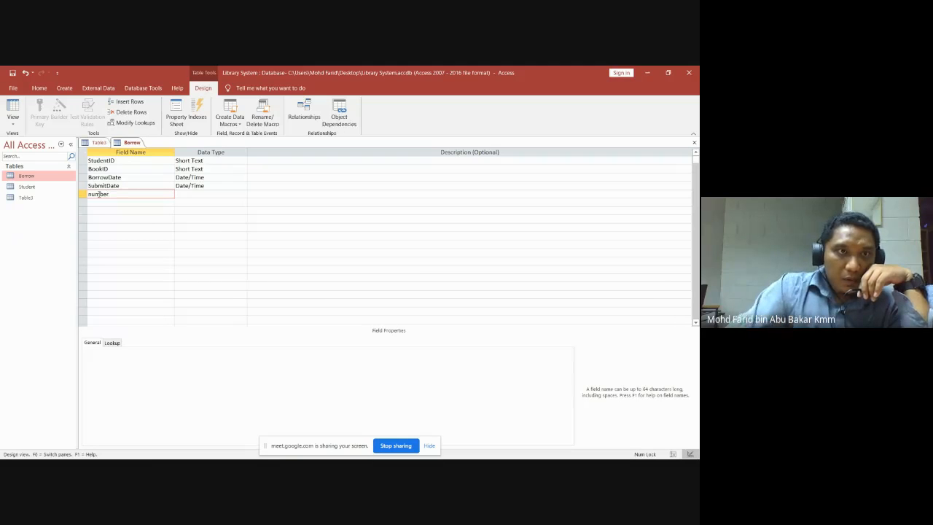
left_click(187, 195)
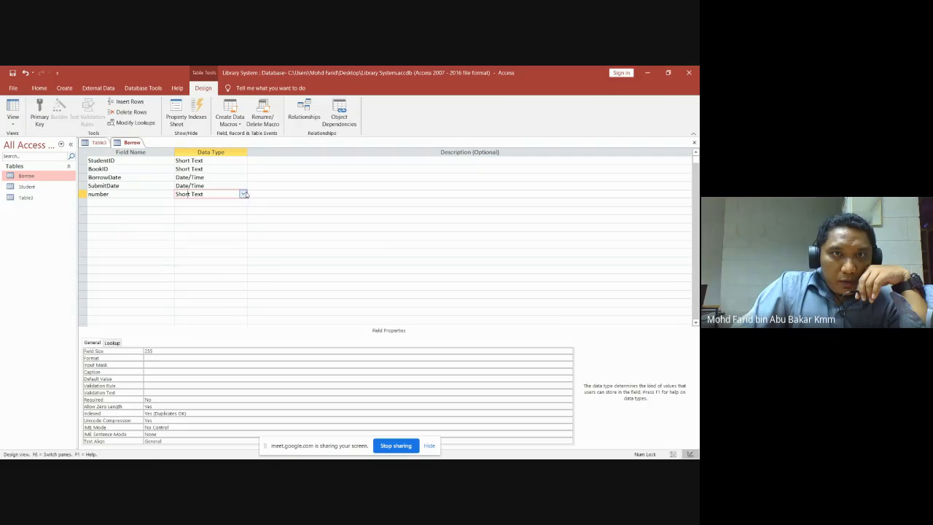
left_click(245, 194)
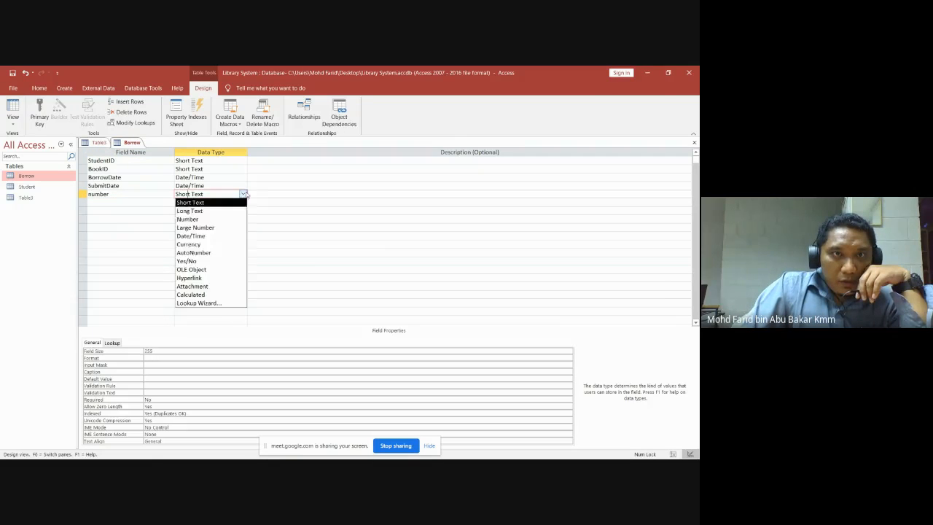
left_click(203, 253)
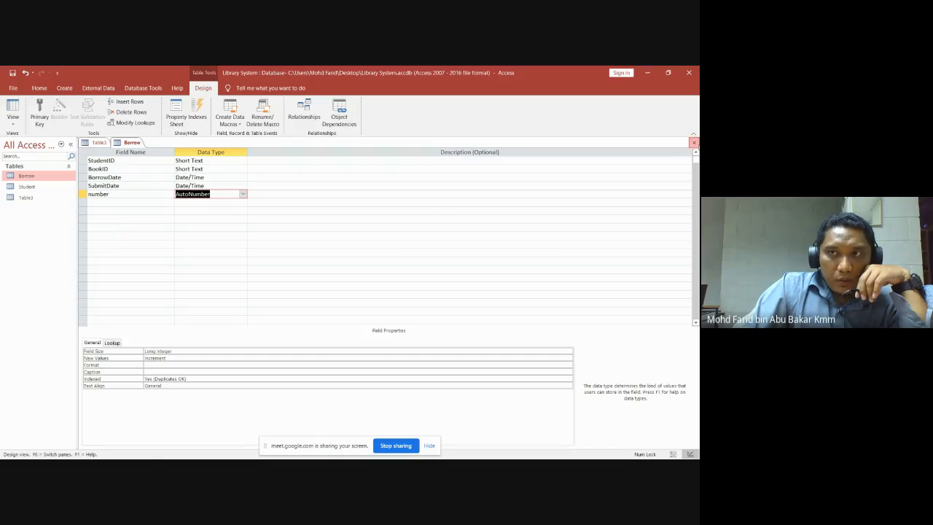
left_click(694, 142)
left_click(319, 291)
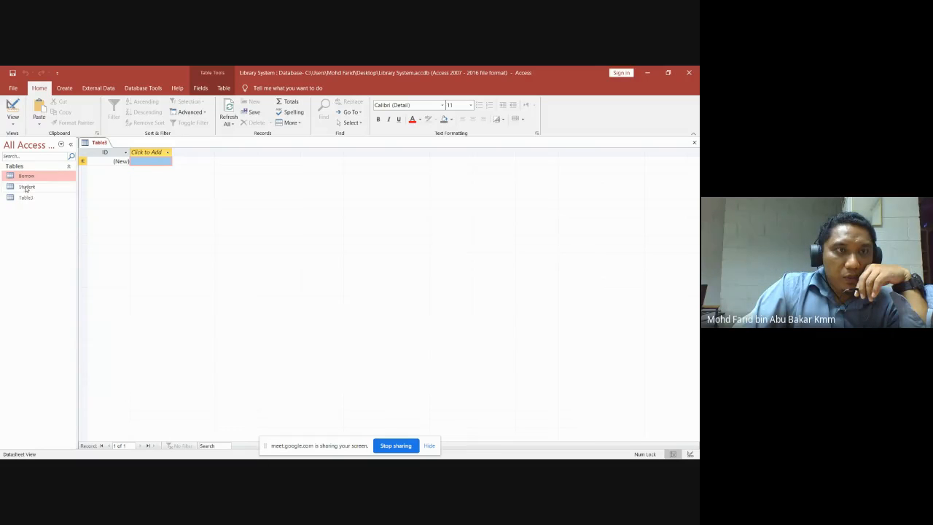
left_click(25, 187)
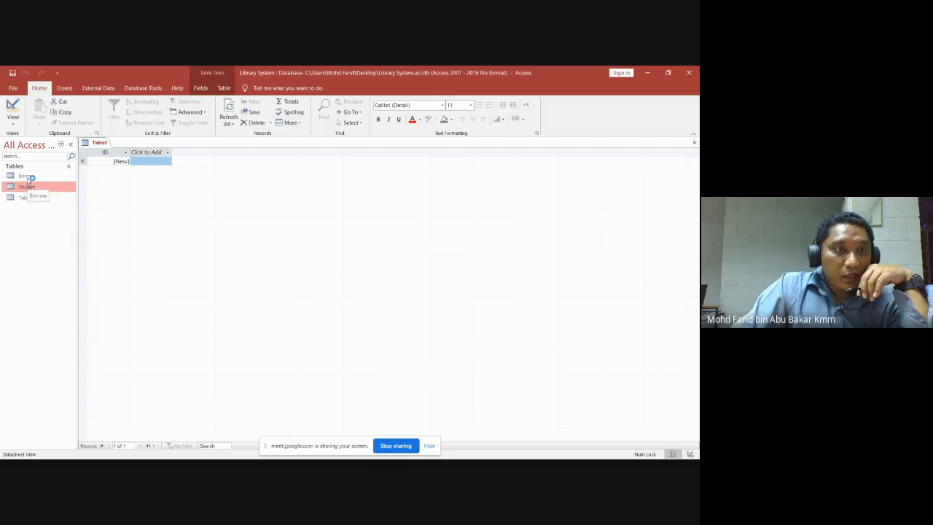
left_click(27, 178)
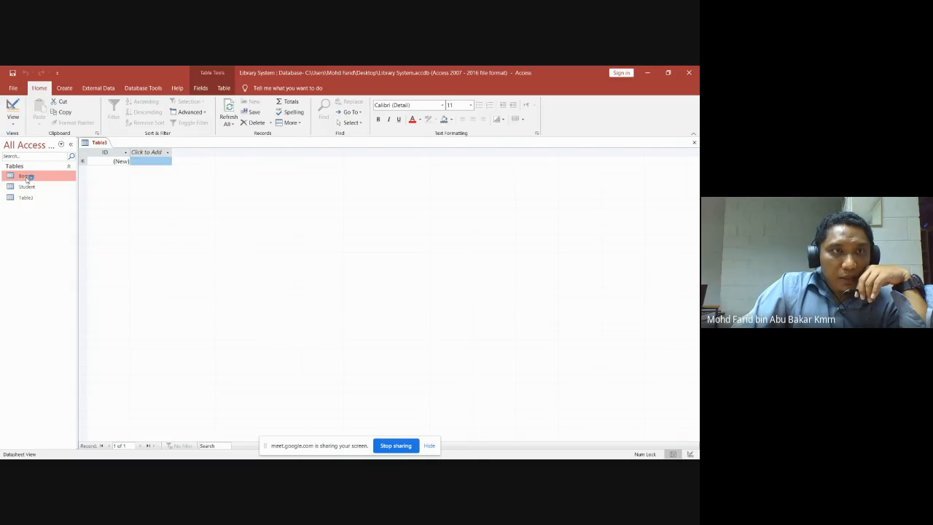
double_click(27, 177)
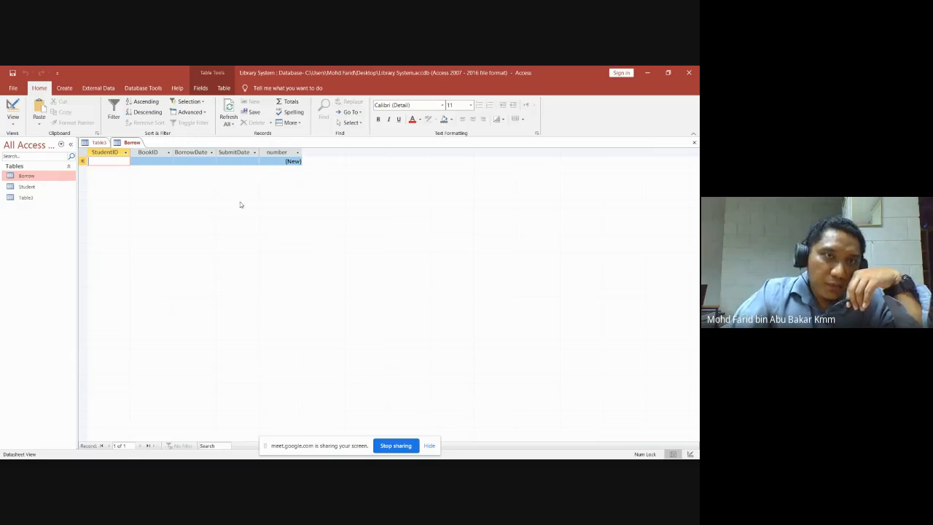
left_click(695, 143)
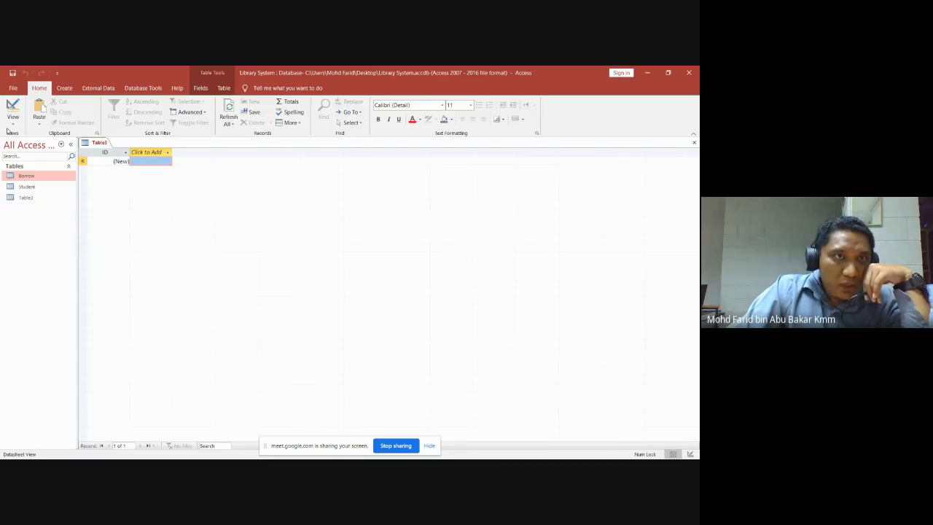
Switch Table3 to Design View and save it as the Book table.
left_click(67, 89)
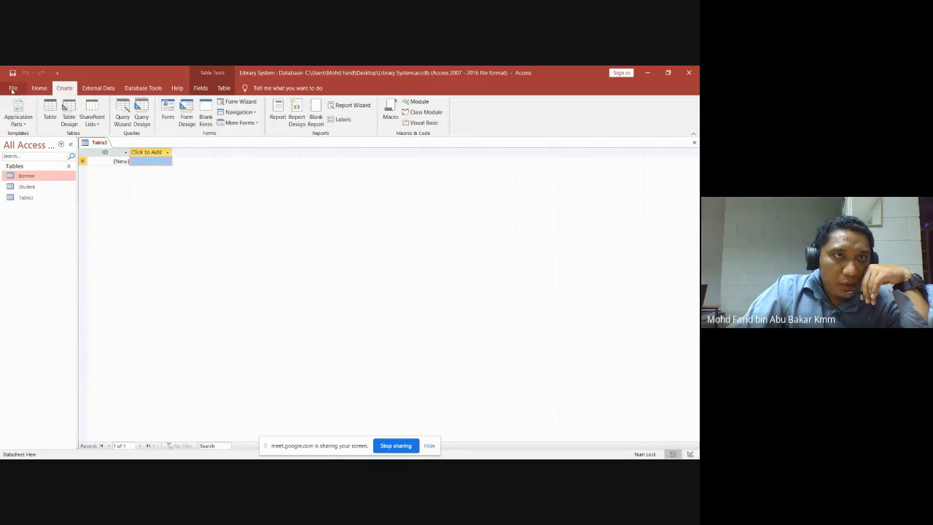
left_click(40, 88)
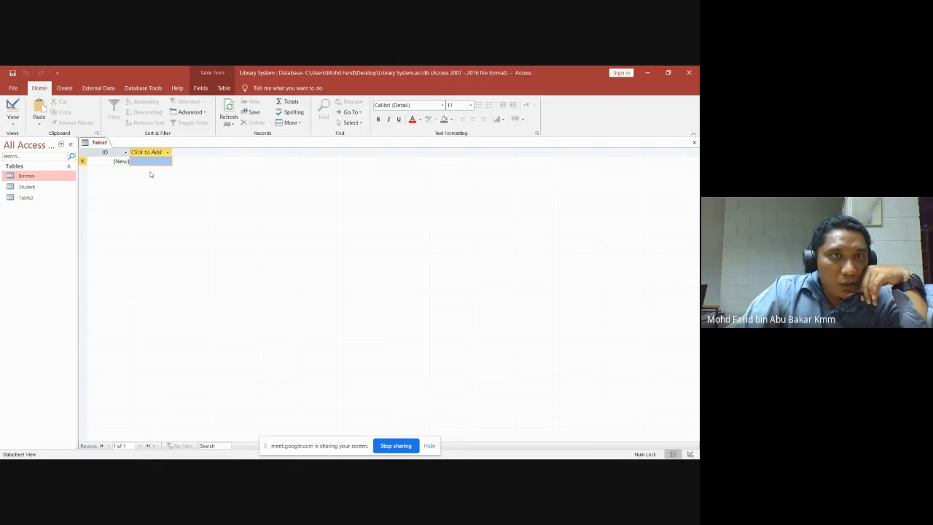
left_click(13, 127)
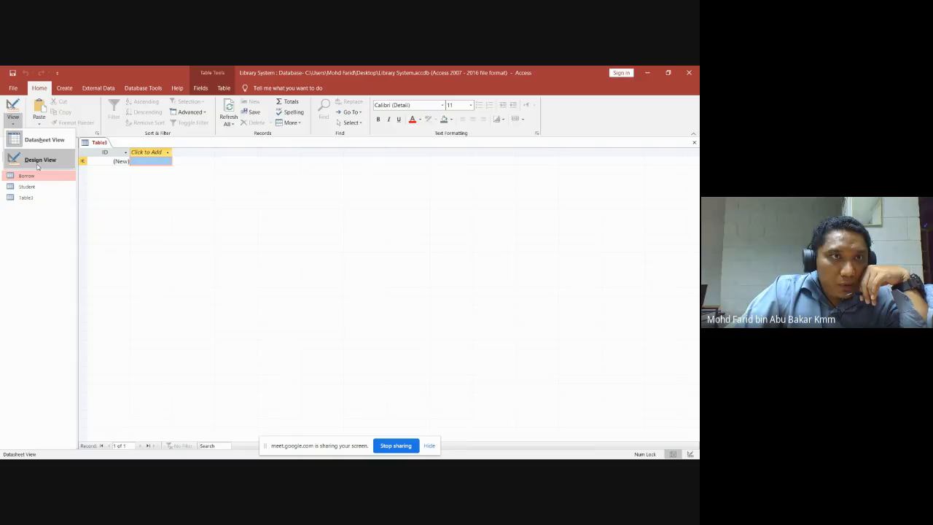
left_click(38, 163)
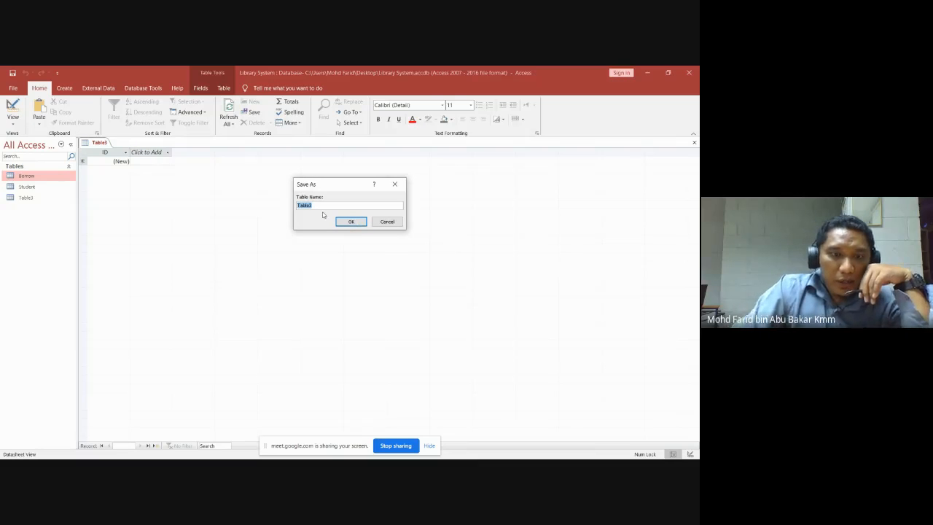
type("Book")
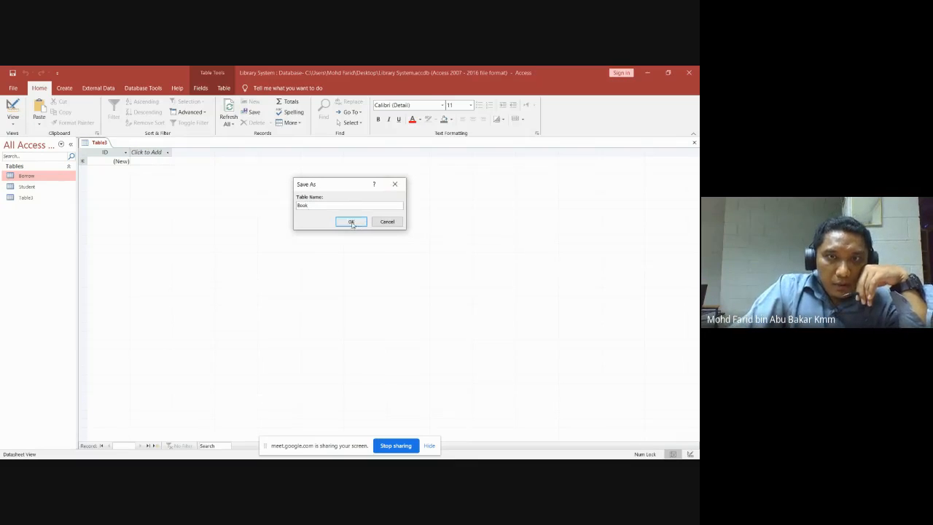
left_click(353, 222)
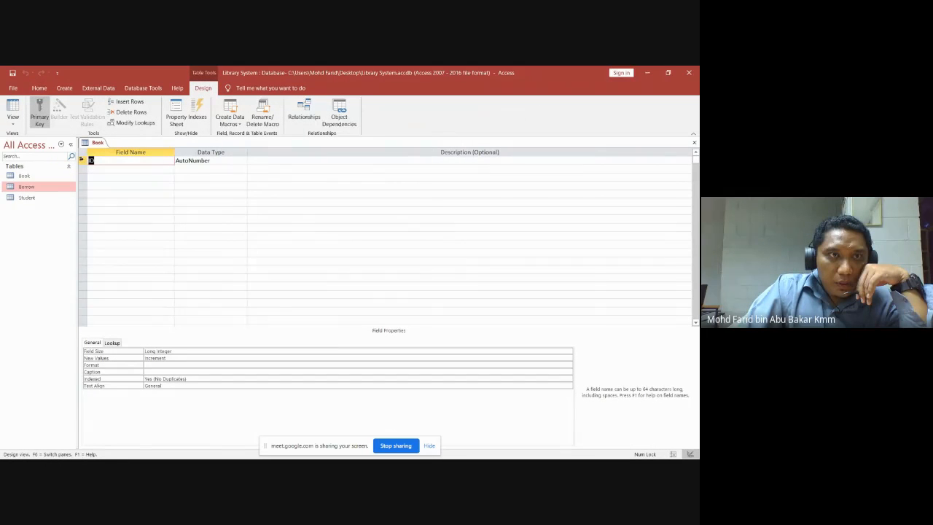
Rename the ID field to BookID and change its data type to Short Text.
left_click(91, 160)
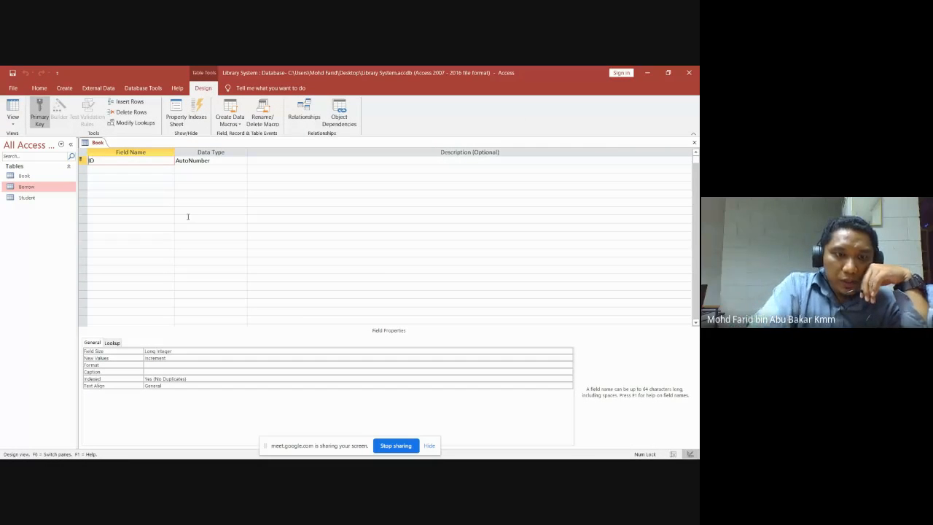
type("B")
type("ook")
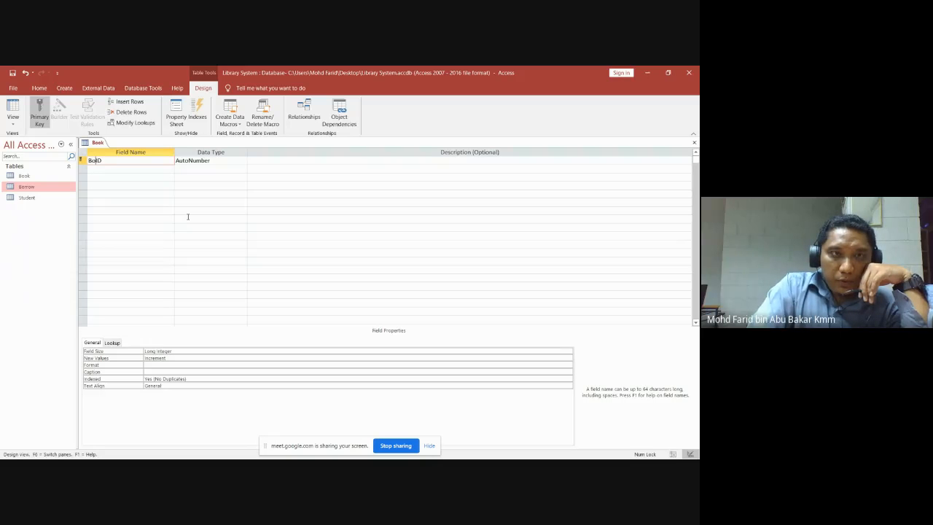
left_click(238, 162)
left_click(243, 160)
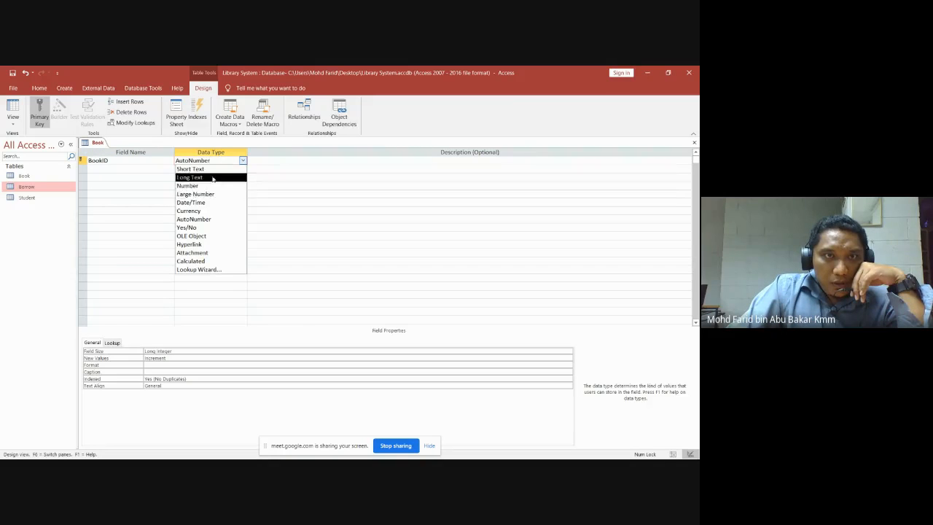
left_click(189, 169)
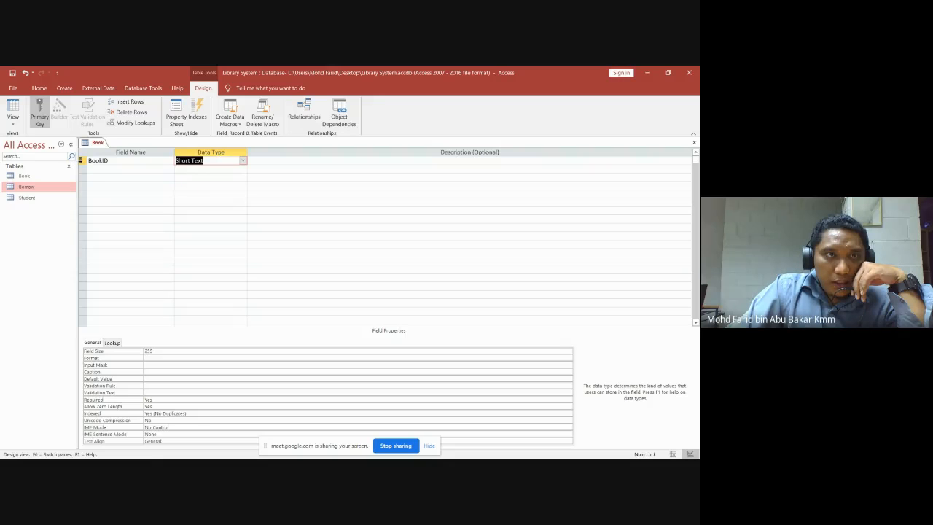
left_click(100, 170)
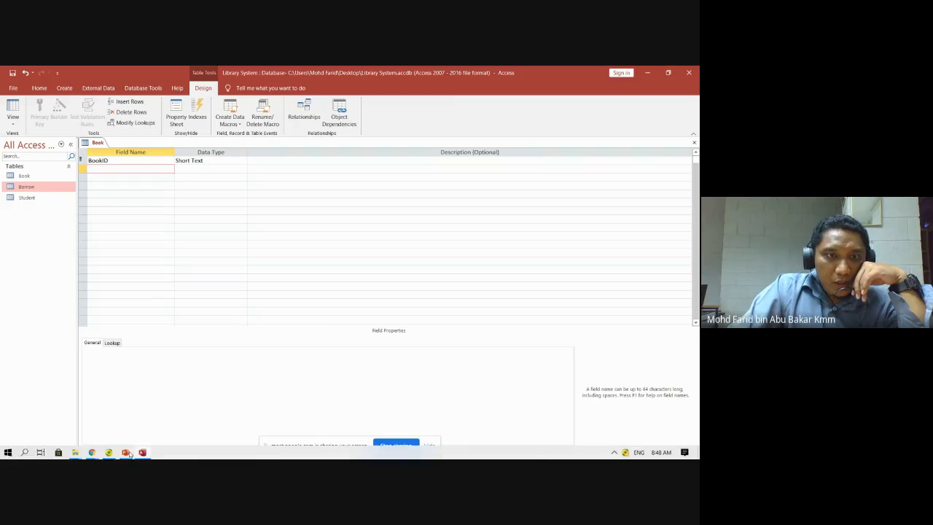
left_click(126, 452)
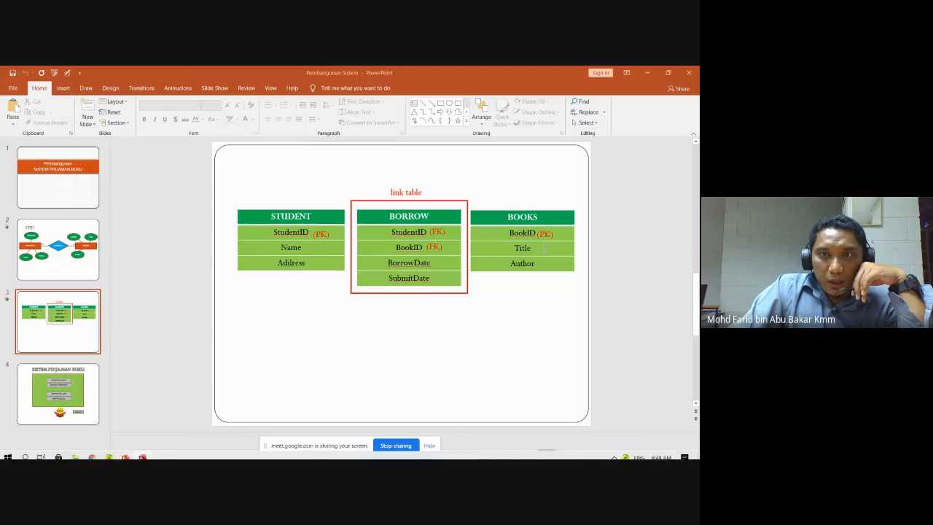
After checking the link-table slide in PowerPoint, return to the Book table design.
left_click(142, 453)
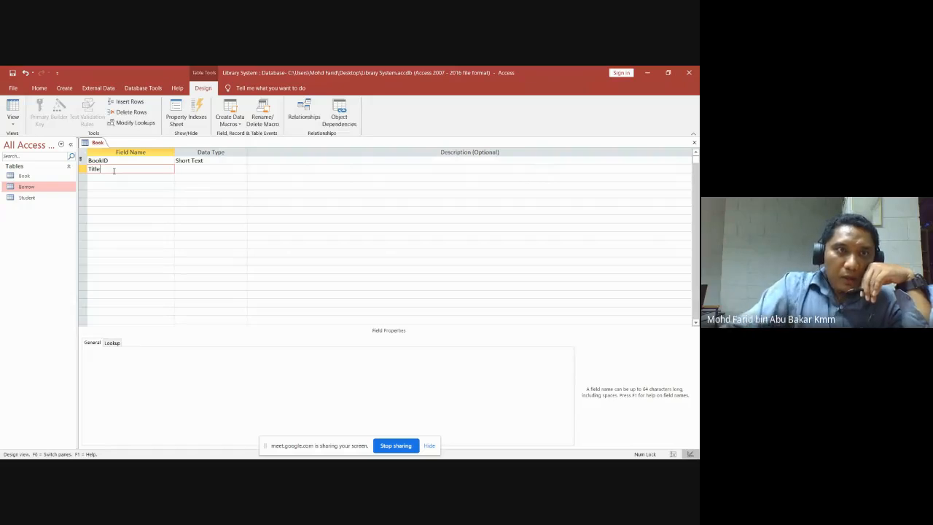
Add Title and Author fields to the Book table, both as Short Text.
key("Tab")
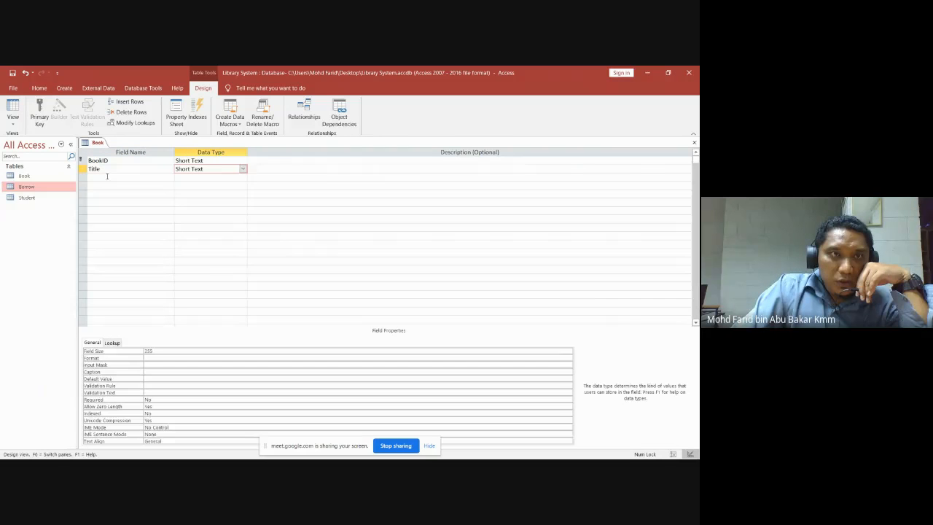
left_click(106, 177)
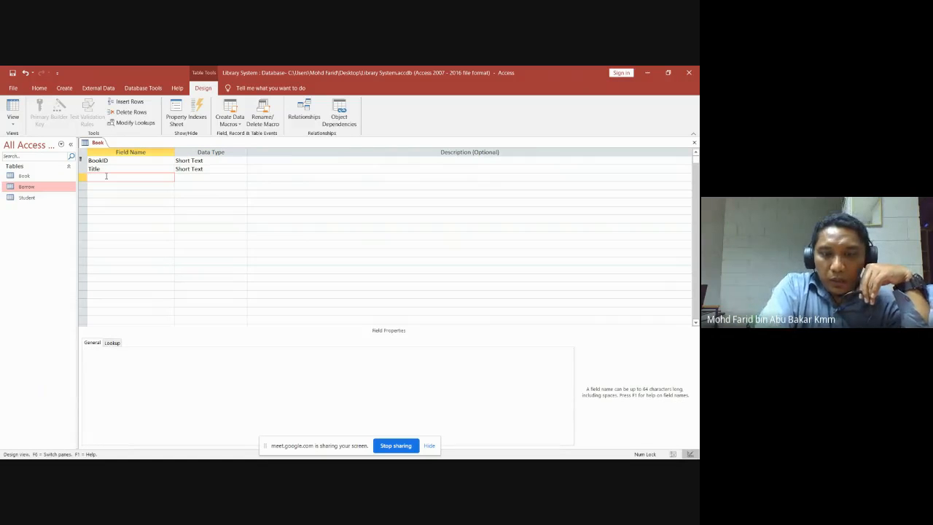
type("A")
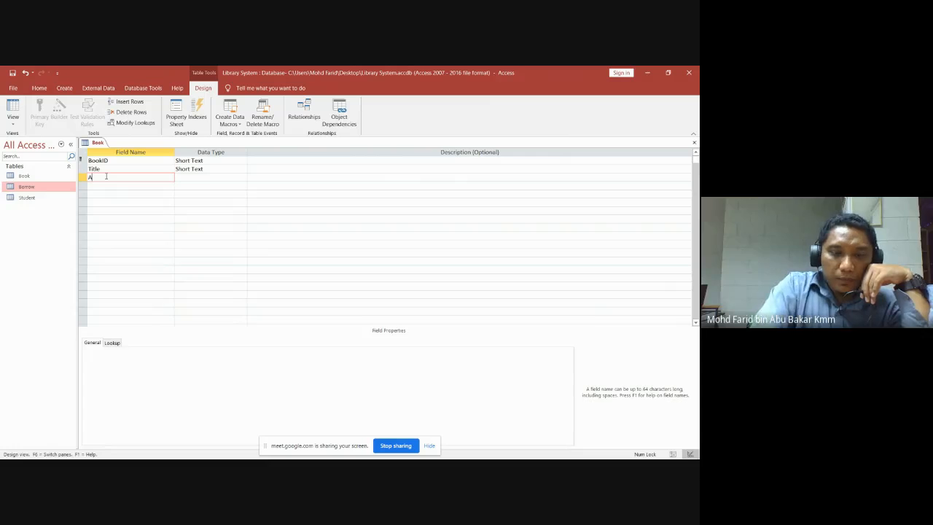
type("uthor")
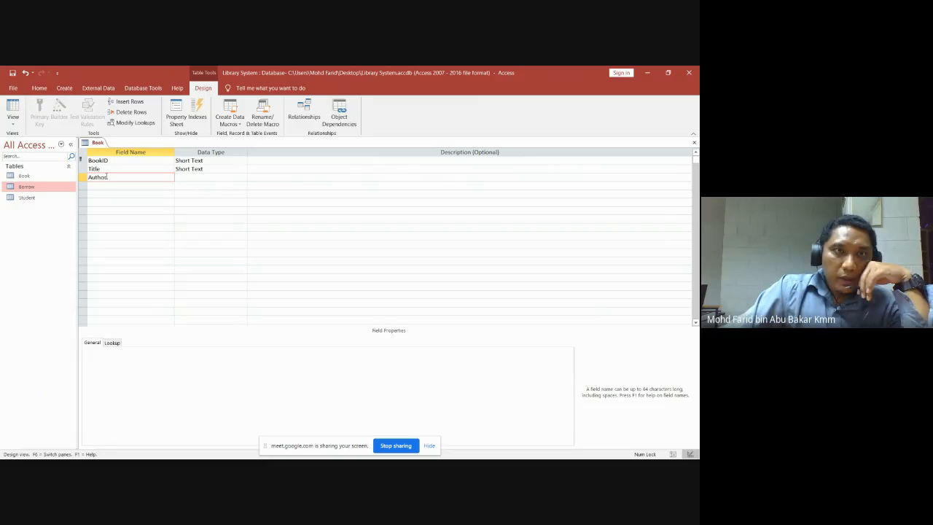
left_click(176, 180)
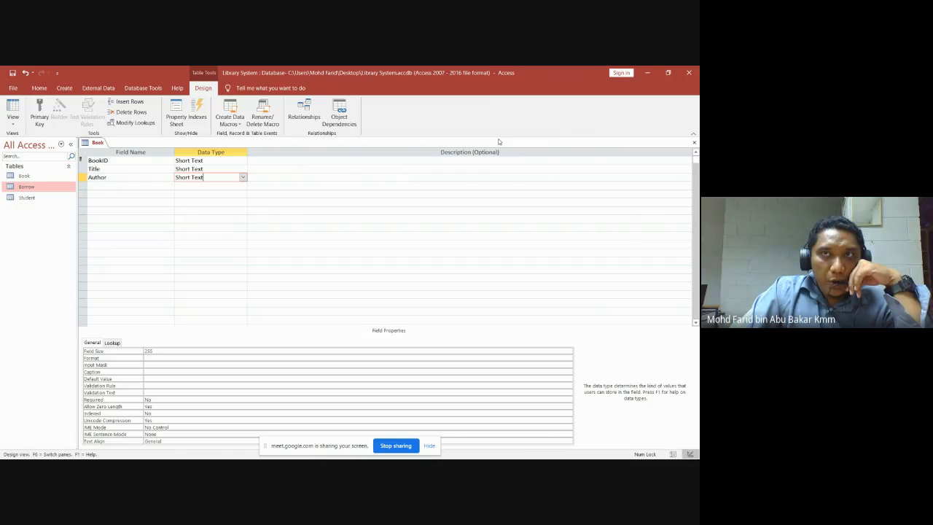
left_click(243, 178)
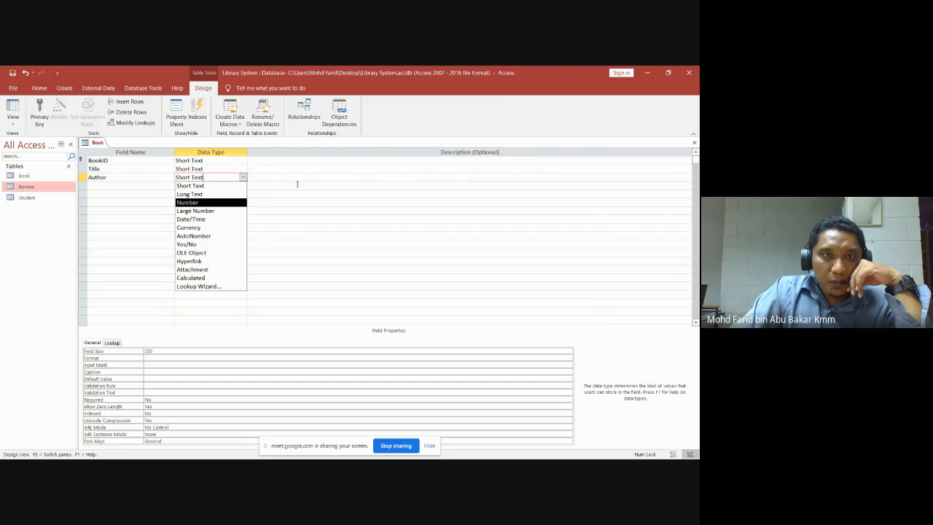
left_click(303, 186)
left_click(234, 176)
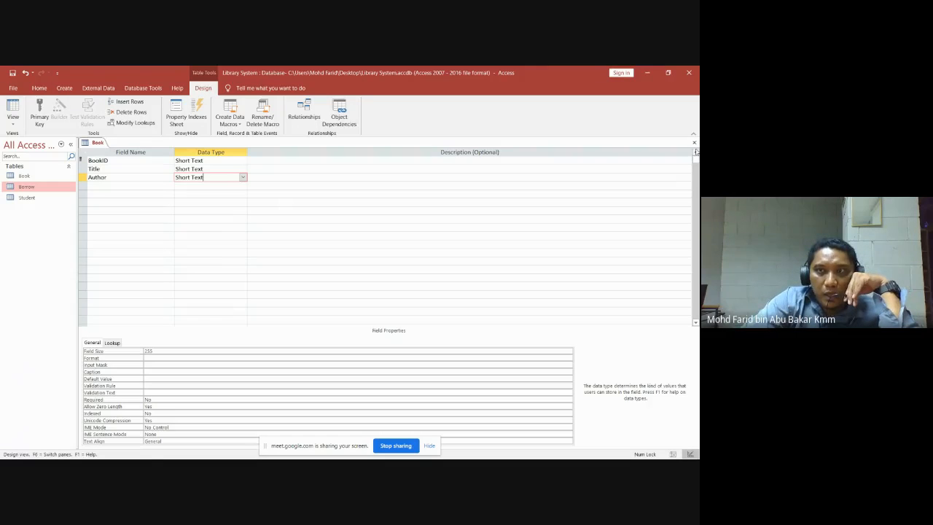
Save and close the Book design, then point out the Book, Borrow and Student tables.
left_click(694, 142)
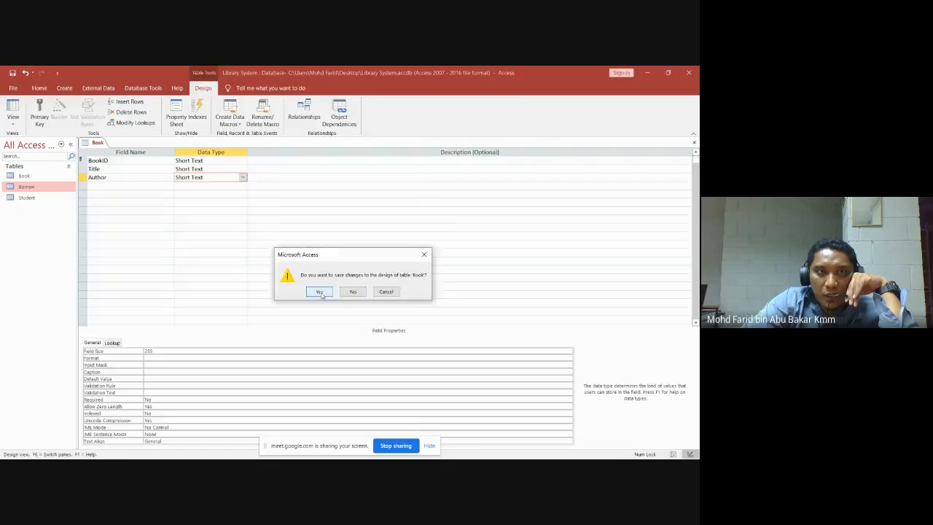
left_click(320, 292)
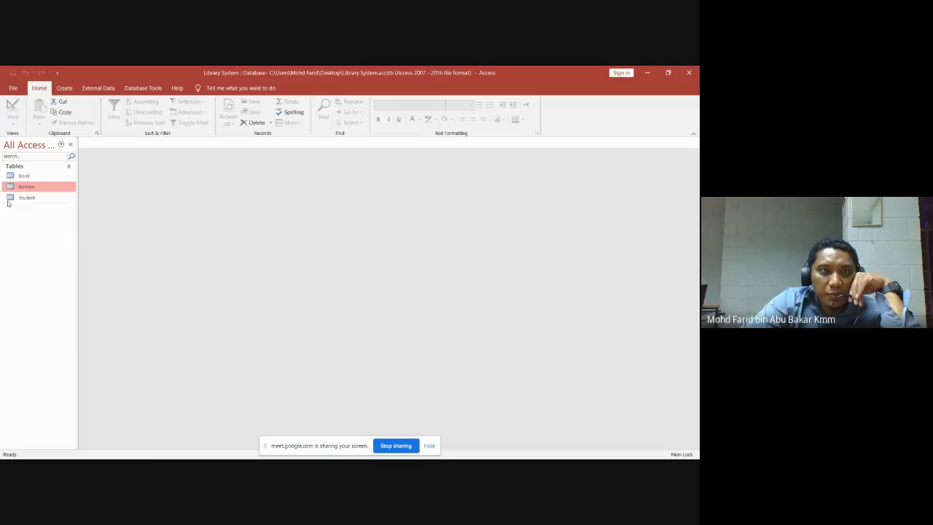
left_click(22, 175)
left_click(26, 188)
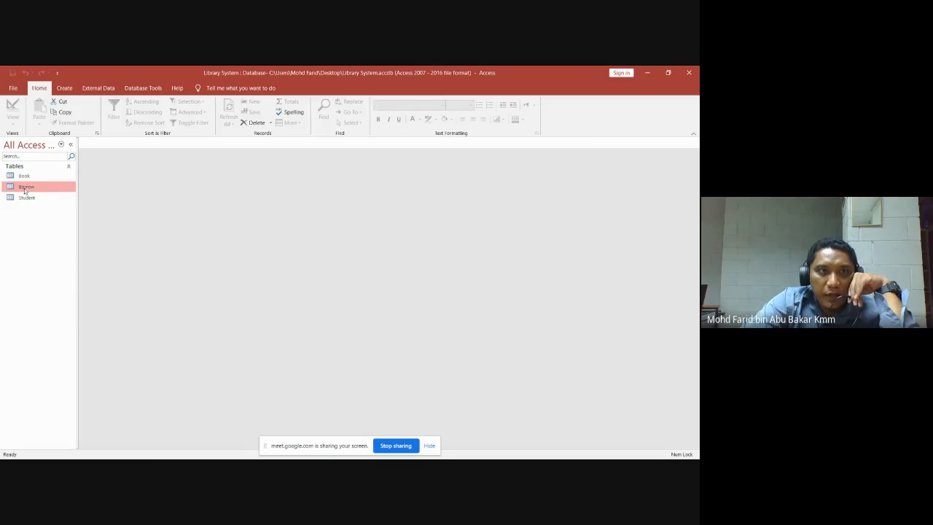
left_click(30, 198)
left_click(28, 178)
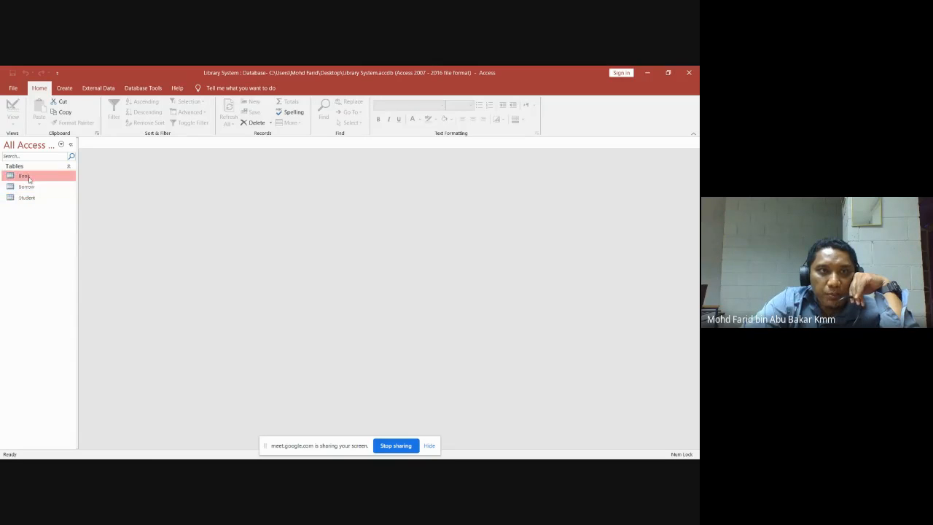
left_click(29, 187)
left_click(30, 200)
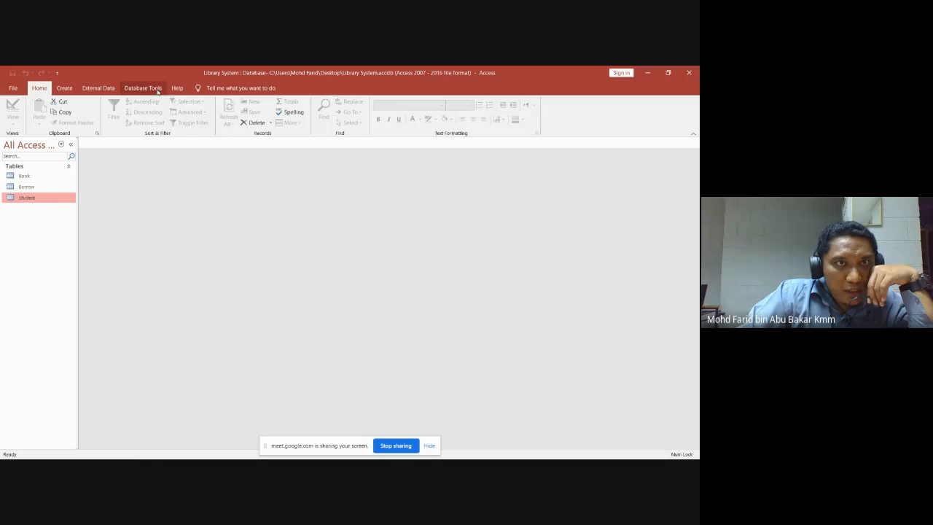
Open Relationships and add the Book, Borrow and Student tables to the layout.
left_click(156, 88)
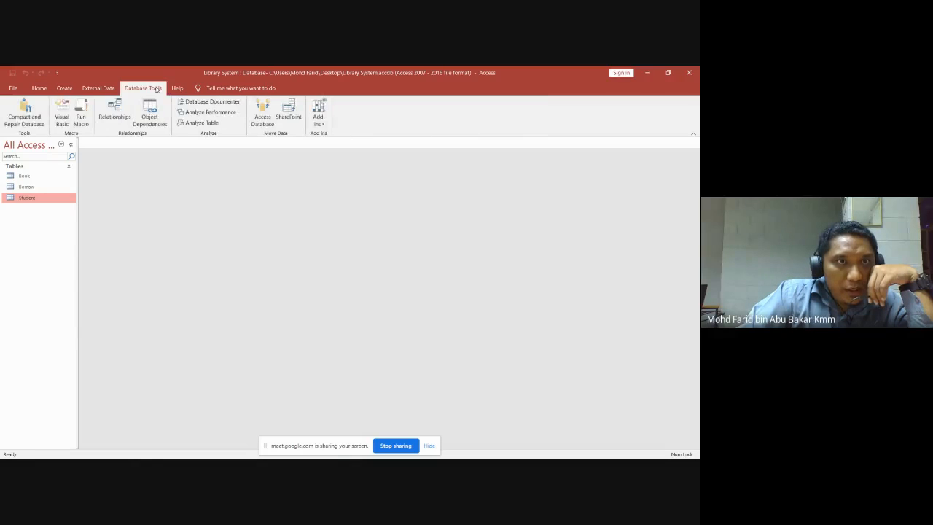
left_click(118, 110)
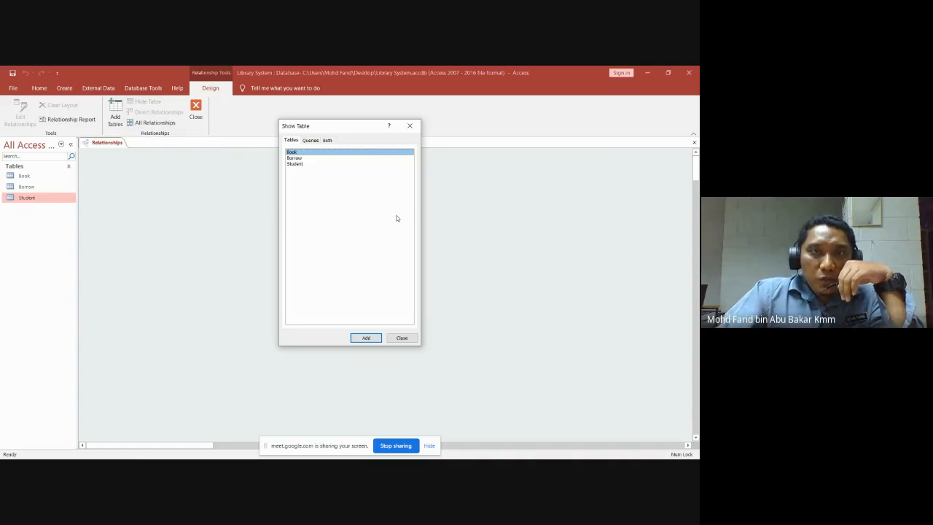
left_click(330, 188)
left_click(298, 151, "shift")
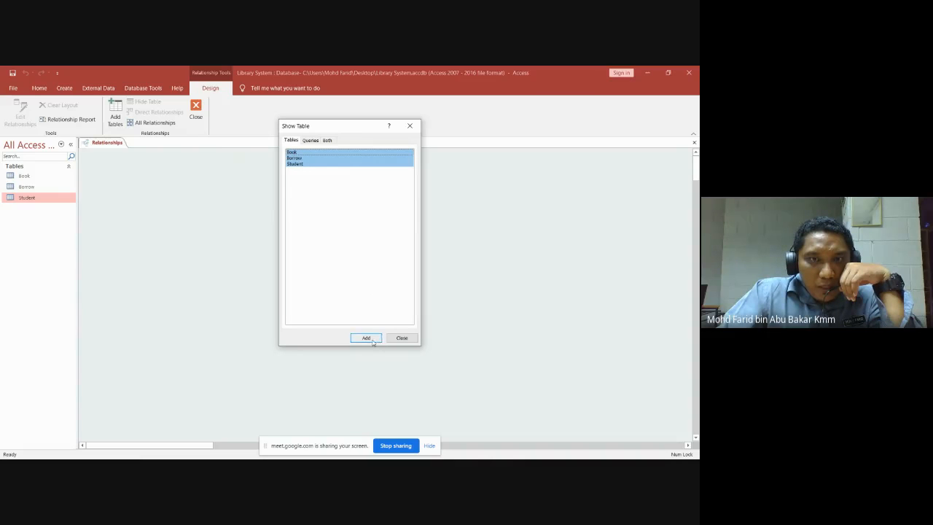
left_click(371, 339)
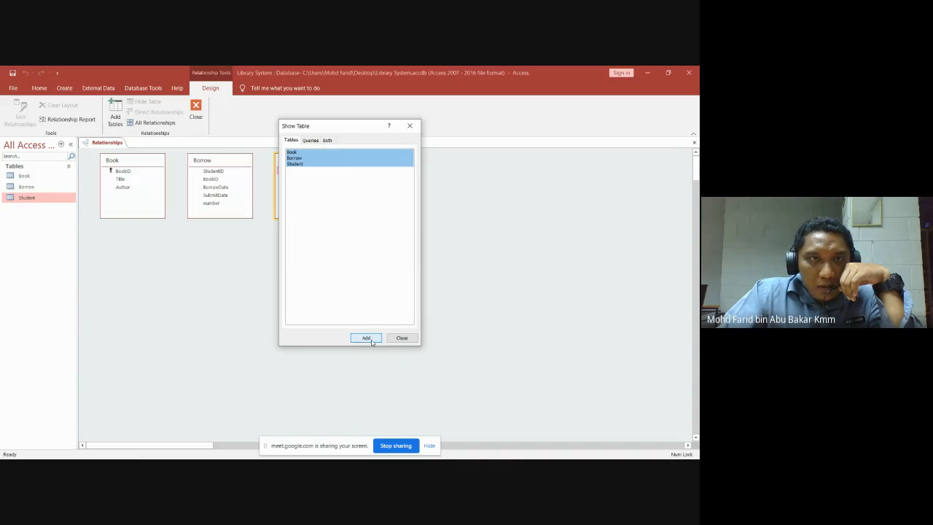
left_click(411, 340)
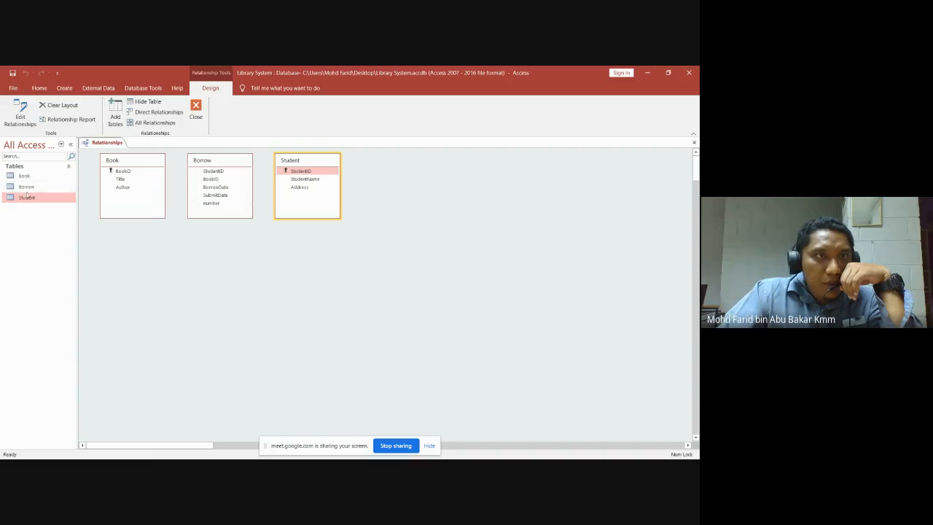
Look at the Borrow table's shortcut options, then close the relationships layout.
left_click(215, 161)
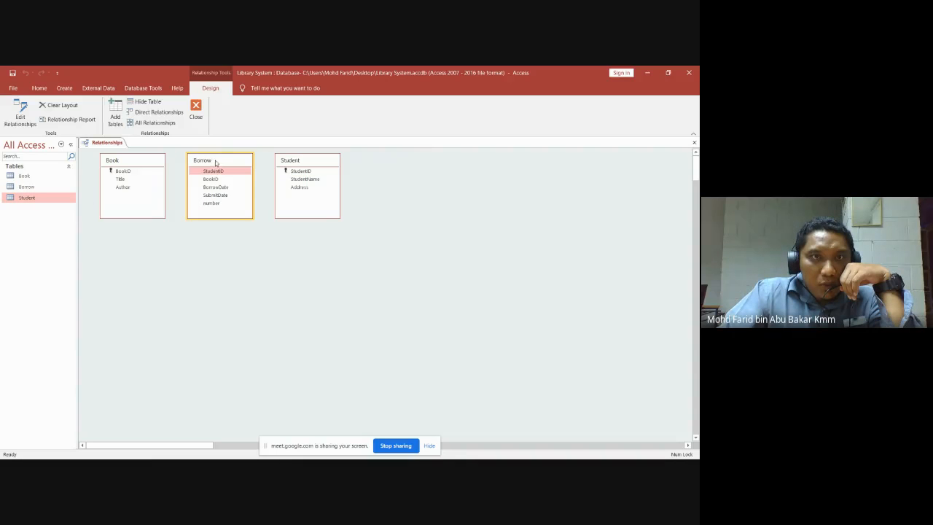
right_click(221, 162)
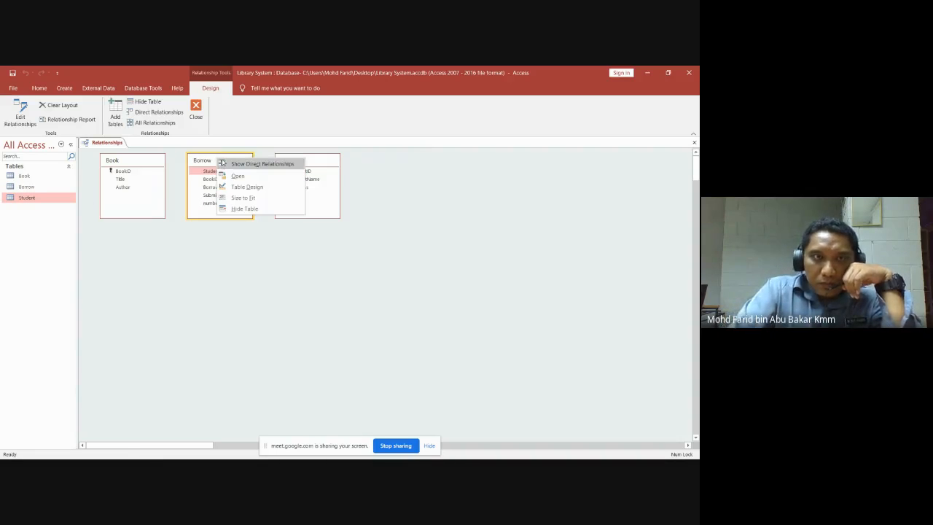
left_click(242, 177)
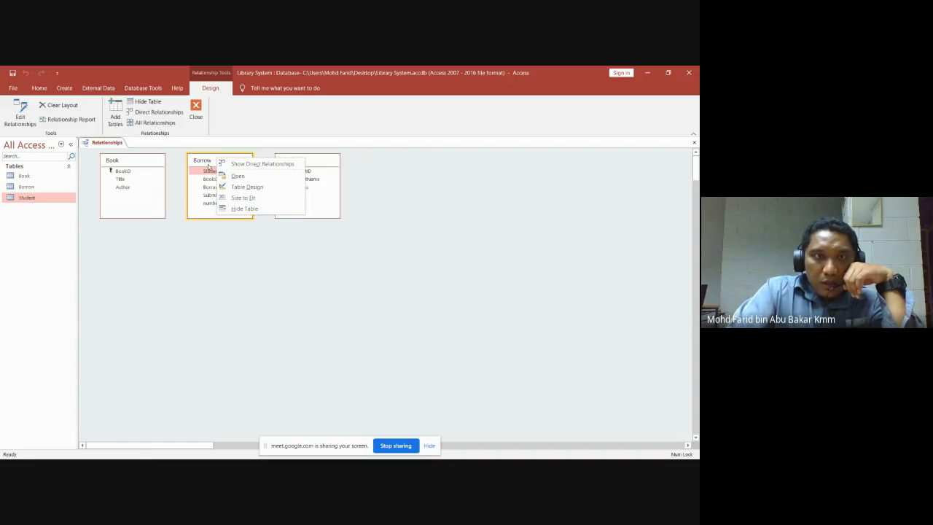
left_click(228, 159)
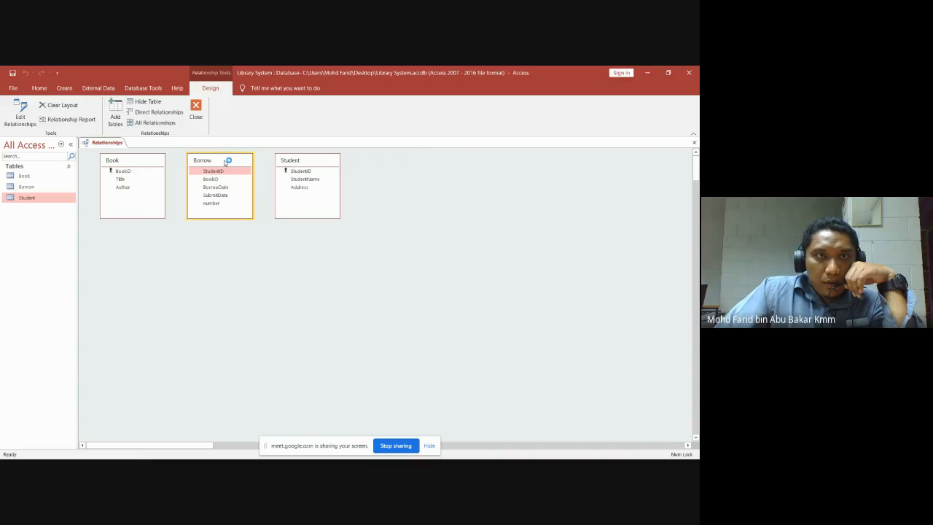
right_click(226, 159)
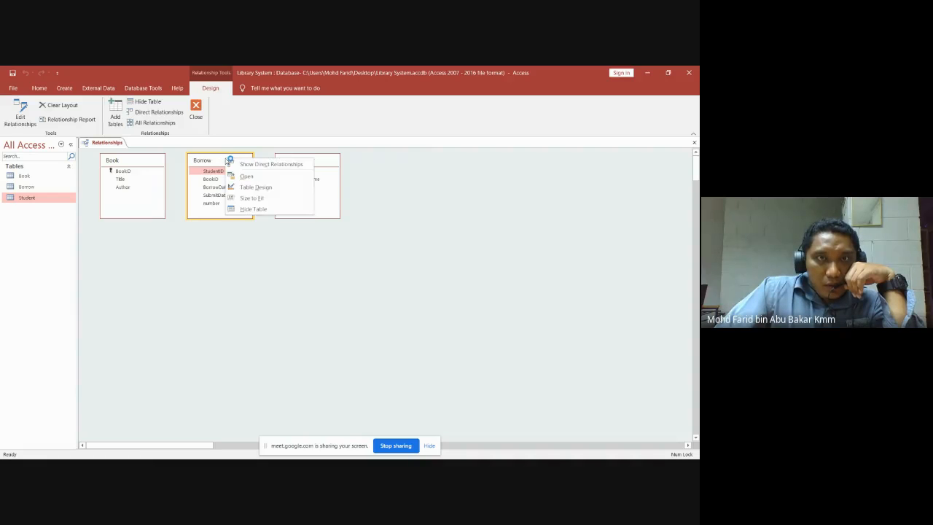
left_click(212, 159)
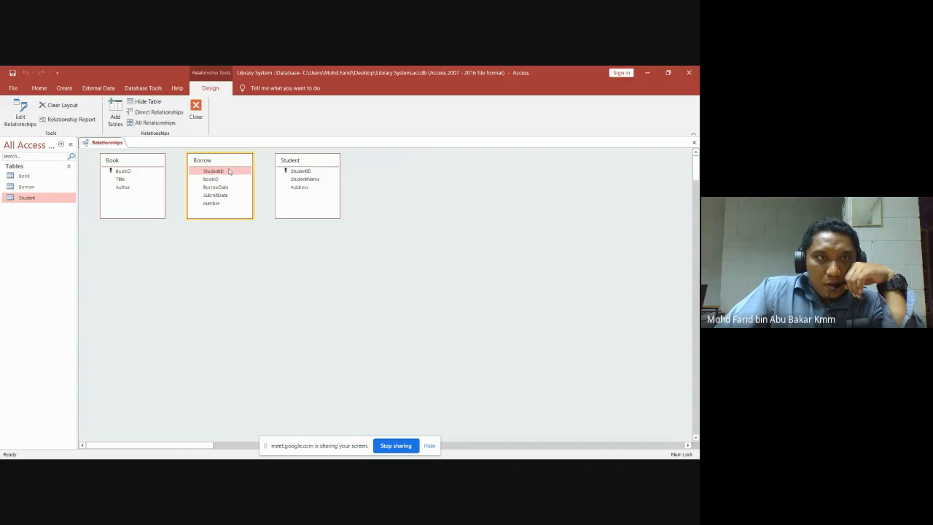
left_click(694, 142)
Discard the layout, make 'number' the Borrow table's primary key, and save the design.
left_click(352, 291)
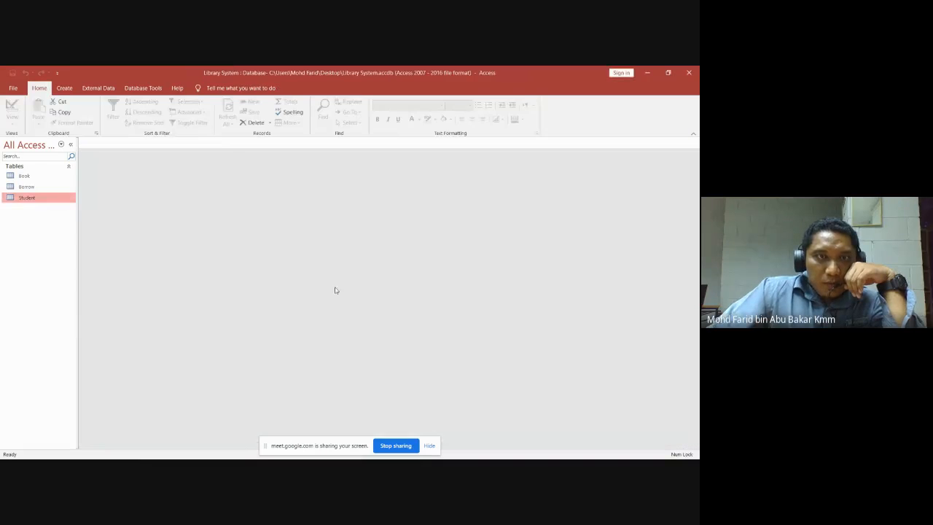
left_click(26, 186)
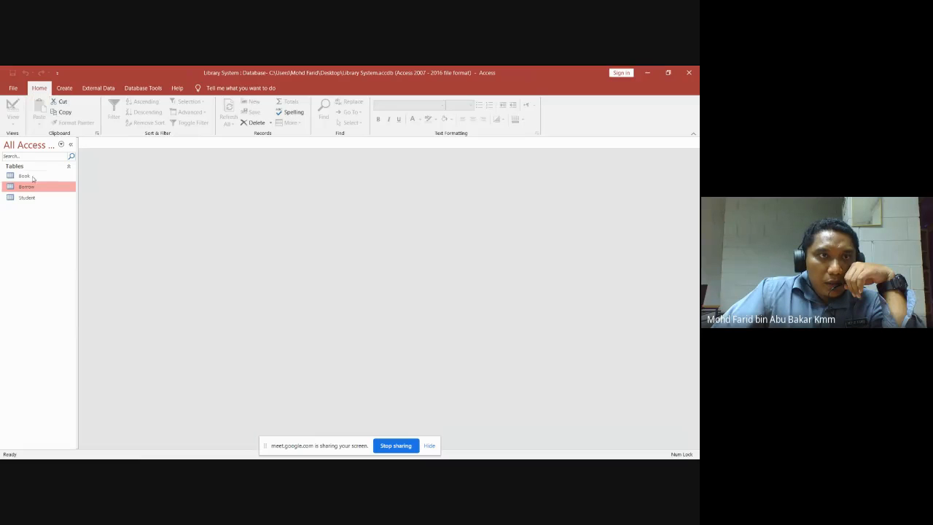
double_click(27, 190)
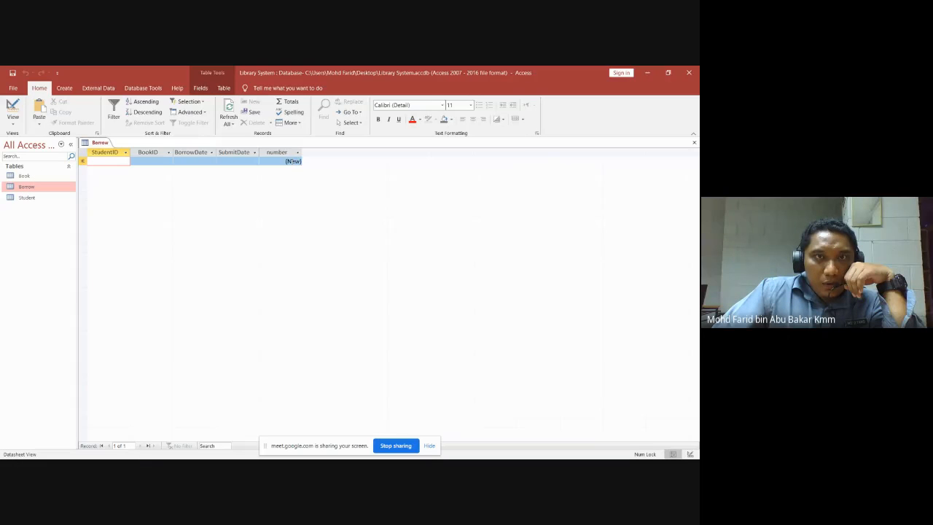
left_click(13, 122)
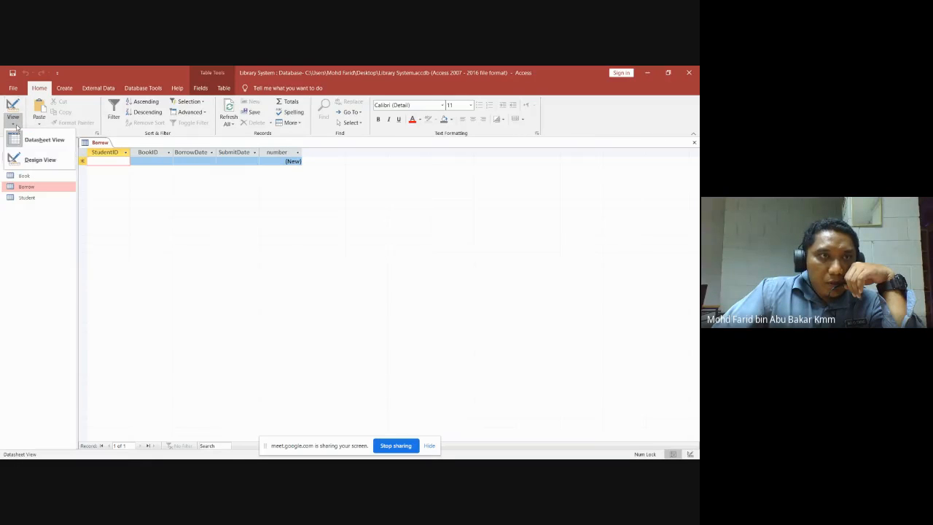
left_click(39, 160)
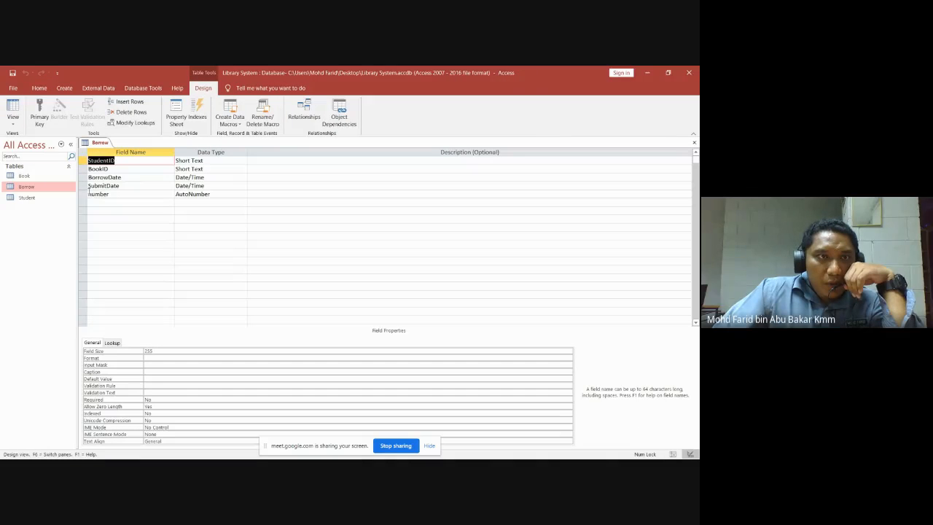
left_click(82, 194)
right_click(83, 194)
left_click(69, 199)
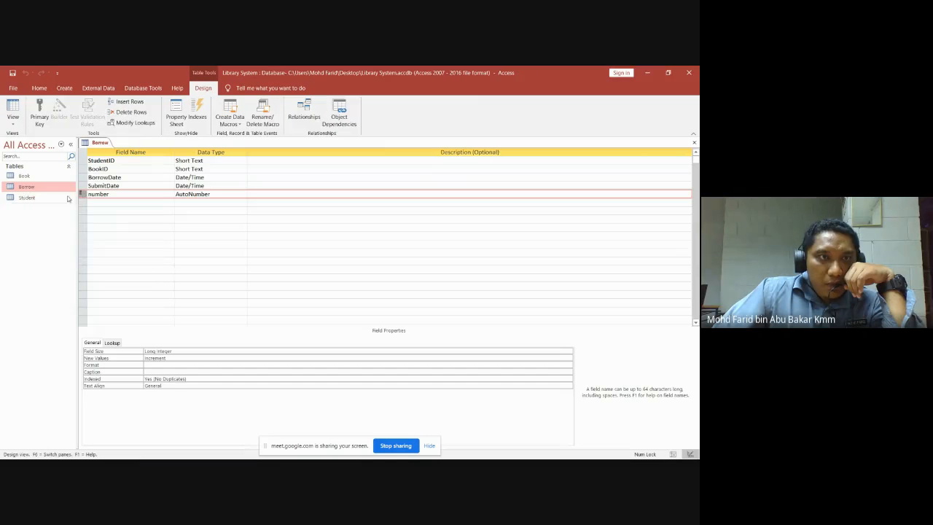
left_click(694, 142)
left_click(327, 290)
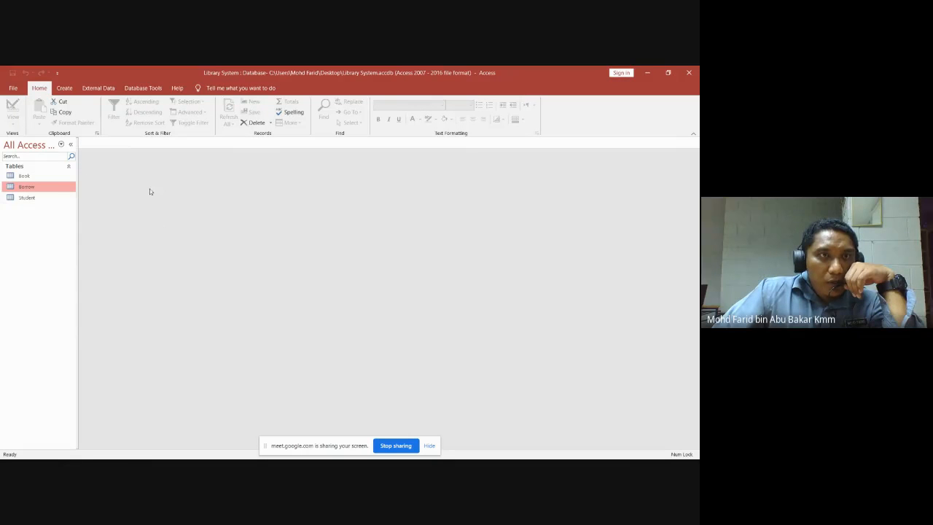
Add Book, Borrow and Student to Relationships, arranged Student, Borrow, Book from left to right.
left_click(143, 87)
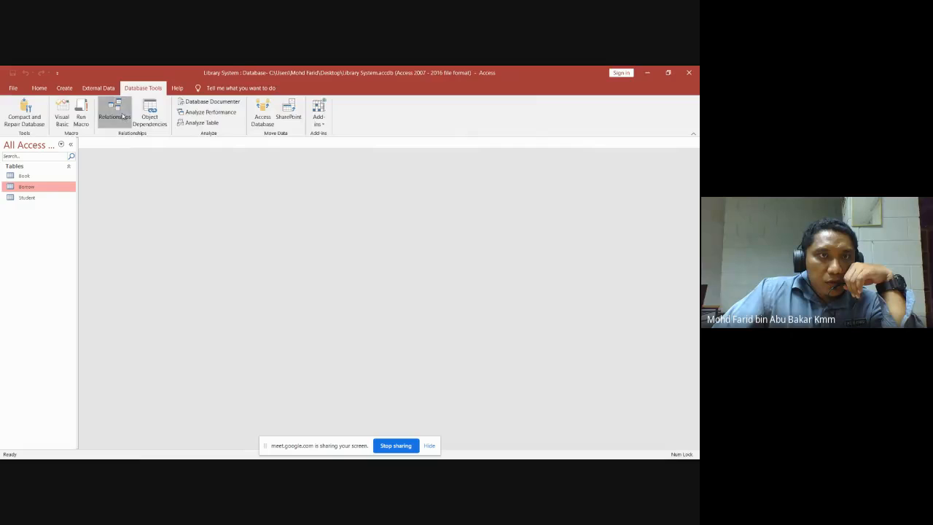
left_click(124, 117)
left_click(321, 163)
left_click(314, 152, "shift")
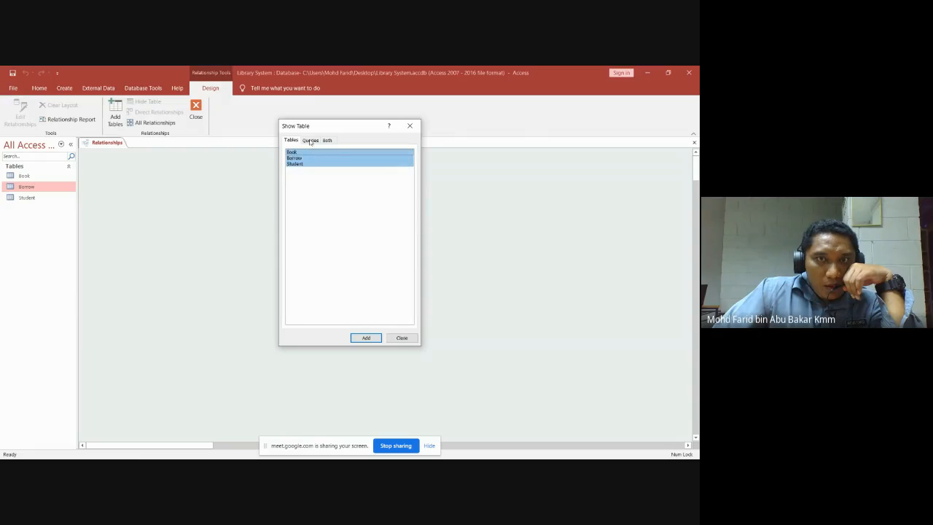
left_click(367, 338)
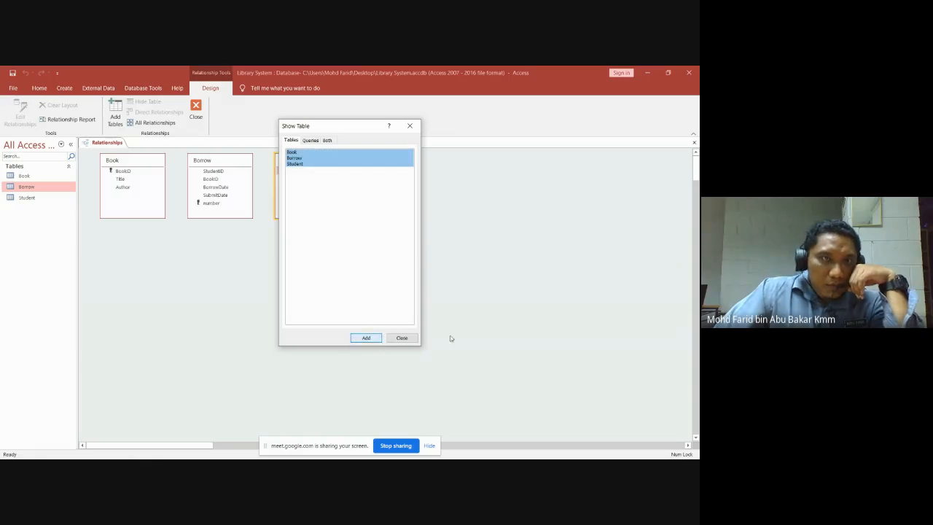
left_click(402, 338)
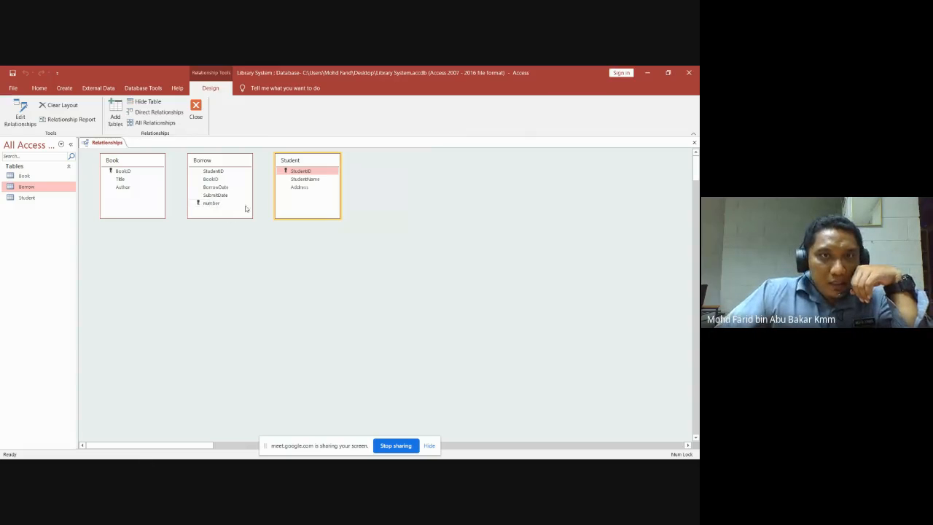
left_click(513, 209)
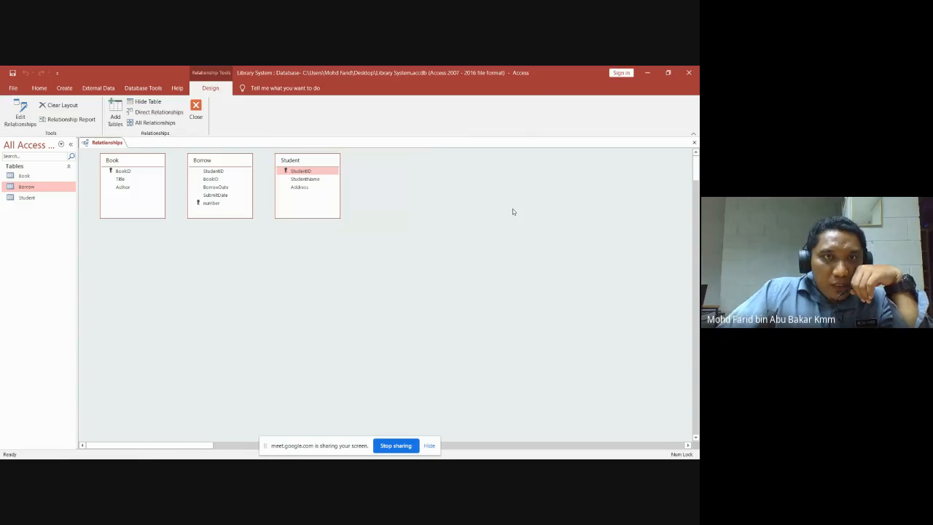
left_click(335, 173)
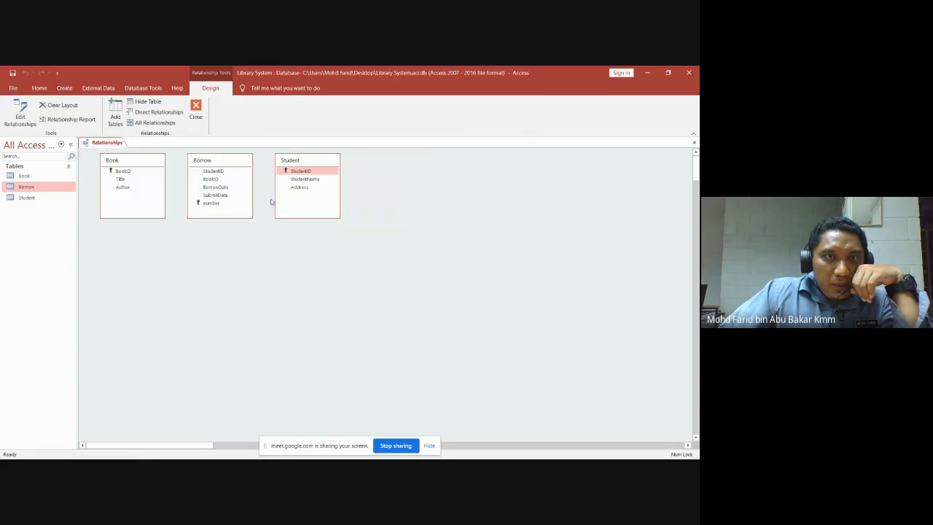
left_click_drag(156, 160, 435, 171)
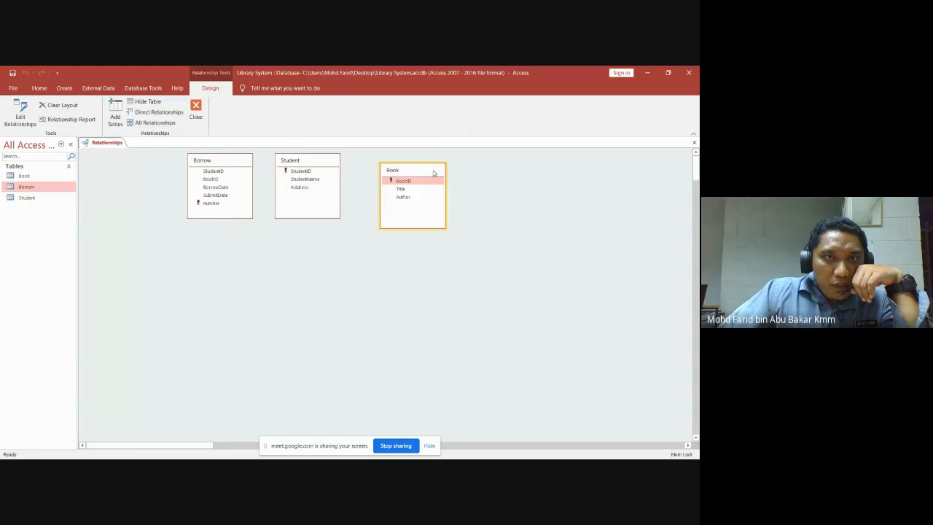
left_click_drag(318, 163, 150, 171)
left_click_drag(218, 161, 281, 173)
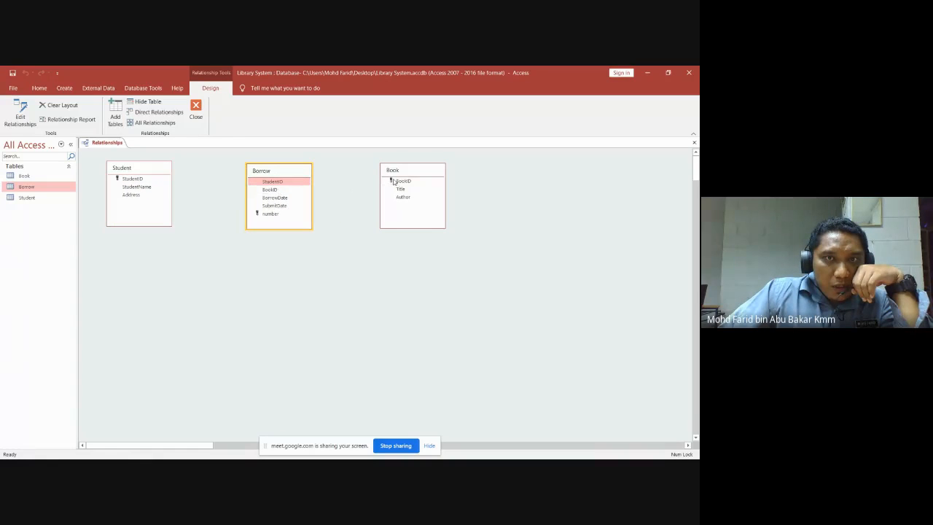
Join Student.StudentID one-to-many to Borrow.StudentID with referential integrity enforced.
left_click_drag(159, 169, 271, 182)
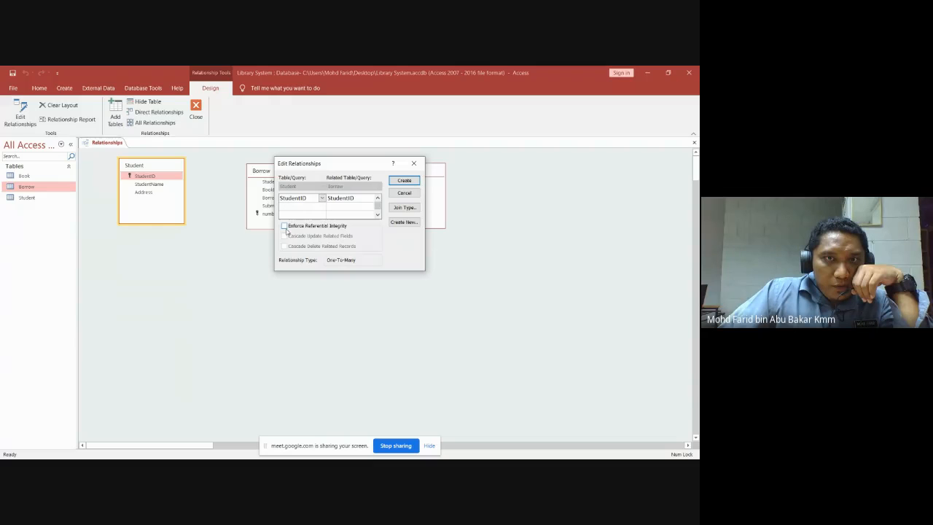
left_click(284, 225)
left_click(413, 183)
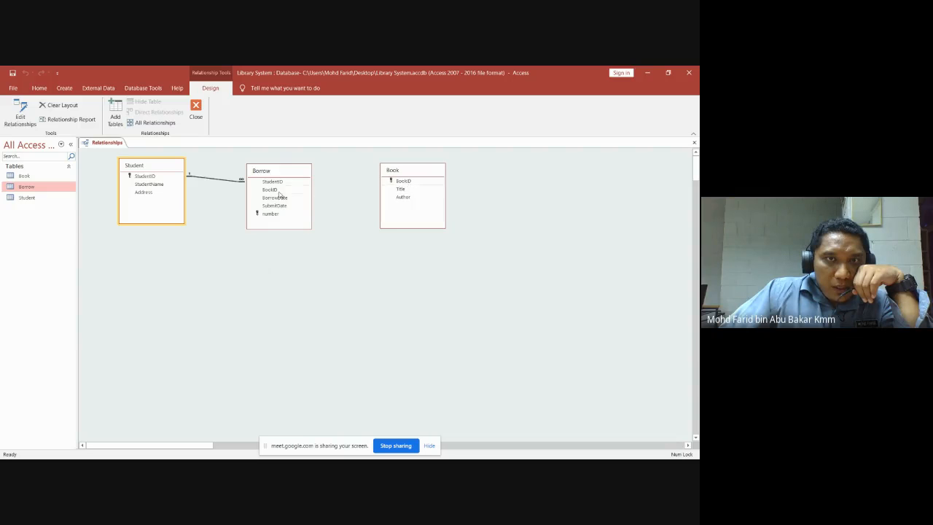
left_click_drag(279, 191, 402, 181)
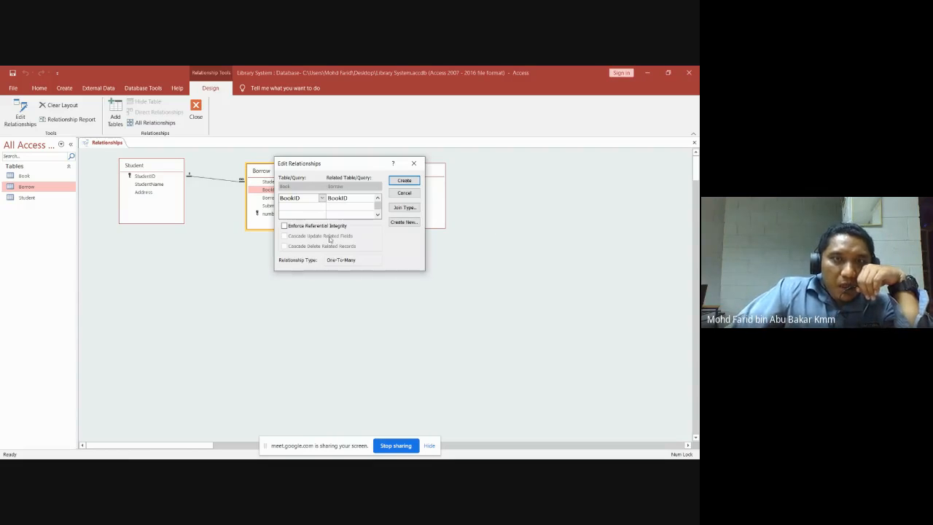
Create the enforced Borrow–Book link on BookID and save the relationships layout.
left_click(284, 226)
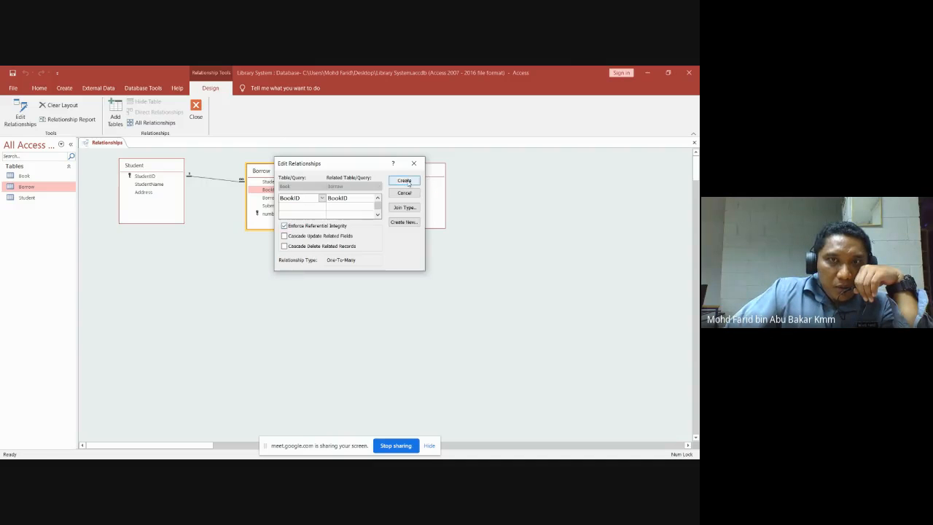
left_click(405, 180)
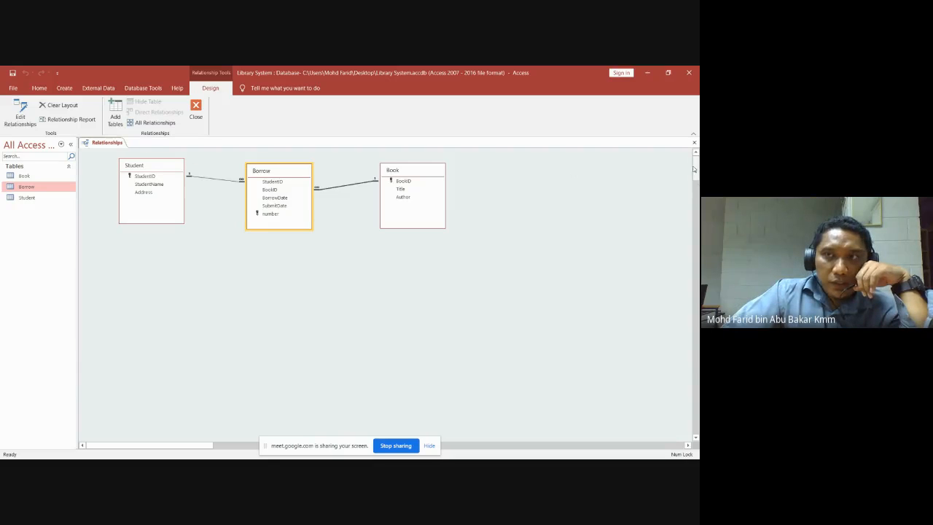
left_click(694, 142)
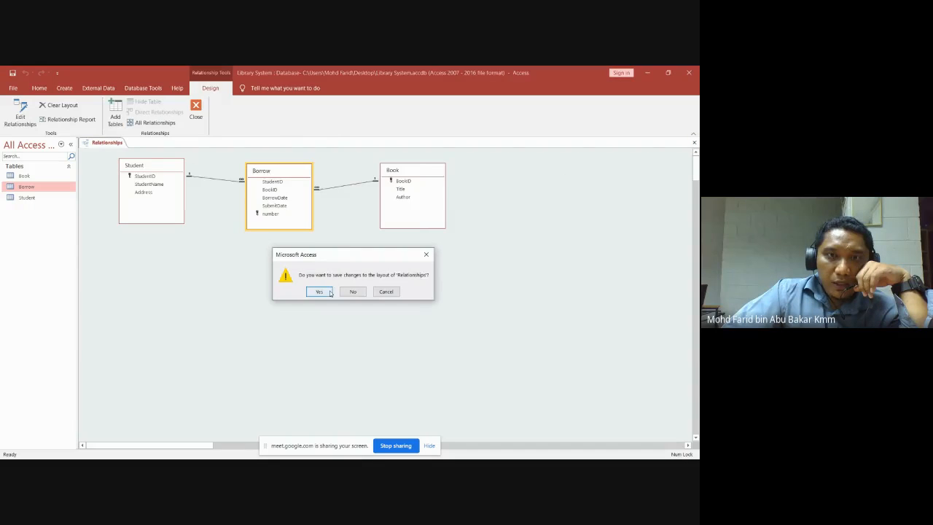
left_click(327, 291)
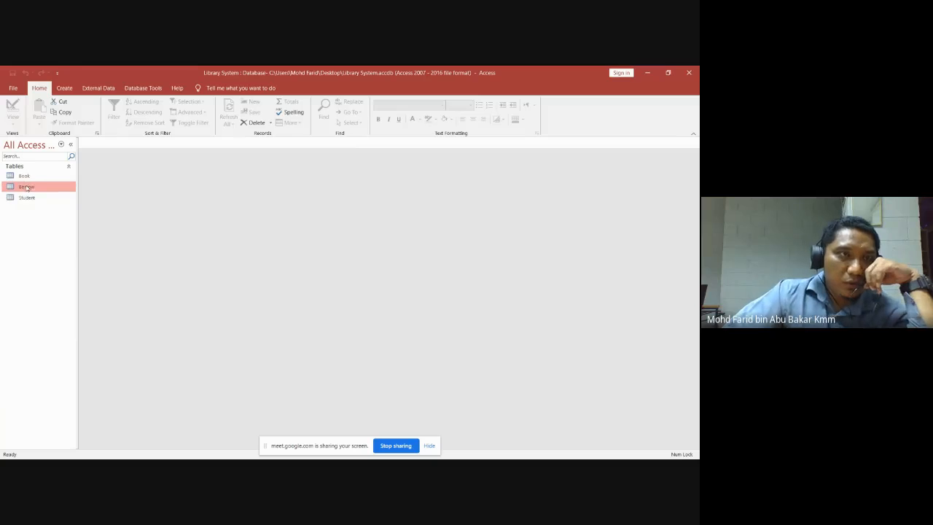
Open the Student table and enter record 1111 with the student's name and address Selangor.
left_click(29, 176)
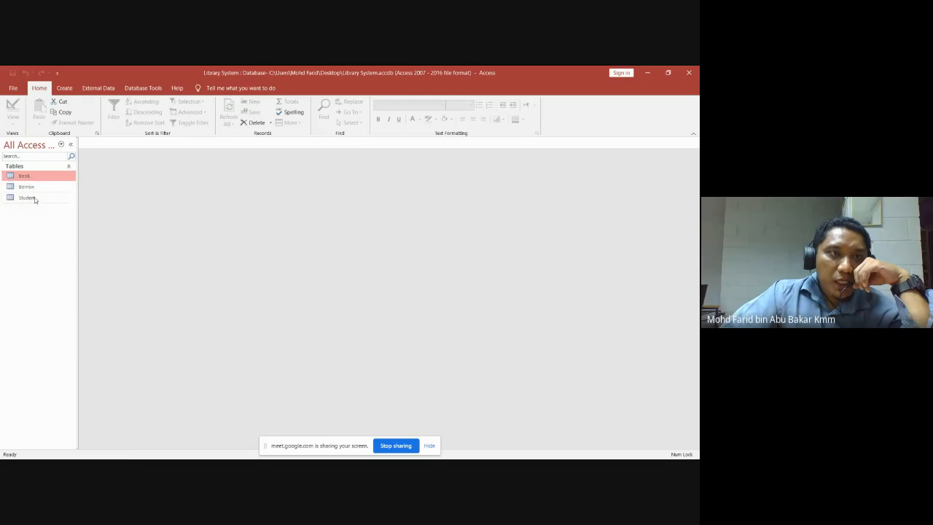
left_click(32, 198)
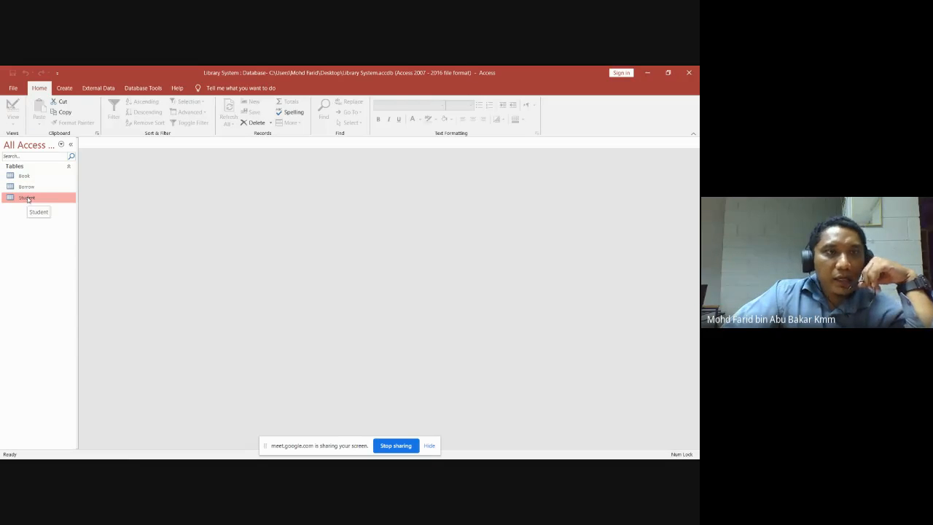
double_click(27, 198)
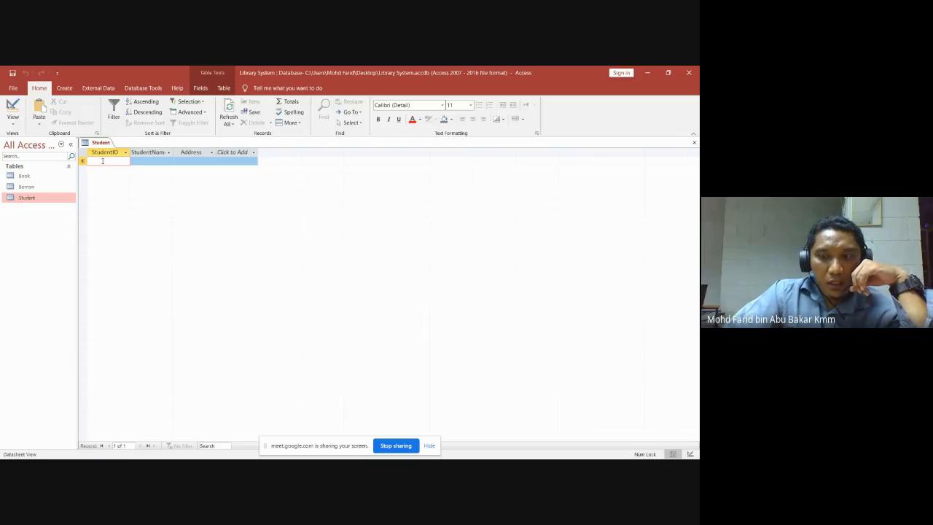
type("1111")
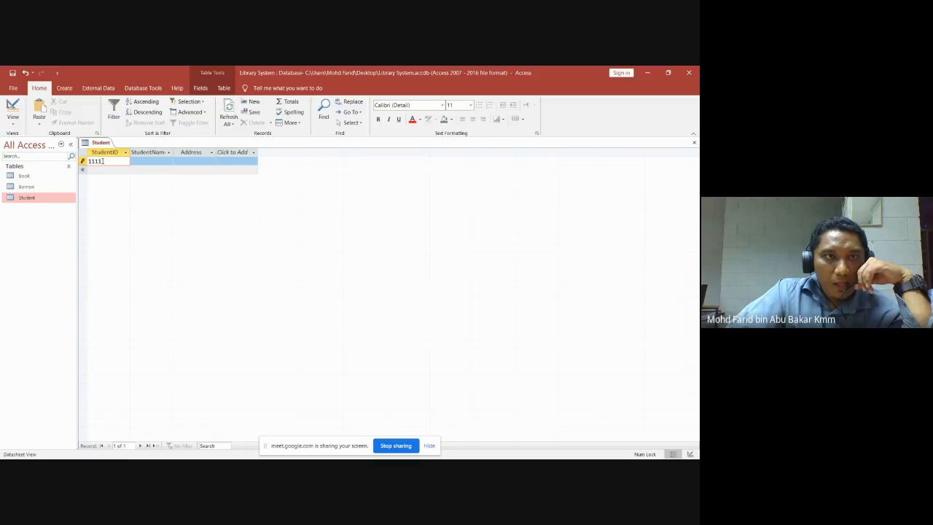
left_click(153, 160)
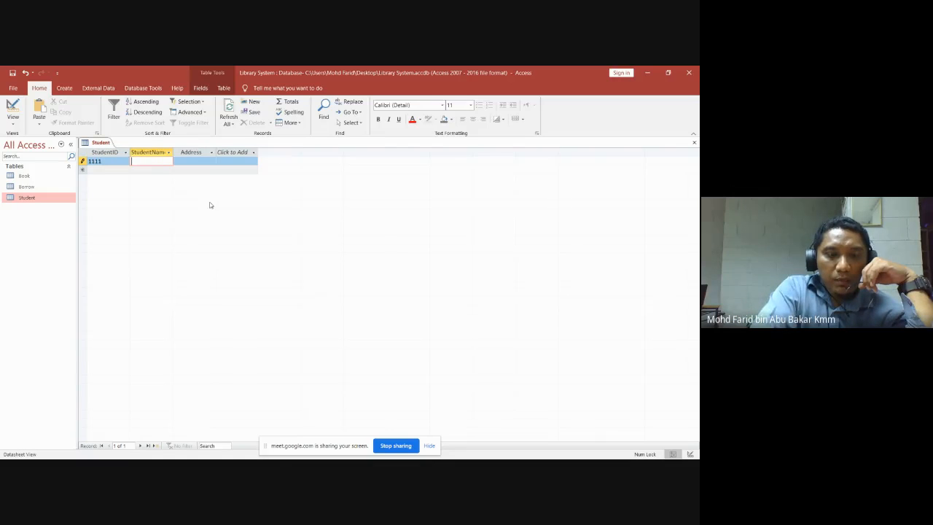
type("Fau")
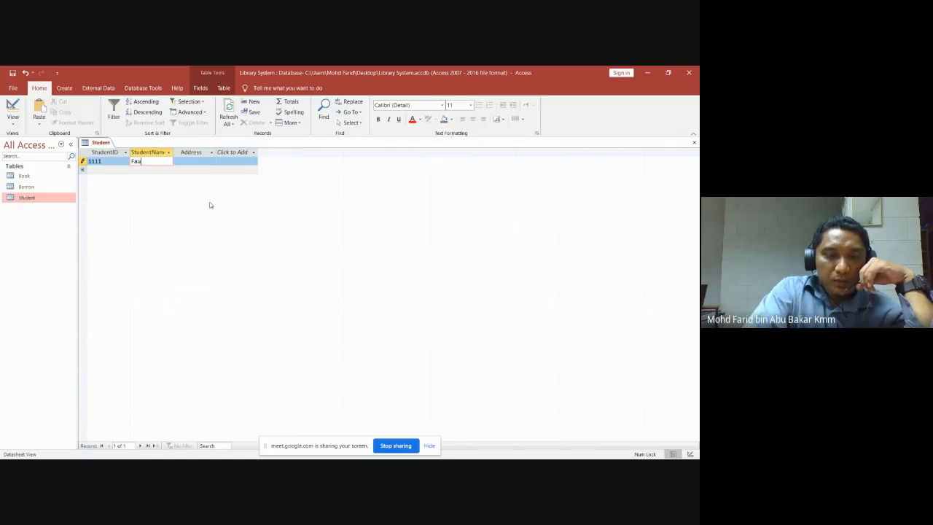
type("ziah")
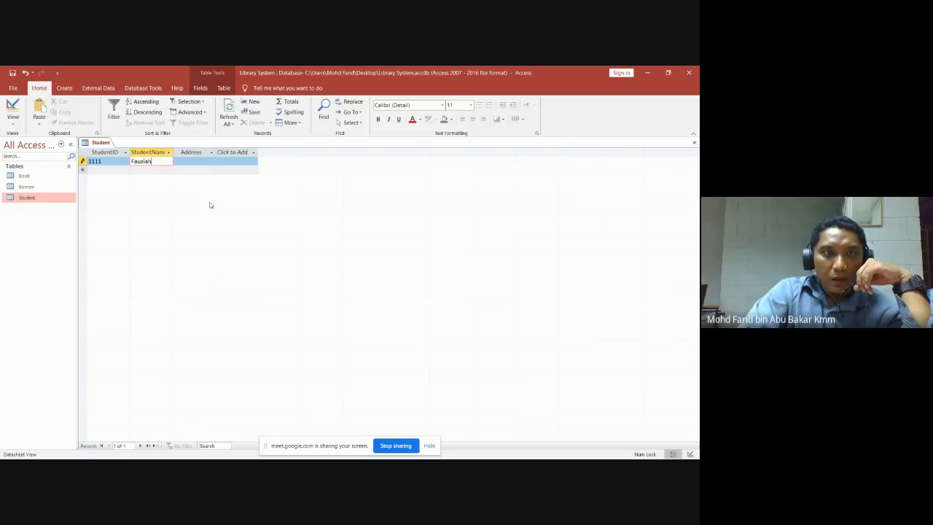
left_click(183, 161)
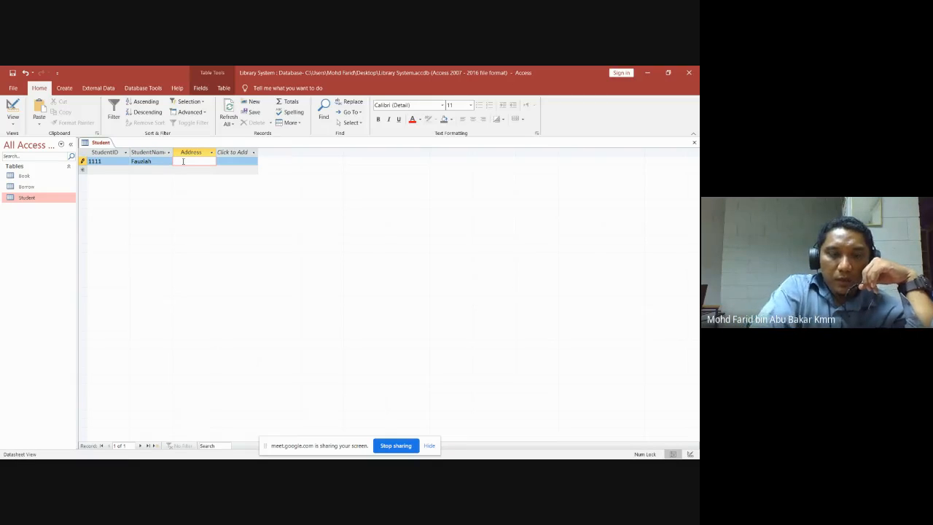
type("Selan")
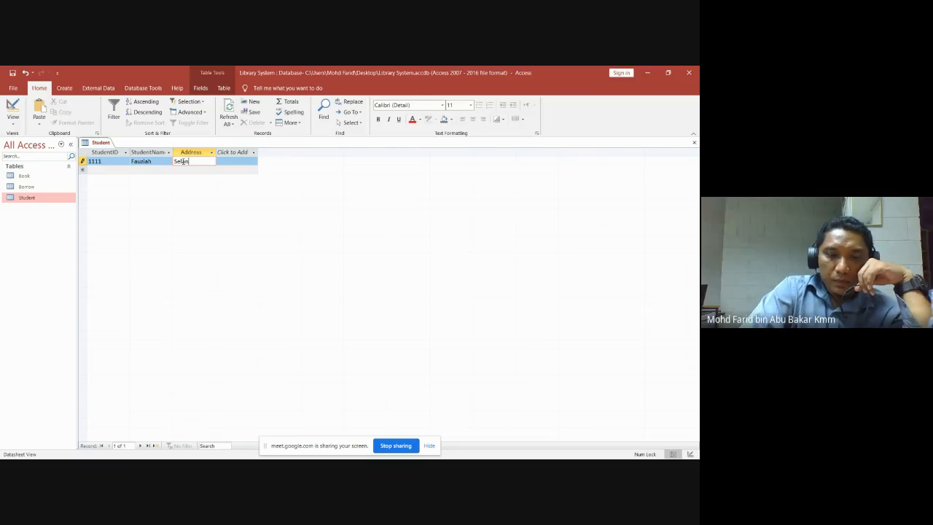
type("gor")
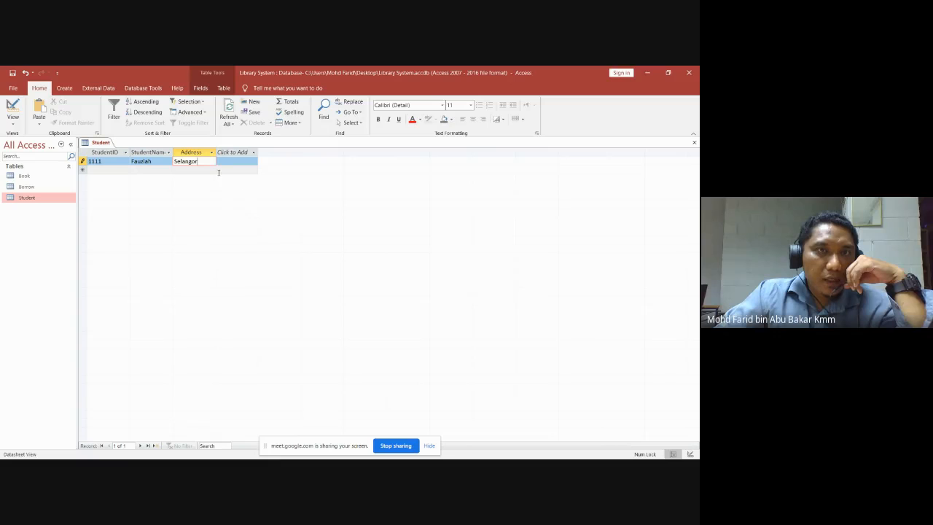
left_click(219, 172)
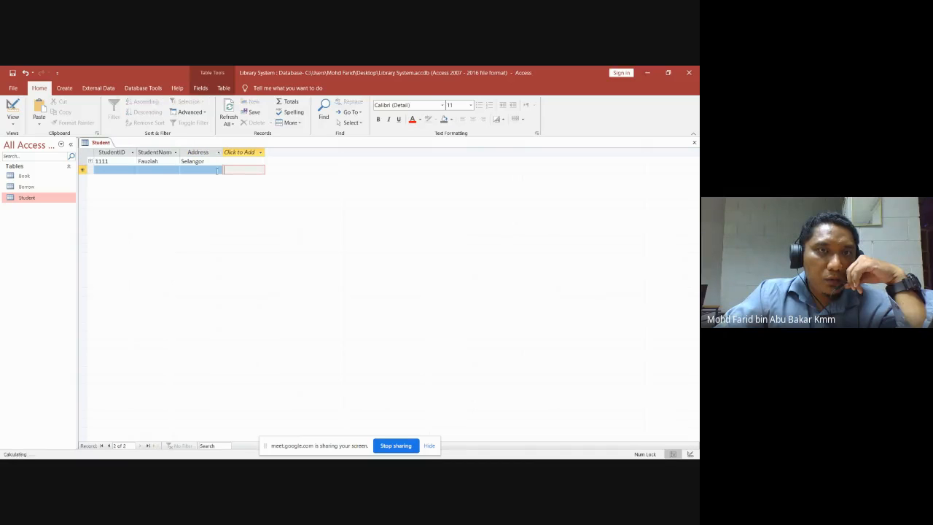
Add a second record, 2222, with the student's name and address Pahang.
left_click(180, 172)
left_click(100, 170)
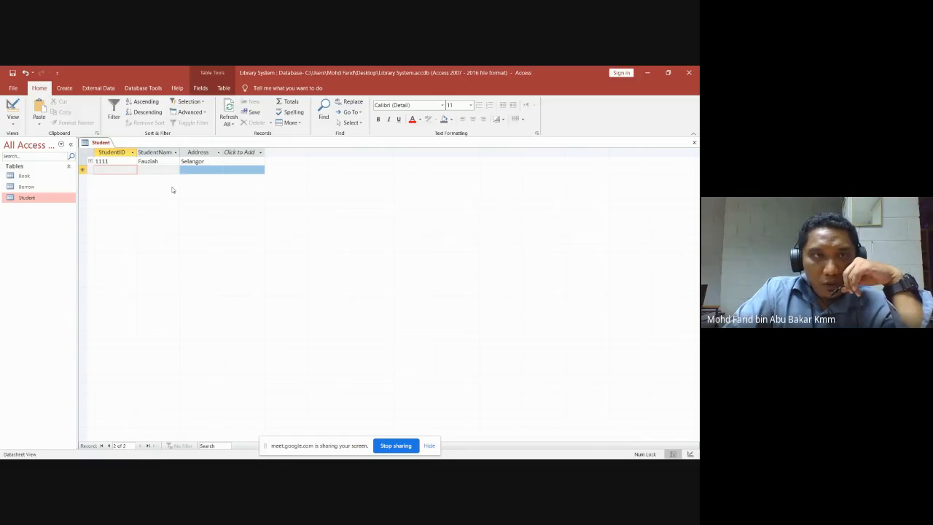
type("2222")
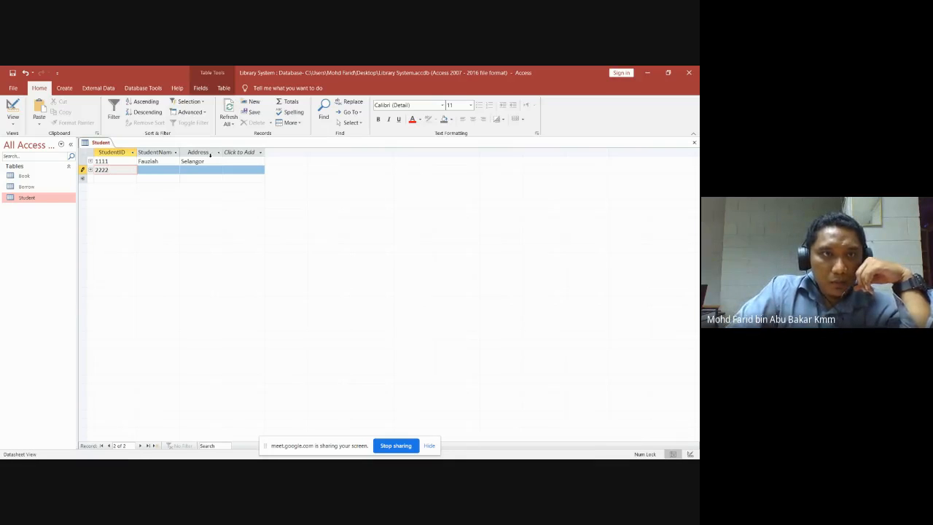
key("Tab")
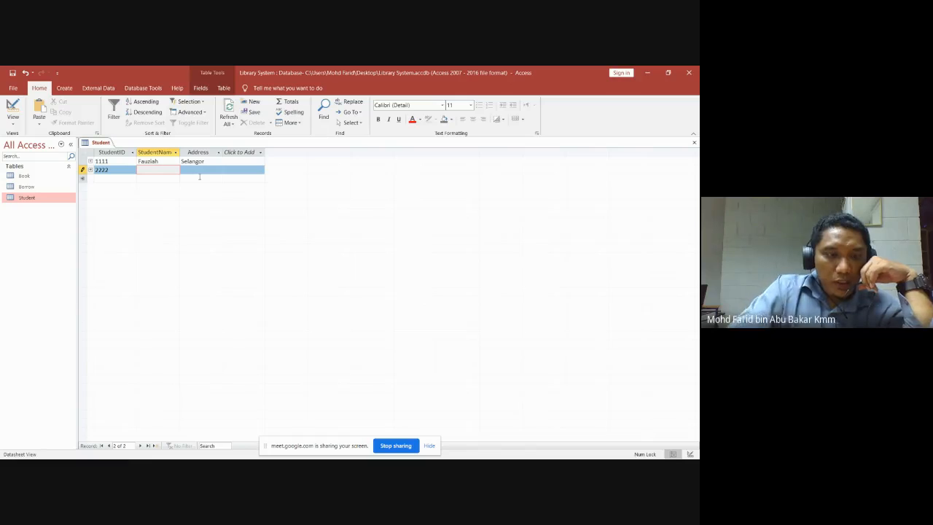
type("Az")
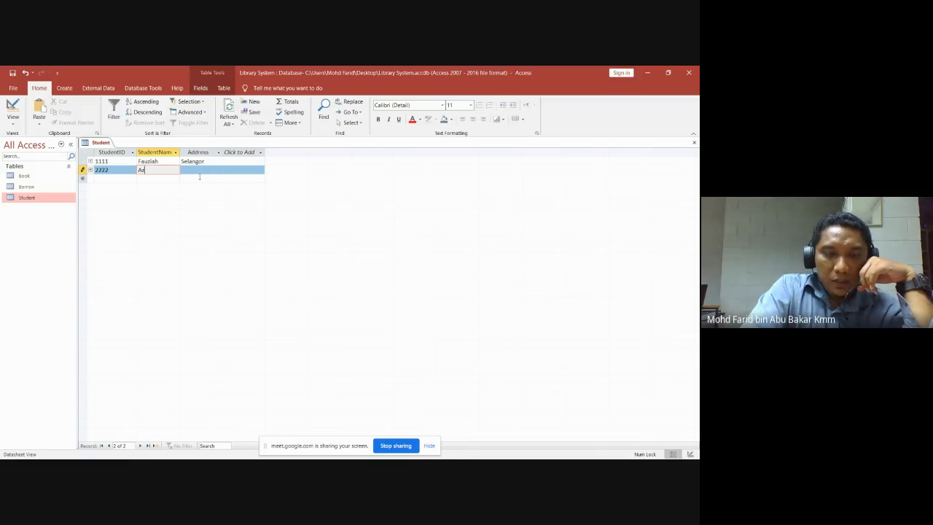
type("iz")
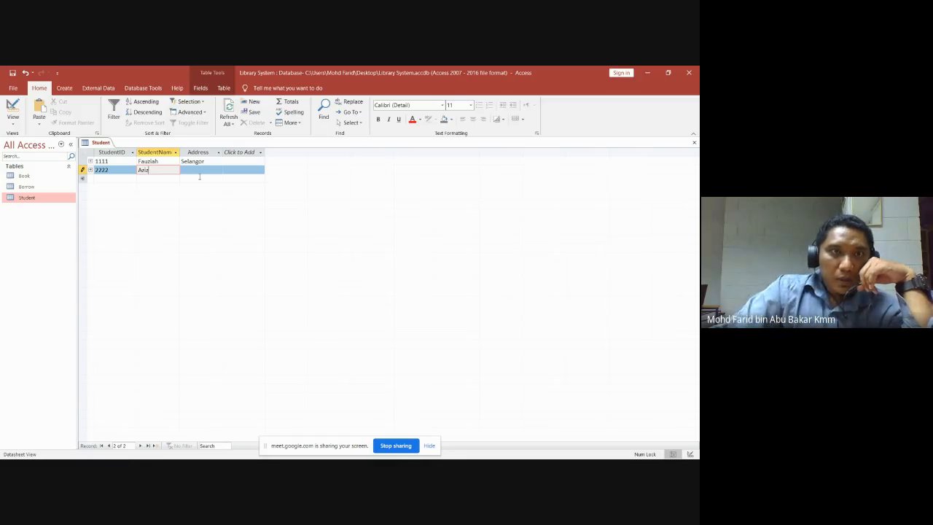
key("Left")
key("Left")
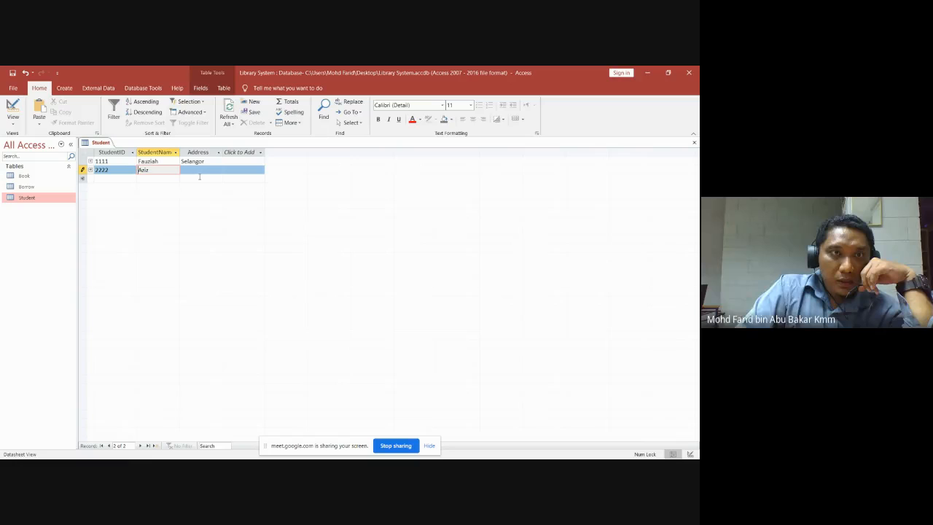
type("a.")
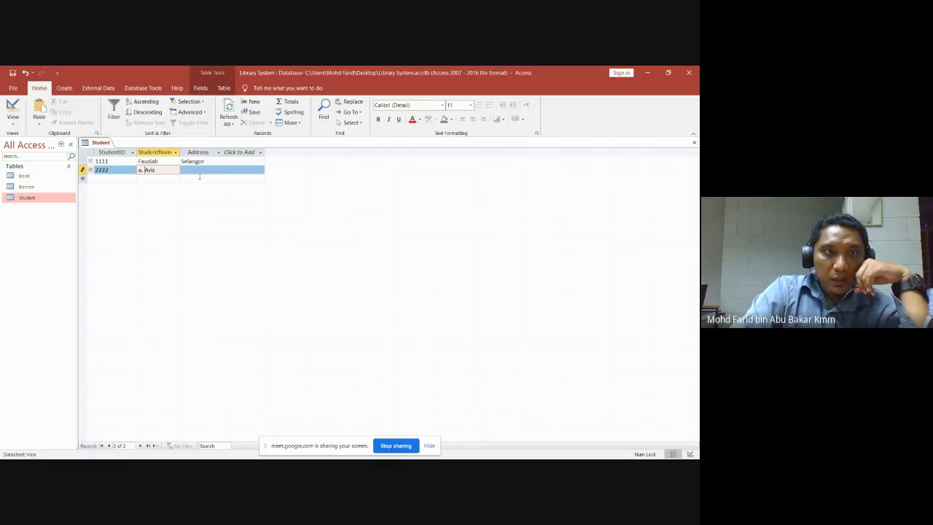
key("Left")
key("Left")
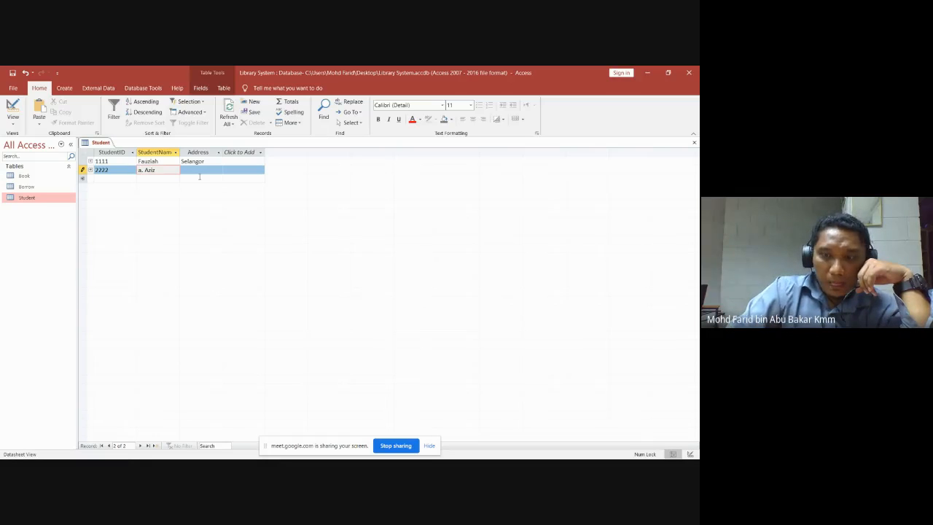
key("BackSpace")
type("A")
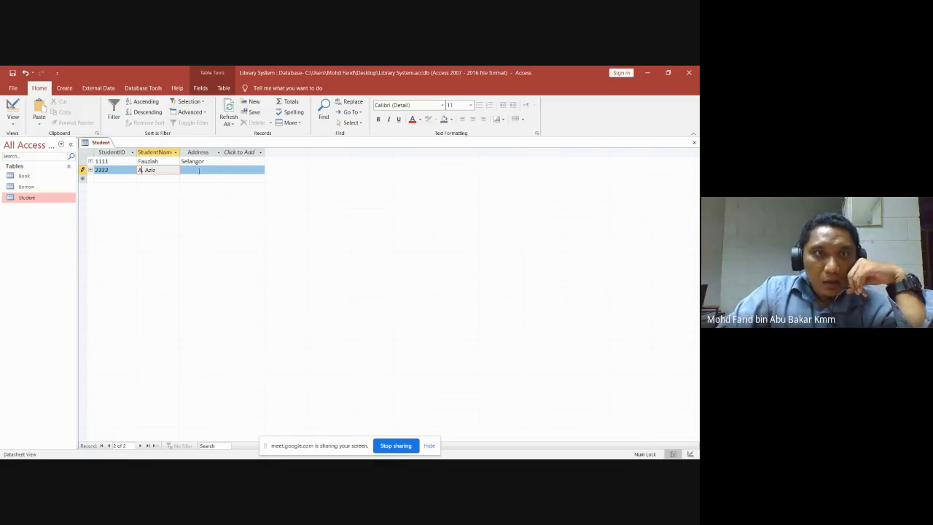
key("Tab")
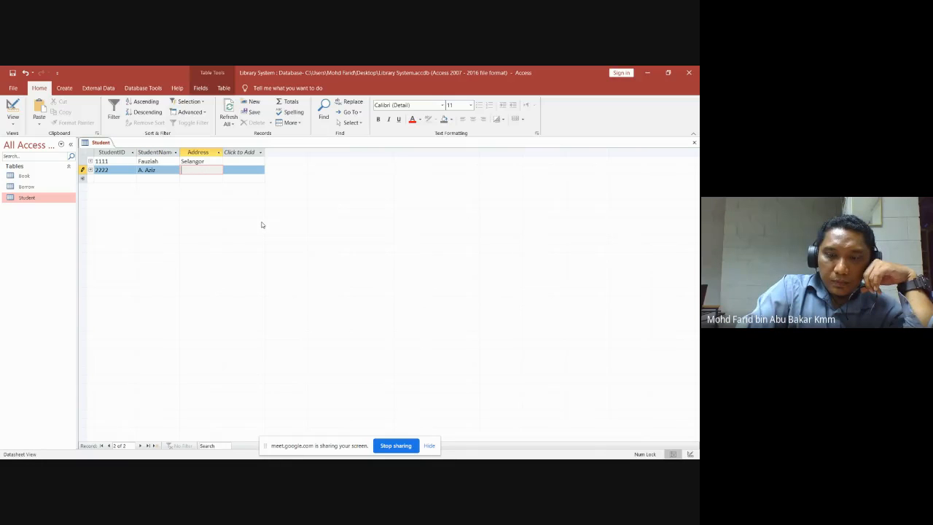
type("Pa")
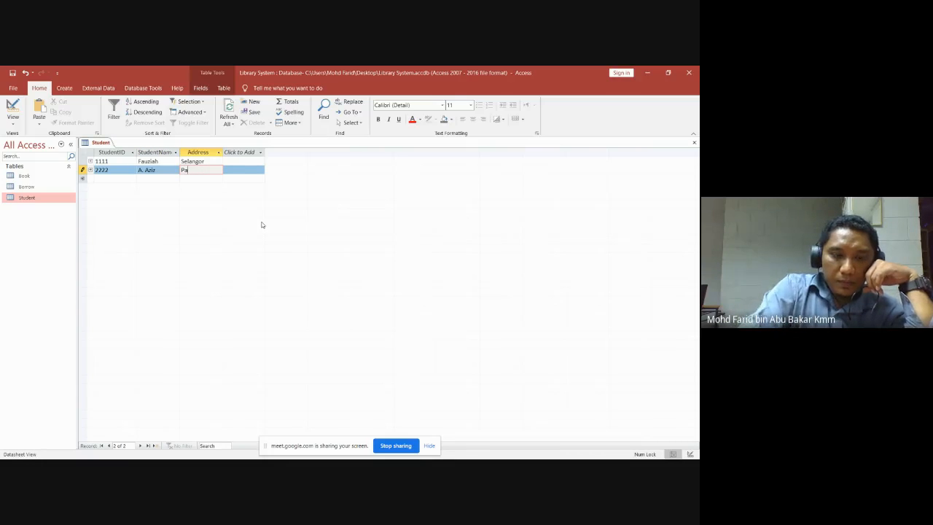
type("hang")
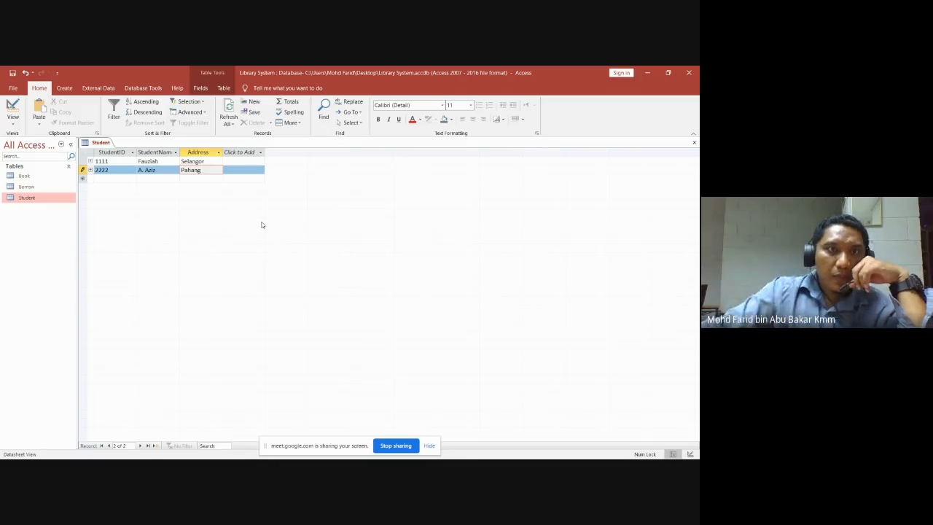
left_click(205, 178)
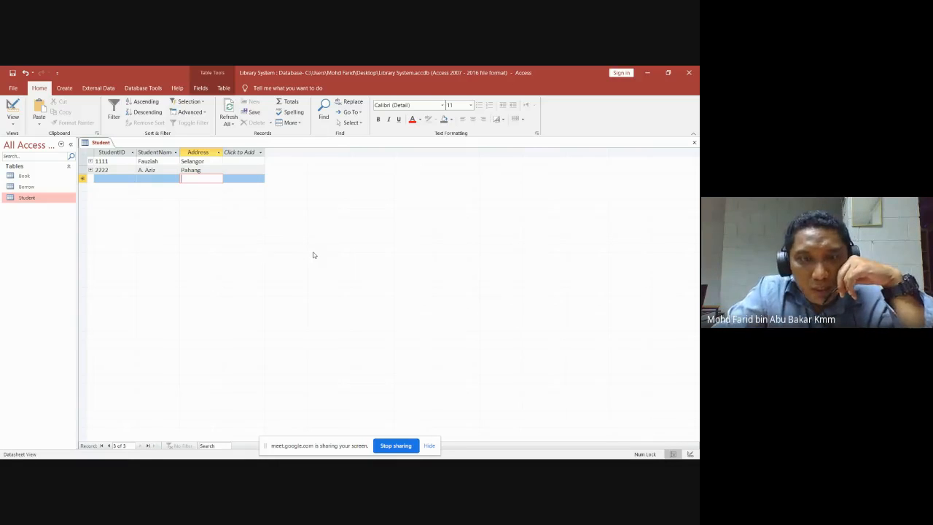
Switch to the Google Meet call window with its 12-person participant list.
mouse_move(218, 459)
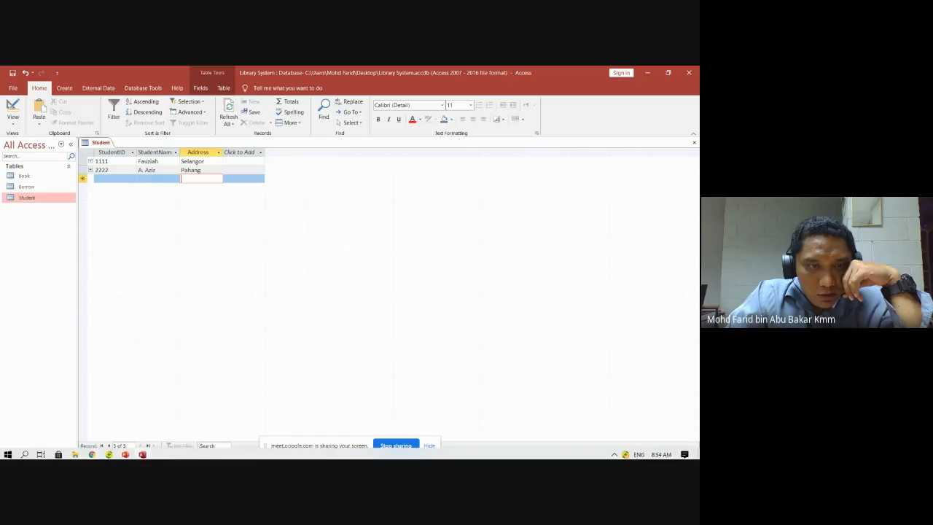
mouse_move(92, 452)
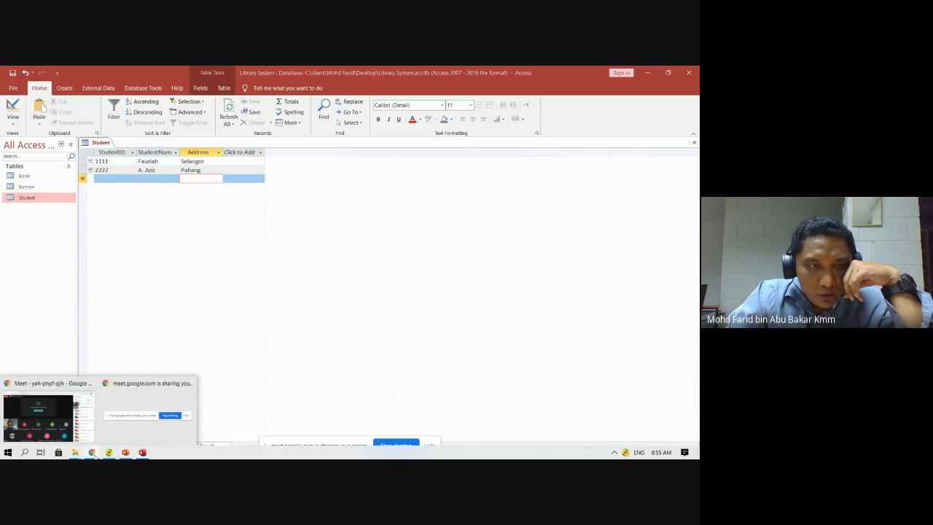
left_click(79, 423)
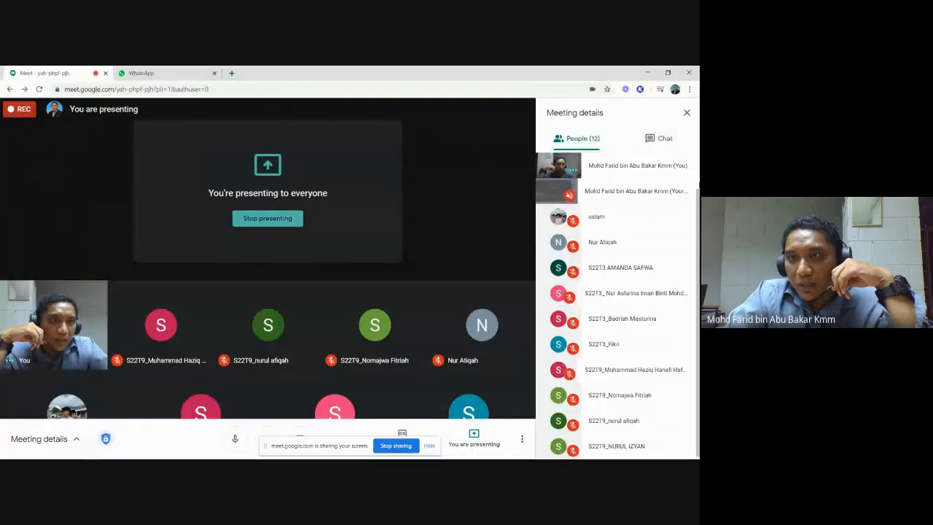
left_click_drag(698, 211, 699, 263)
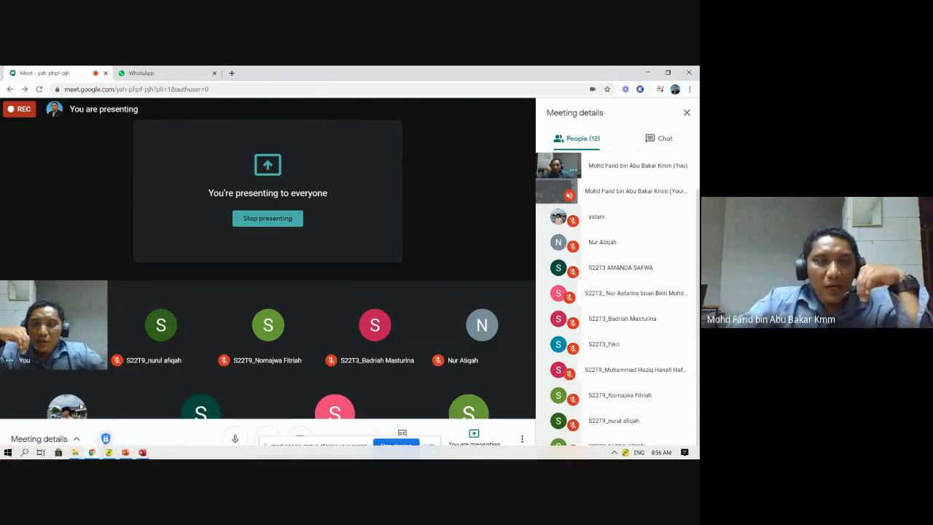
Back in Access, change record 2222's address from Pahang to N.S.
mouse_move(142, 452)
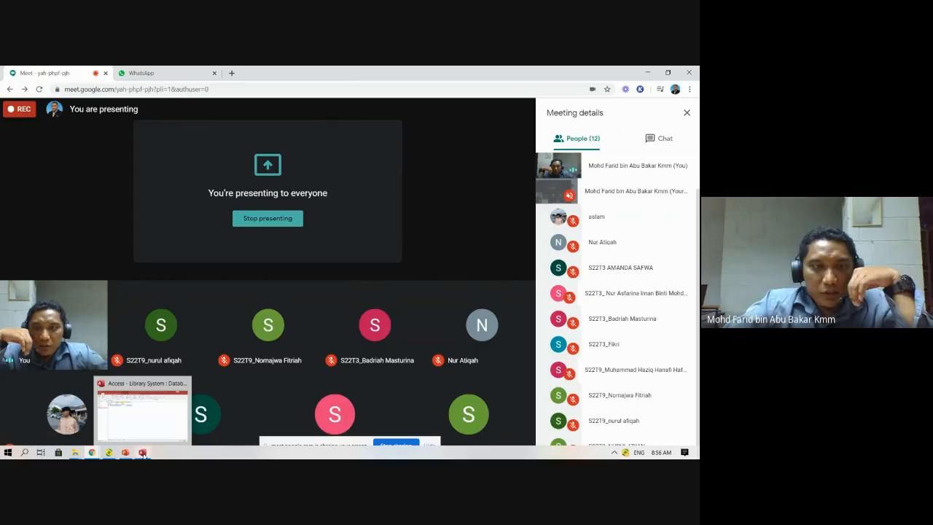
left_click(145, 408)
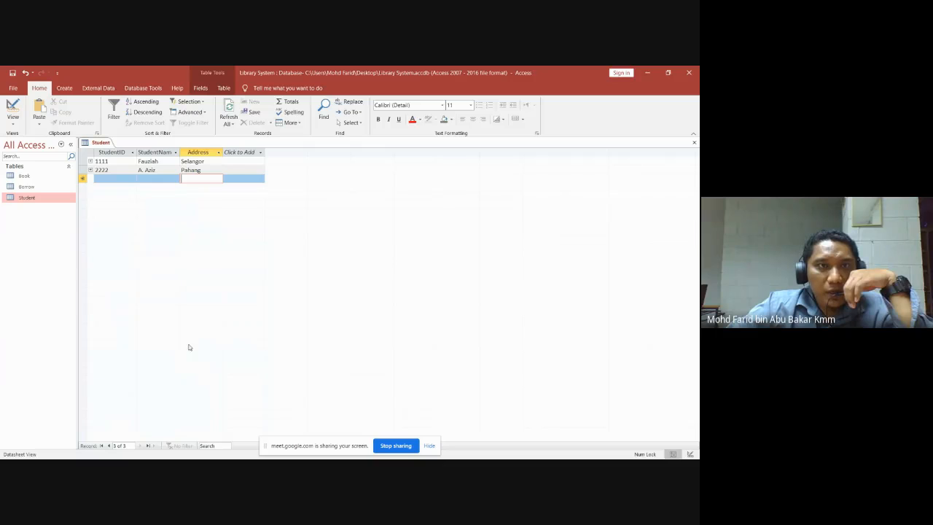
left_click(209, 170)
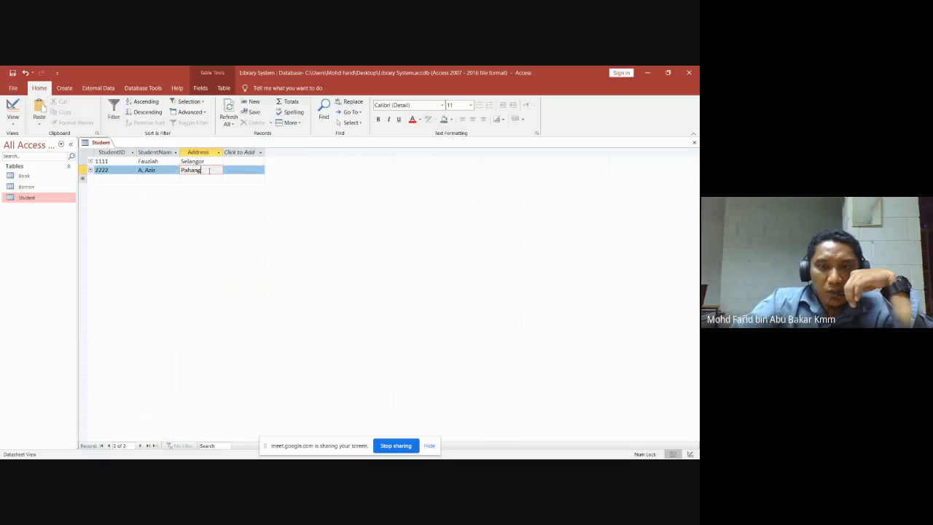
key("BackSpace")
key("BackSpace")
key("BackSpace")
key("BackSpace")
key("BackSpace")
key("BackSpace")
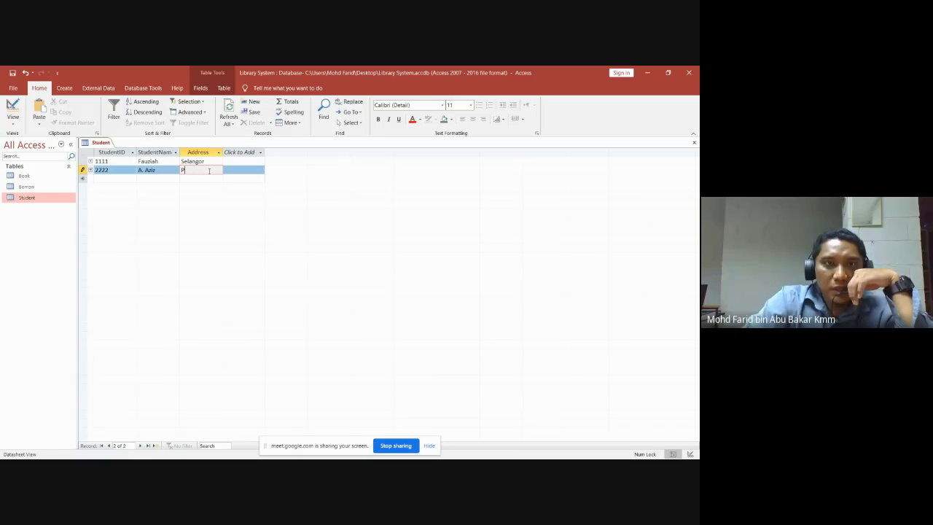
type("N")
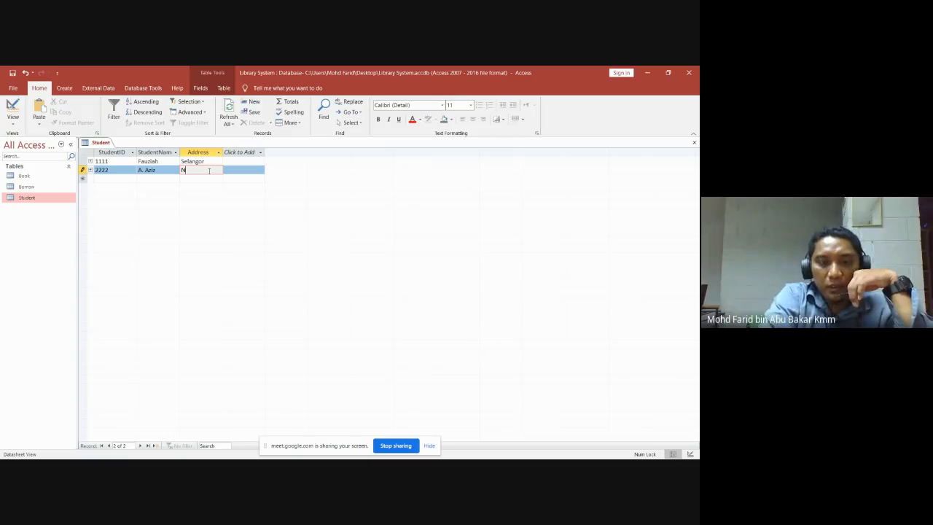
type(".S")
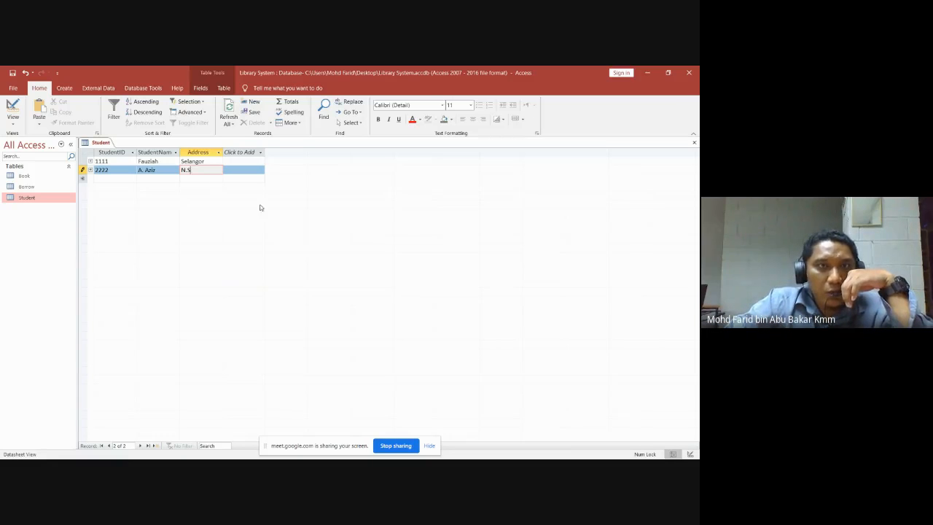
left_click(201, 177)
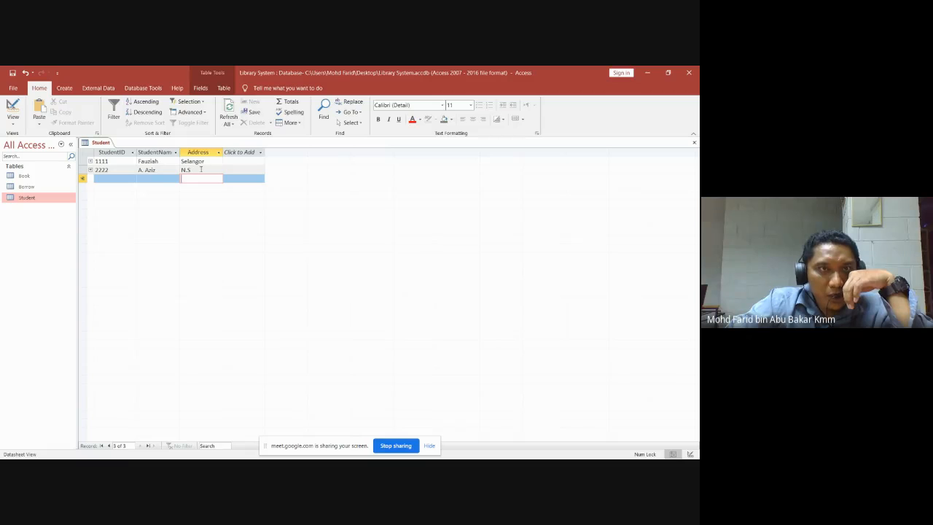
Correct the student name in record 1111 and commit the edits, ending on record 2222.
left_click(162, 161)
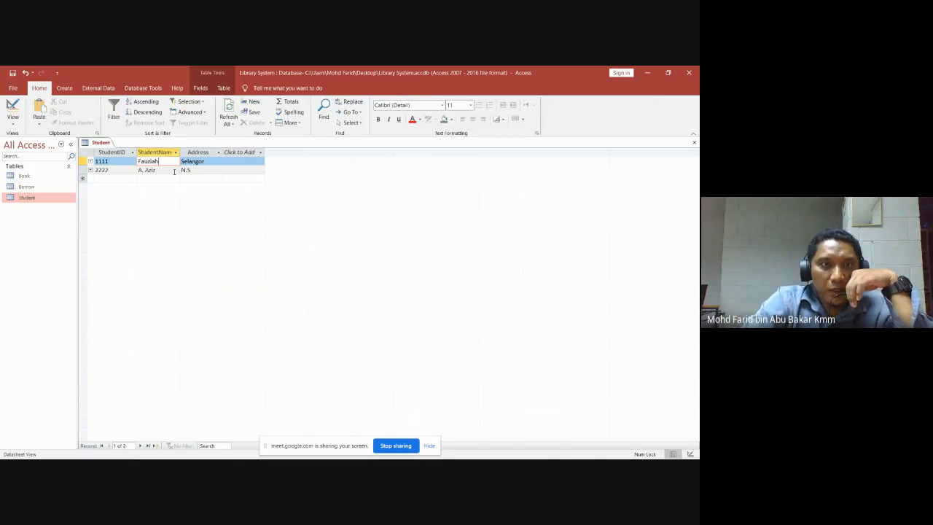
key("BackSpace")
key("BackSpace")
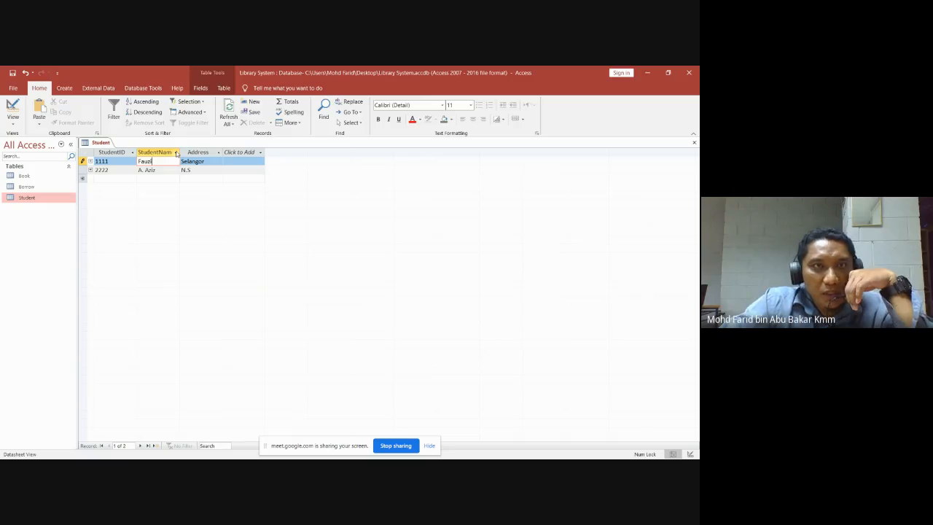
left_click(206, 170)
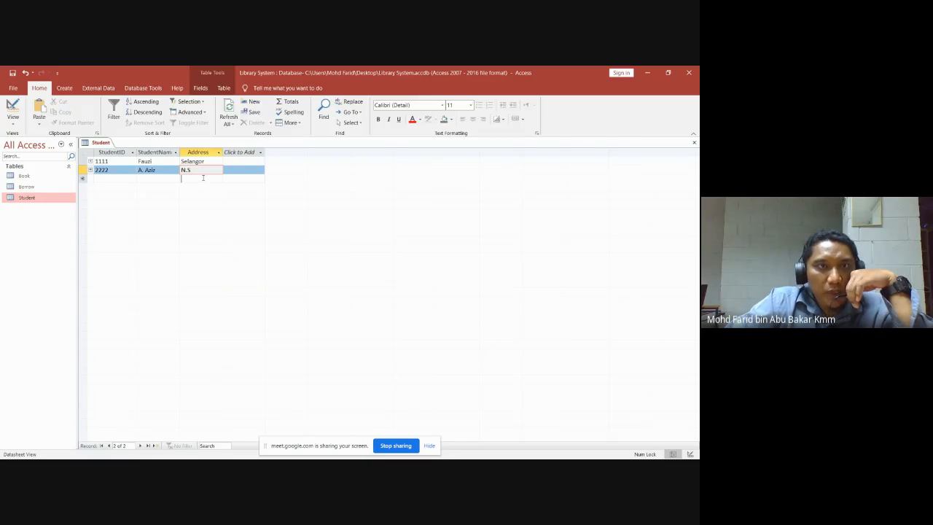
left_click(202, 178)
left_click(206, 170)
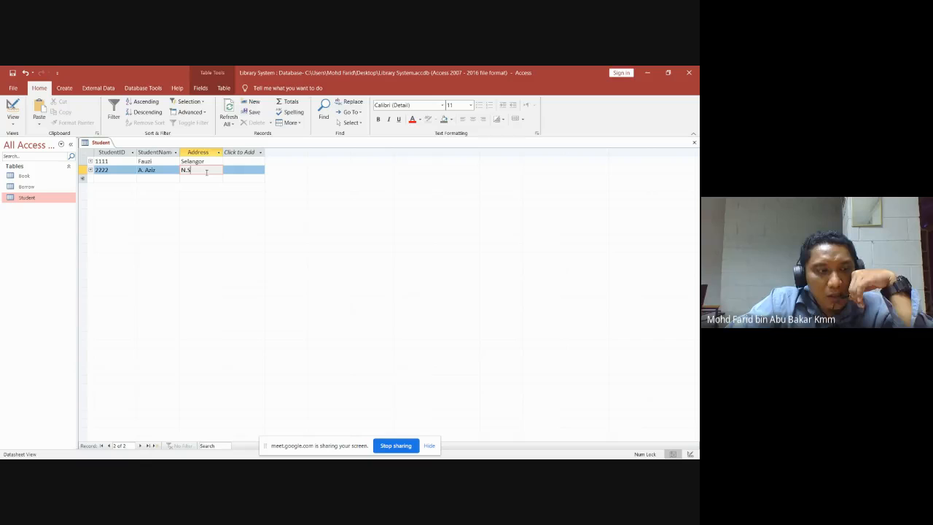
left_click(197, 178)
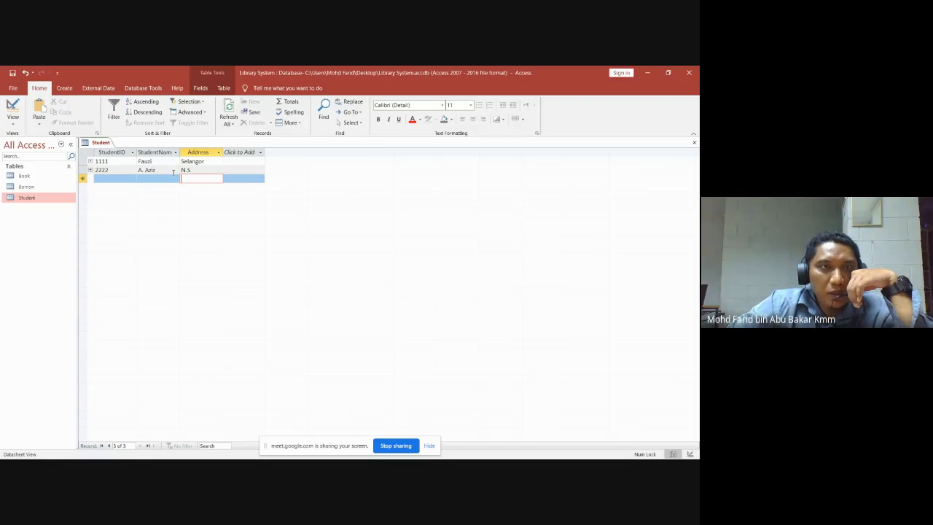
left_click(82, 170)
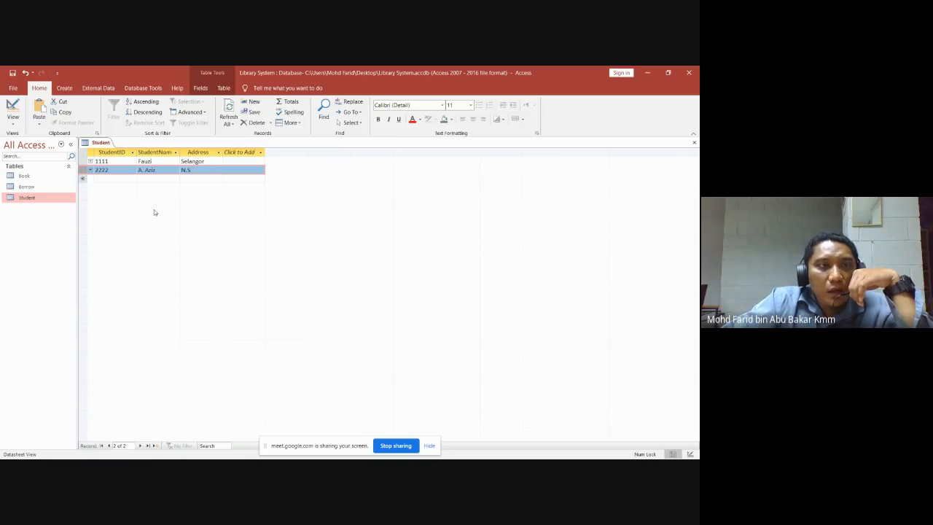
left_click(27, 178)
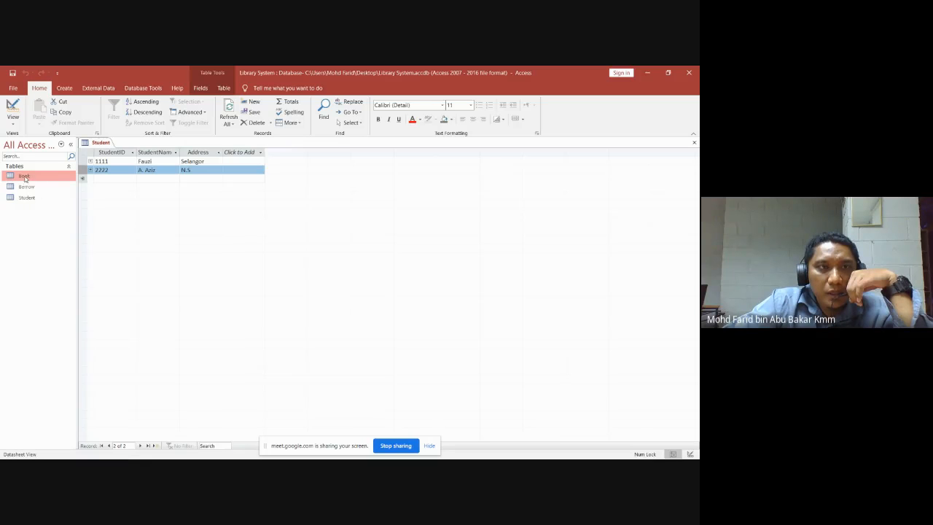
Open the Book table and add book B1111 titled Memasak with its author.
double_click(25, 178)
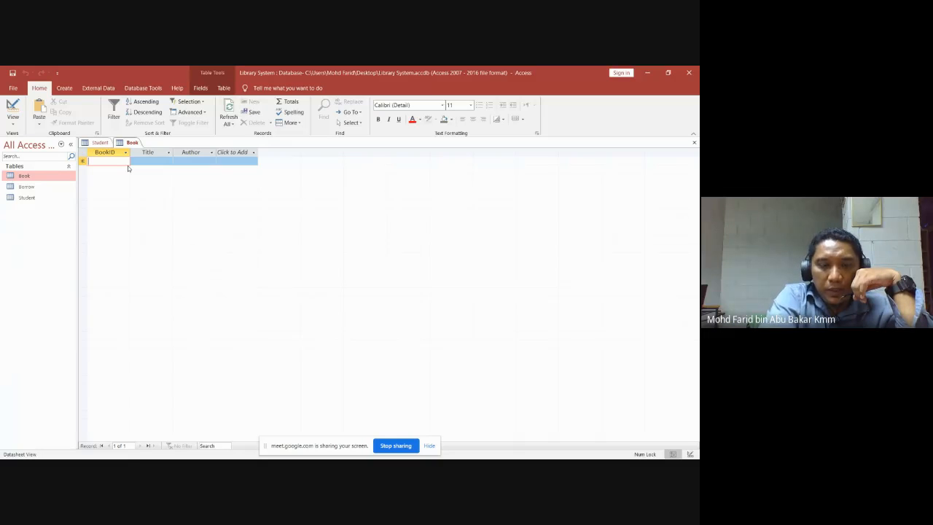
type("B111")
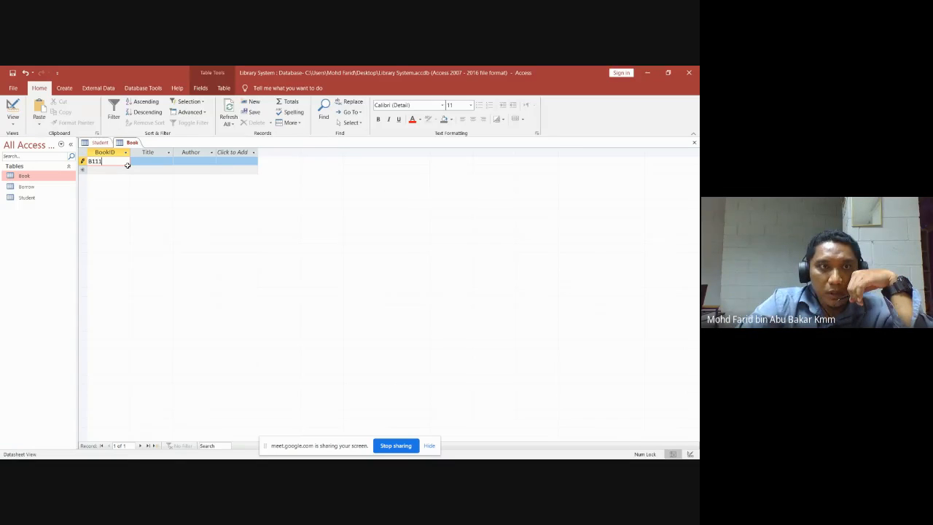
type("1")
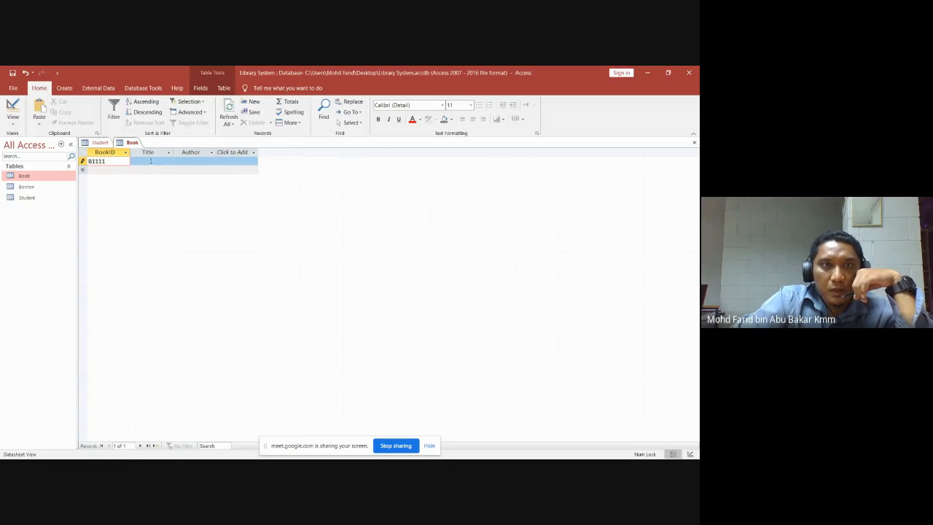
left_click(151, 161)
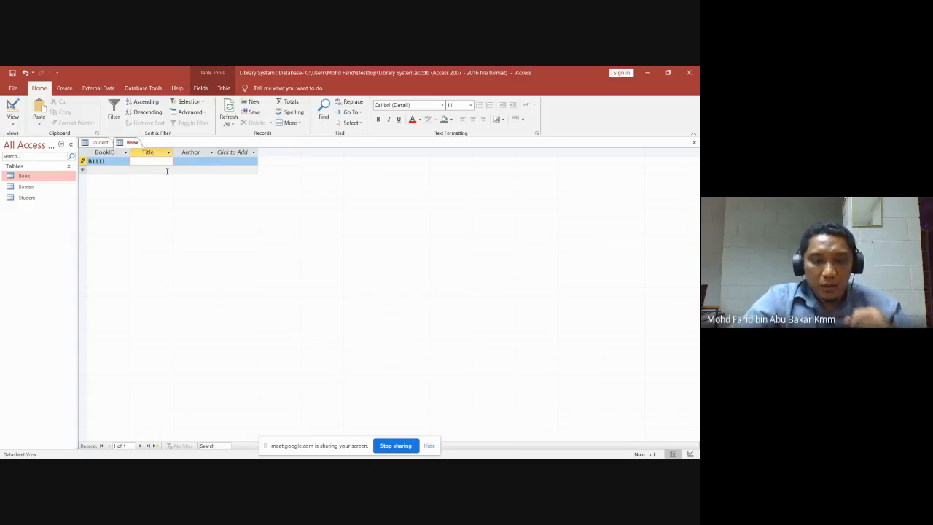
type("Memasak")
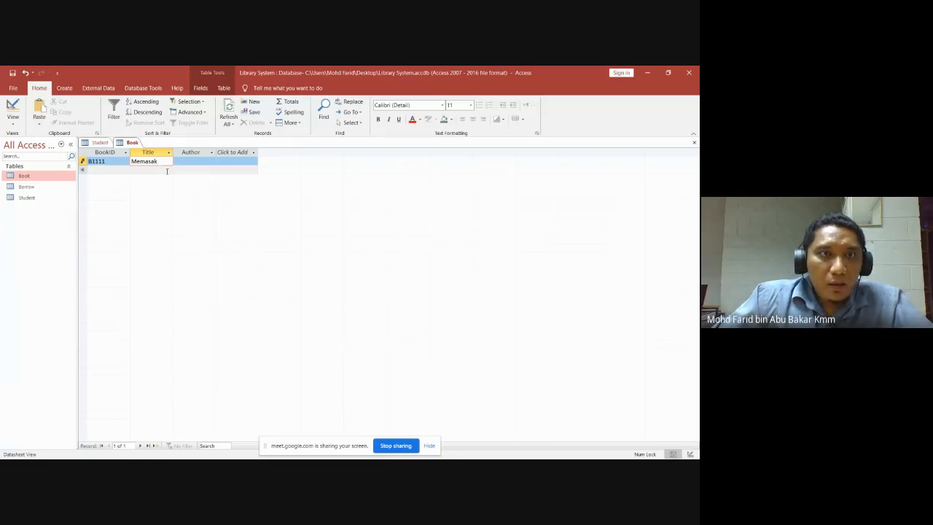
left_click(192, 160)
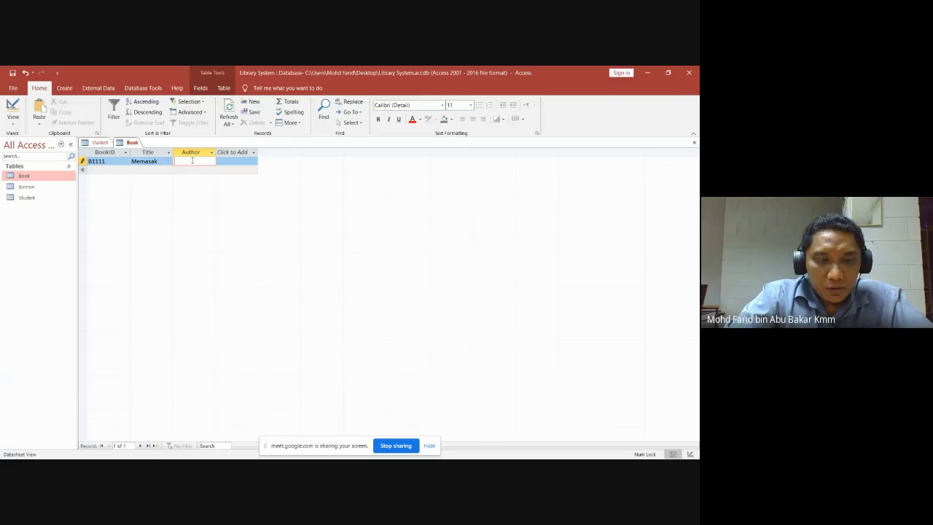
type("Cef")
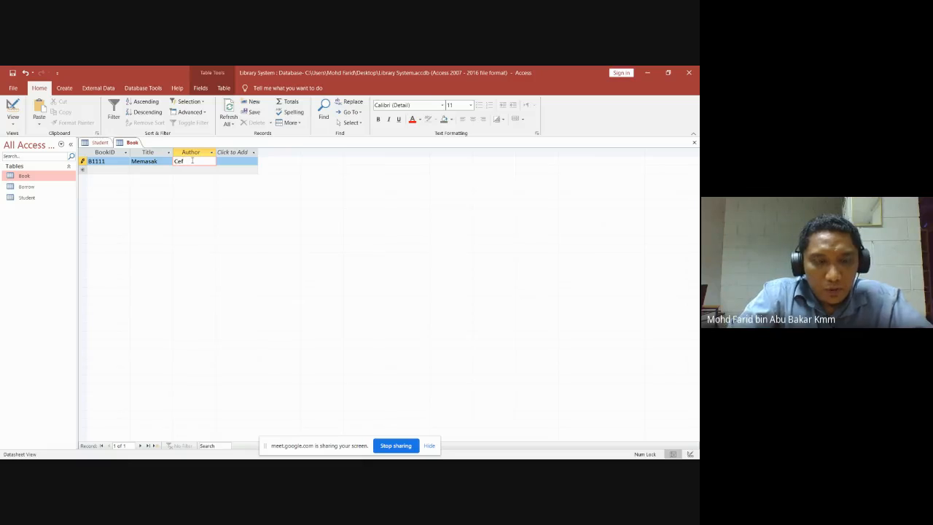
type("Wan")
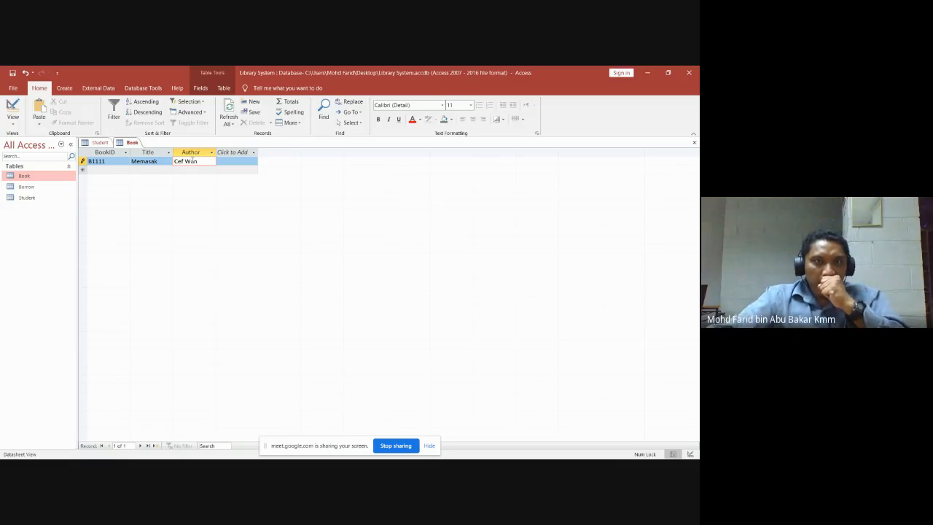
left_click(109, 169)
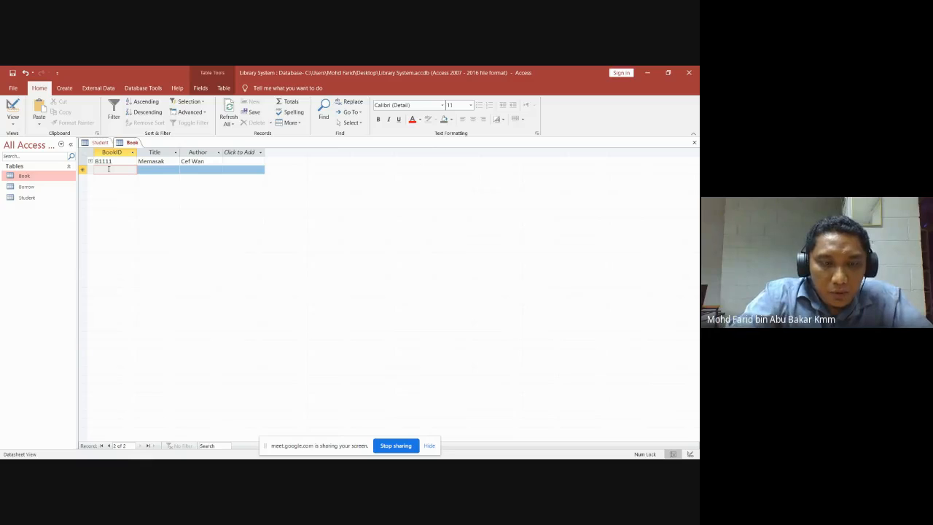
Add book B2222 titled Mengaji with its author and save it.
type("B222")
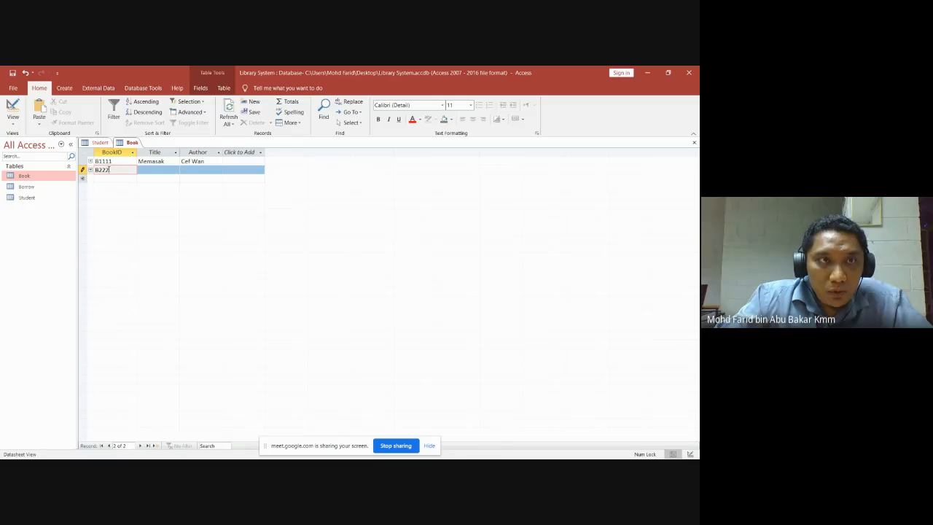
type("2")
left_click(155, 170)
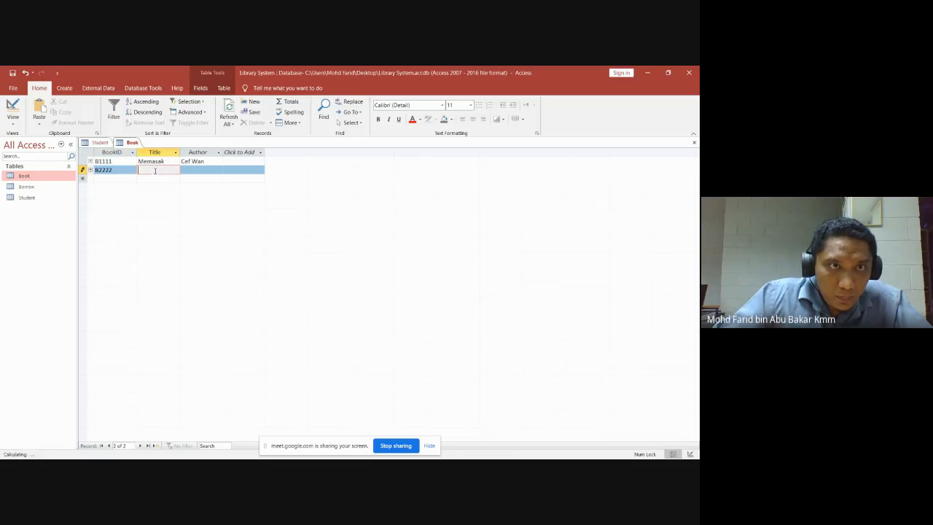
type("Mengaji")
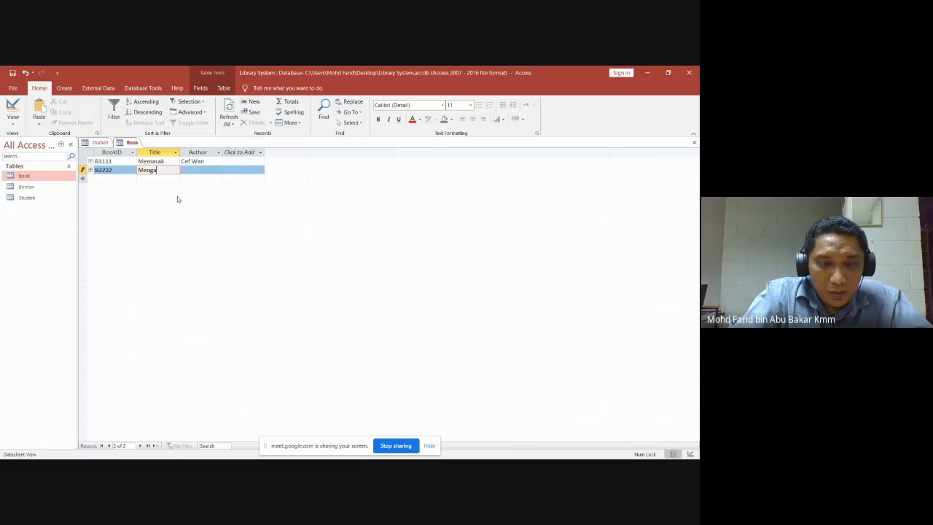
left_click(207, 167)
type("Us")
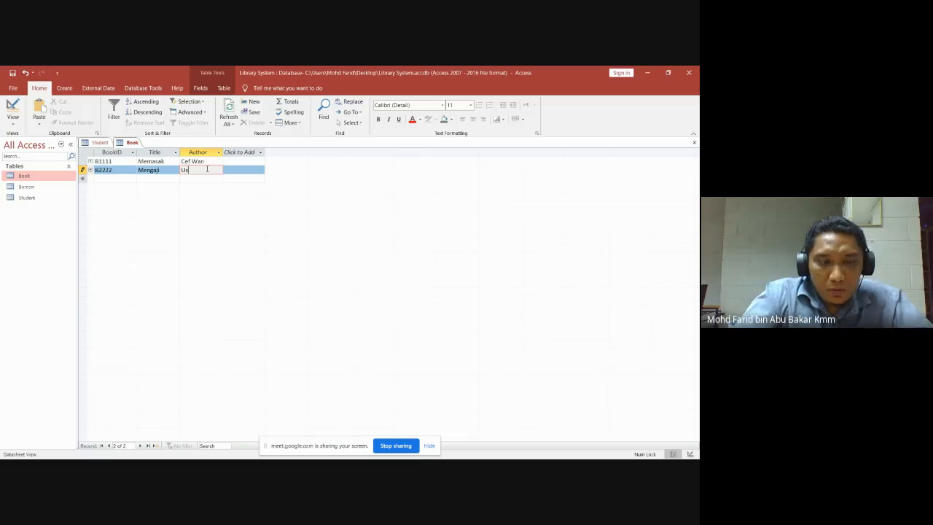
type("t. Ami")
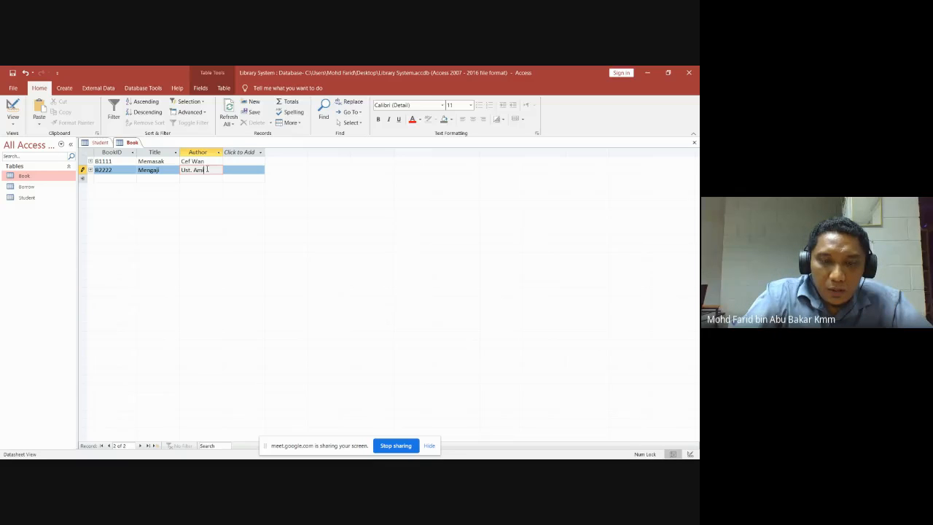
type("n")
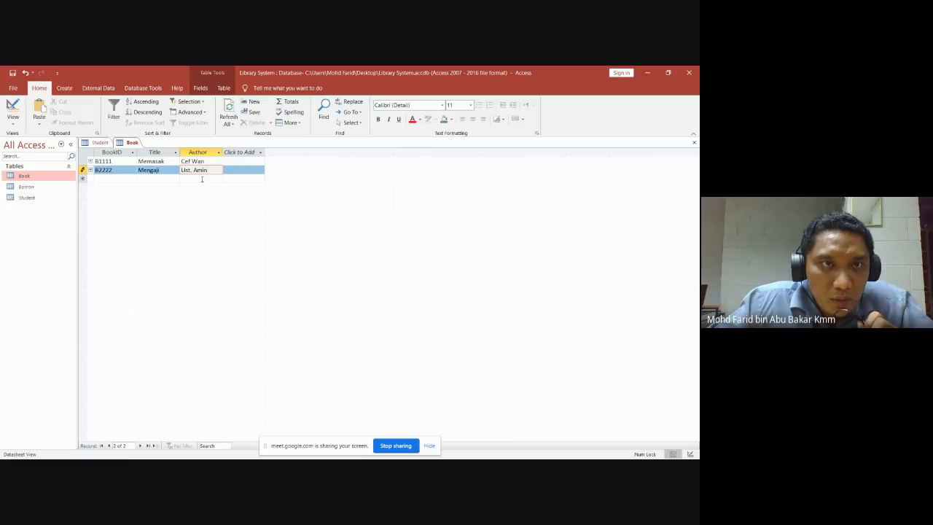
left_click(202, 179)
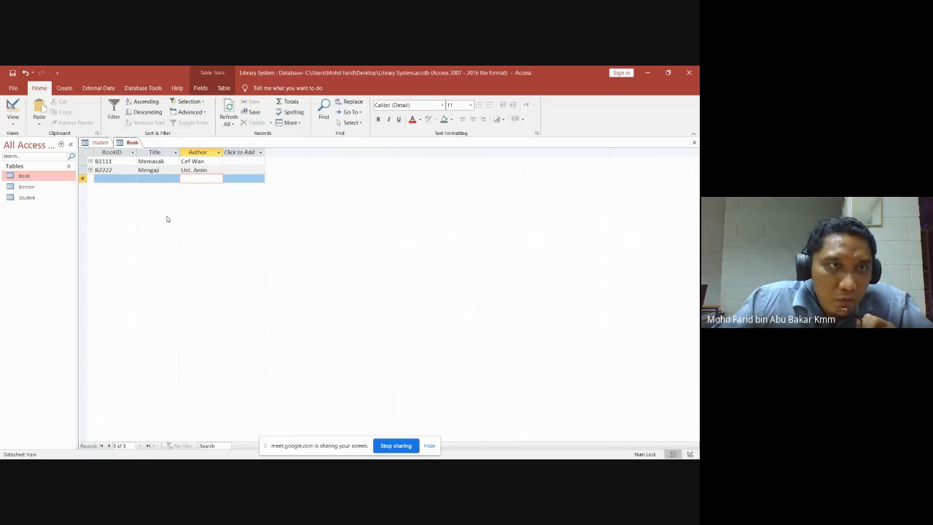
left_click(32, 189)
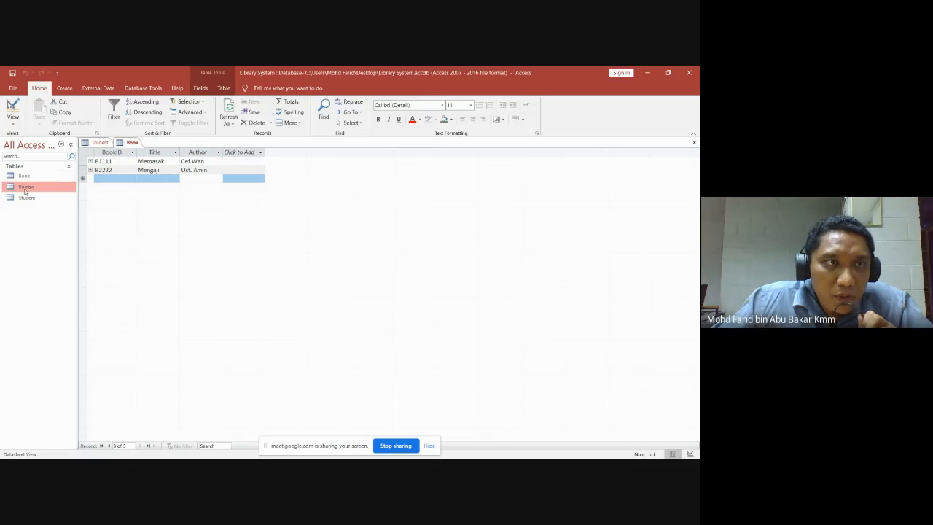
Open the Borrow table and enter student 2222 borrowing book B2222.
double_click(26, 188)
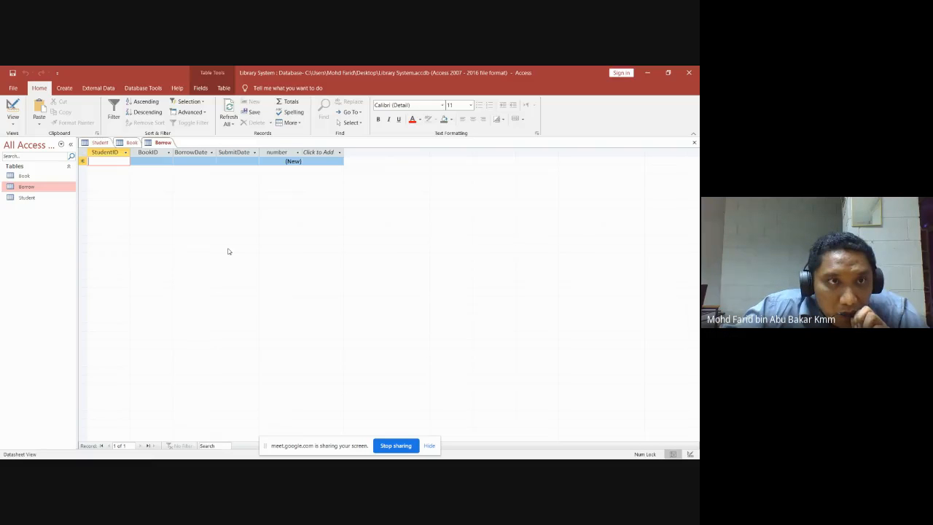
type("2222")
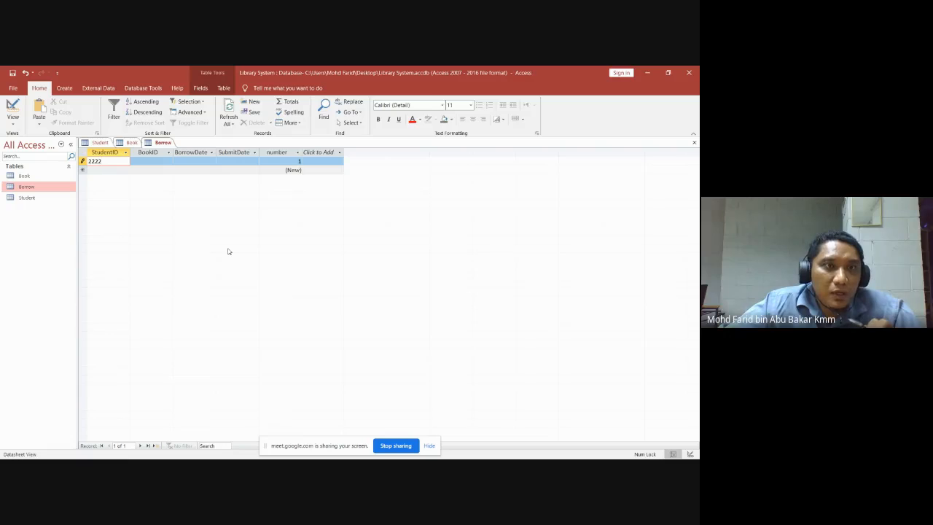
left_click(142, 161)
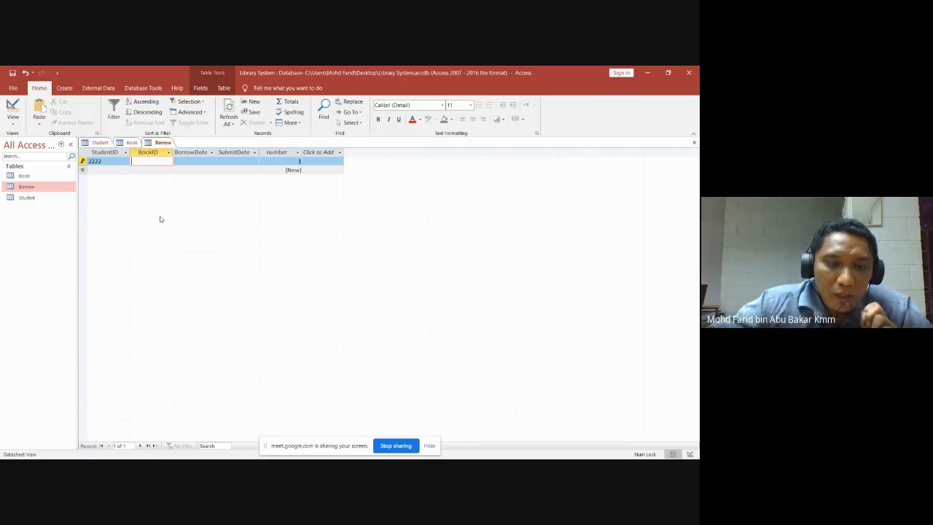
type("B")
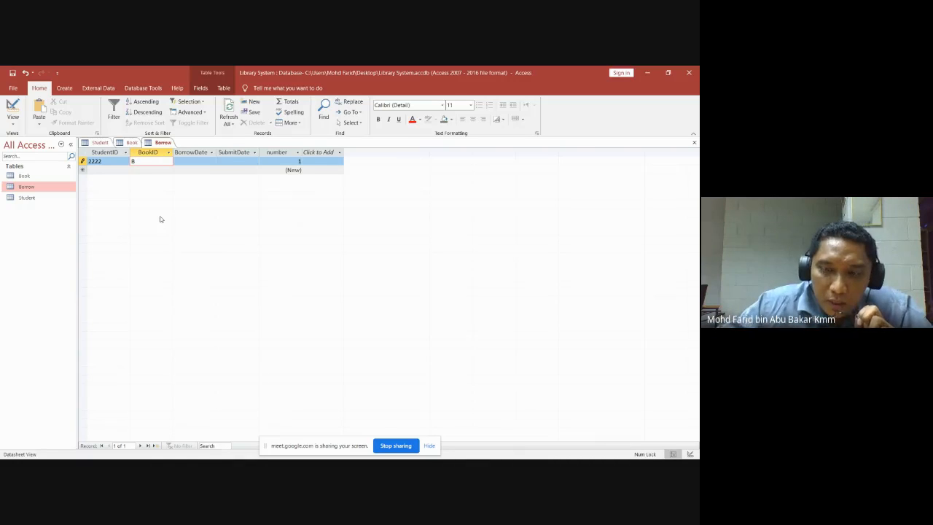
type("2222")
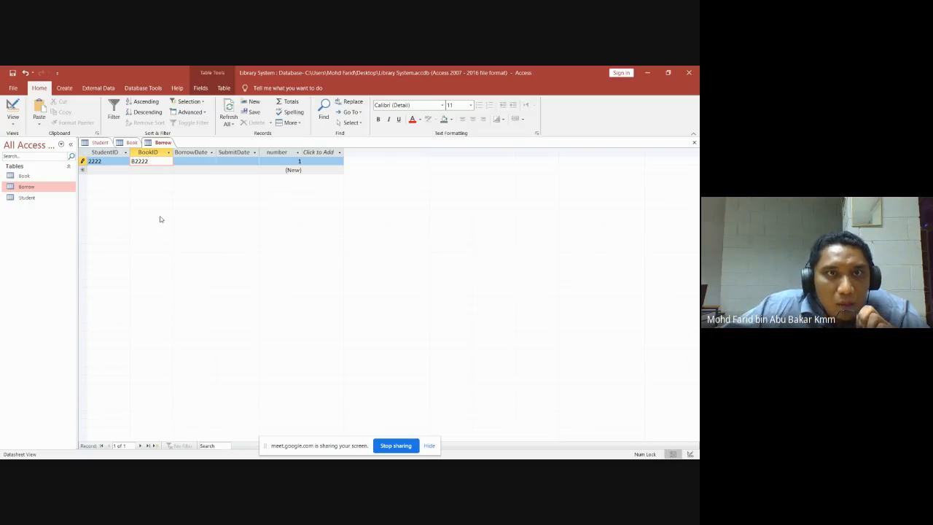
Set borrow date 20/10/2020 and submit date 27/10/2020, then save the record.
left_click(204, 160)
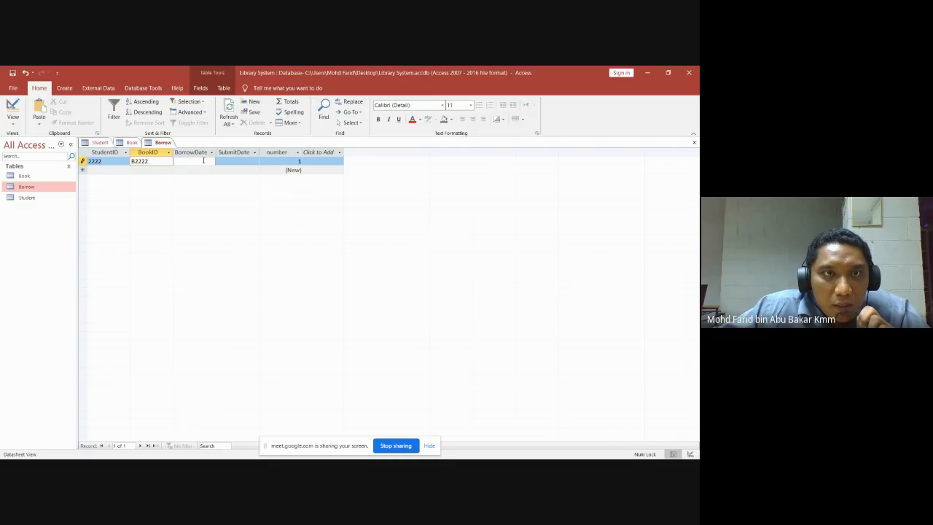
left_click(221, 162)
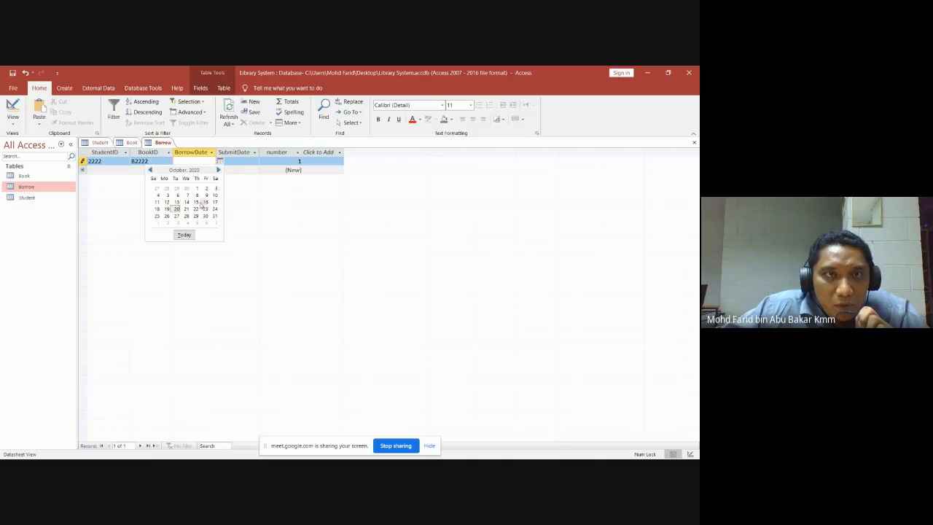
left_click(177, 209)
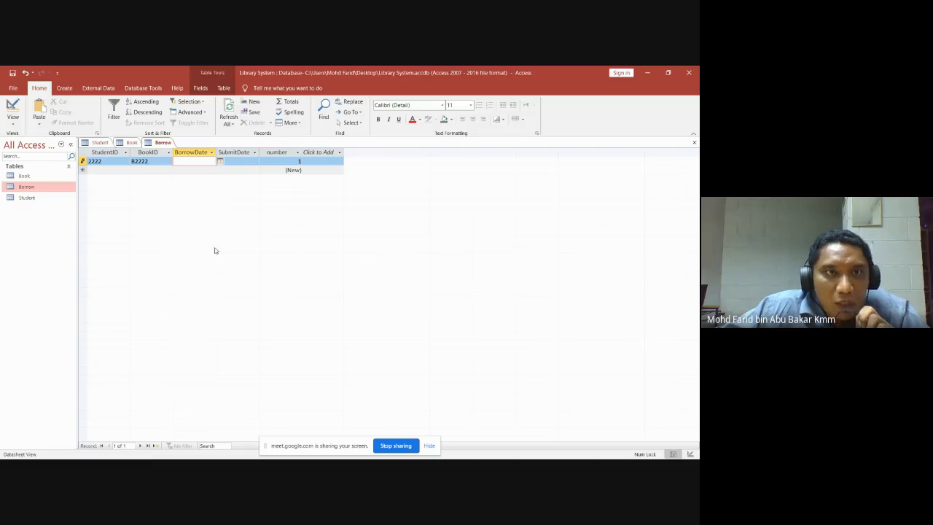
left_click(248, 162)
left_click(264, 162)
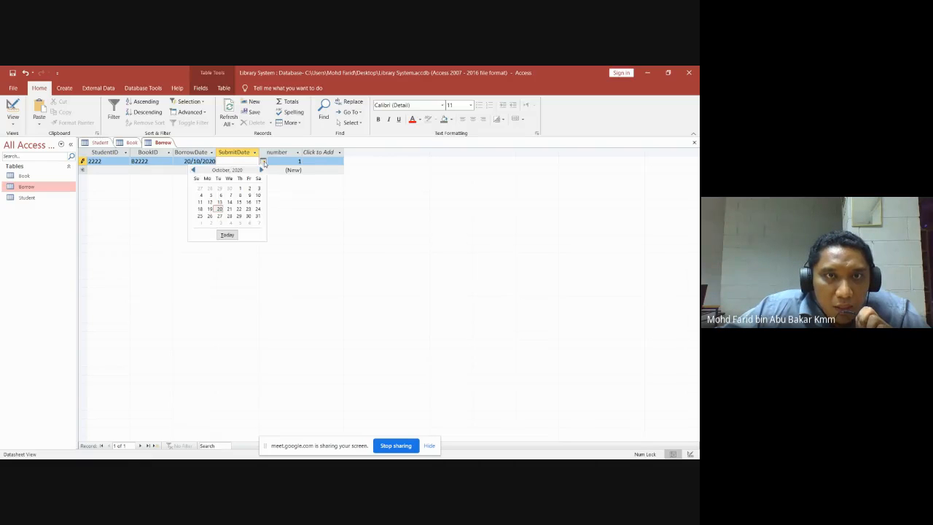
left_click(219, 216)
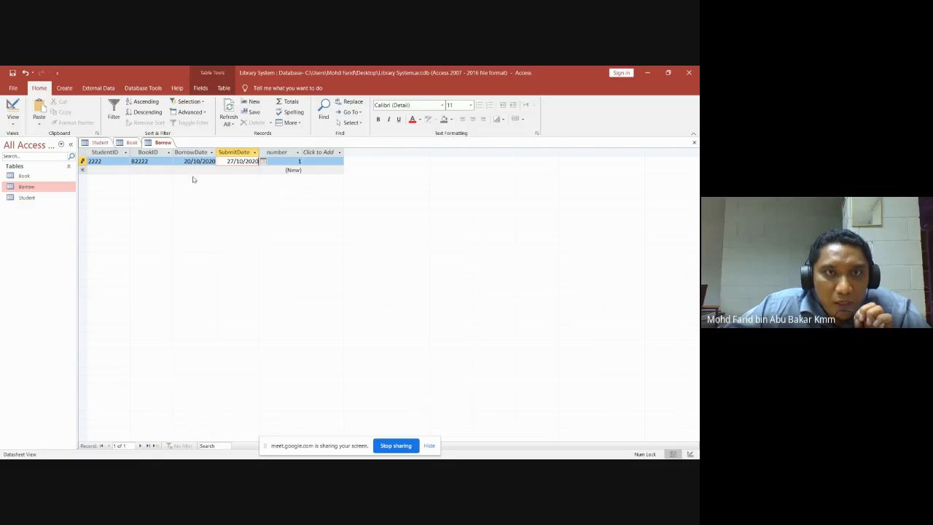
left_click(117, 169)
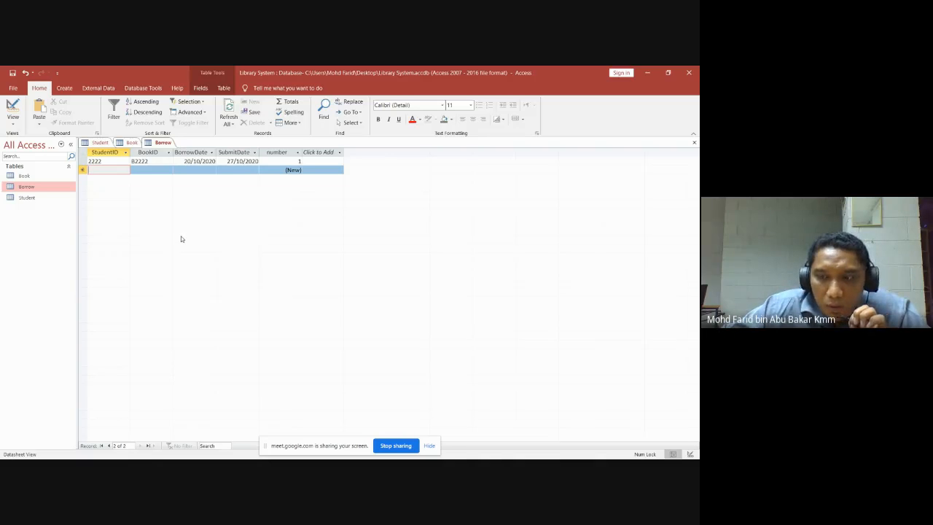
Enter a second borrow record: student 2222, book B1111, borrowed 20/10/2020, due 27/10/2020.
type("2222")
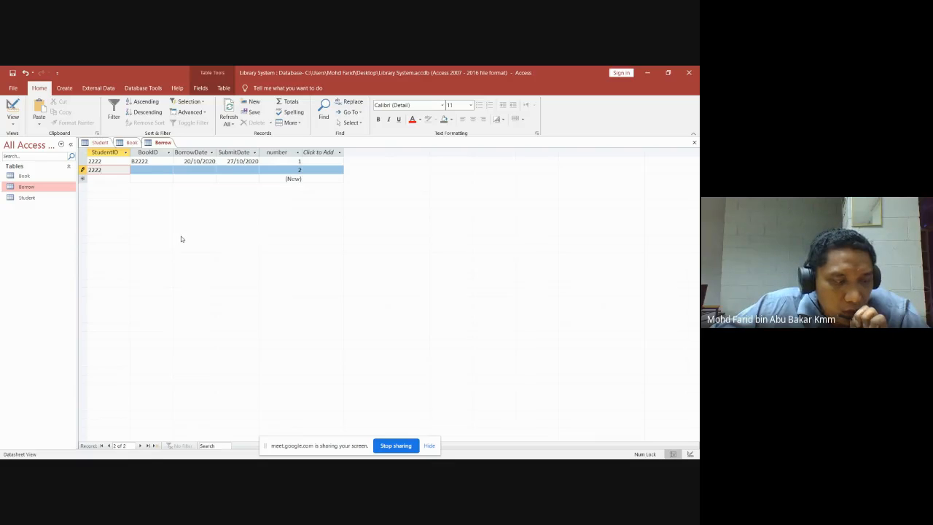
left_click(146, 170)
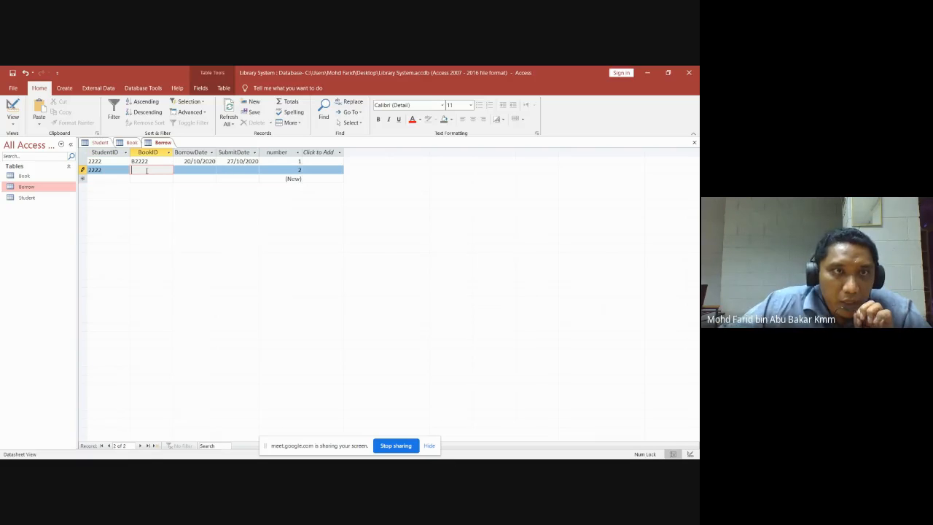
type("B")
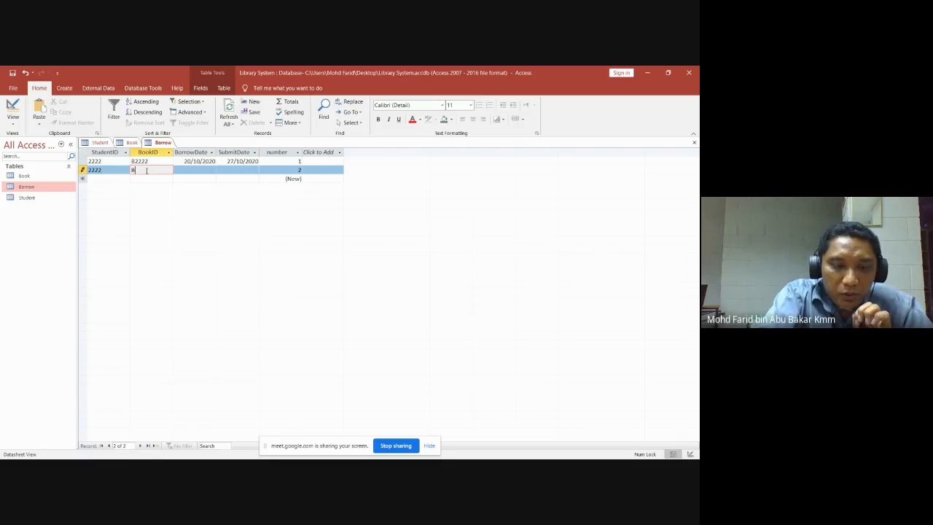
type("1111")
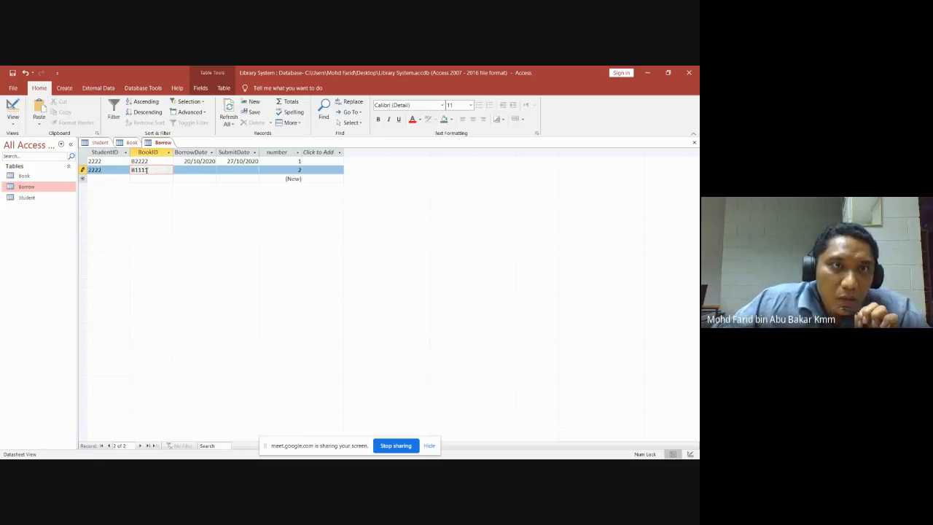
key("Tab")
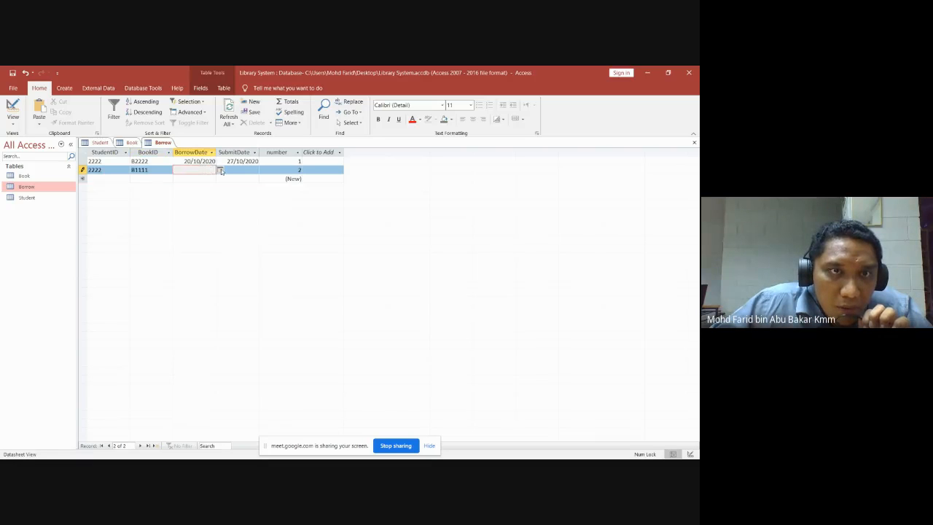
left_click(220, 170)
left_click(177, 218)
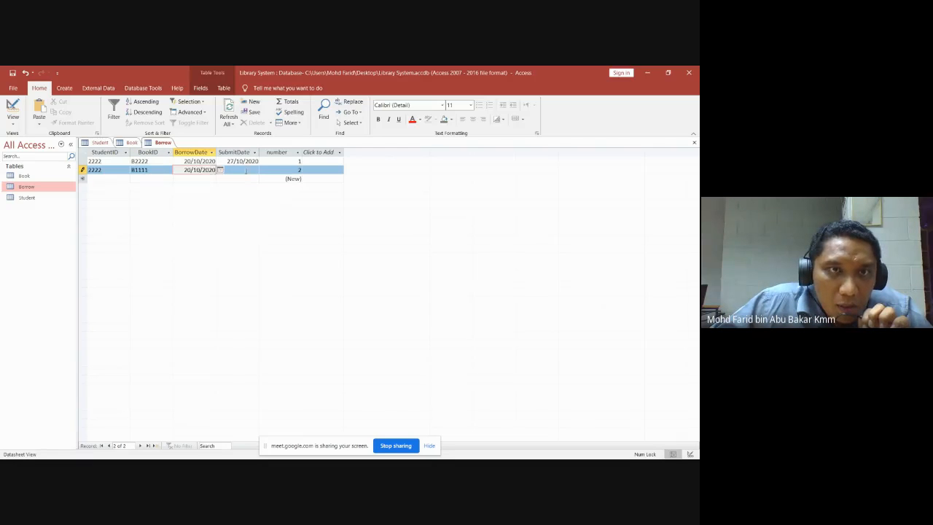
left_click(254, 171)
left_click(263, 170)
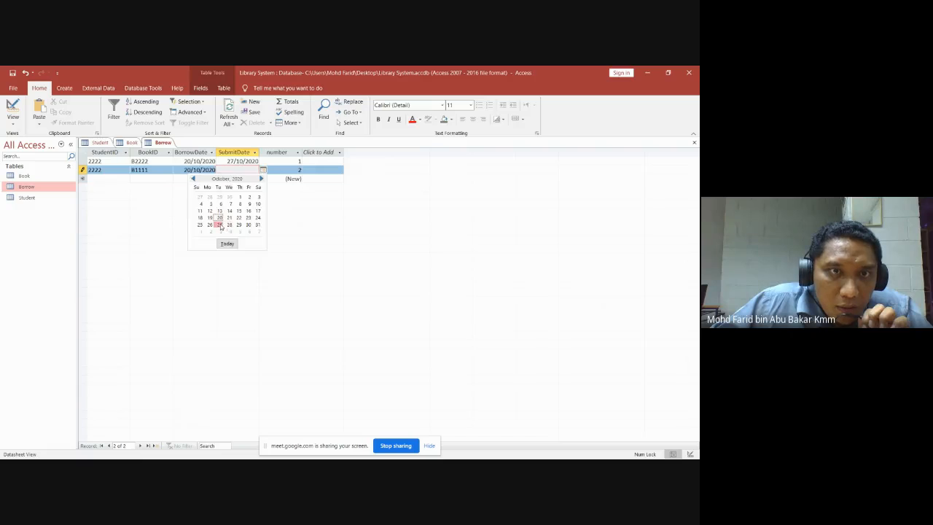
left_click(222, 227)
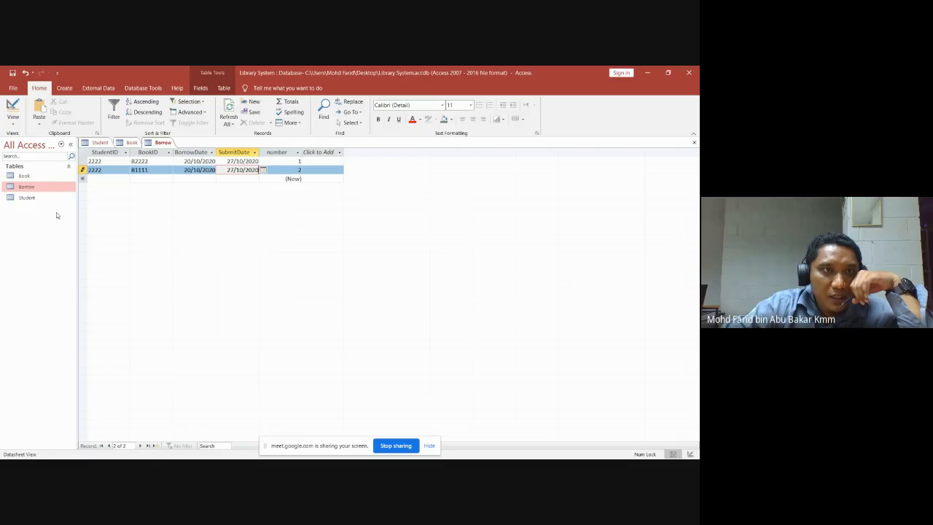
Select the Student table and bring up the Create ribbon's object options.
left_click(30, 177)
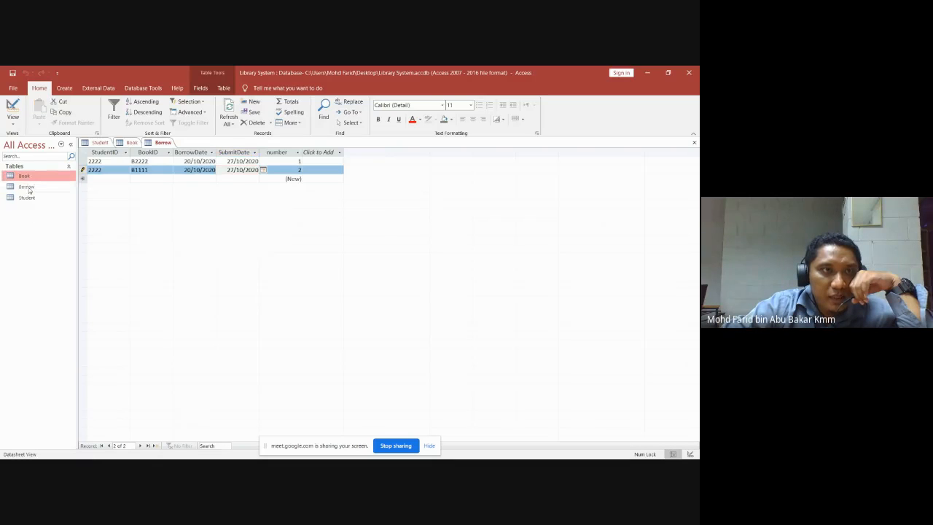
left_click(30, 188)
left_click(30, 197)
left_click(30, 187)
left_click(30, 177)
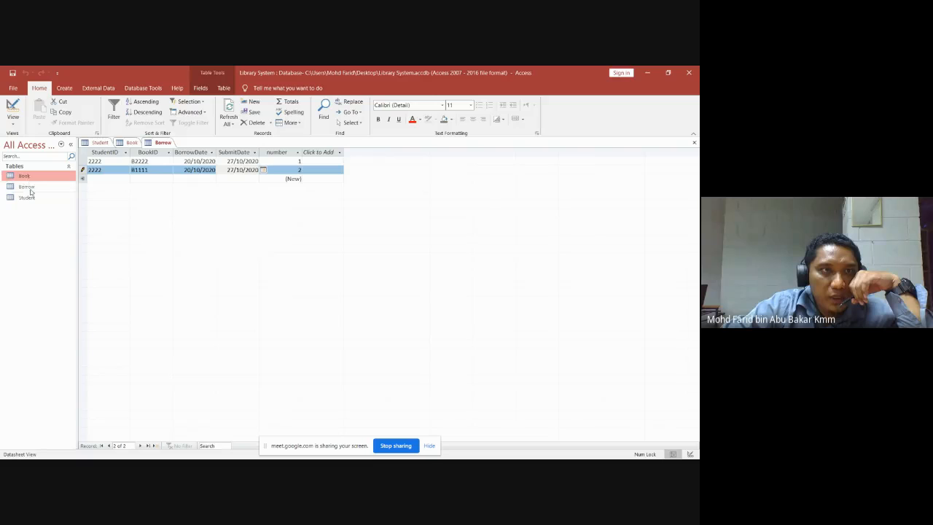
left_click(31, 188)
left_click(31, 198)
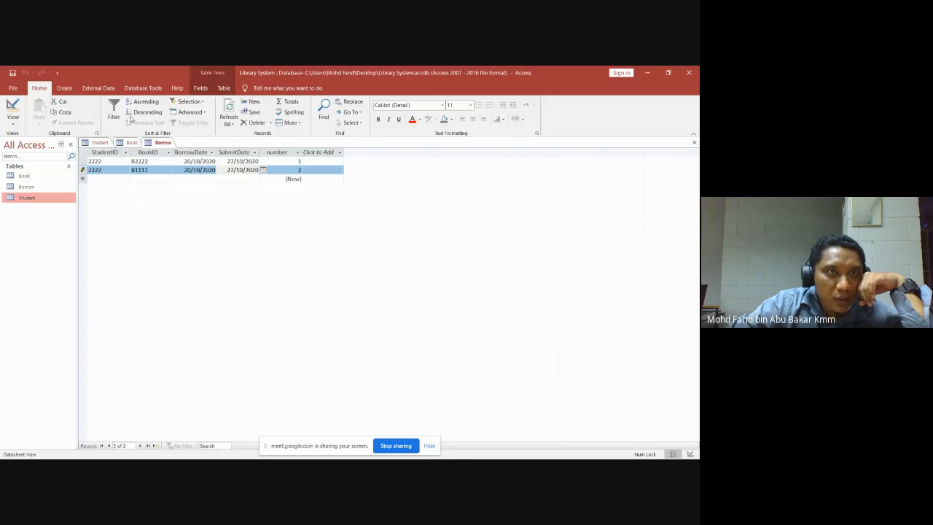
left_click(64, 91)
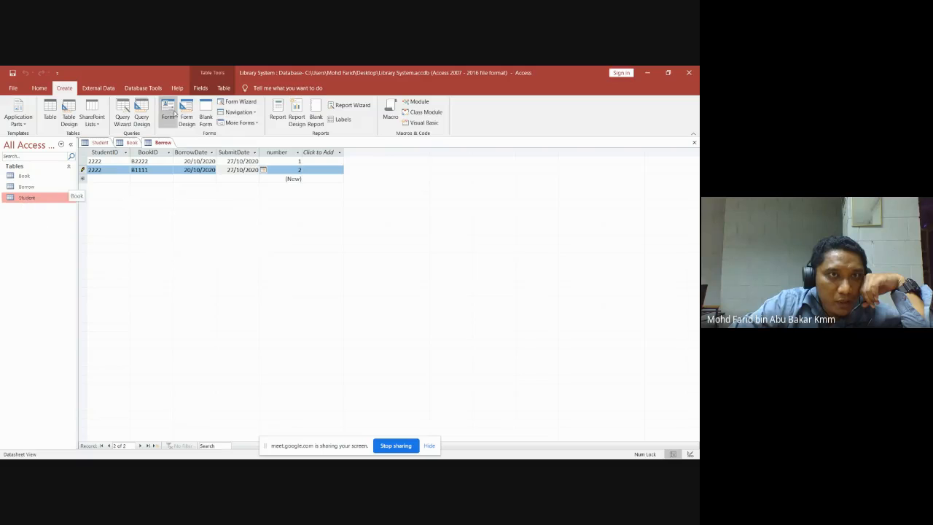
Create a form from the Student table and save it under the name Student.
left_click(168, 109)
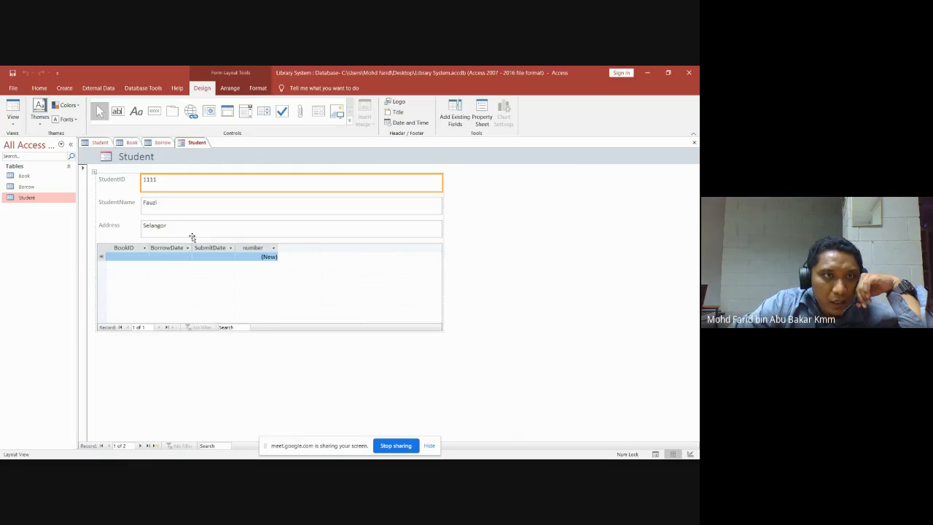
left_click(694, 143)
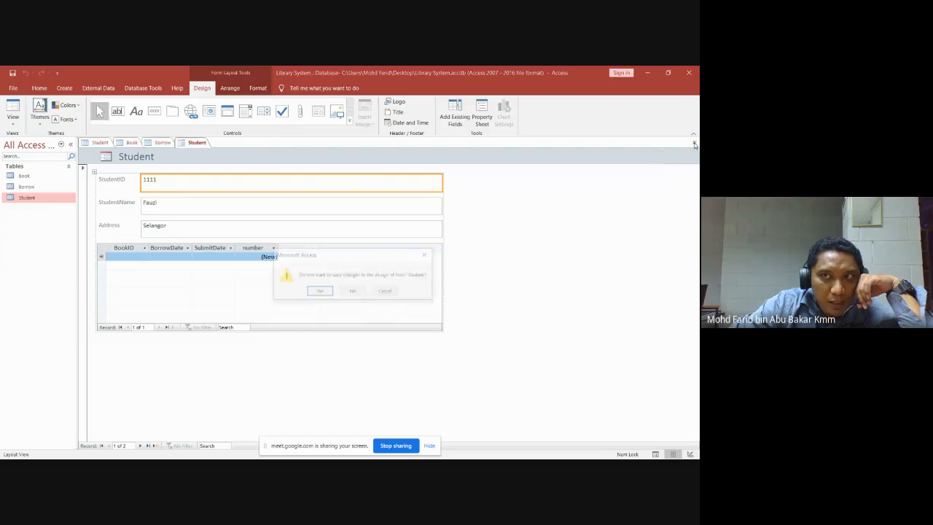
left_click(319, 291)
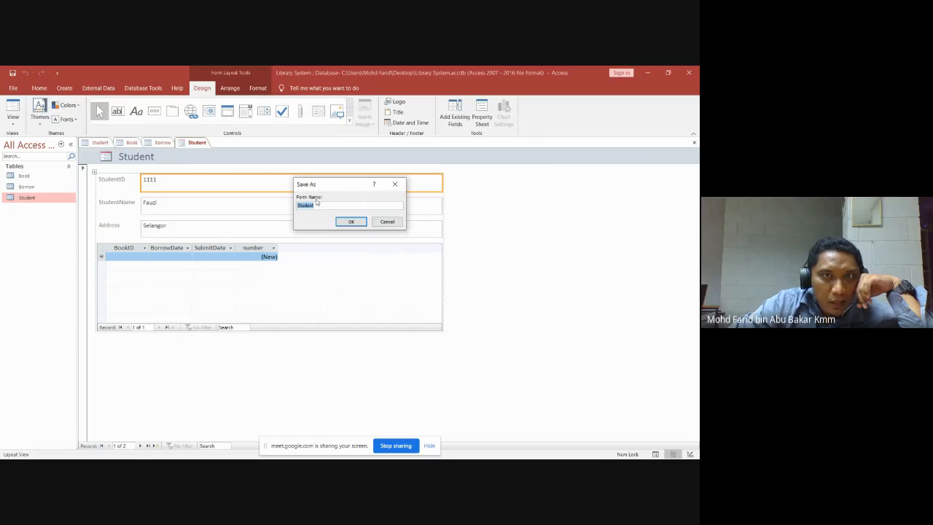
left_click(352, 222)
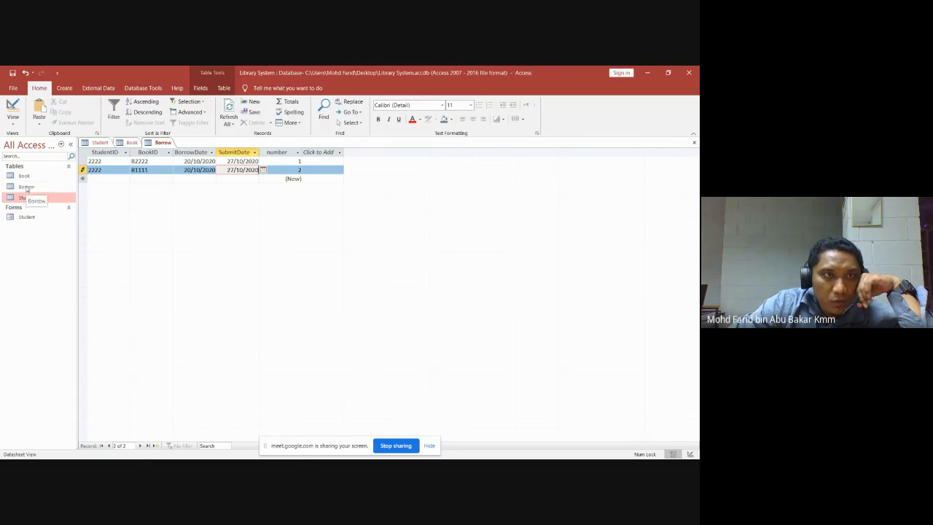
Create a form from the Borrow table and save it as Borrow.
left_click(26, 187)
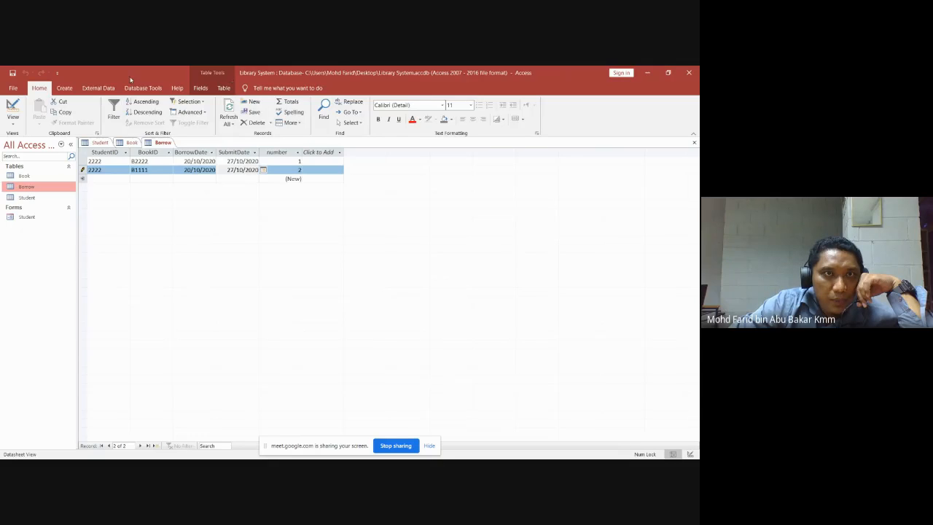
left_click(64, 88)
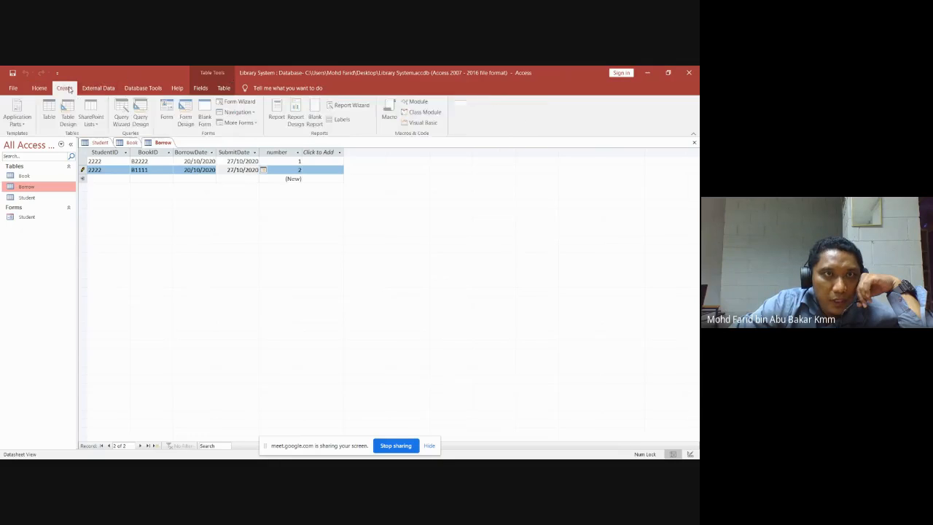
left_click(168, 110)
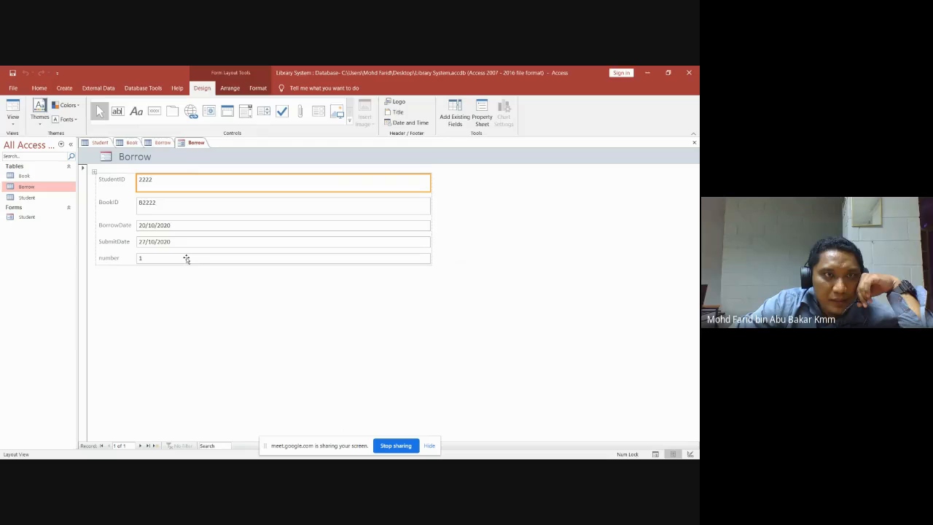
left_click(695, 143)
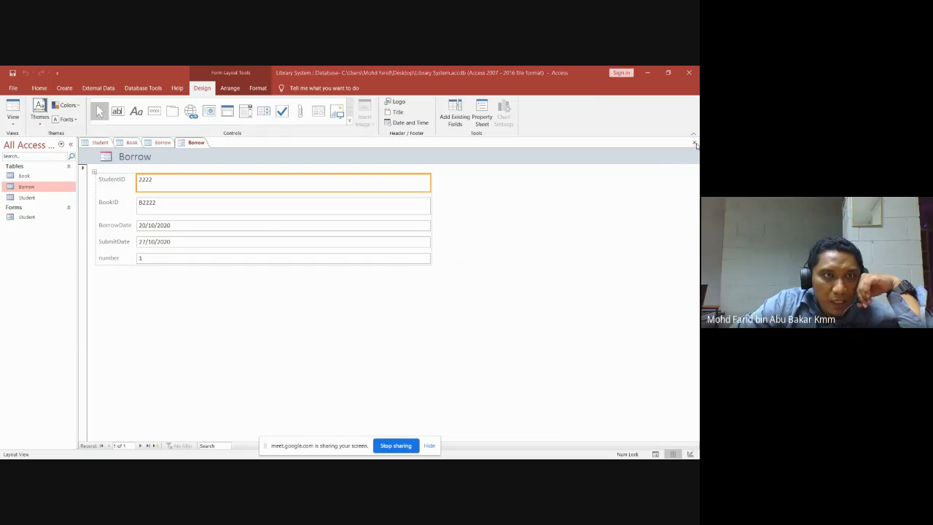
left_click(321, 292)
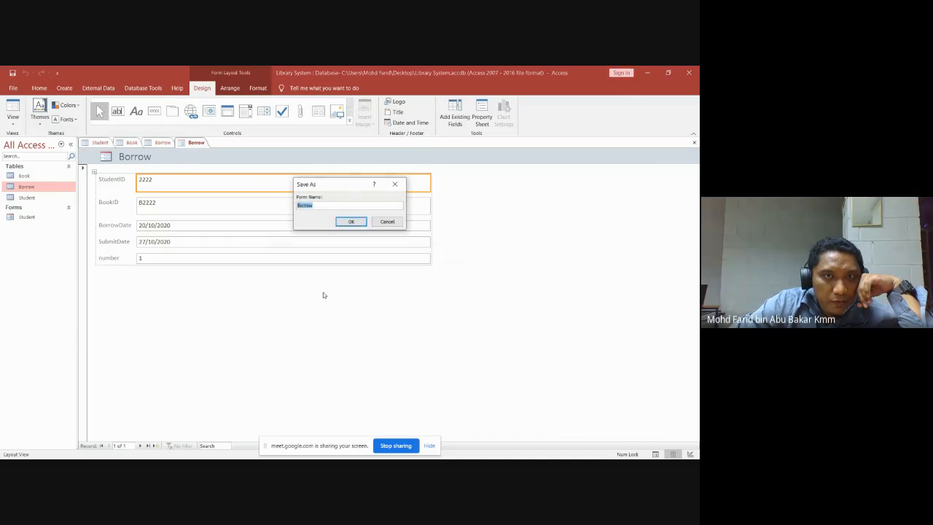
left_click(352, 222)
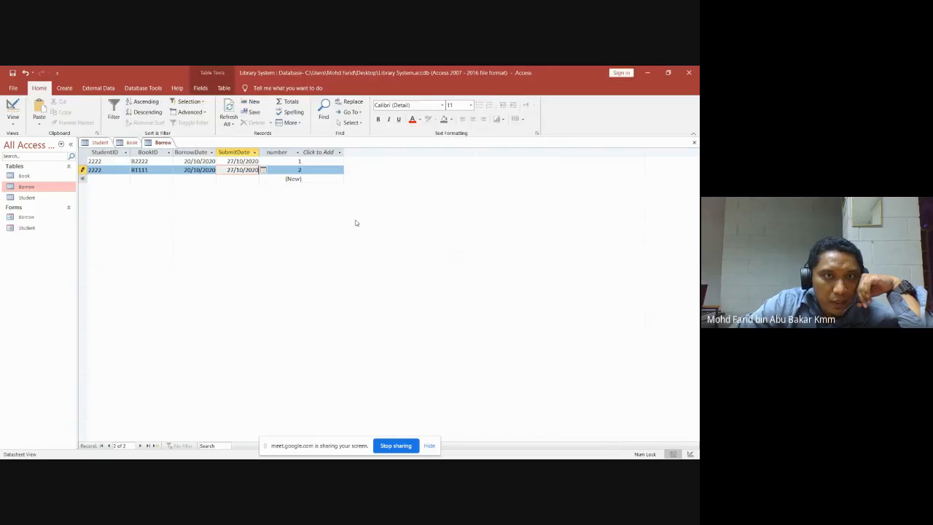
Create a form from the Book table, save it as Book, and close the open datasheets.
left_click(24, 177)
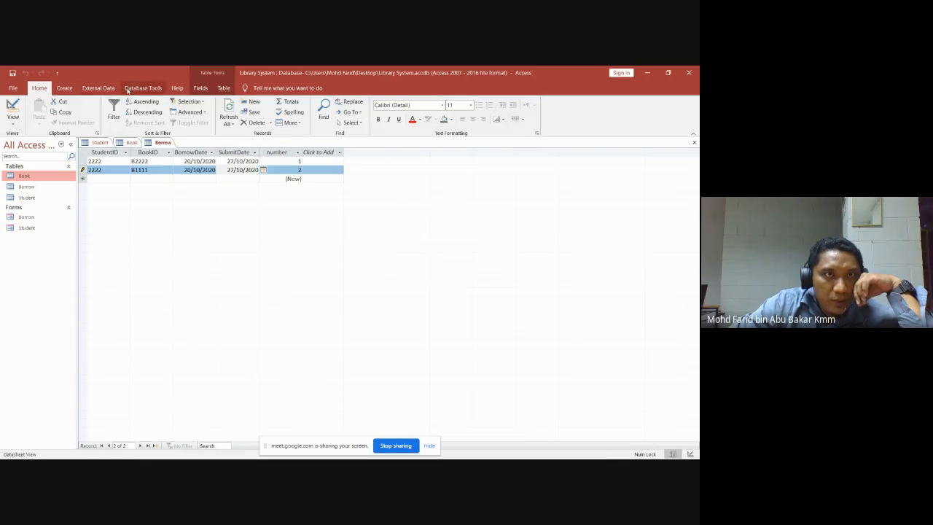
left_click(67, 88)
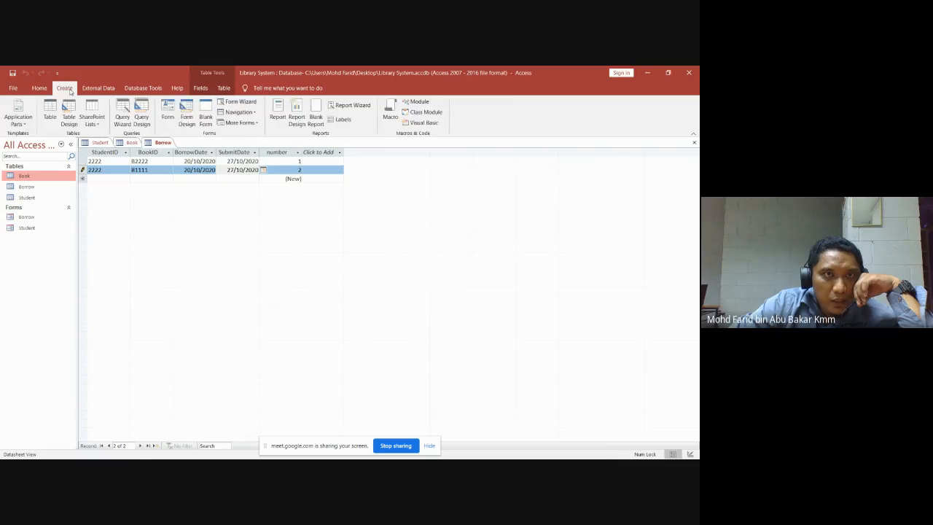
left_click(168, 110)
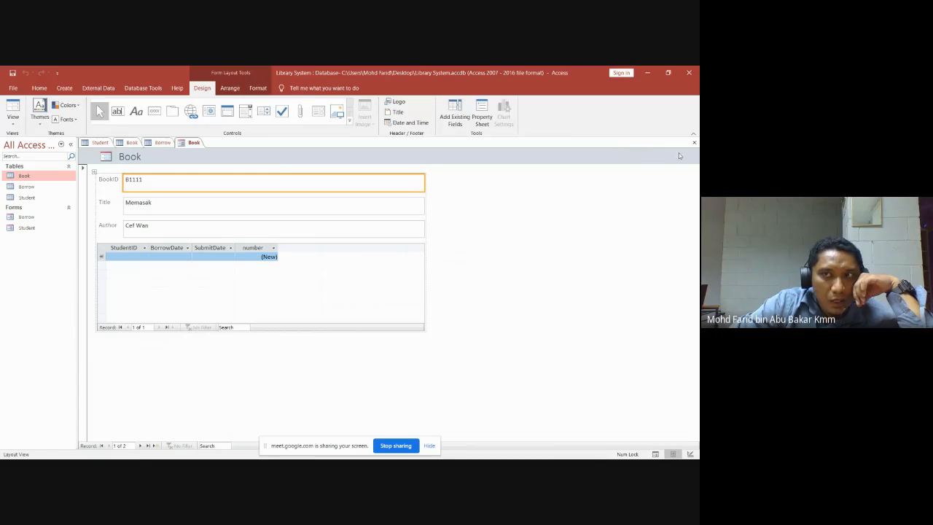
left_click(694, 142)
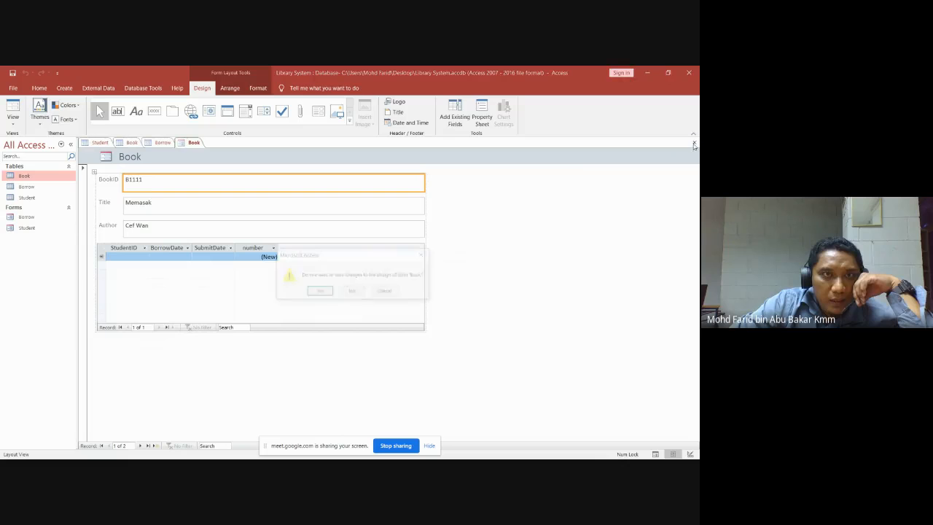
left_click(318, 293)
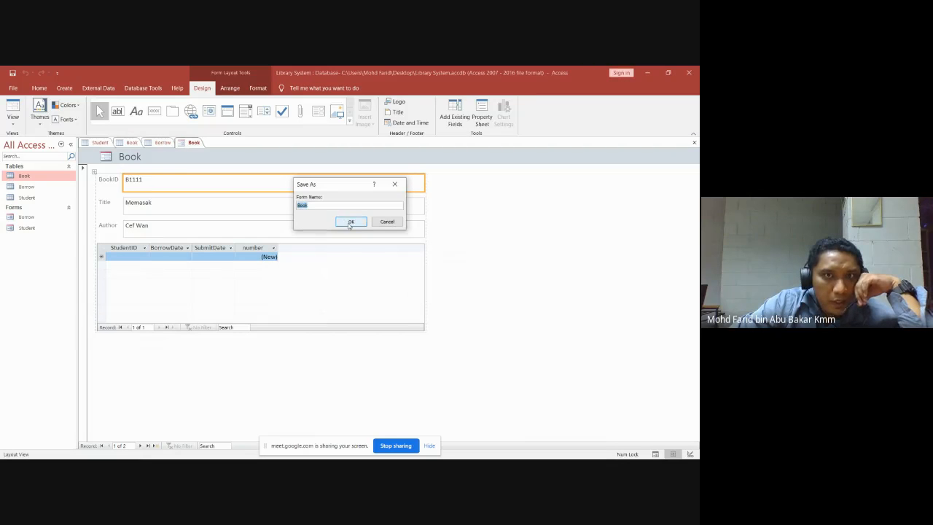
left_click(350, 222)
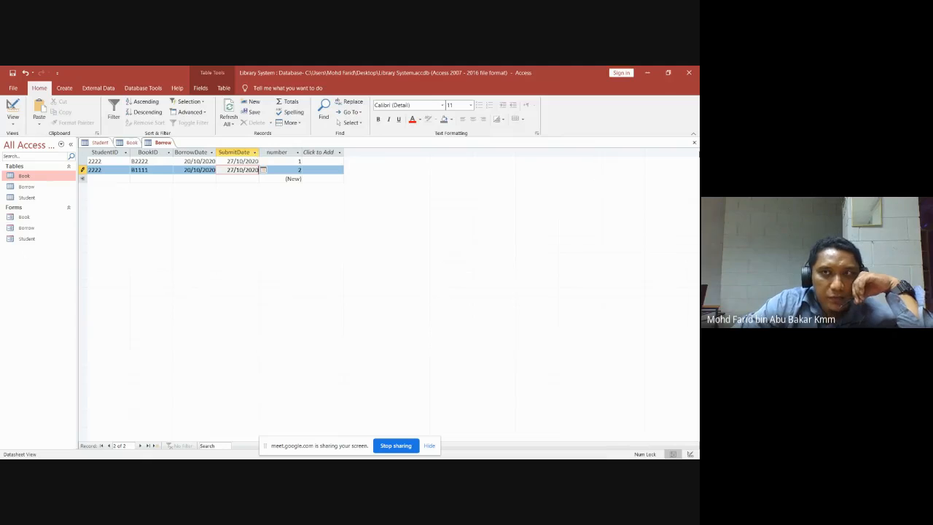
left_click(695, 144)
left_click(695, 145)
Close the Student table datasheet, leaving the workspace empty.
left_click(695, 144)
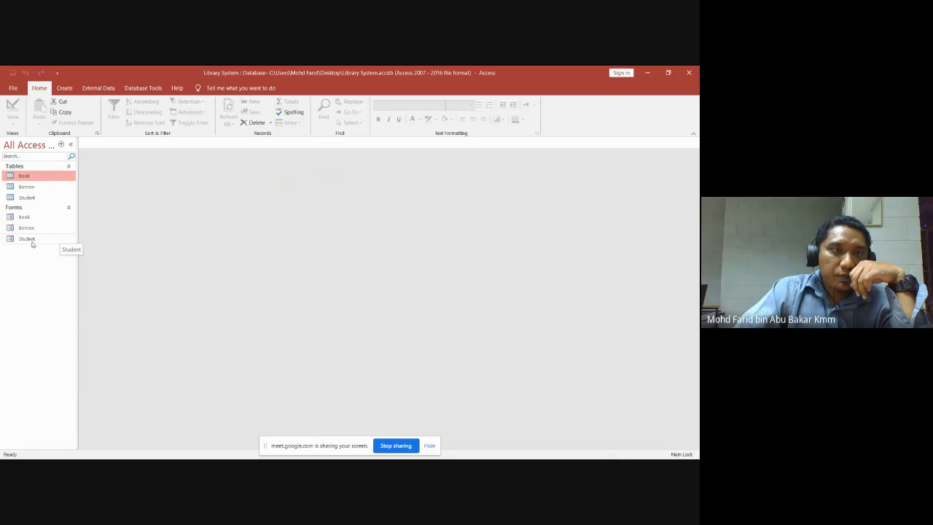
Open the Student form and step between students 1111 and 2222, ending on 2222.
double_click(27, 239)
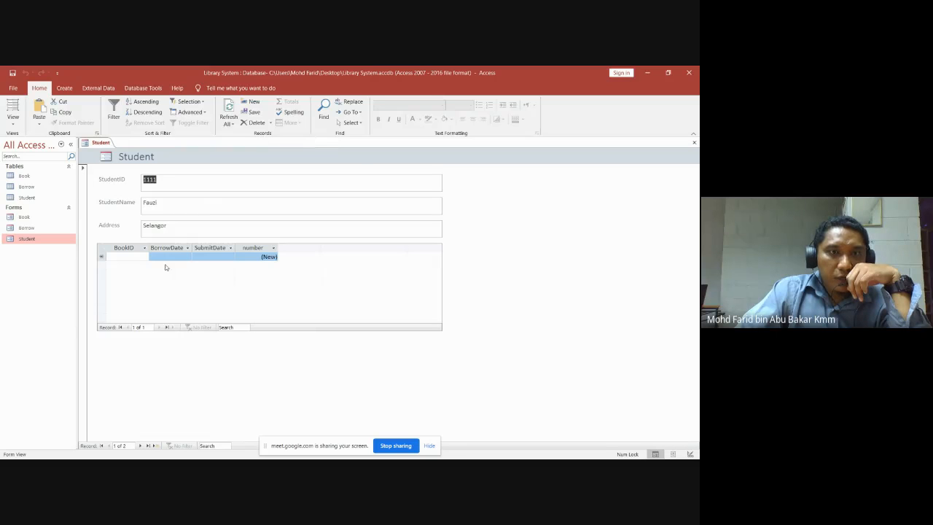
left_click(141, 446)
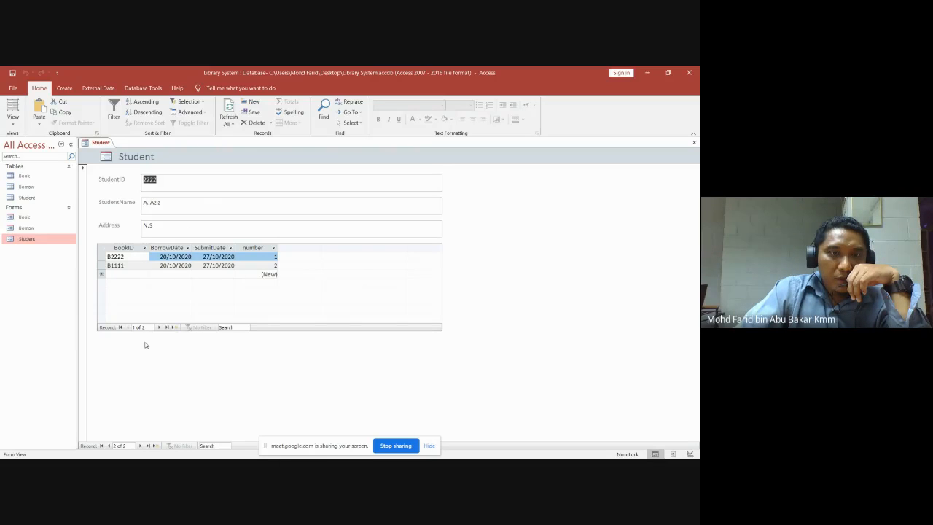
left_click(109, 446)
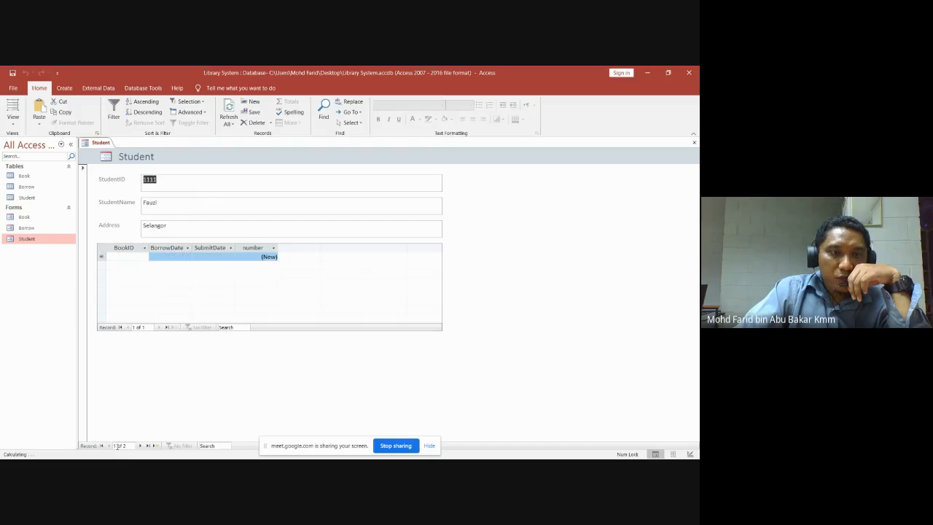
left_click(140, 447)
left_click(108, 446)
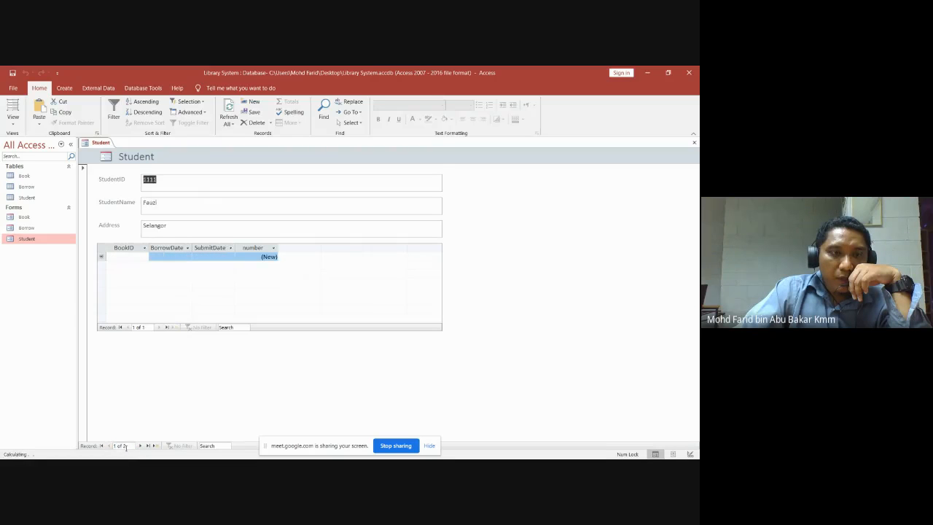
left_click(140, 446)
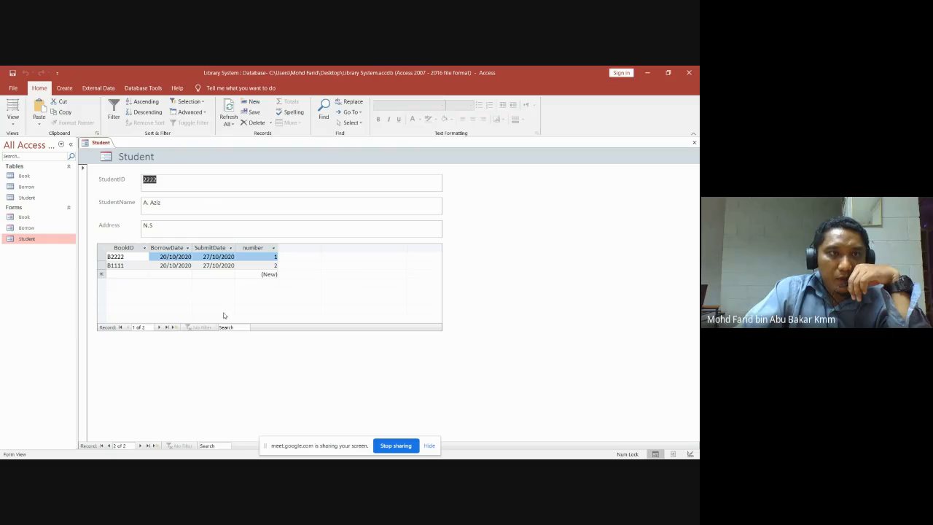
Open the Student table datasheet and compare it with the Student form.
double_click(27, 198)
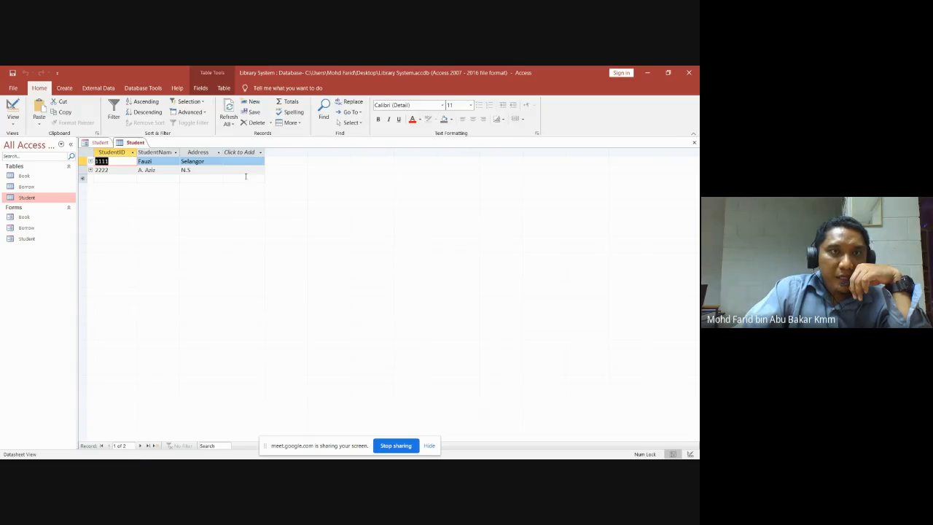
left_click(101, 143)
left_click(135, 143)
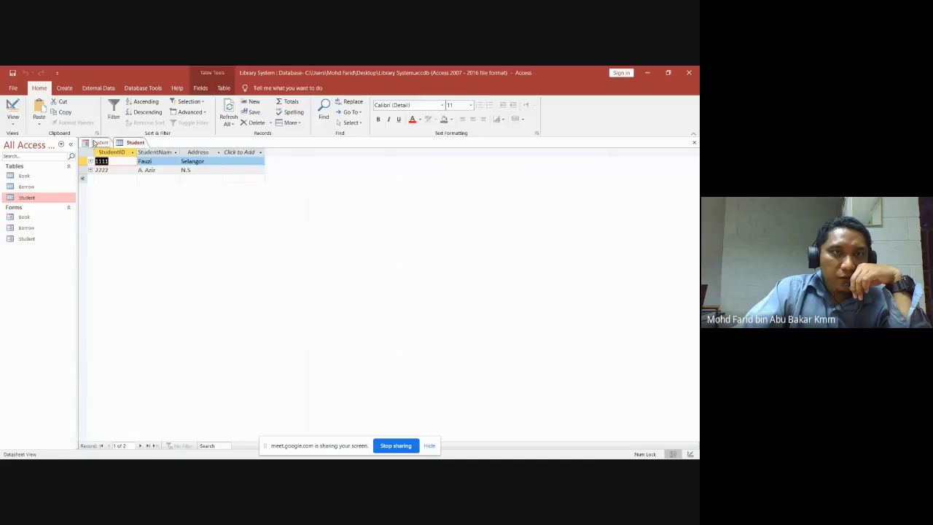
left_click(102, 142)
left_click(137, 143)
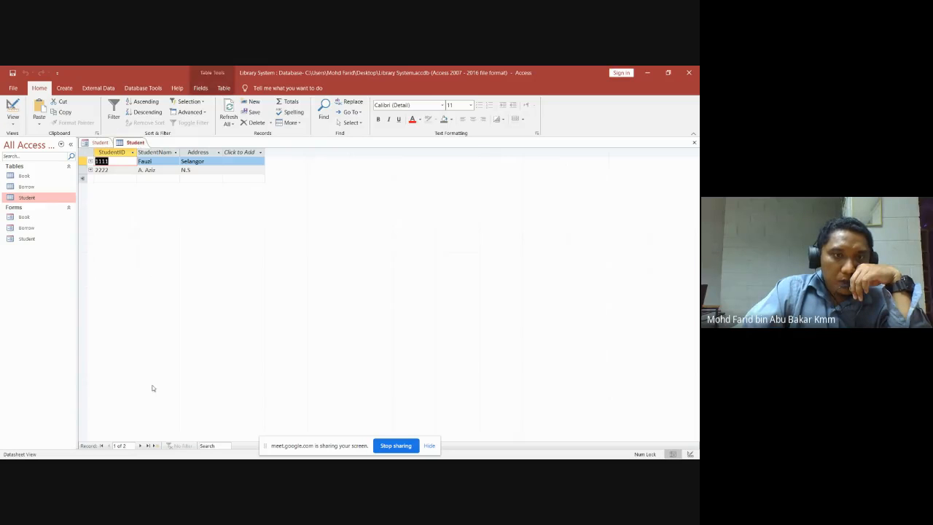
mouse_move(144, 456)
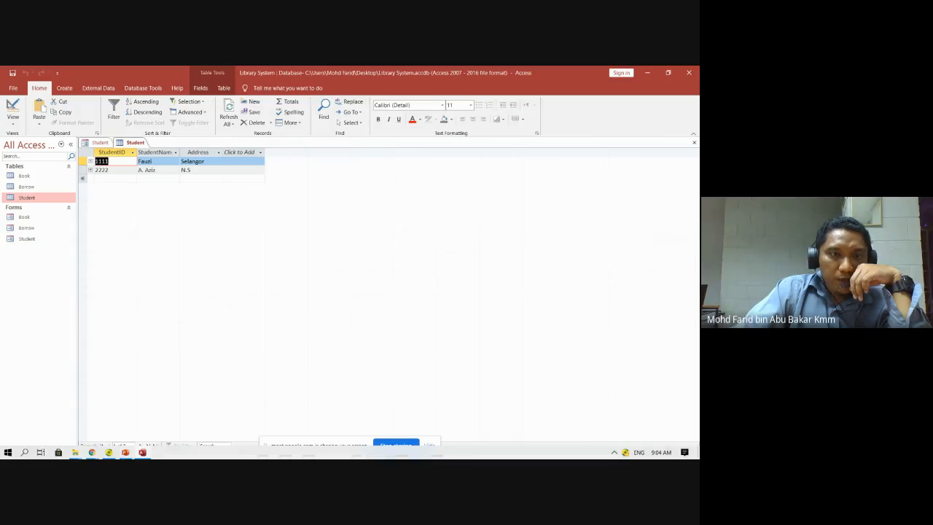
left_click(142, 455)
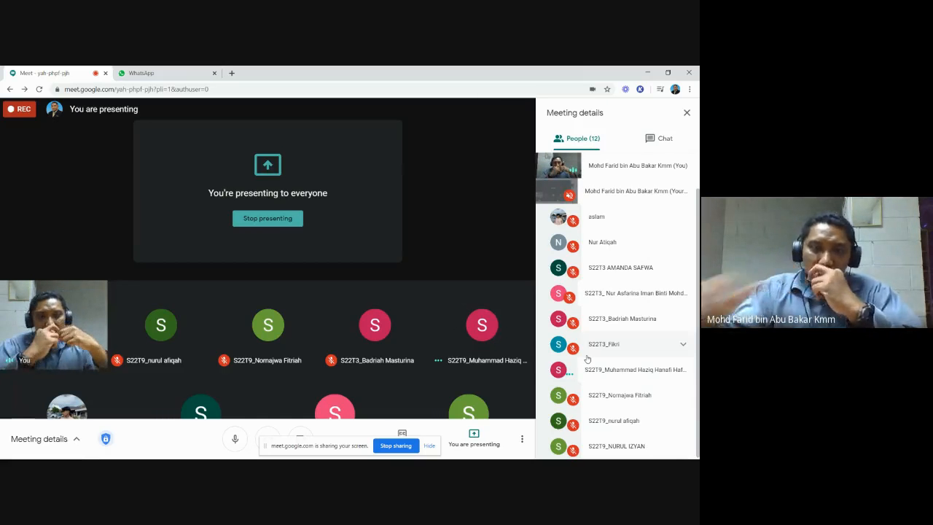
mouse_move(169, 454)
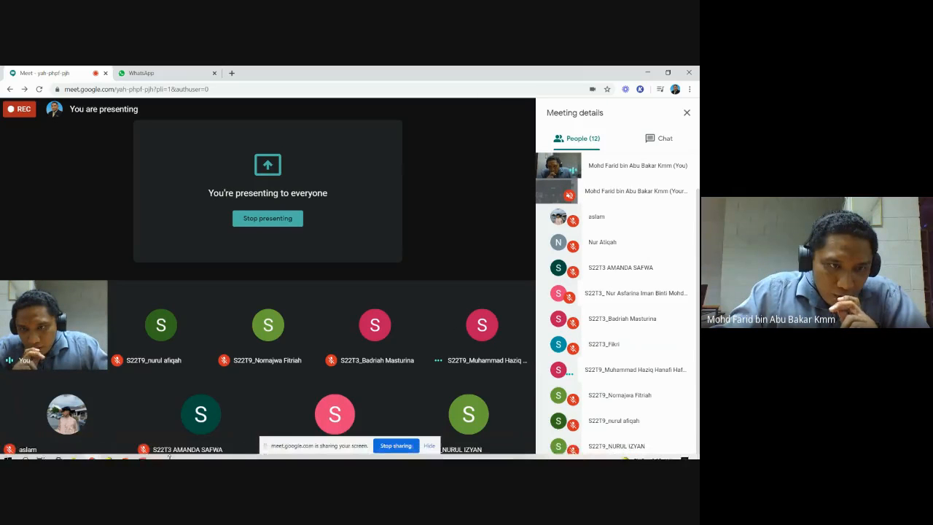
left_click(142, 452)
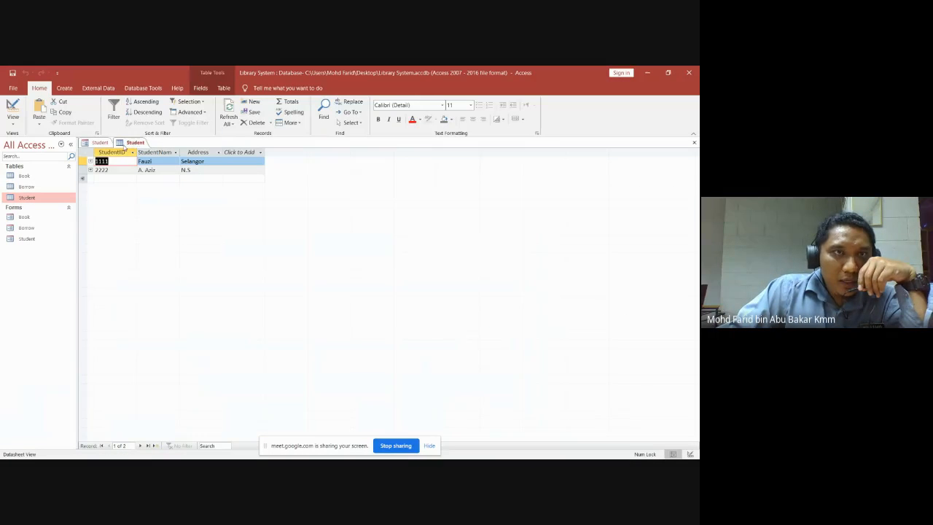
left_click(101, 143)
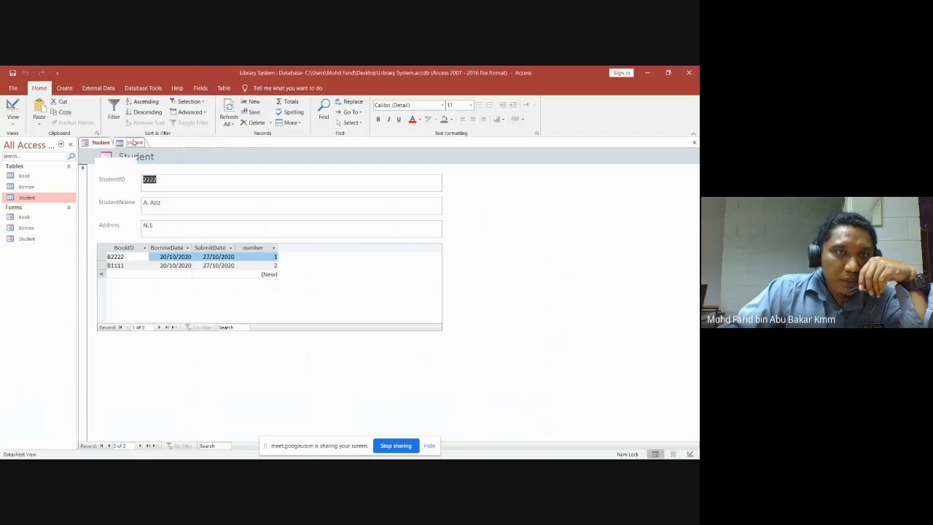
left_click(135, 143)
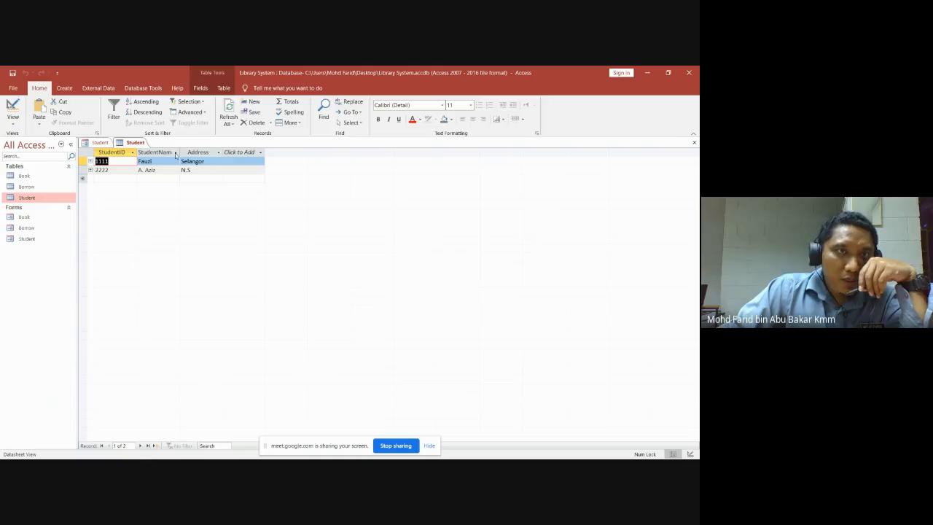
left_click(100, 142)
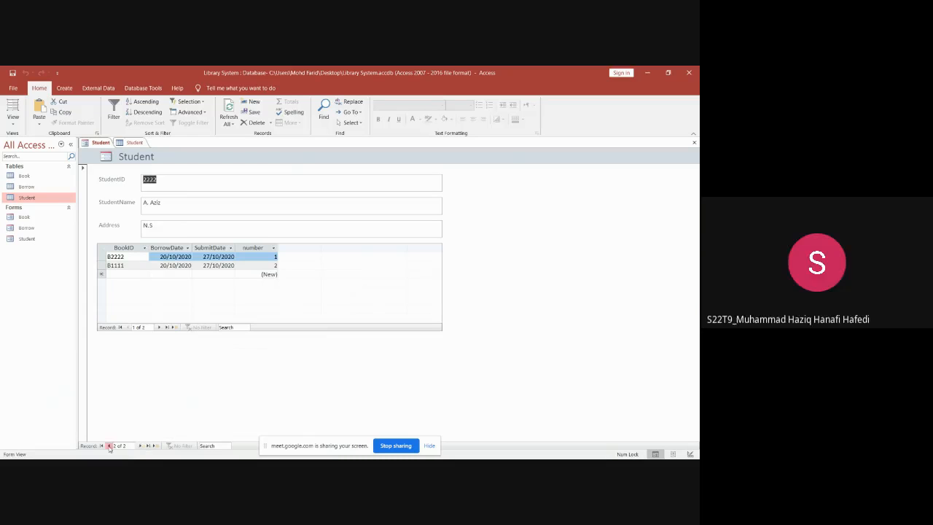
left_click(108, 446)
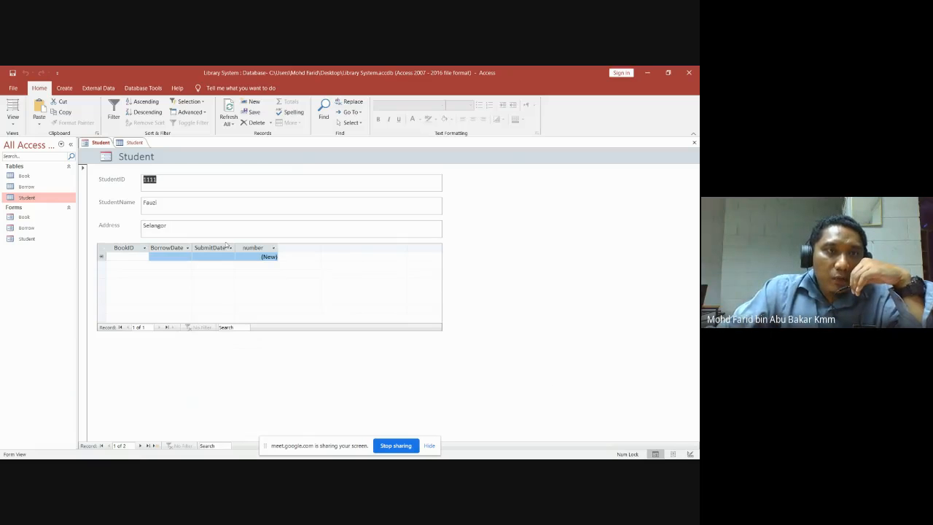
left_click(139, 143)
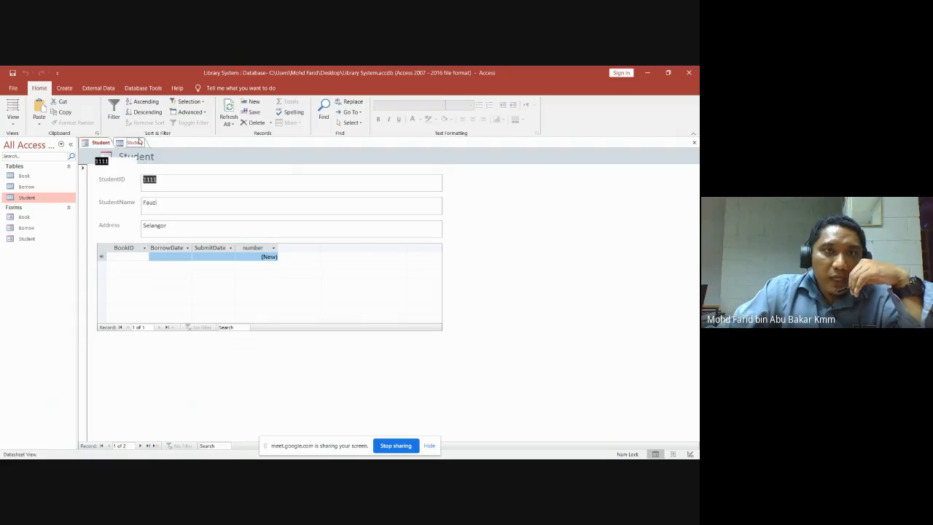
Close the Student table and bring the Student form to a blank third record.
left_click(692, 143)
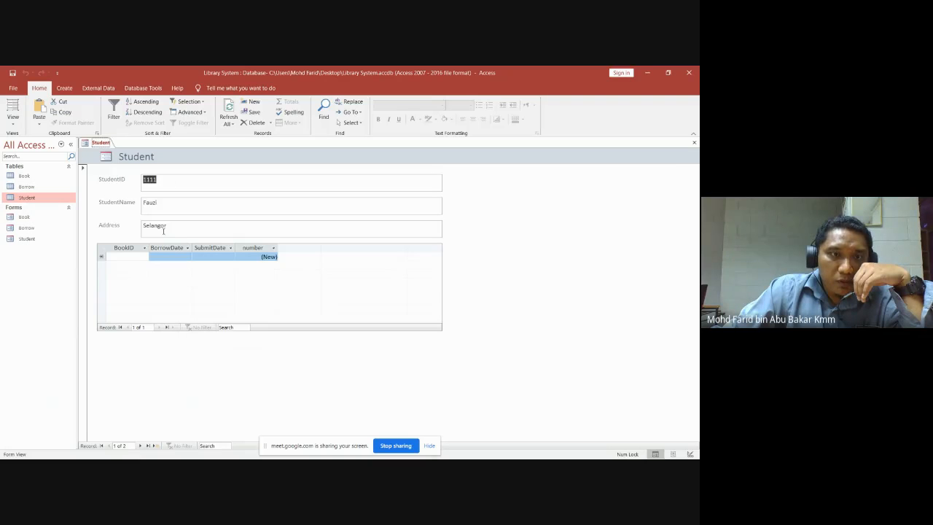
mouse_move(148, 456)
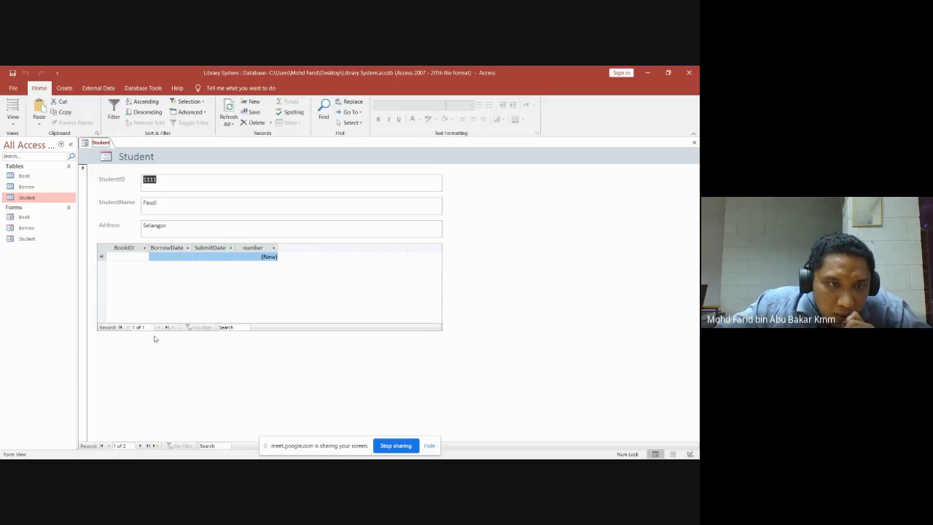
left_click(141, 445)
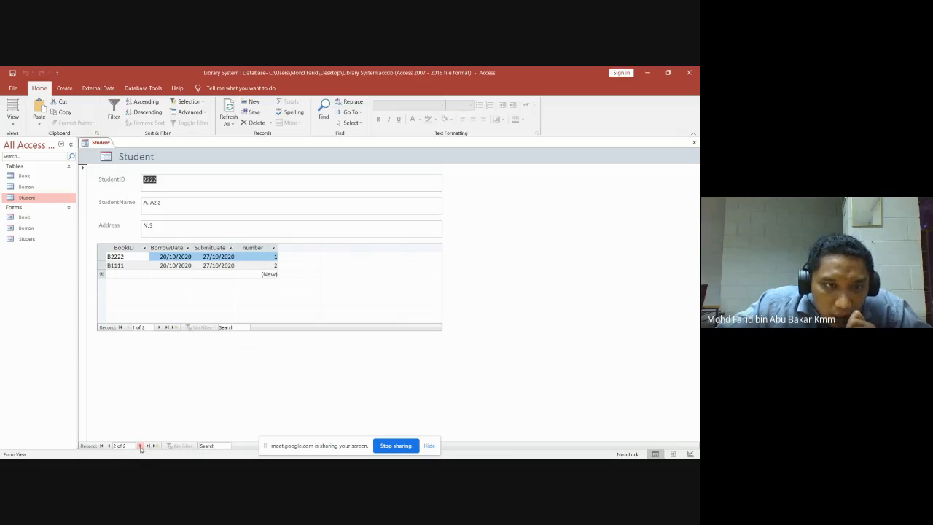
left_click(141, 445)
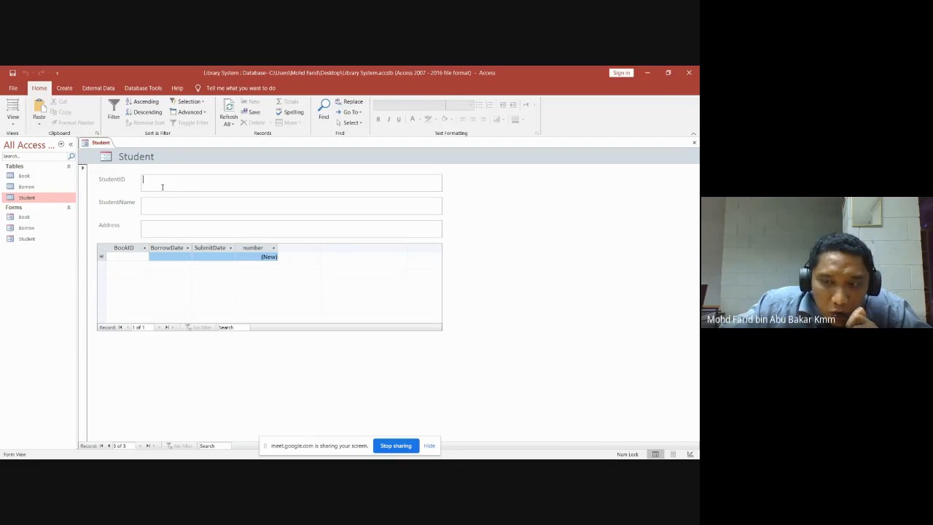
Enter the third student: ID 3333, name Qayyum, address Sabah.
type("3333")
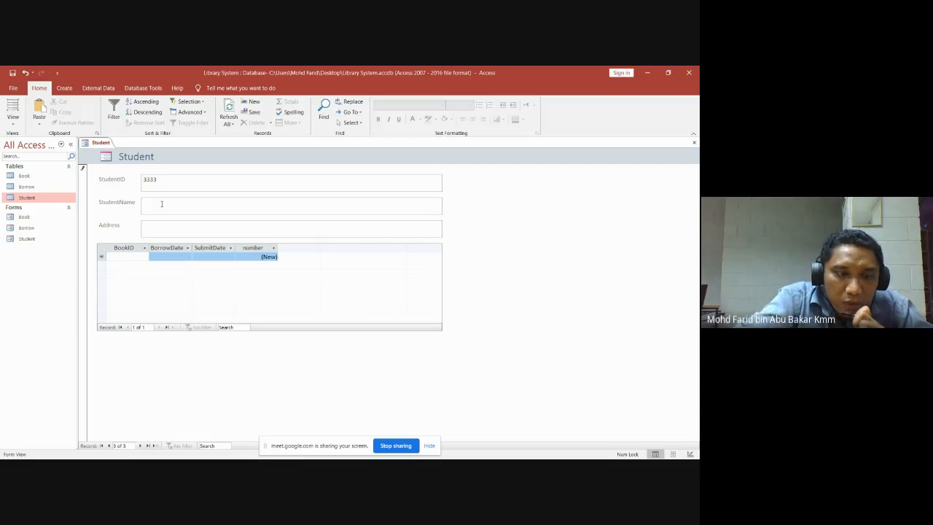
type("Qayyum")
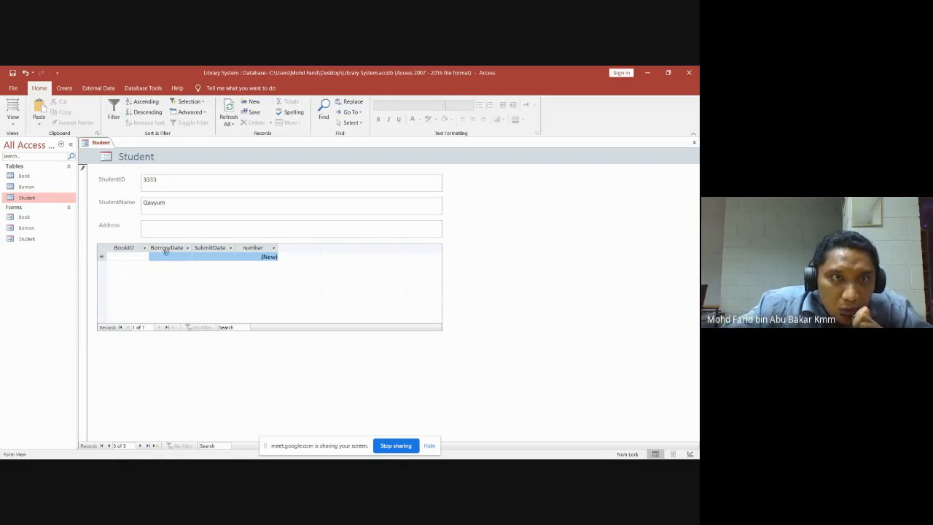
left_click(182, 233)
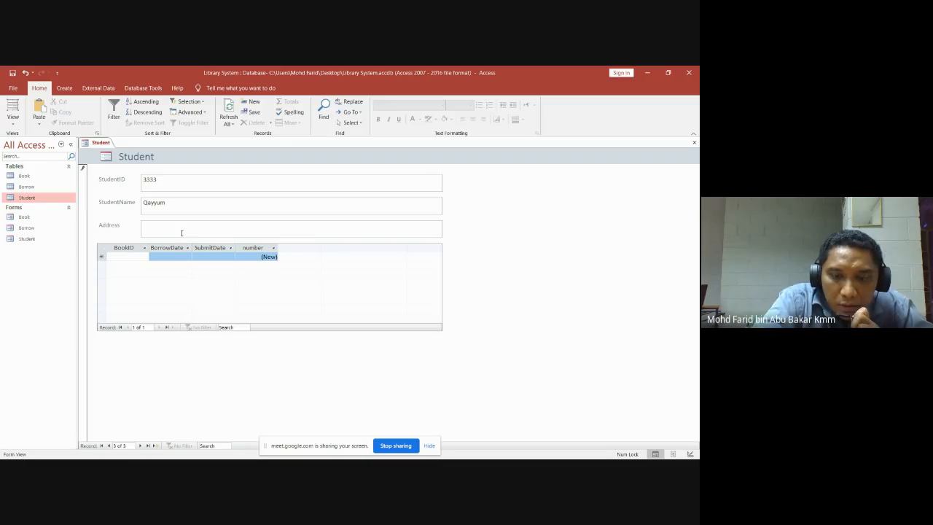
type("Sabah")
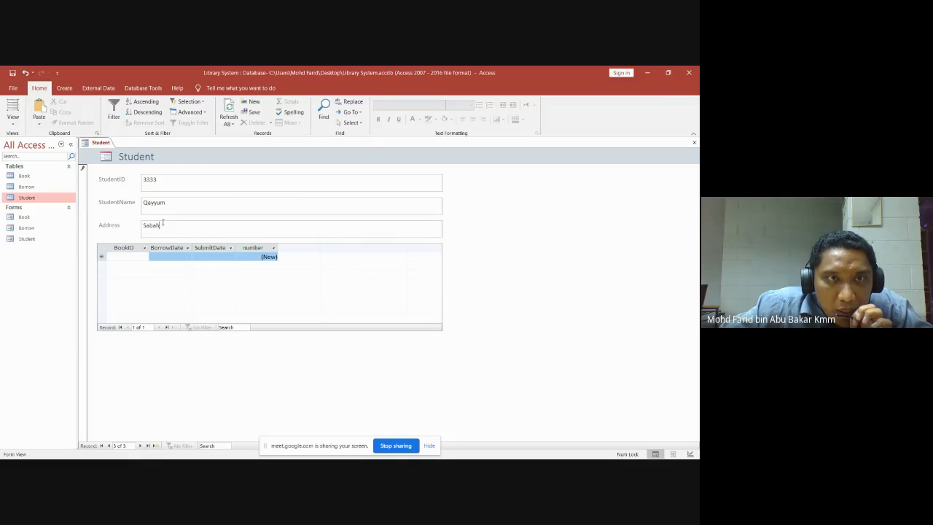
left_click(32, 198)
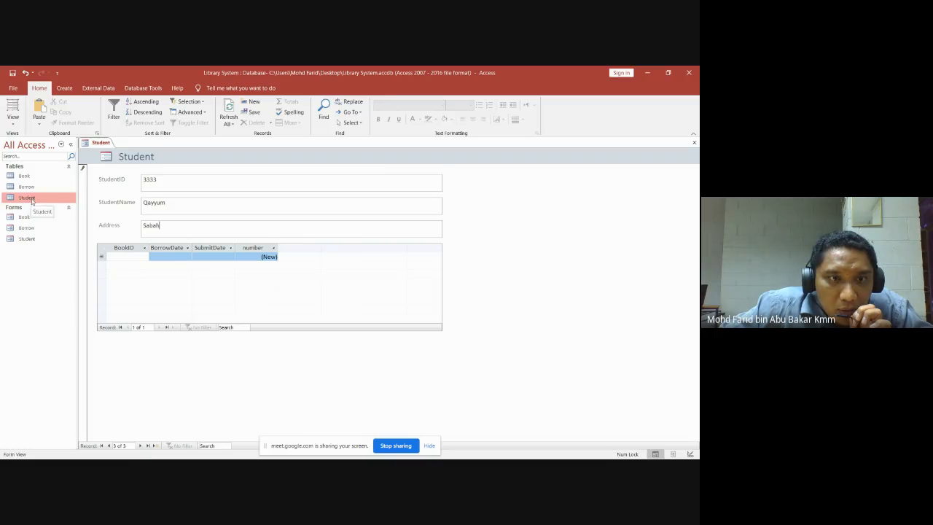
Save the third record, return to the first student, and close the Student form.
left_click(141, 446)
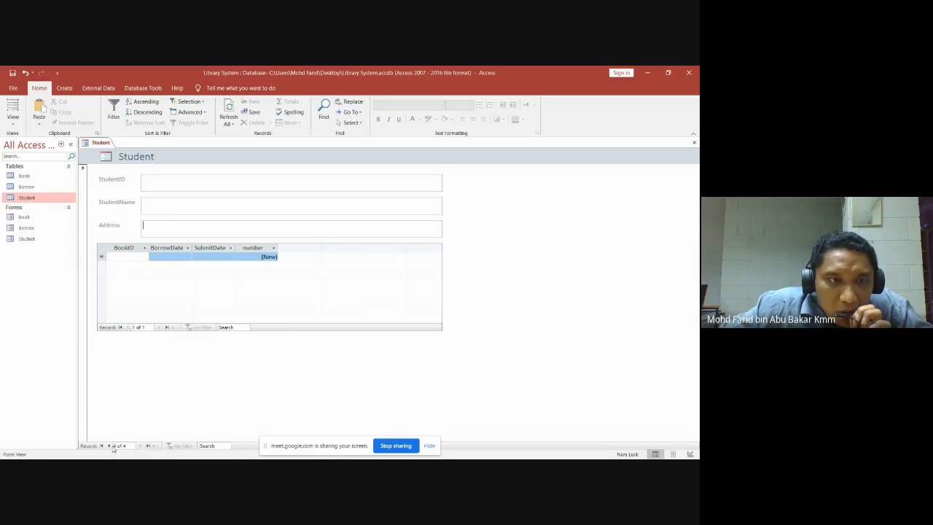
left_click(110, 446)
left_click(109, 446)
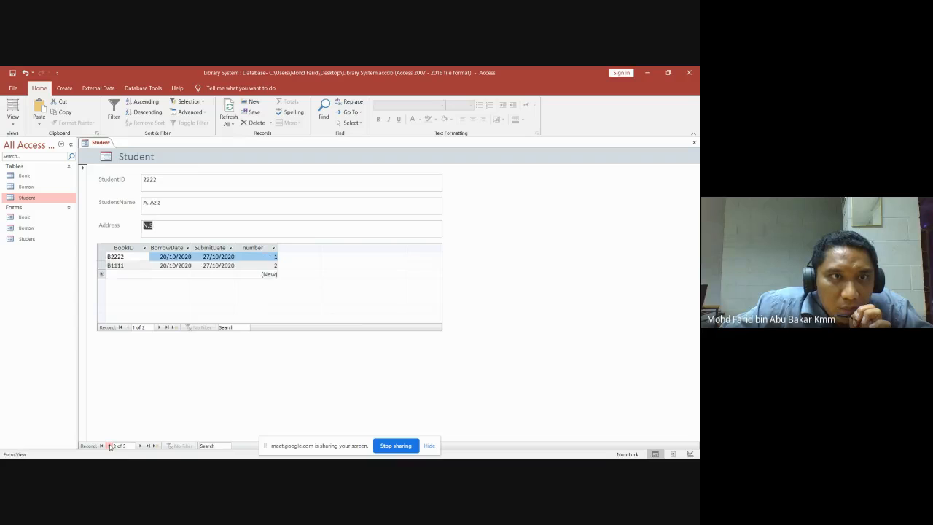
left_click(109, 446)
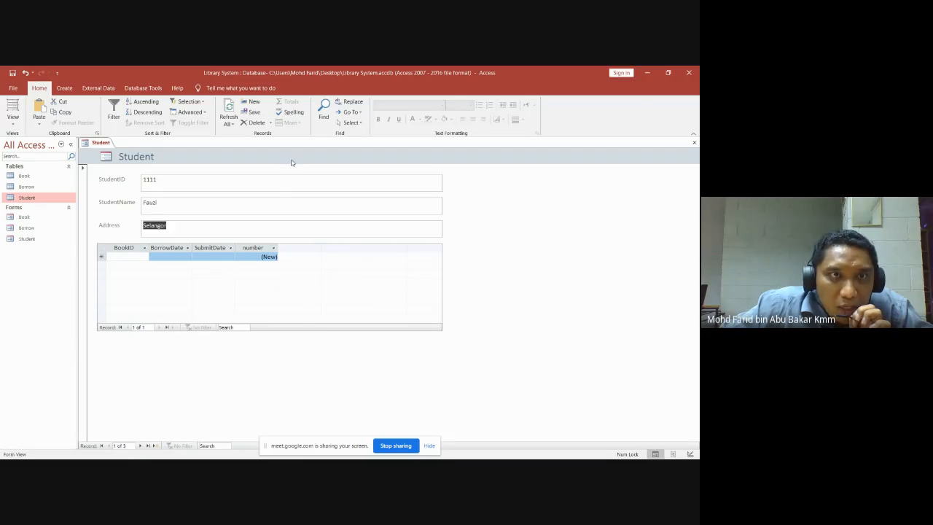
left_click(695, 143)
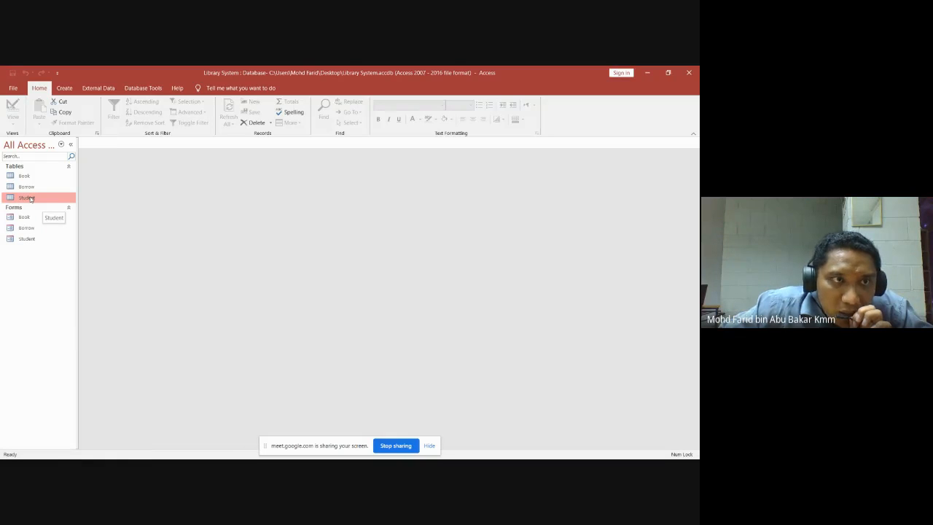
Open the Student table and Student form, and go to the third student record.
double_click(30, 198)
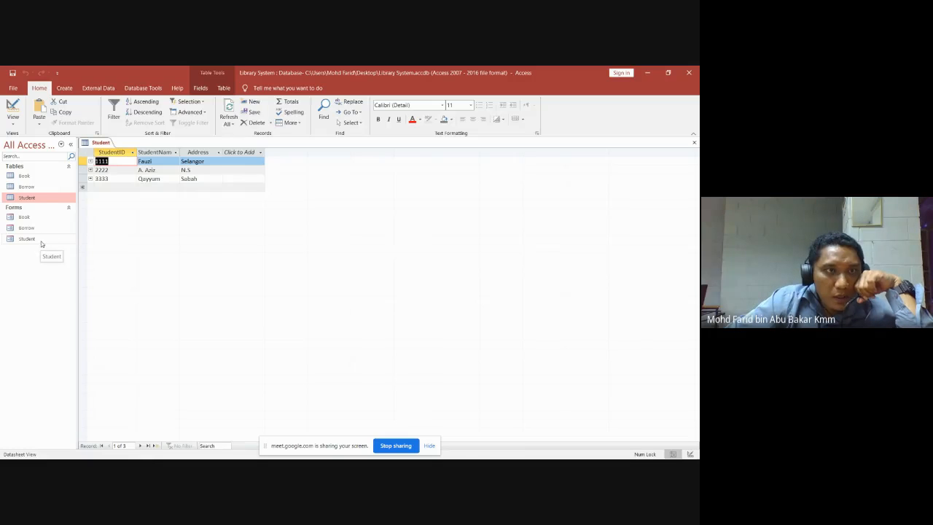
double_click(39, 241)
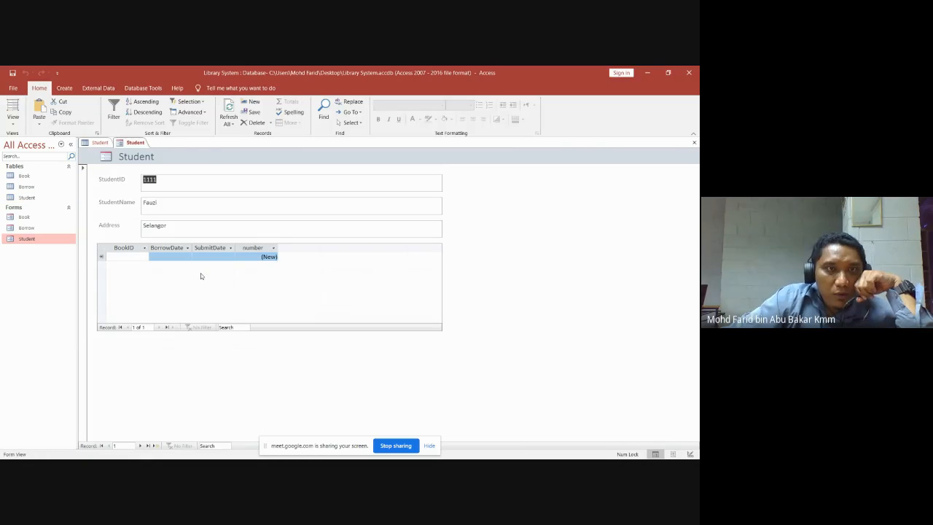
left_click(140, 446)
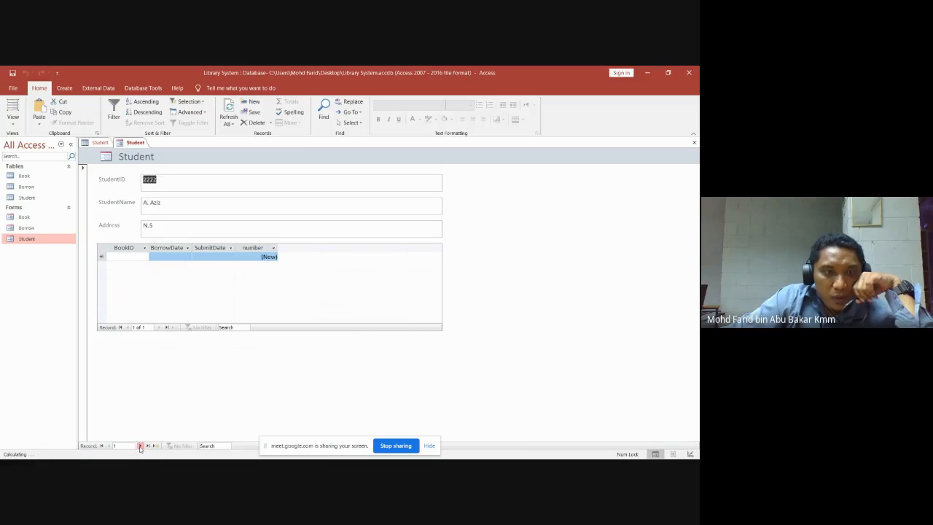
left_click(140, 446)
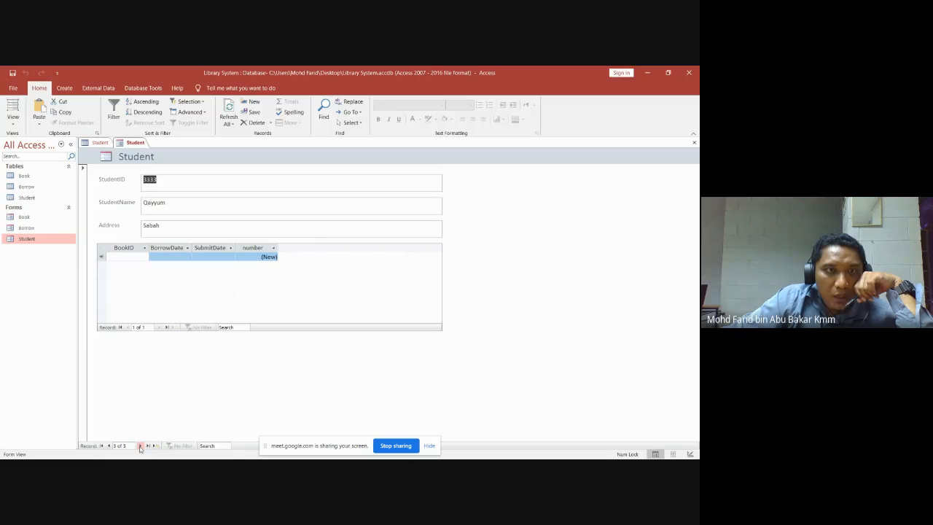
Change student 3333's address from Sabah to Sarawak, save it, and close the form.
left_click(127, 227)
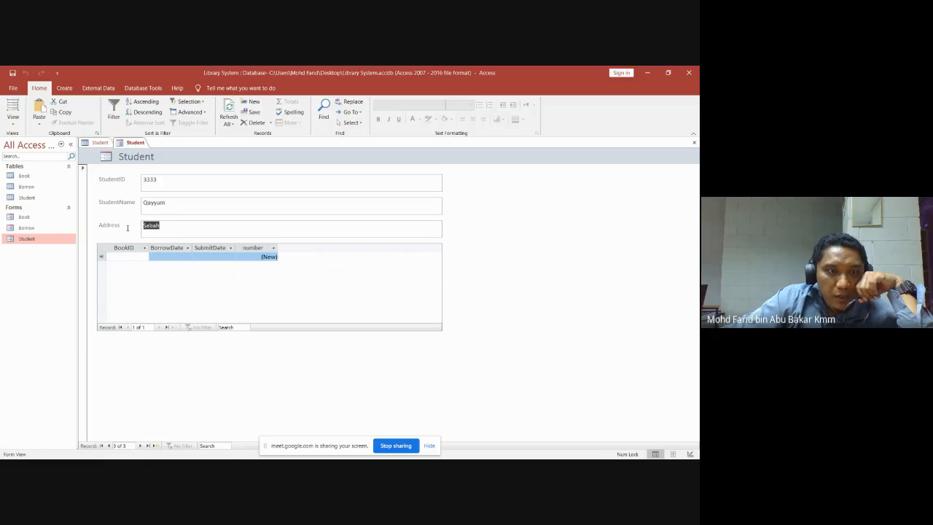
type("Sarawak")
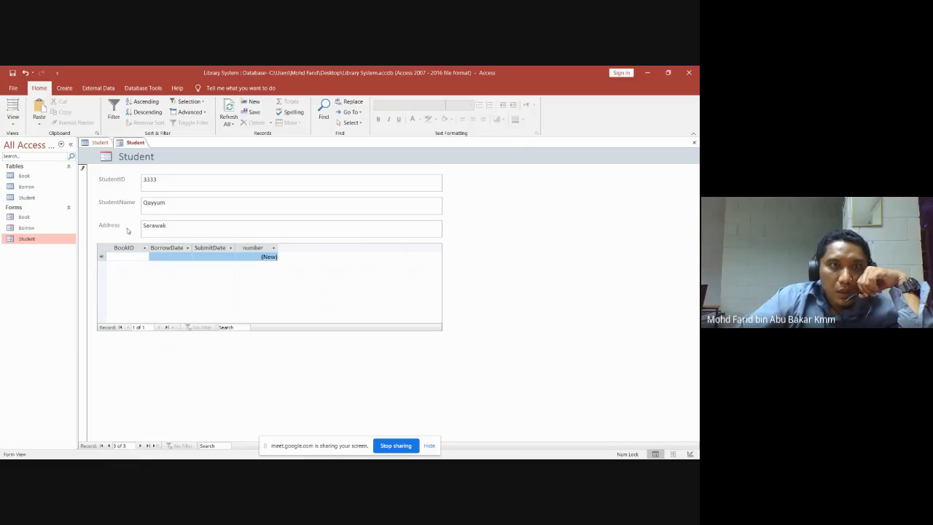
left_click(139, 446)
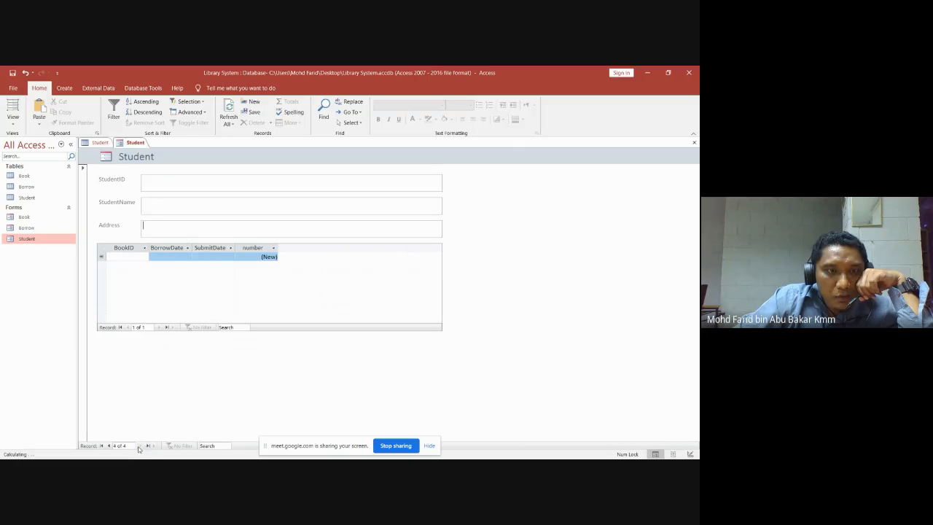
left_click(694, 142)
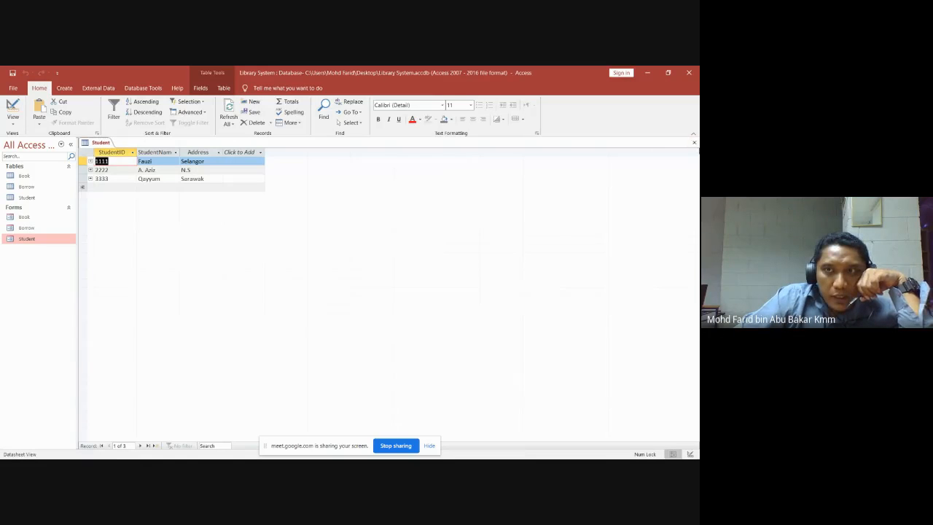
Close, reopen and close the Student table to review its three records.
left_click(694, 142)
left_click(24, 199)
double_click(23, 199)
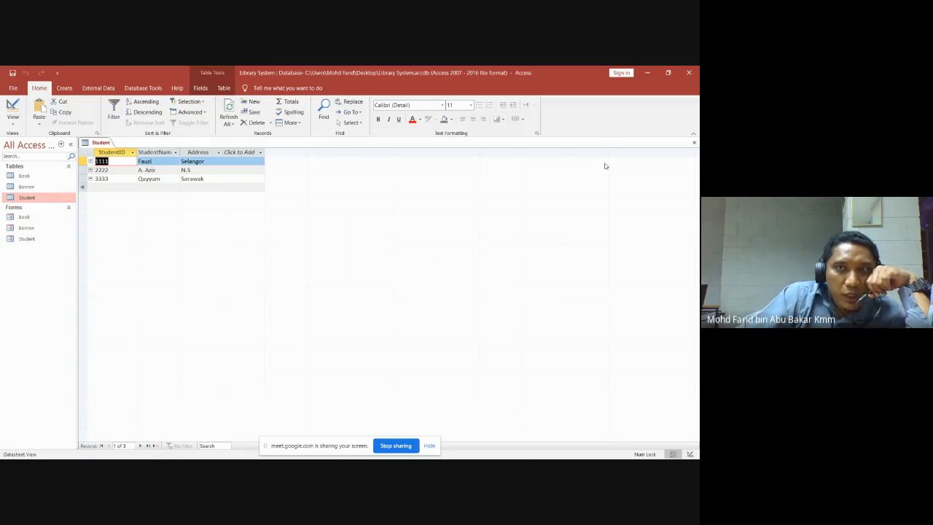
left_click(694, 141)
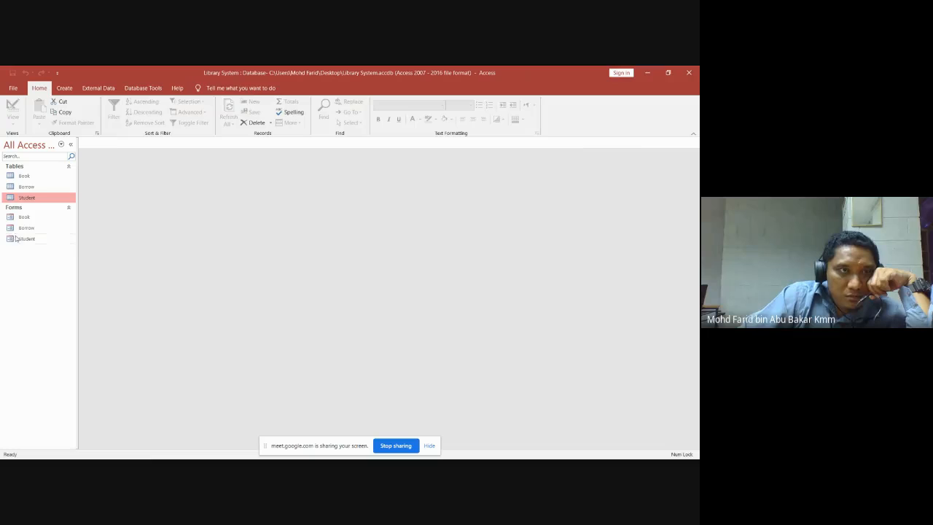
In the Student form's last record, clear StudentID 3333, undo it with Esc, and close the form.
double_click(27, 239)
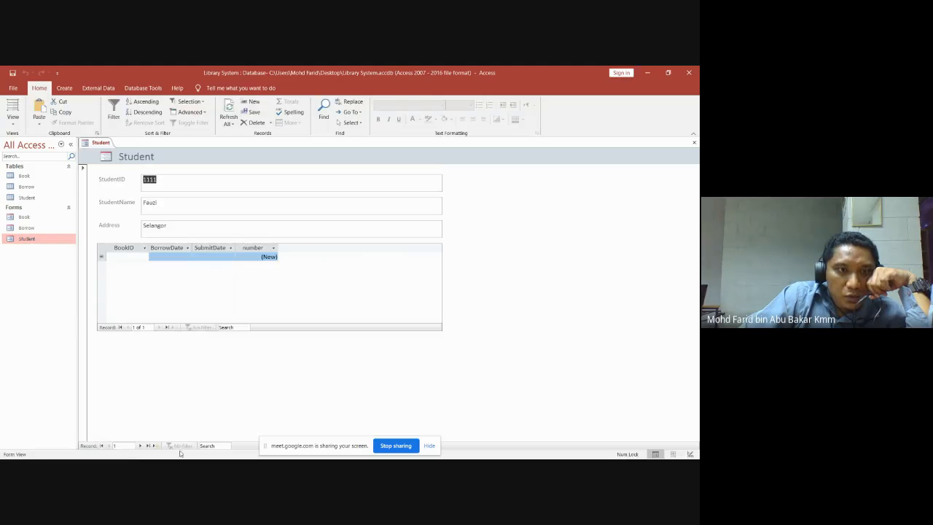
double_click(140, 446)
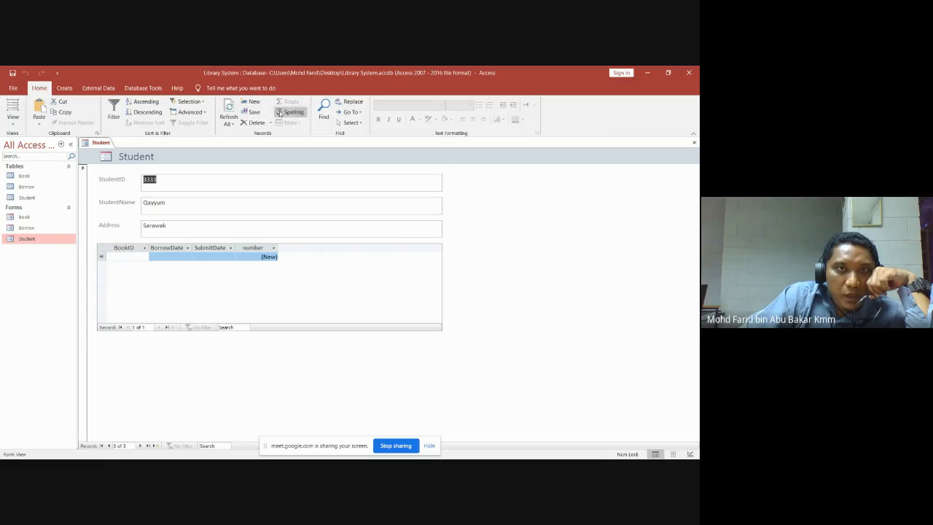
left_click(257, 122)
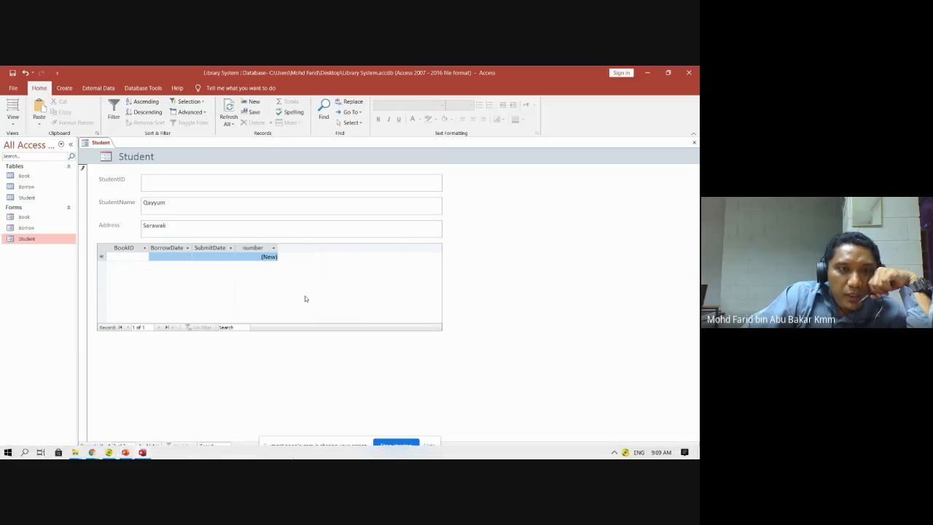
left_click(363, 205)
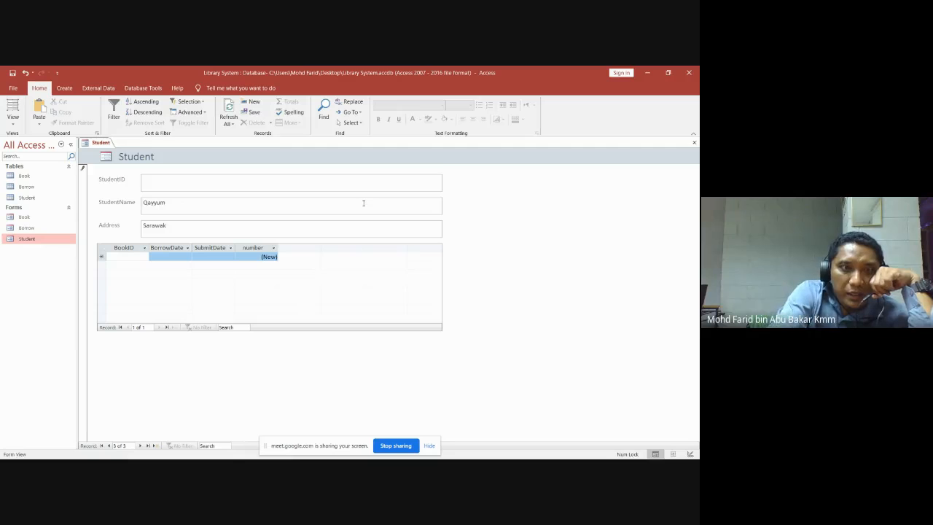
key("Escape")
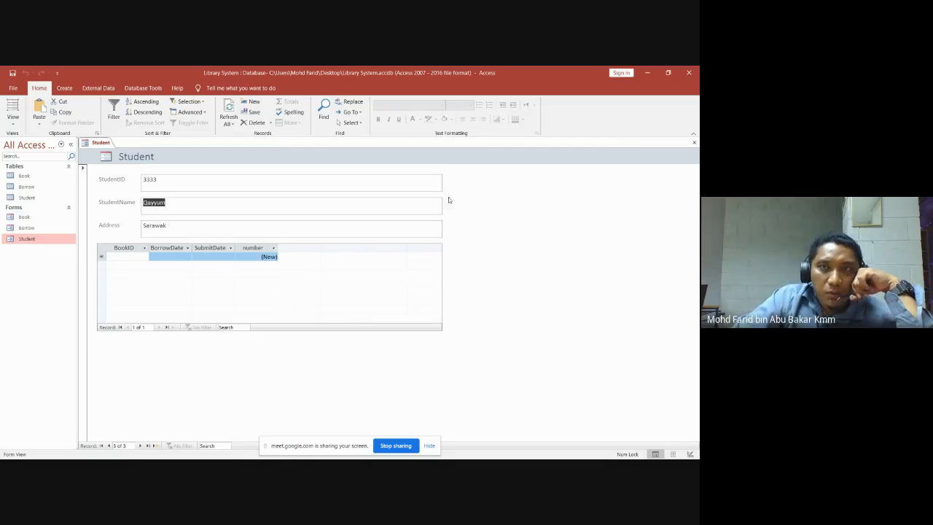
left_click(694, 143)
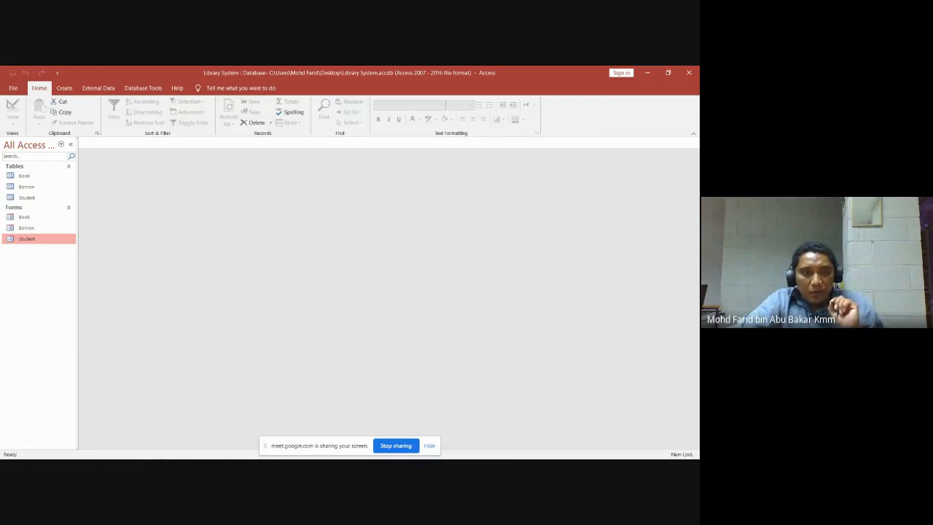
mouse_move(126, 453)
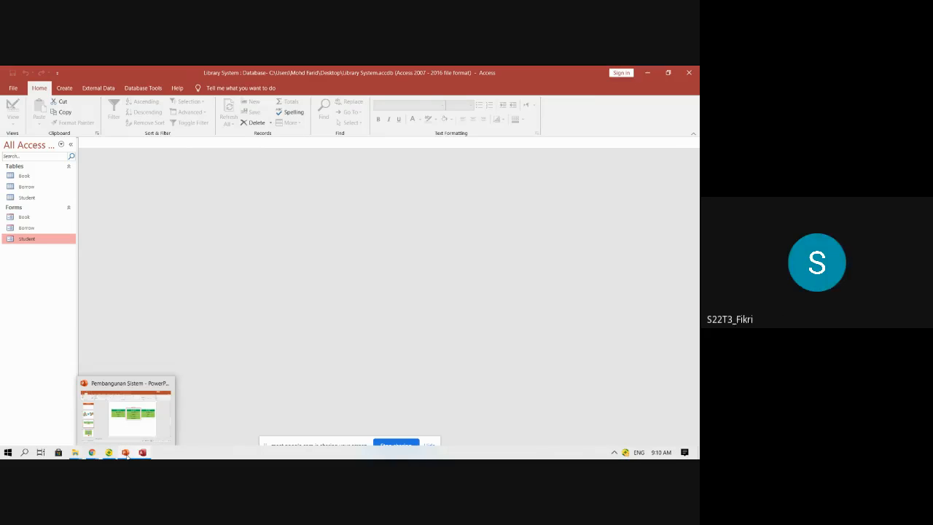
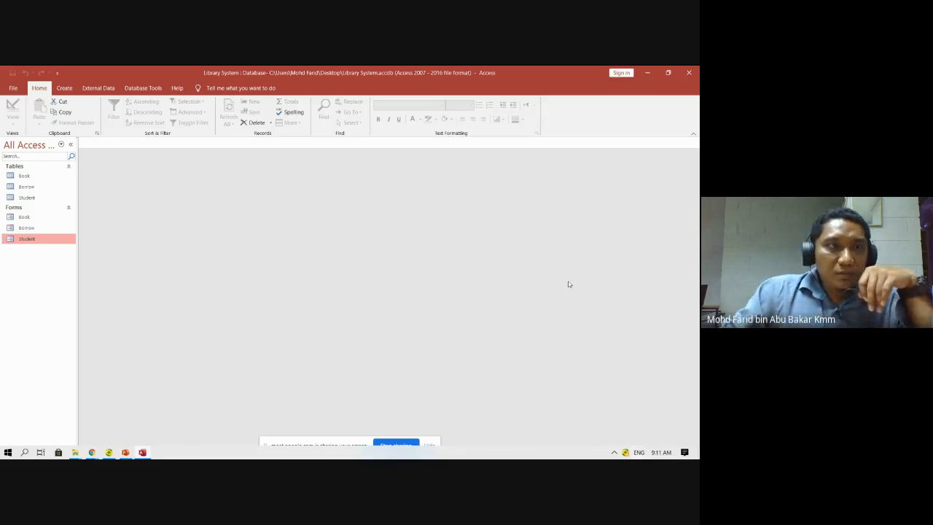
Open the Book, Student and Borrow tables as datasheets to view their records.
double_click(28, 177)
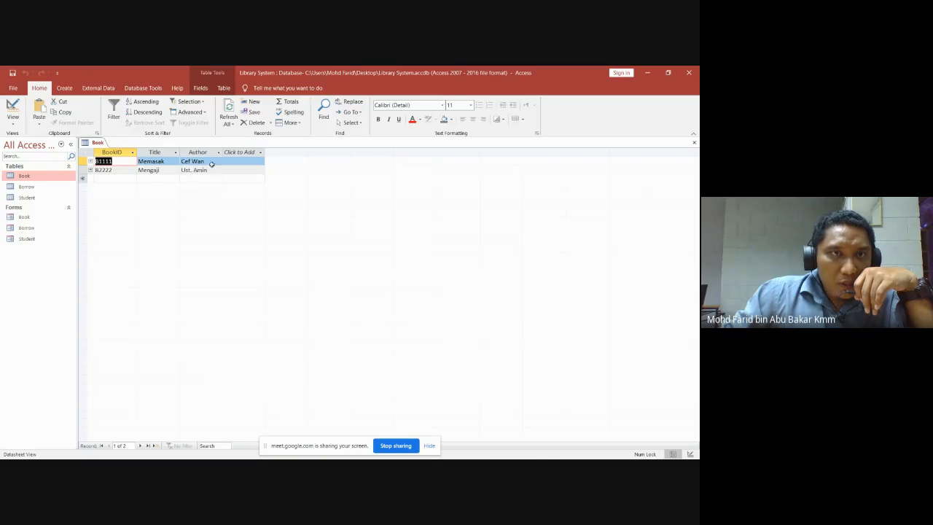
double_click(26, 198)
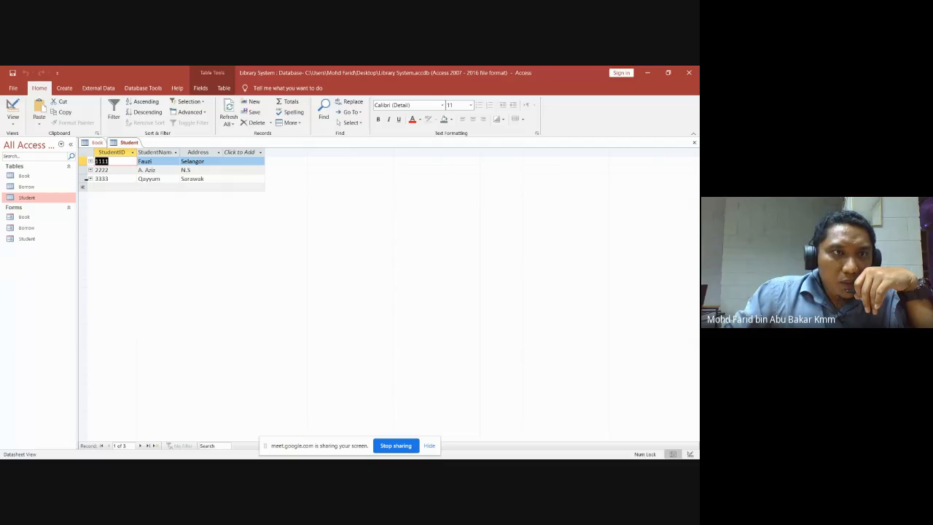
left_click(31, 188)
double_click(30, 188)
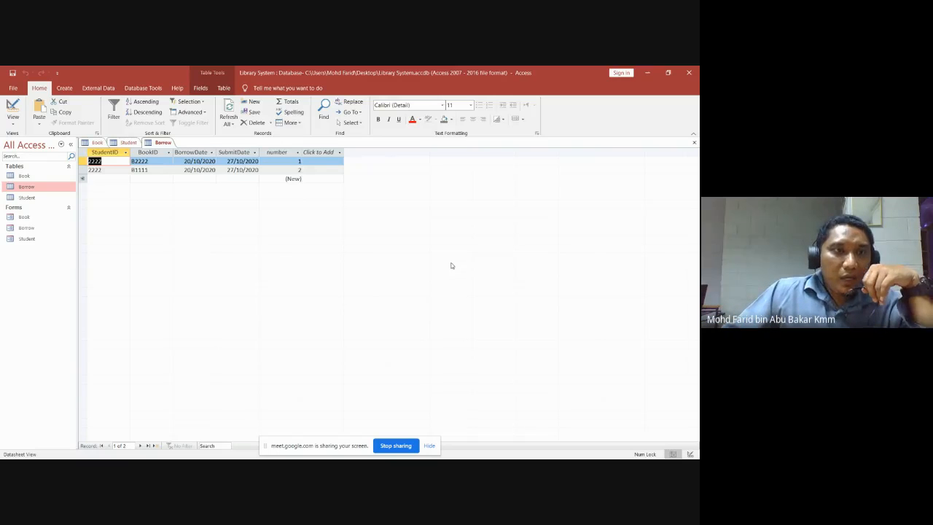
Close the Borrow, Student and Book datasheets one after another.
left_click(694, 142)
left_click(694, 142)
left_click(694, 142)
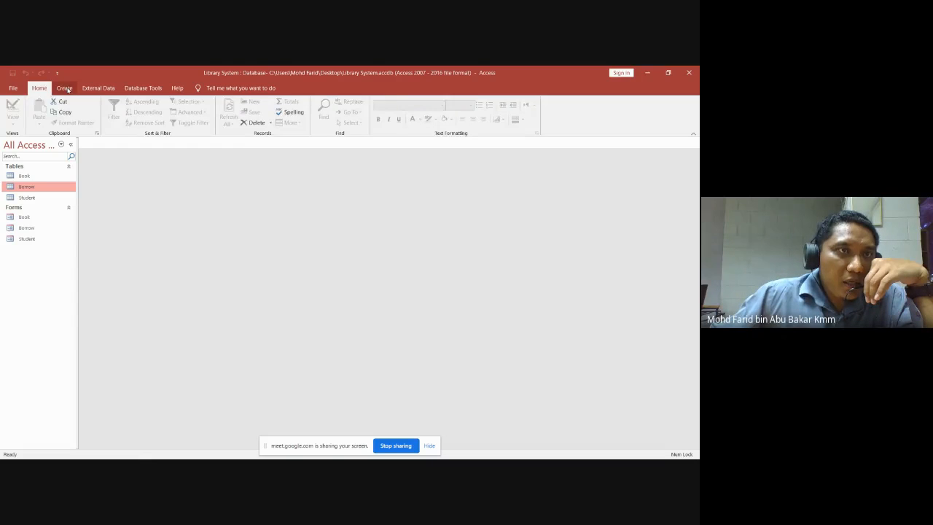
Start a new Query Design and select Book, Borrow and Student in Show Table.
left_click(65, 89)
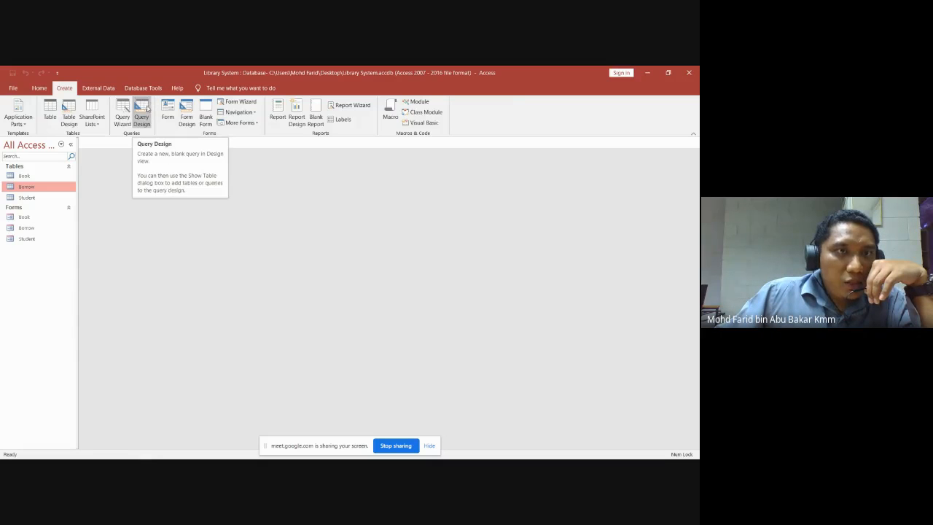
left_click(144, 109)
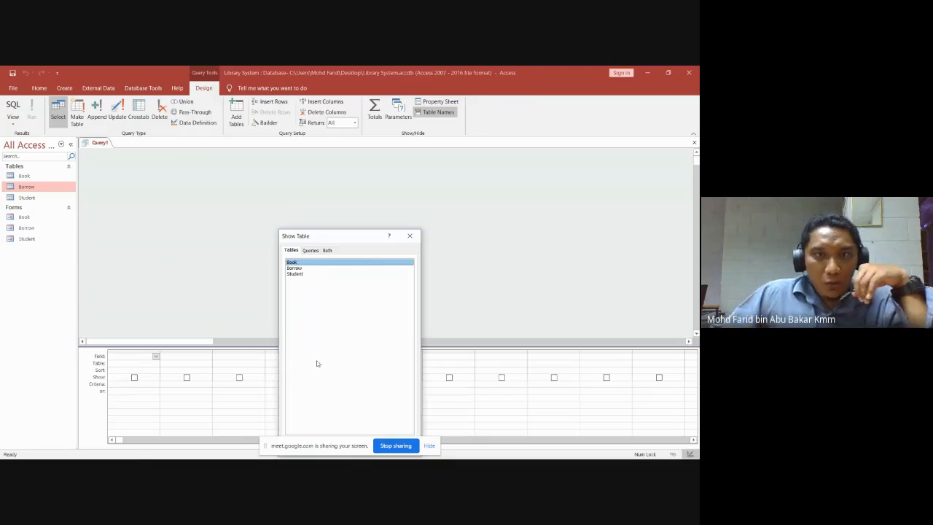
left_click_drag(358, 237, 385, 163)
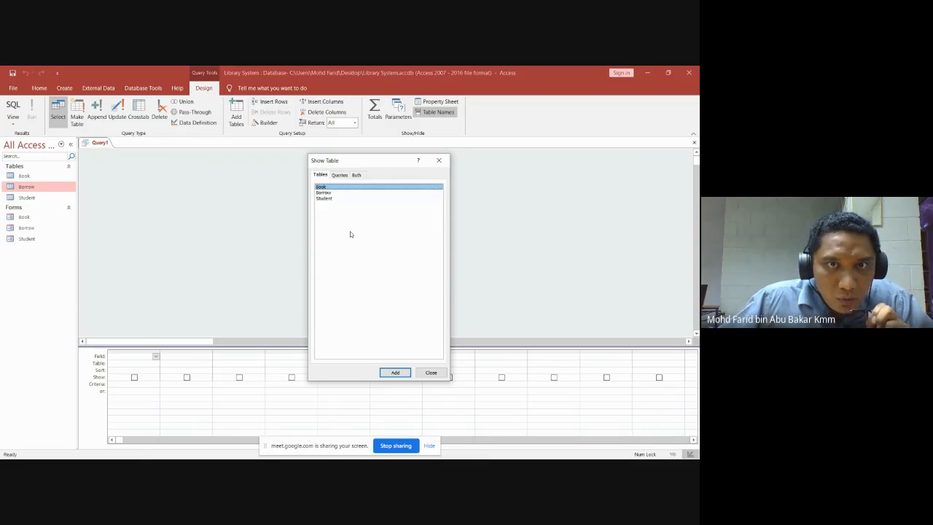
left_click_drag(351, 235, 323, 186)
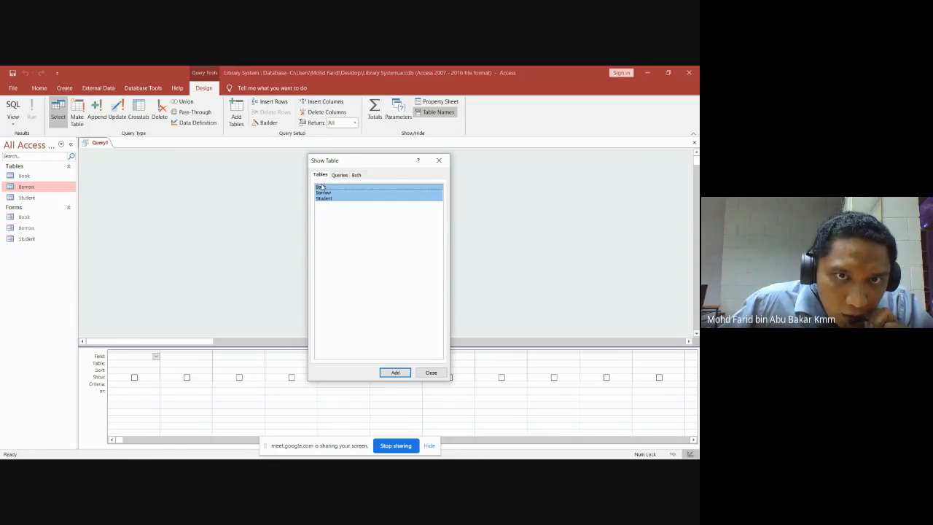
Add the Book, Borrow and Student tables to Query1 and line their field lists up in a row.
left_click(394, 374)
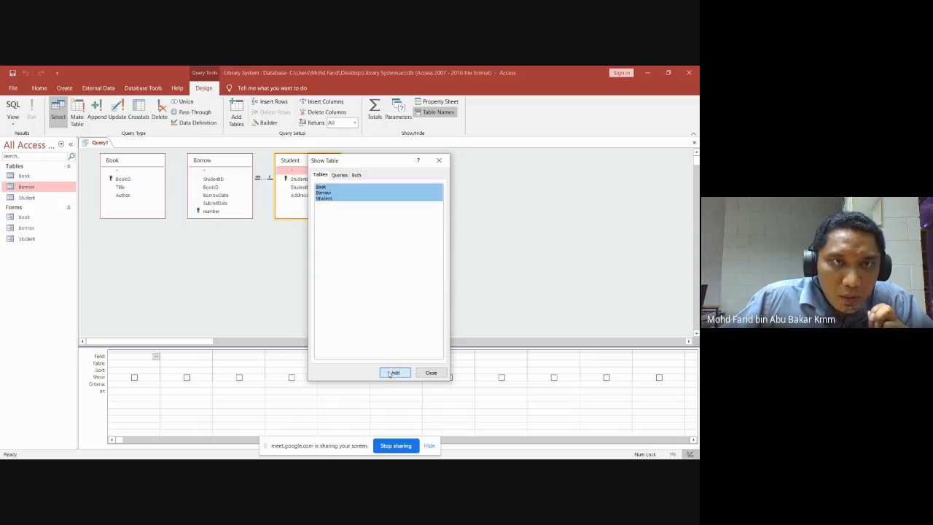
left_click(431, 373)
left_click_drag(308, 163, 453, 185)
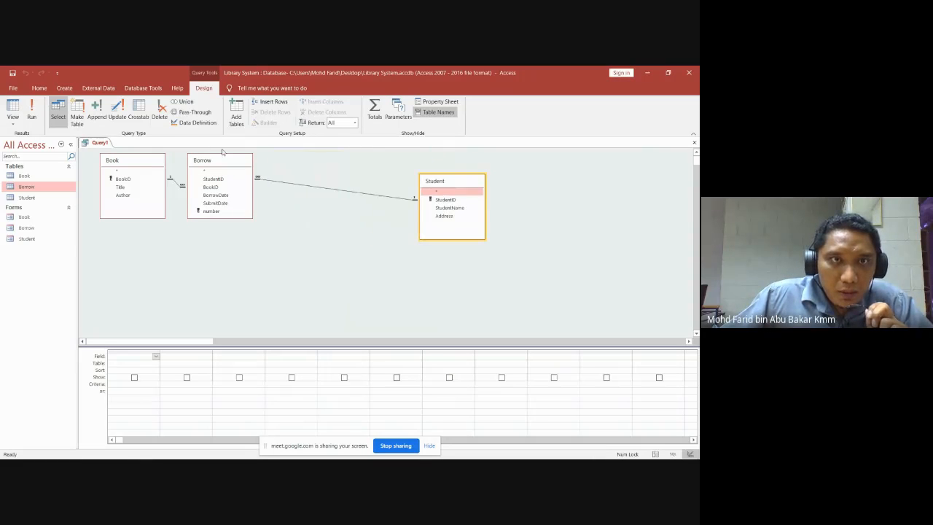
left_click_drag(228, 160, 305, 167)
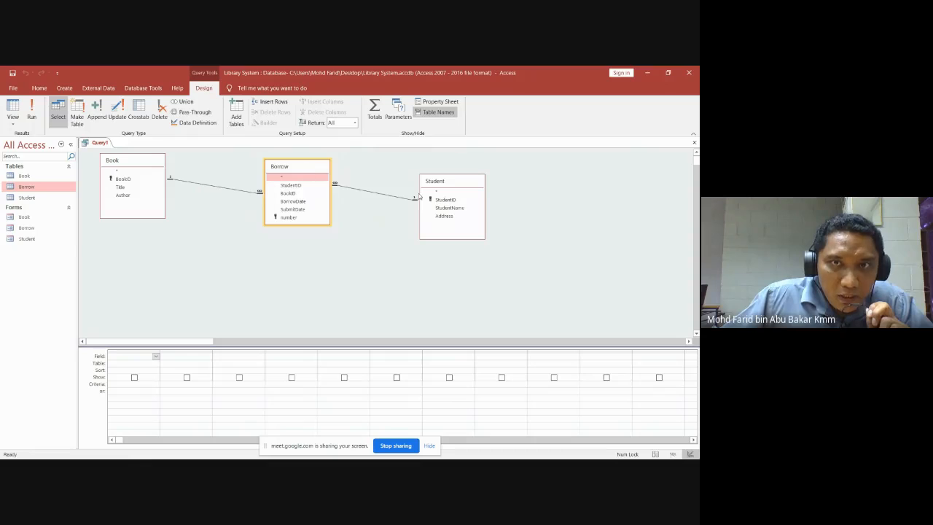
left_click_drag(459, 185, 496, 169)
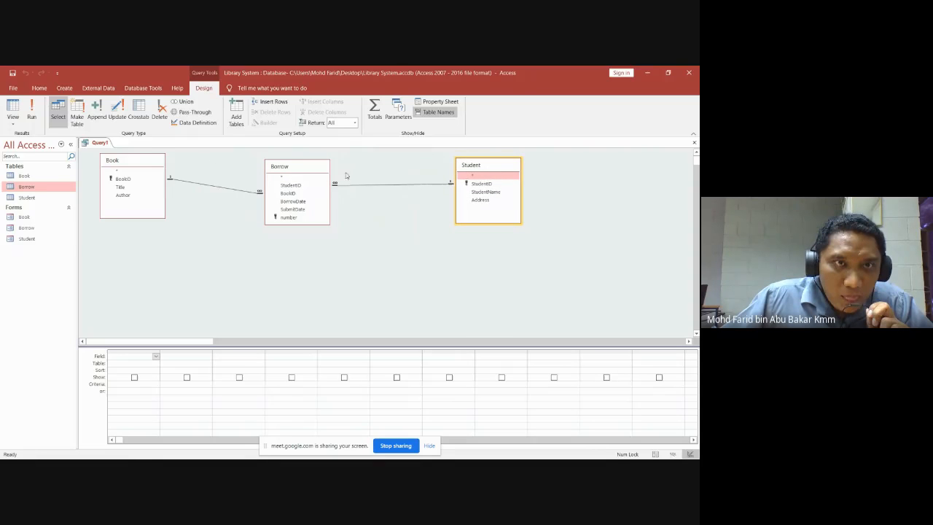
mouse_move(150, 160)
left_mouse_down()
mouse_move(165, 175)
mouse_move(158, 164)
left_mouse_up()
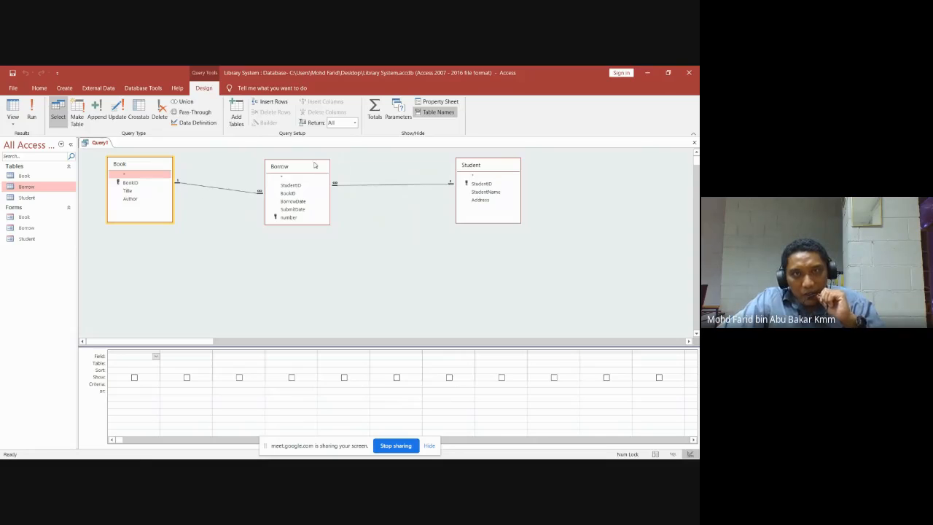
left_click_drag(314, 165, 328, 162)
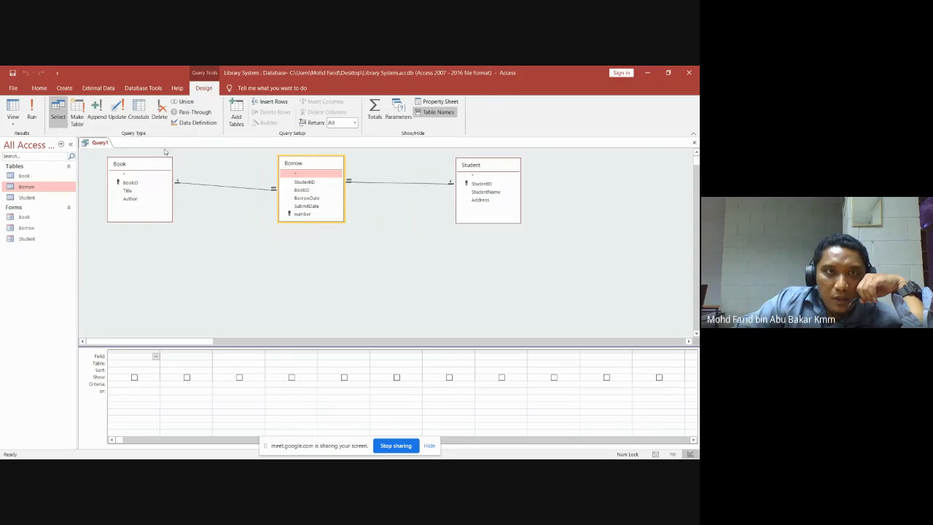
Reorder the field lists left to right as Student, Borrow, Book.
left_click_drag(154, 163, 504, 247)
left_click_drag(497, 170, 193, 164)
left_click_drag(492, 249, 505, 180)
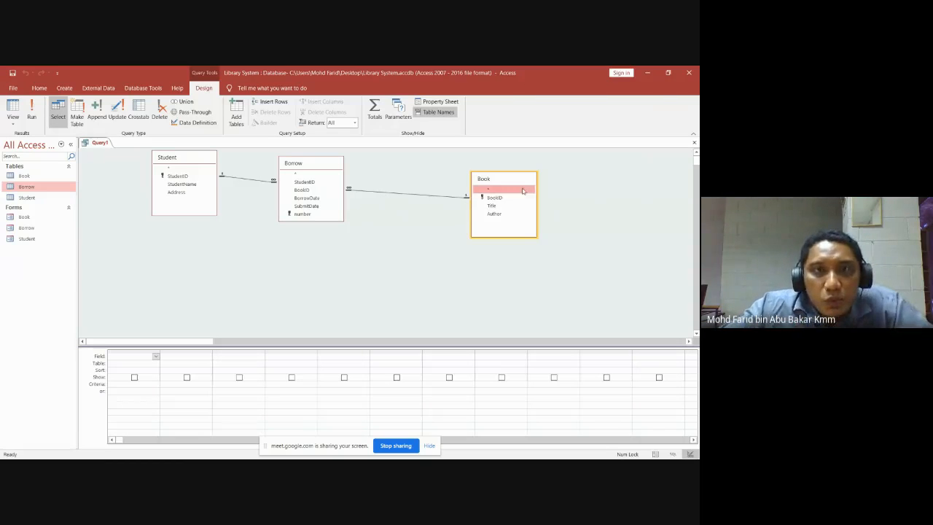
left_click_drag(188, 158, 180, 187)
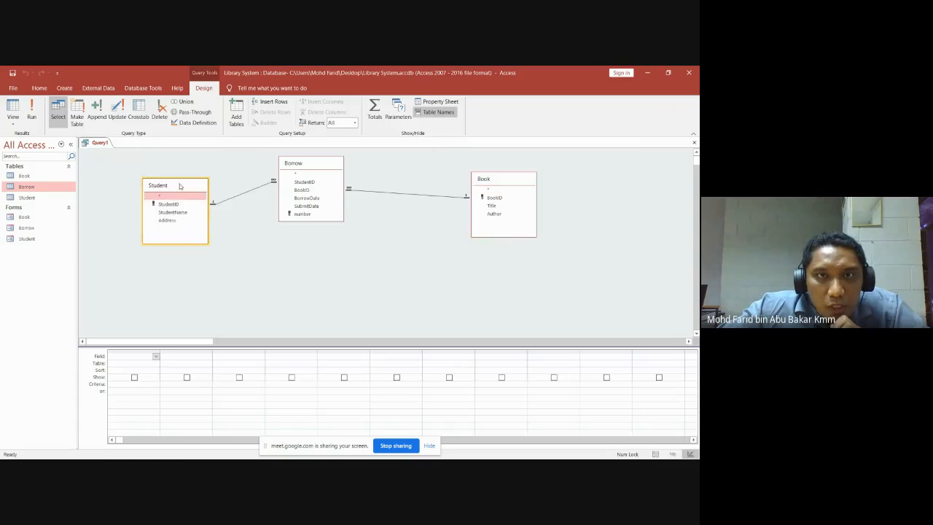
left_click_drag(321, 162, 353, 168)
left_click_drag(503, 184, 521, 180)
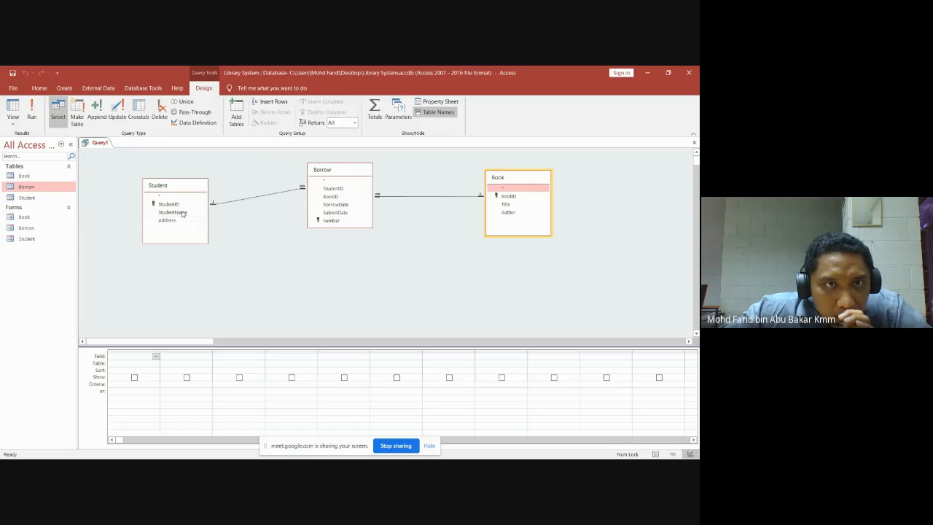
Add StudentName from Student and Author from Book to the query grid.
double_click(182, 213)
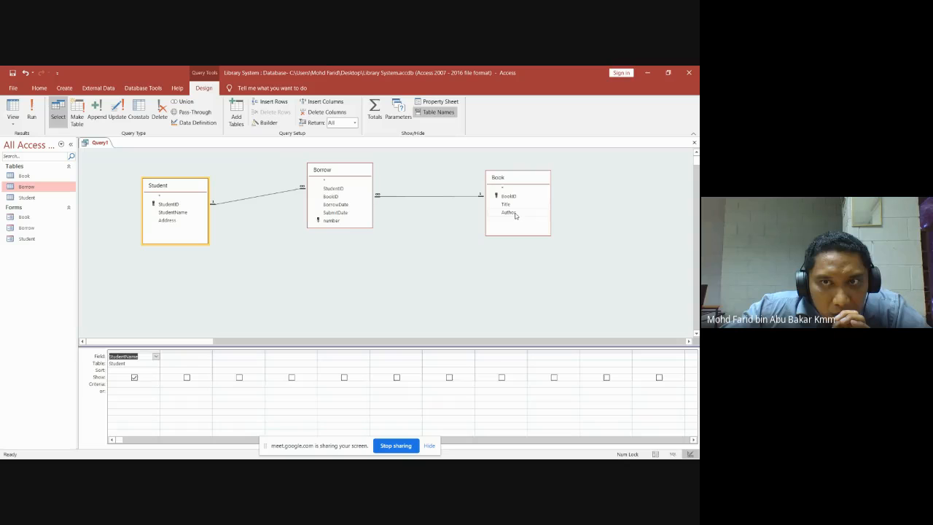
double_click(515, 213)
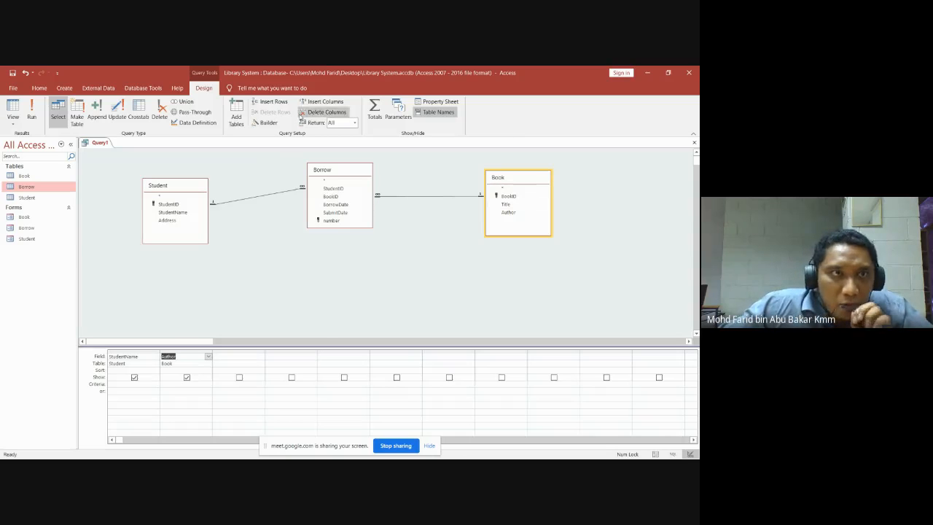
Run Query1 to list the two StudentName and Author records.
left_click(32, 111)
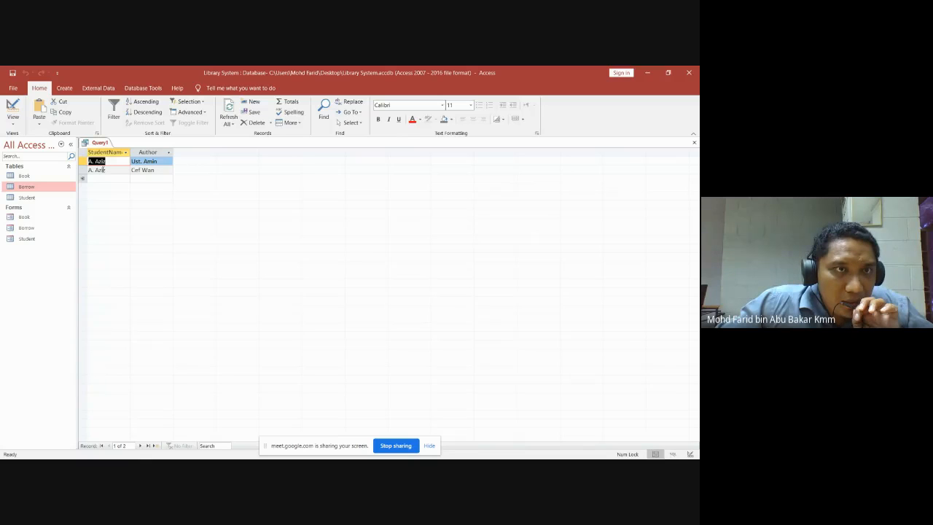
Save the query as Query1 on closing, then reopen it from the navigation pane.
left_click(695, 143)
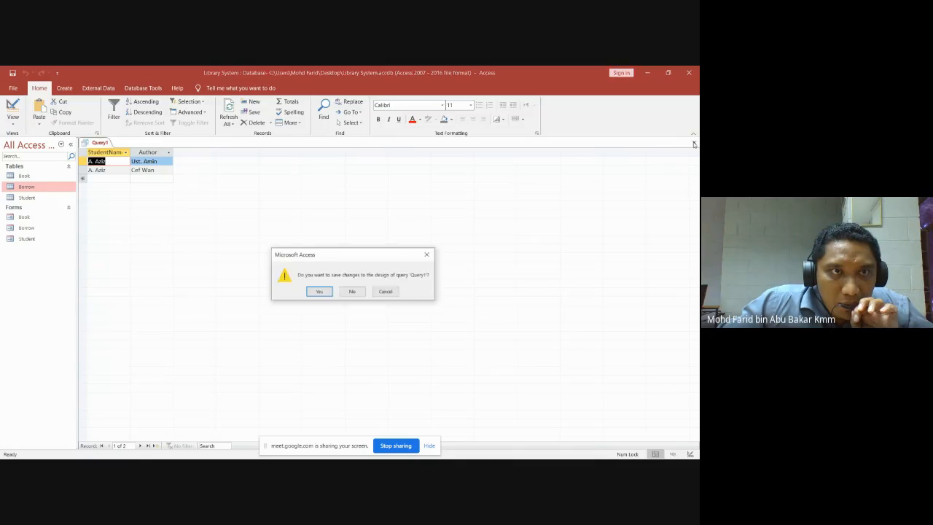
left_click(325, 295)
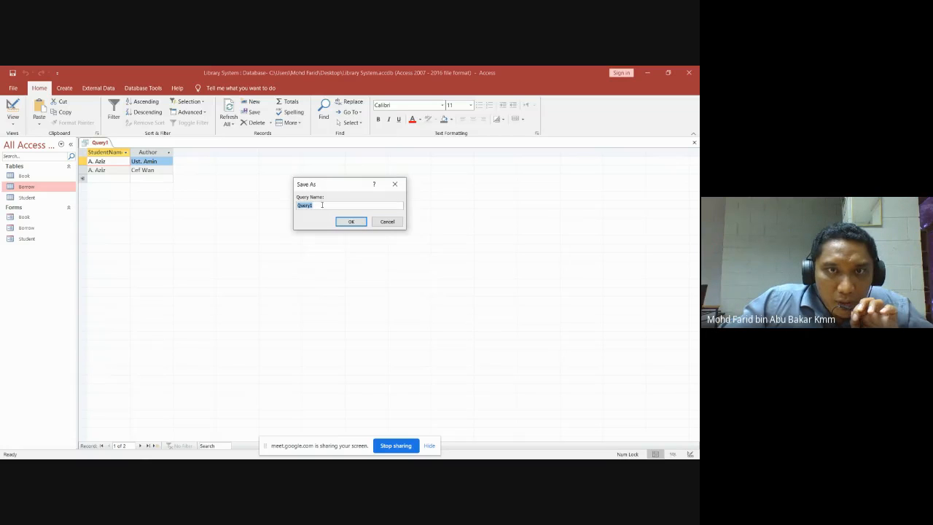
left_click(349, 222)
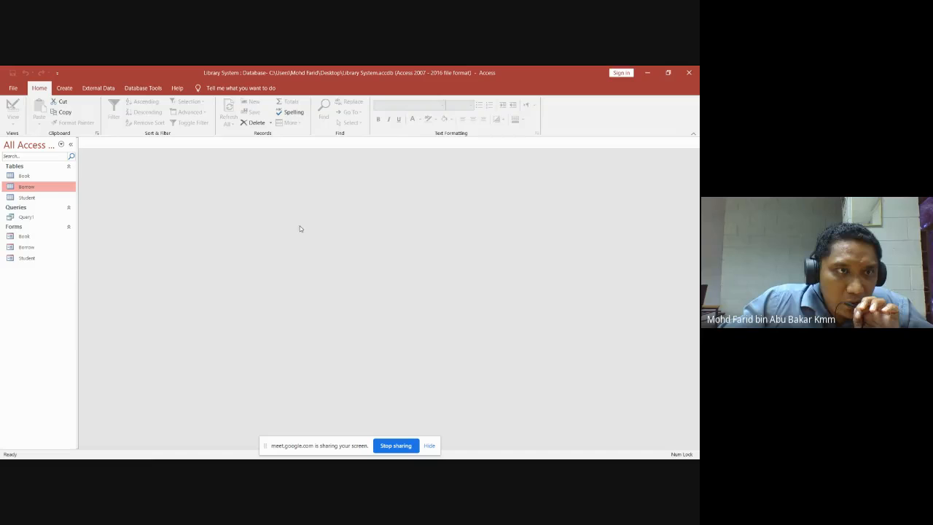
double_click(27, 217)
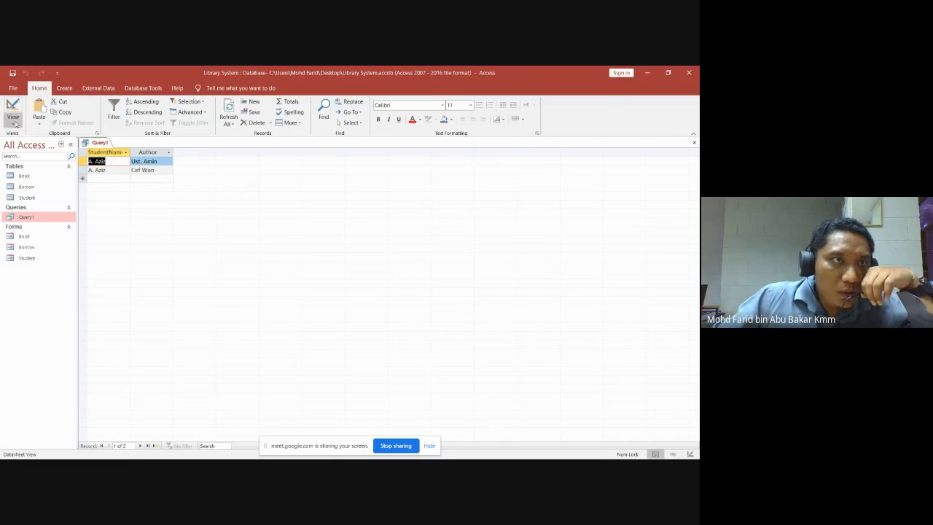
Switch Query1 to Design View, close and reopen it, then return to Design View.
left_click(15, 123)
left_click(31, 183)
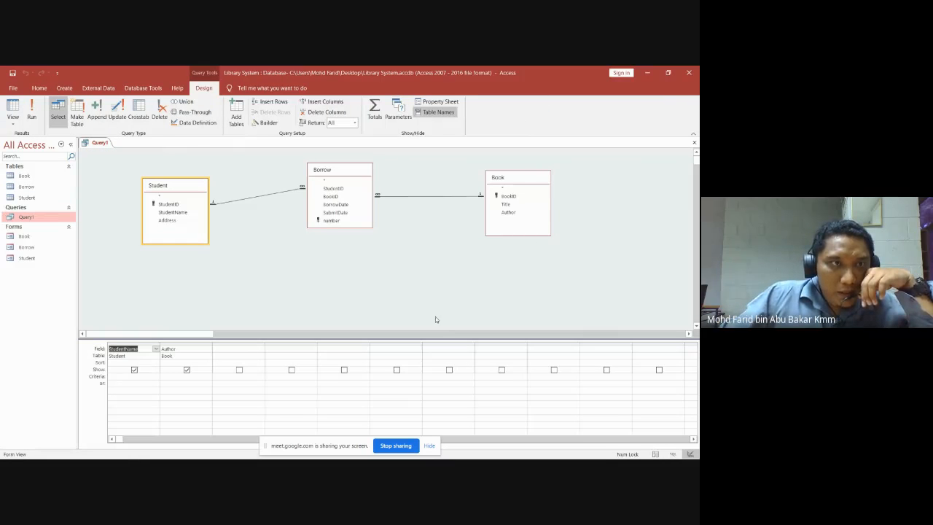
left_click(694, 142)
double_click(27, 217)
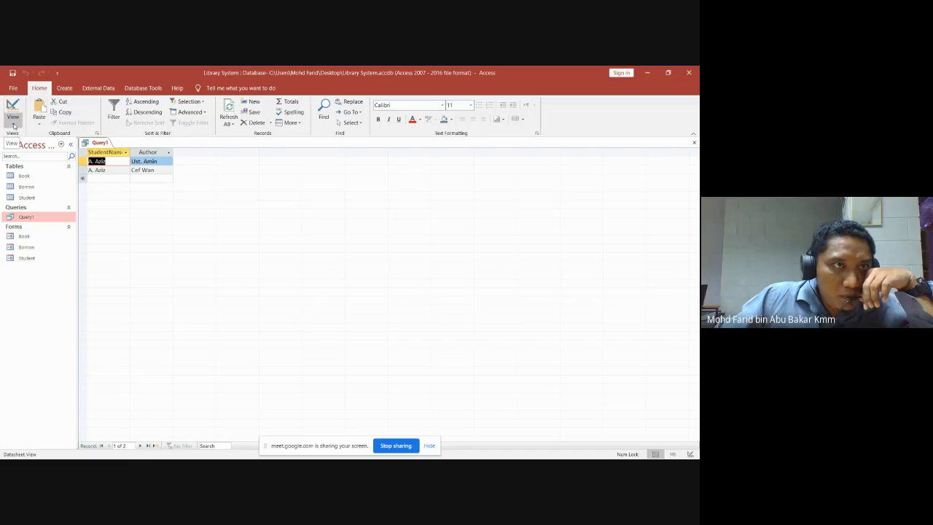
left_click(13, 124)
left_click(40, 180)
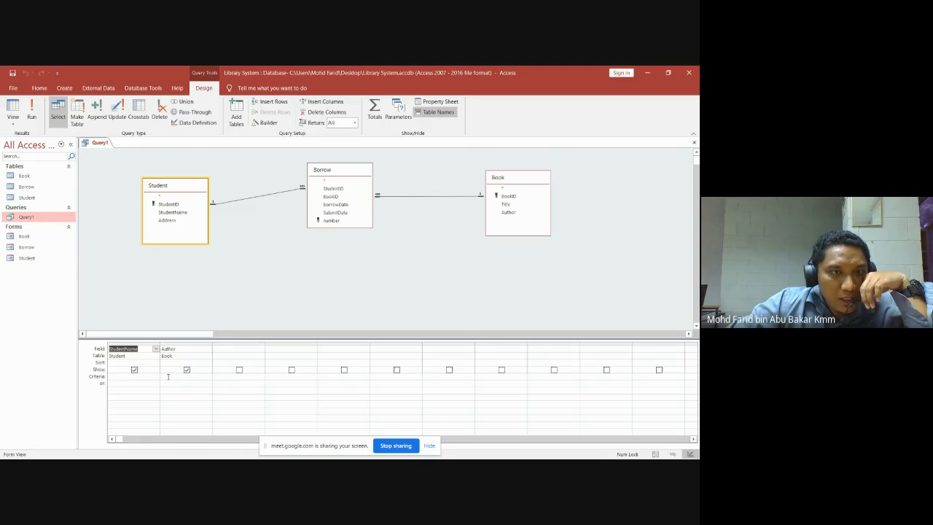
Give Author a Like wildcard criterion, then bring up PowerPoint's SISTEM PINJAMAN BUKU slide.
left_click(167, 377)
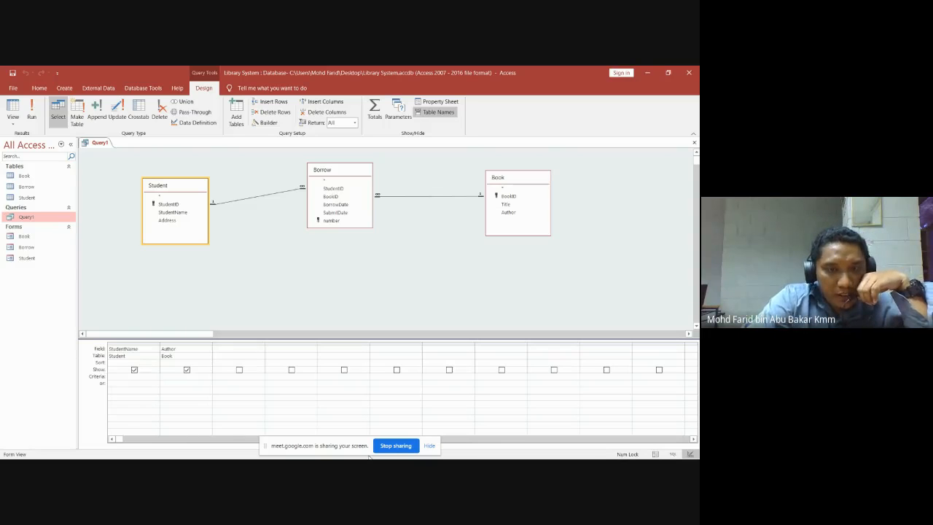
type("like")
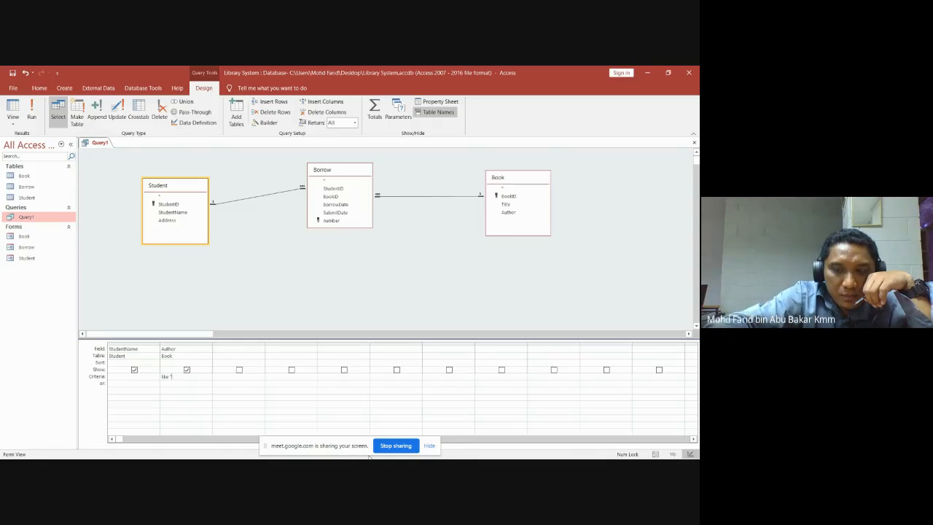
type("*")
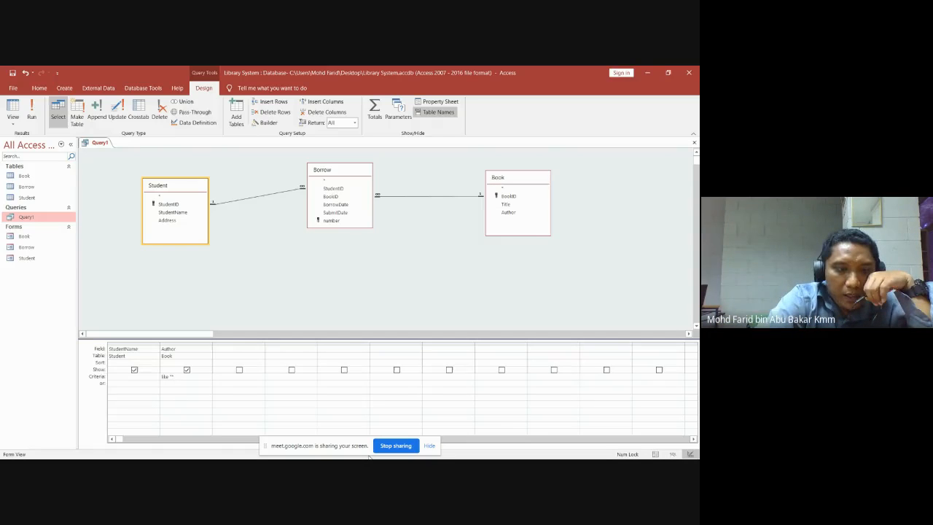
type("Amin")
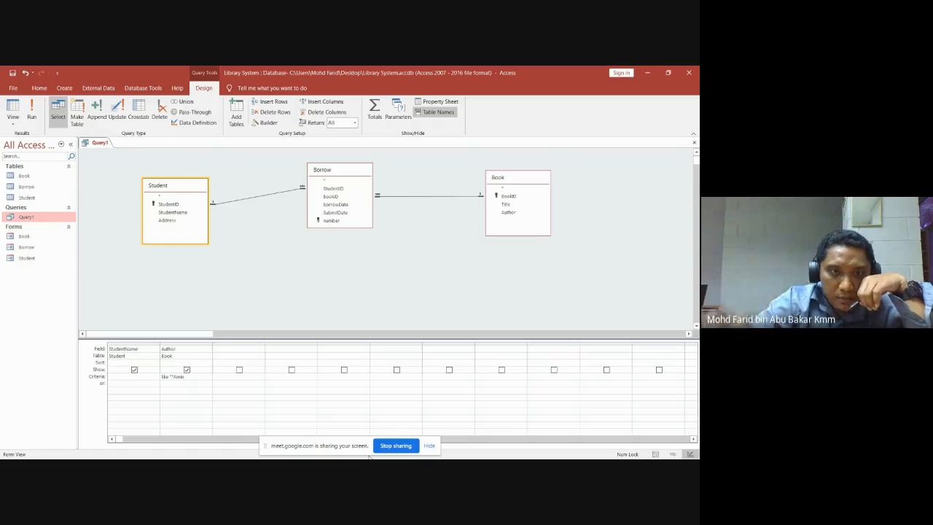
type("*\"")
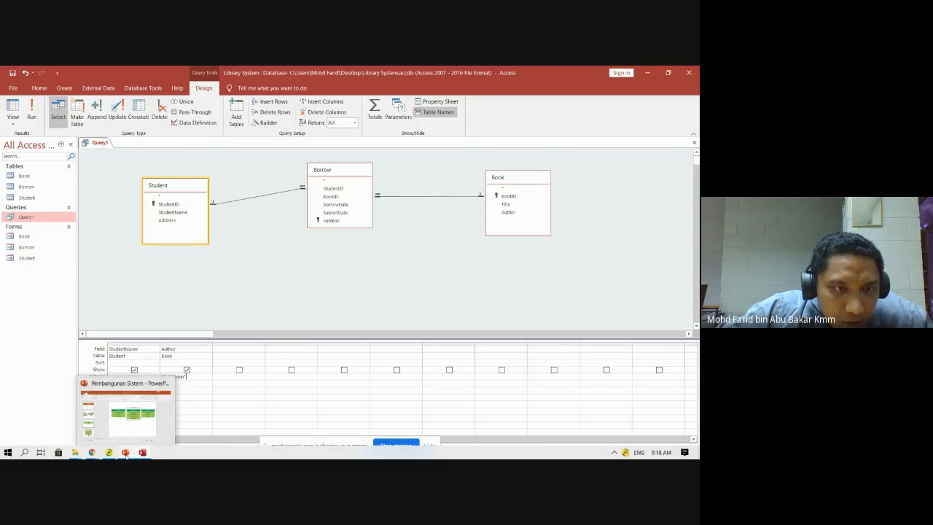
left_click(126, 453)
scroll(335, 327, "down", 1)
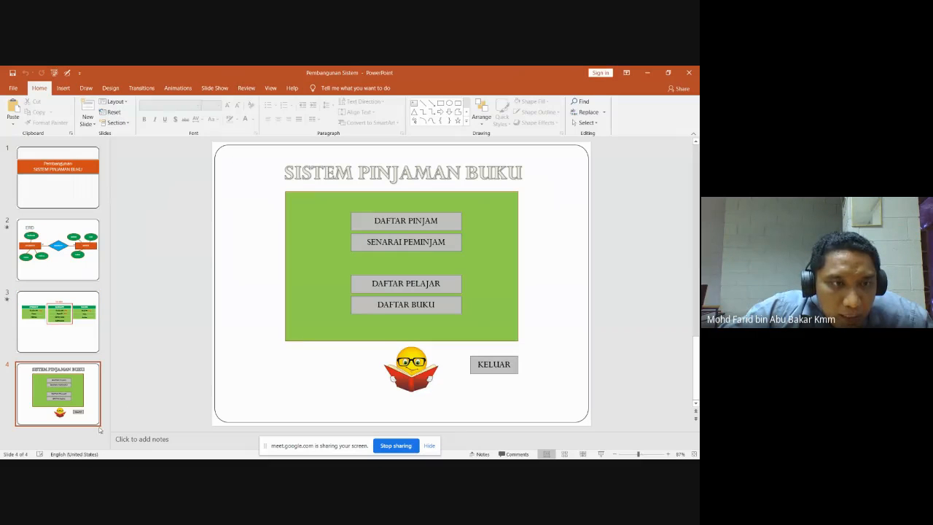
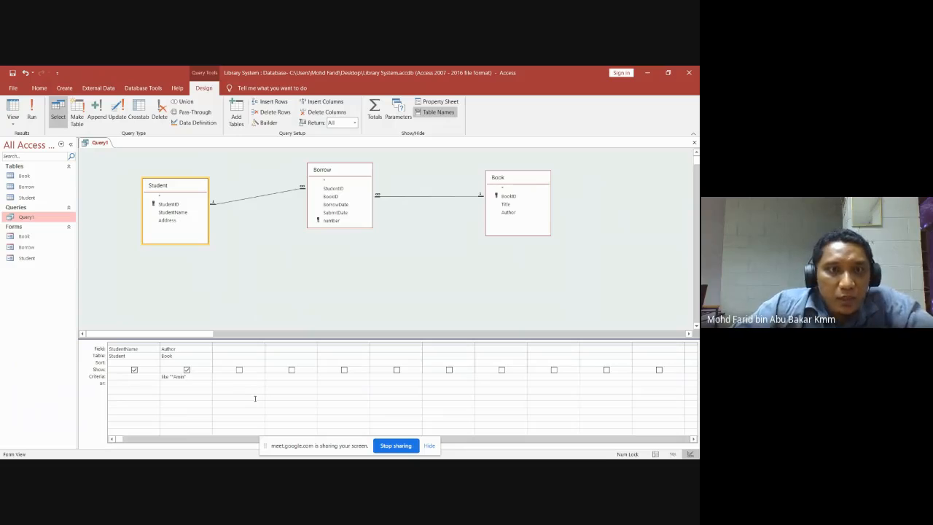
Run Query1 to get its single StudentName–Author record, then bring up the Google Meet window.
left_click(32, 109)
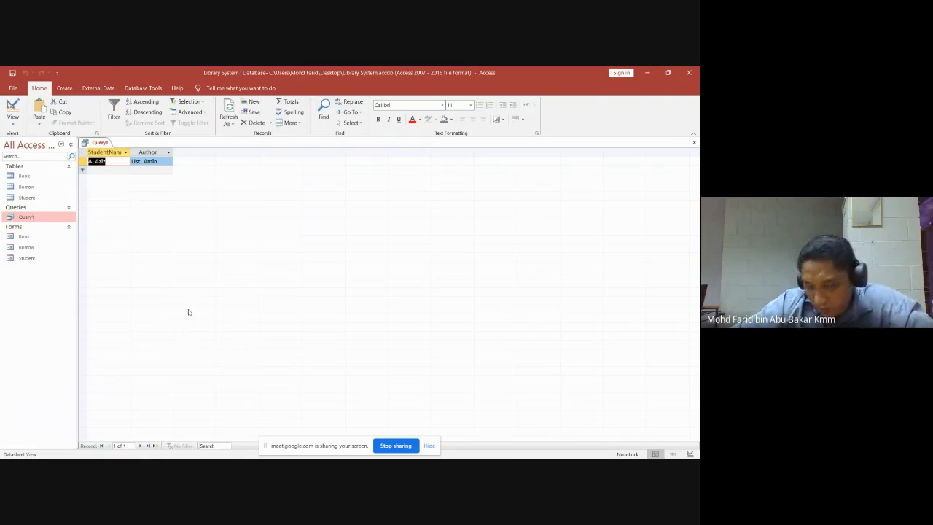
mouse_move(191, 457)
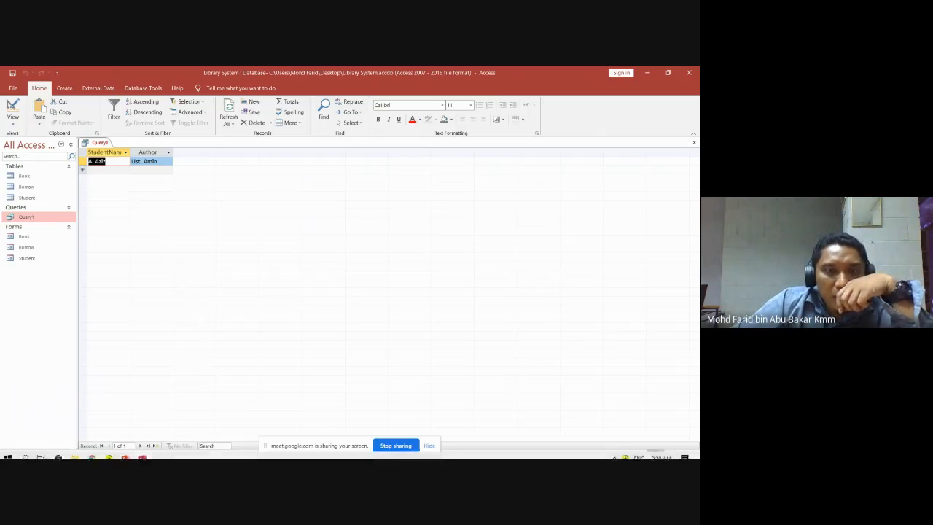
mouse_move(92, 452)
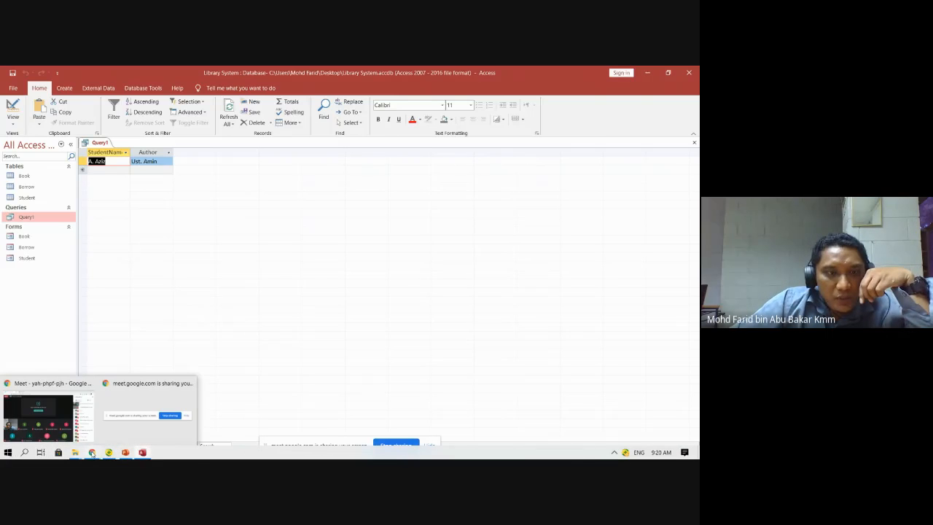
left_click(47, 417)
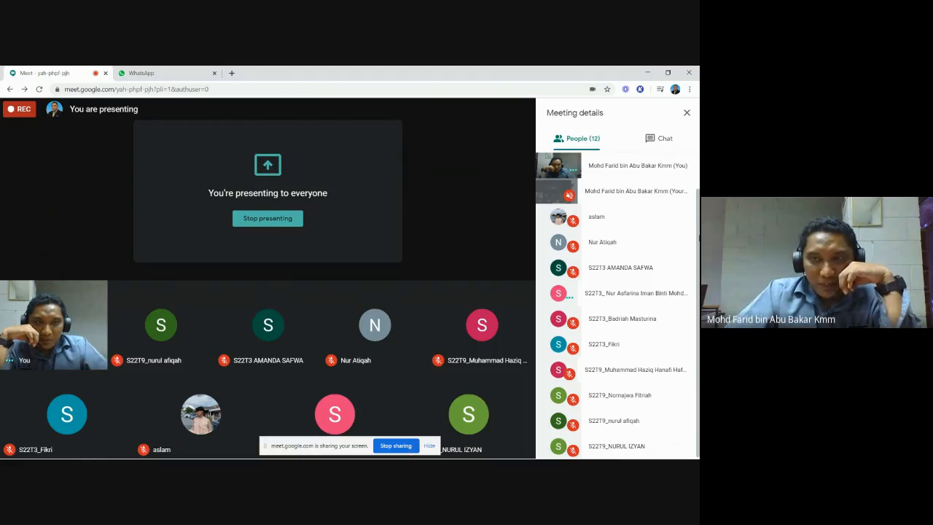
Open Meet's People panel to review the 12 participants, then return to Query1's datasheet in Access.
mouse_move(522, 439)
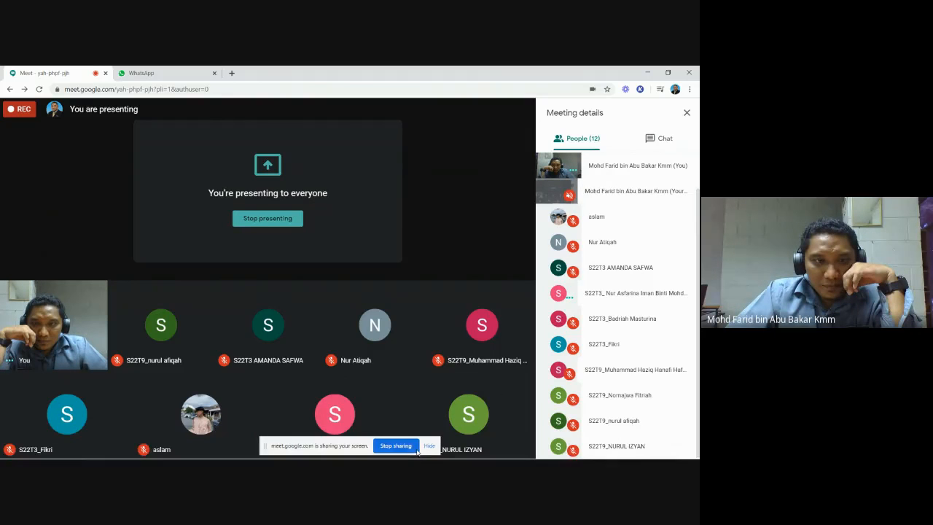
left_click(143, 453)
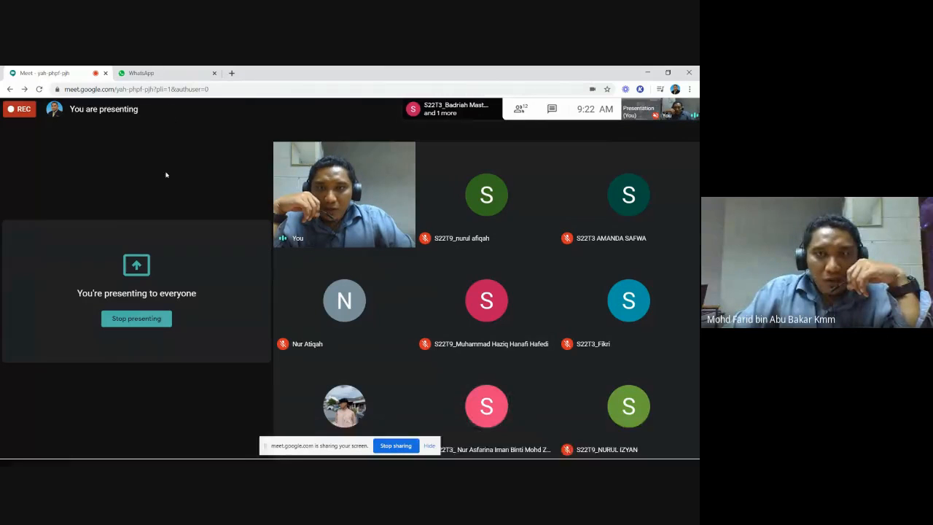
left_click(523, 109)
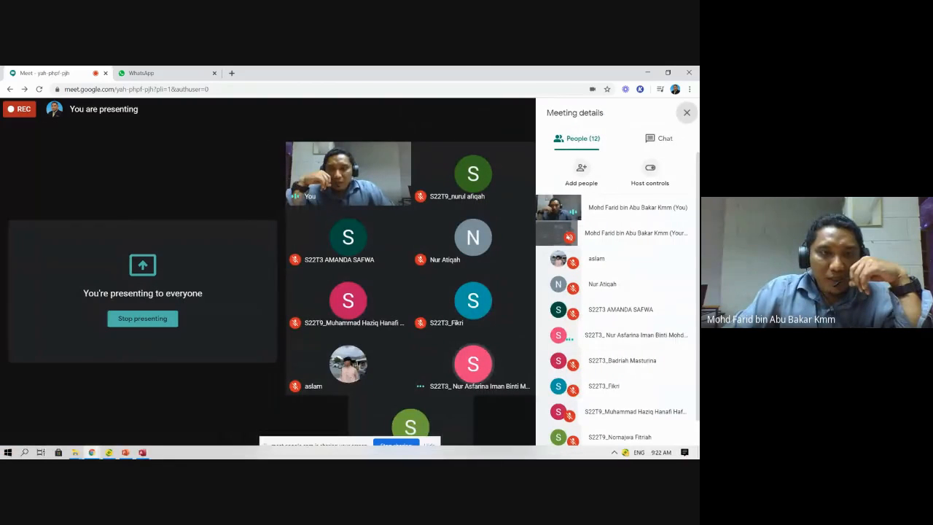
mouse_move(144, 453)
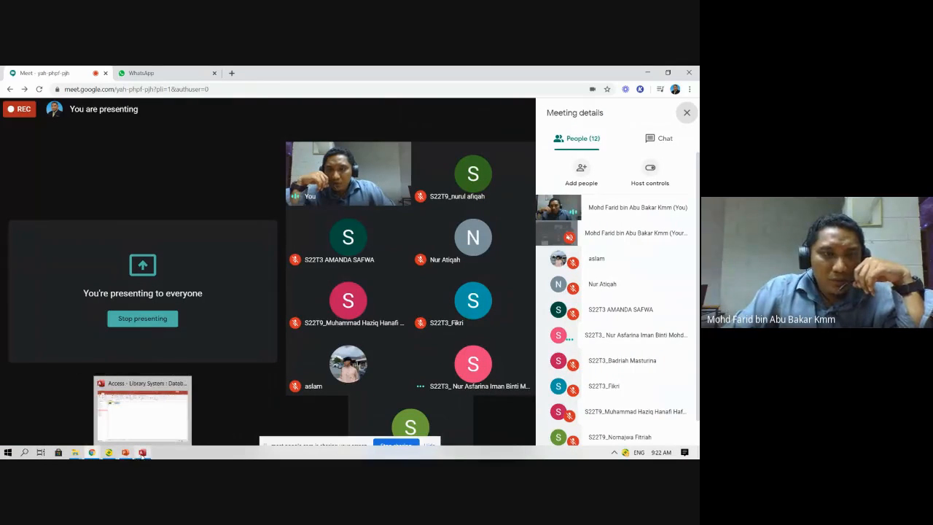
left_click(144, 453)
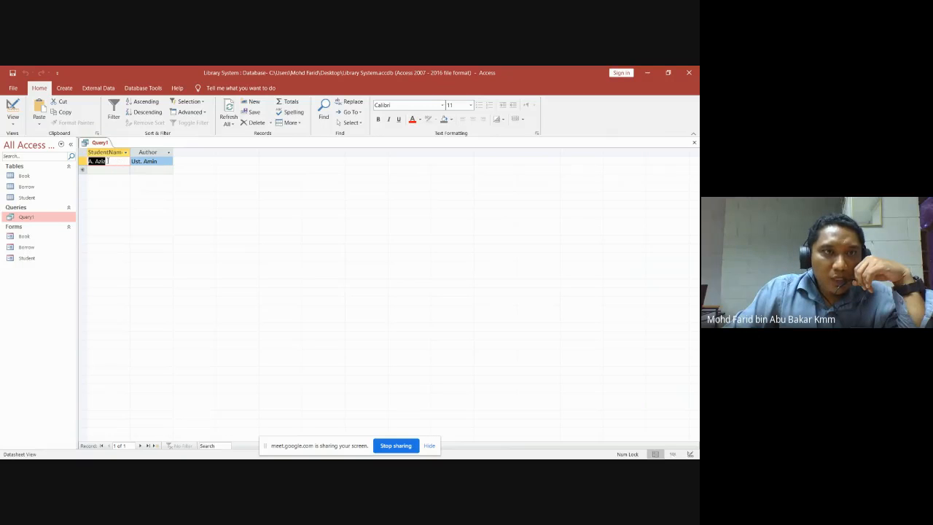
Check the Borrow table's two loan records, close it, and put Query1 into Design View.
double_click(27, 187)
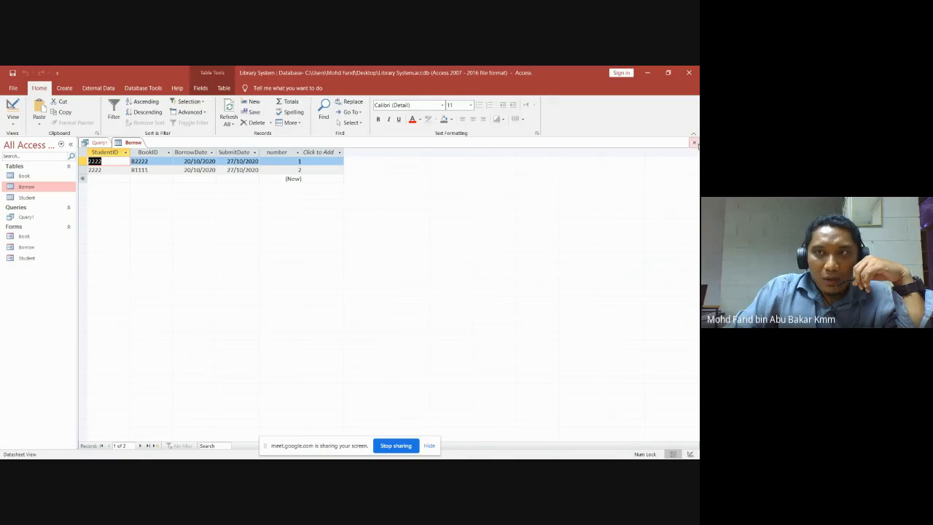
left_click(694, 142)
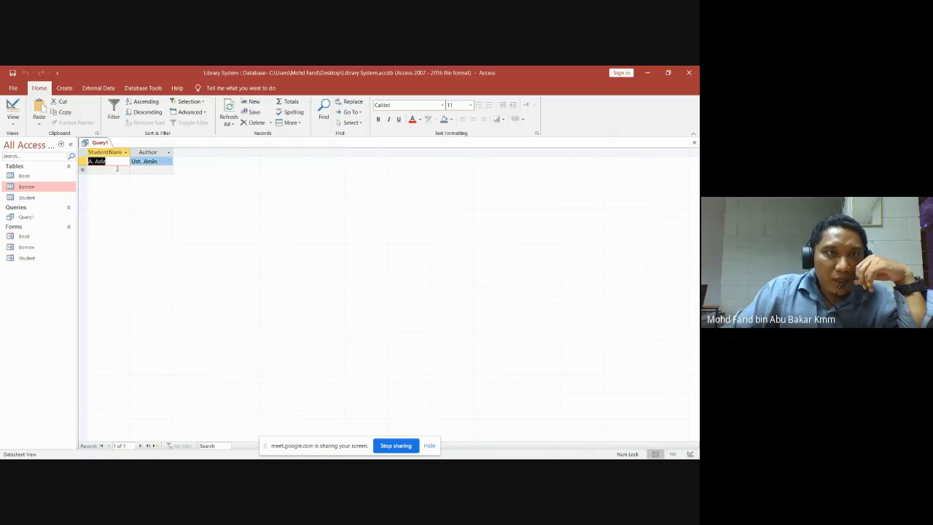
left_click(12, 123)
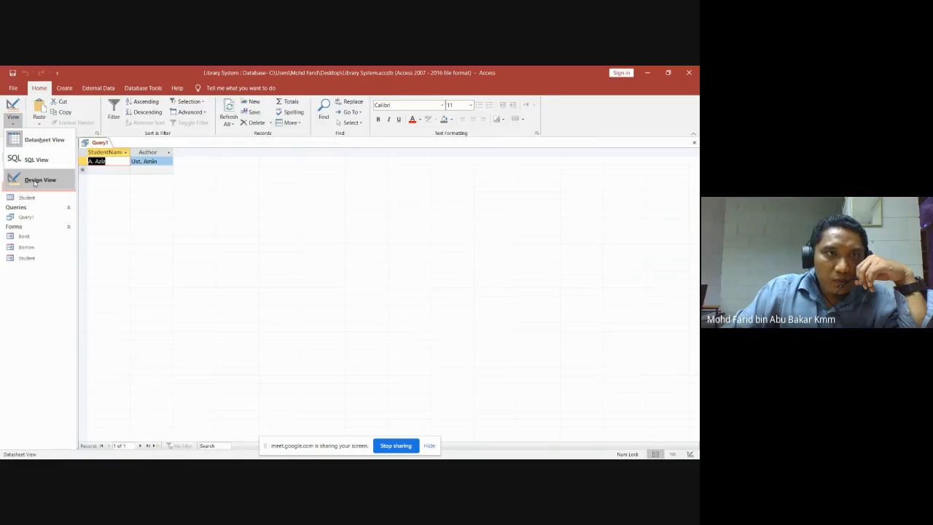
left_click(35, 179)
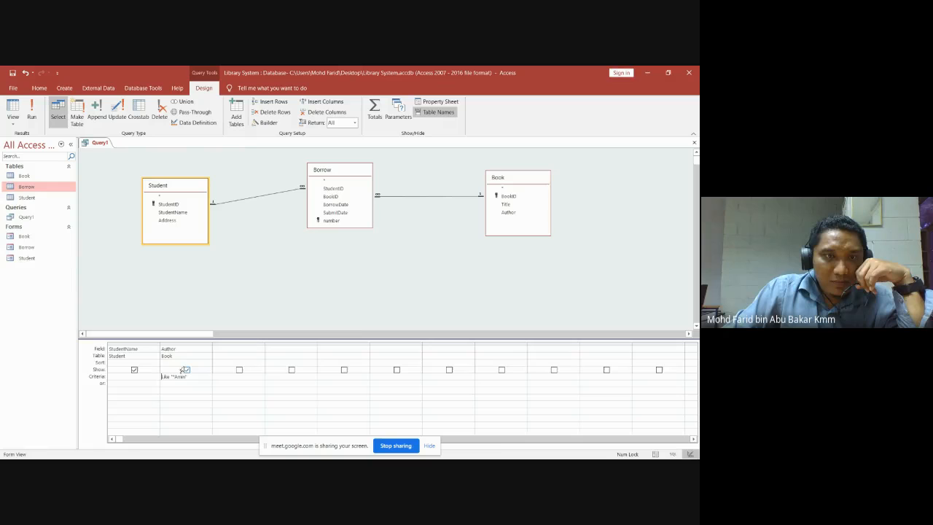
Delete the Author criterion and run Query1, returning two records for the same student.
left_click_drag(190, 377, 163, 379)
key("shift+Home")
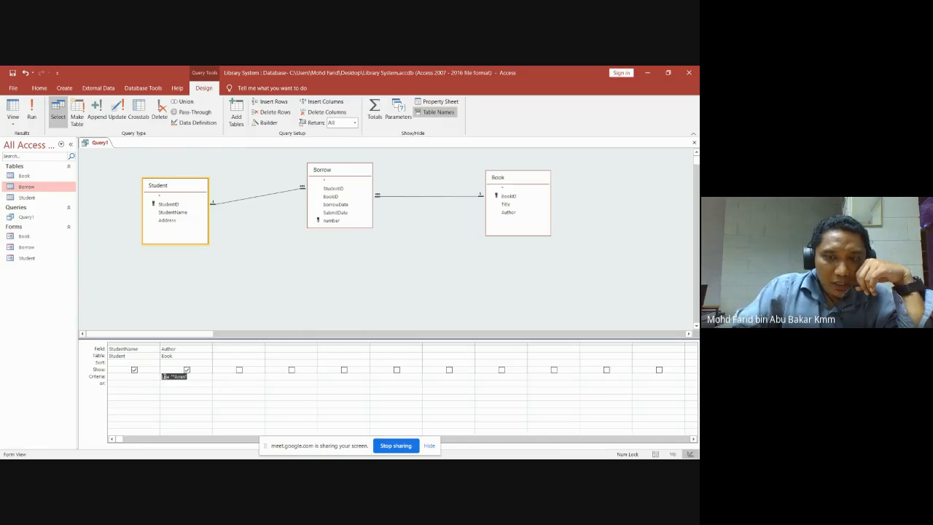
key("Delete")
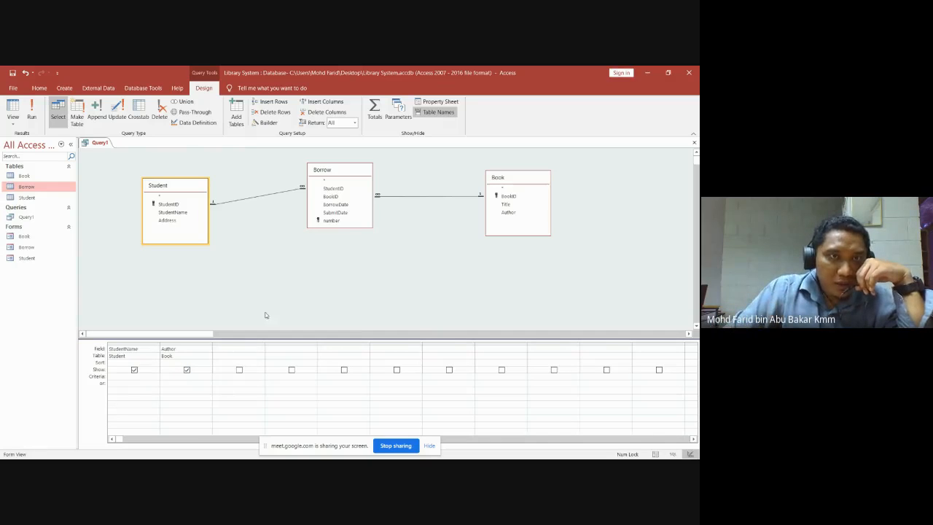
left_click(31, 110)
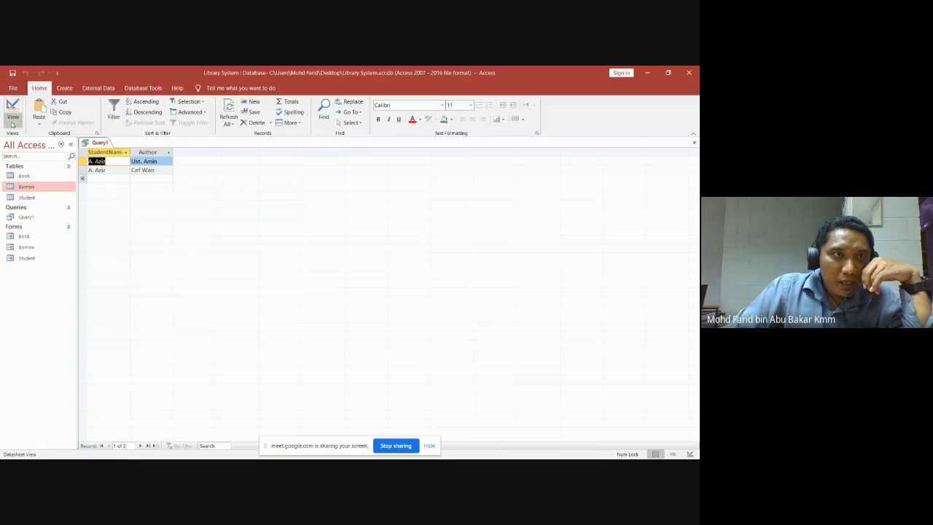
left_click(12, 122)
Enter a Like criterion with the full author name on Author and run Query1 for one record.
left_click(36, 179)
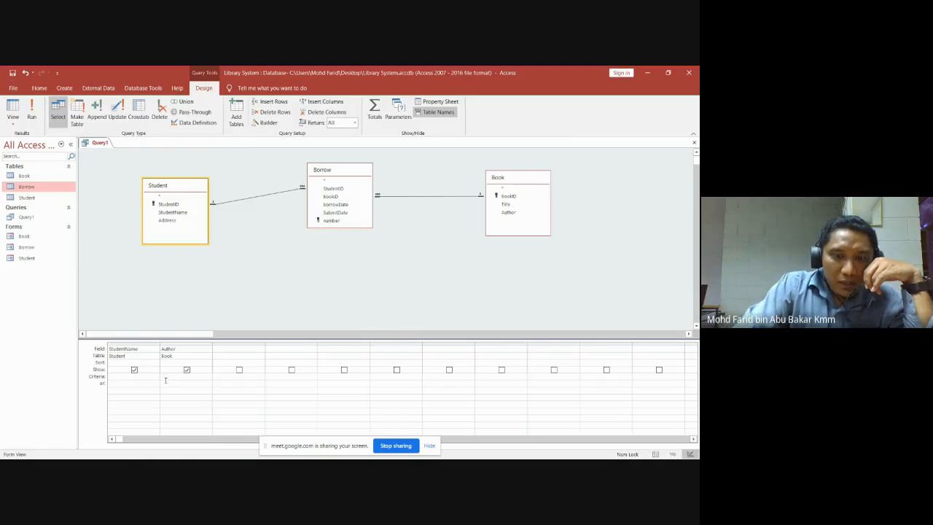
left_click(166, 380)
type("like")
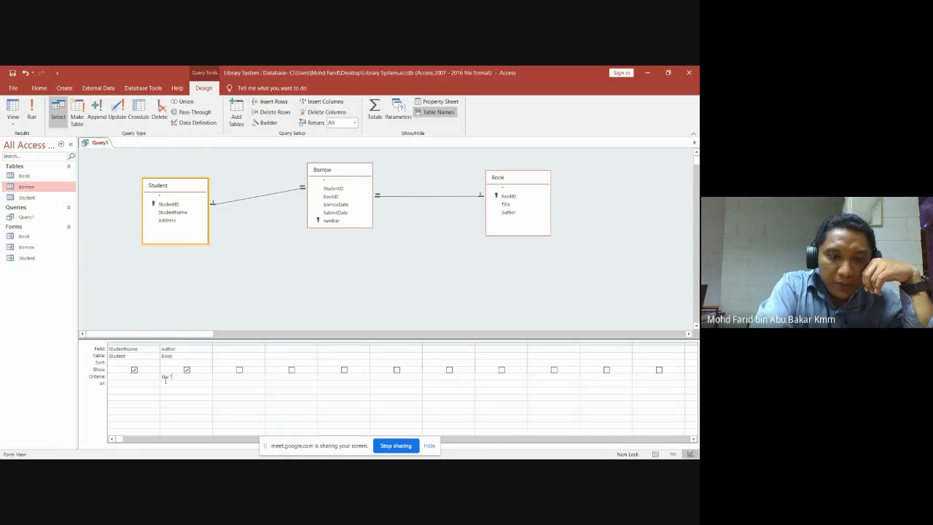
type("L")
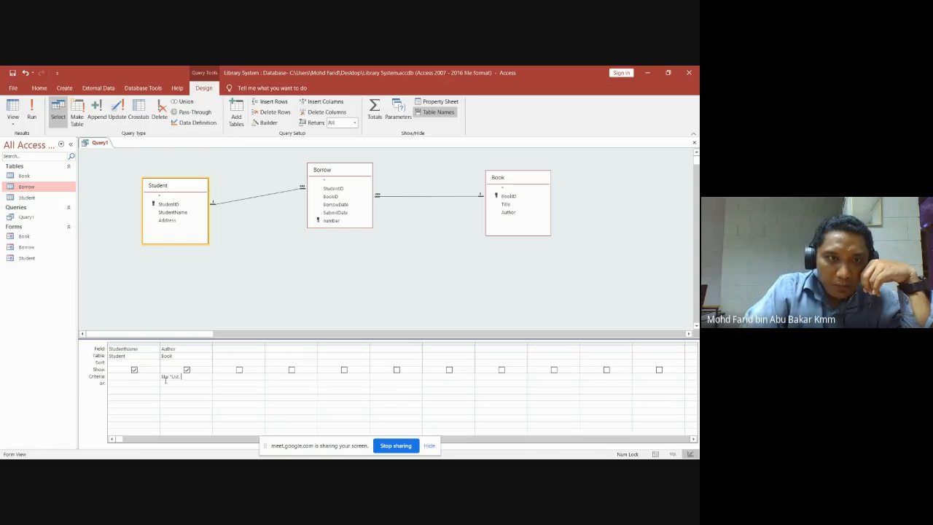
type("st. Amm")
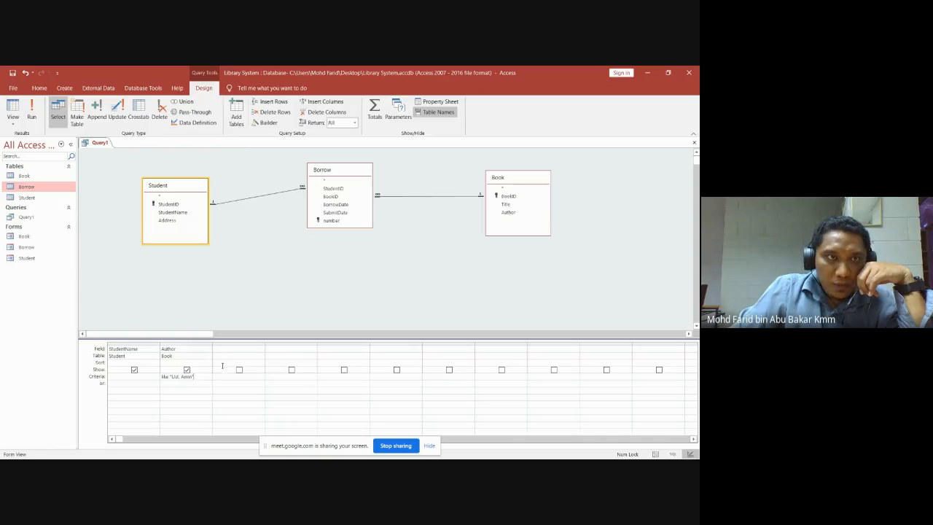
left_click(33, 109)
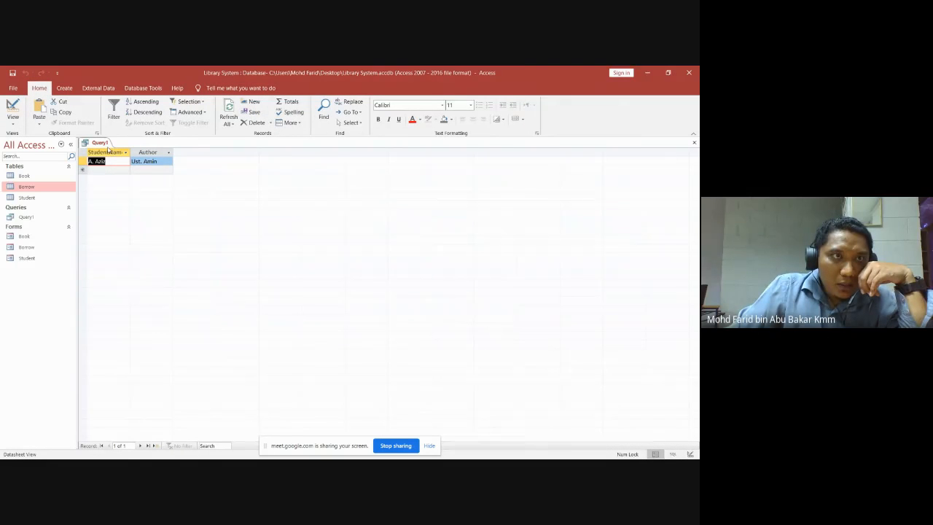
Lengthen the author name in the Author criterion and run Query1, which returns no records.
left_click(12, 120)
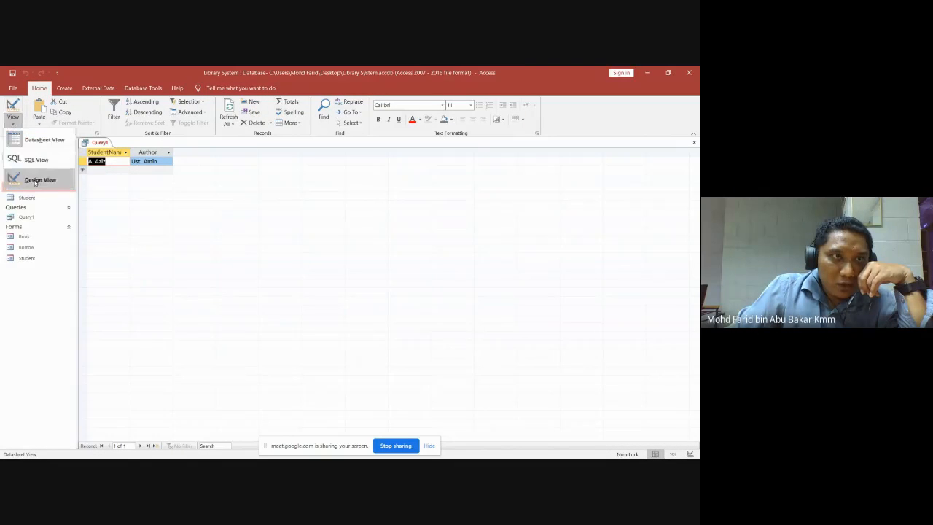
left_click(35, 180)
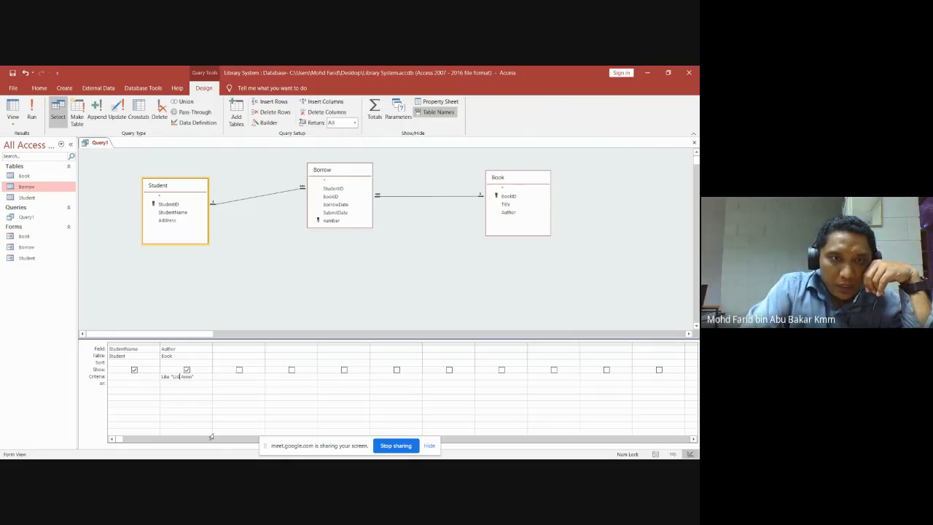
type("az")
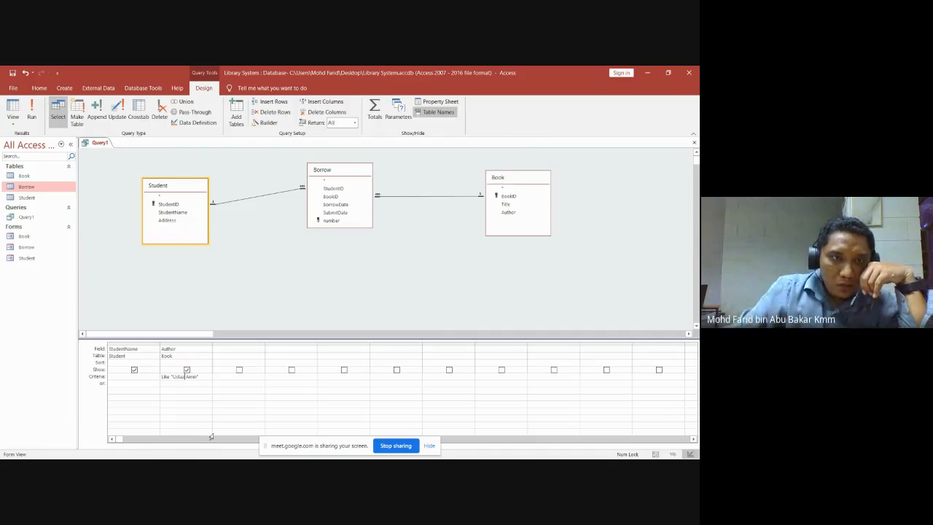
left_click(33, 110)
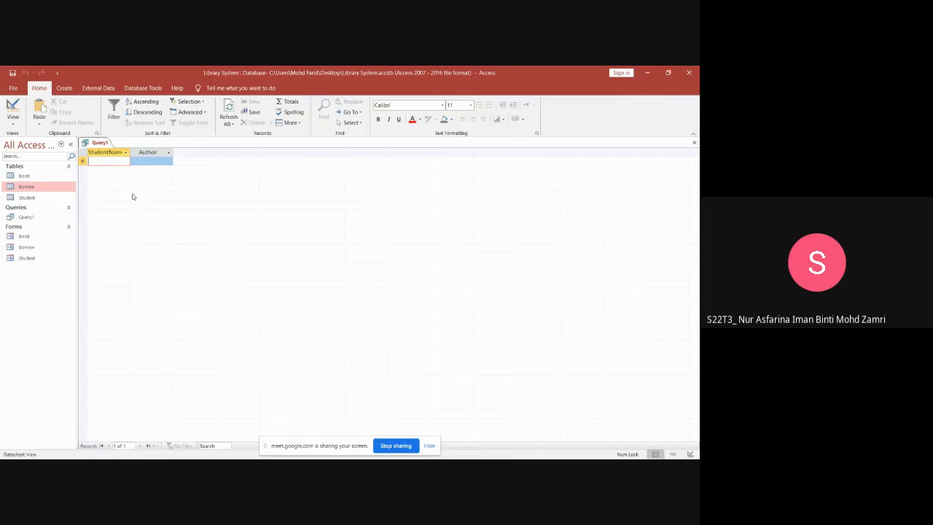
Back in Design View, trim the extra word and add a leading * wildcard to the criterion.
left_click(12, 123)
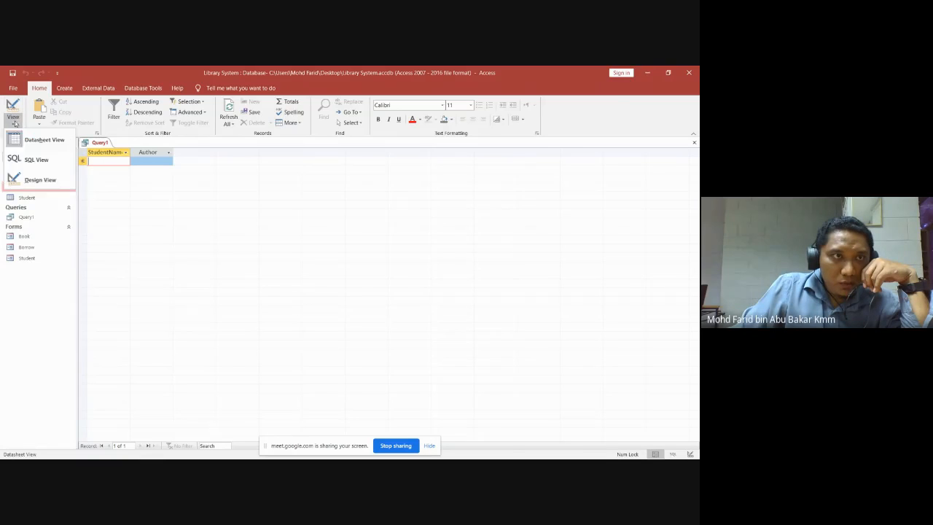
left_click(27, 181)
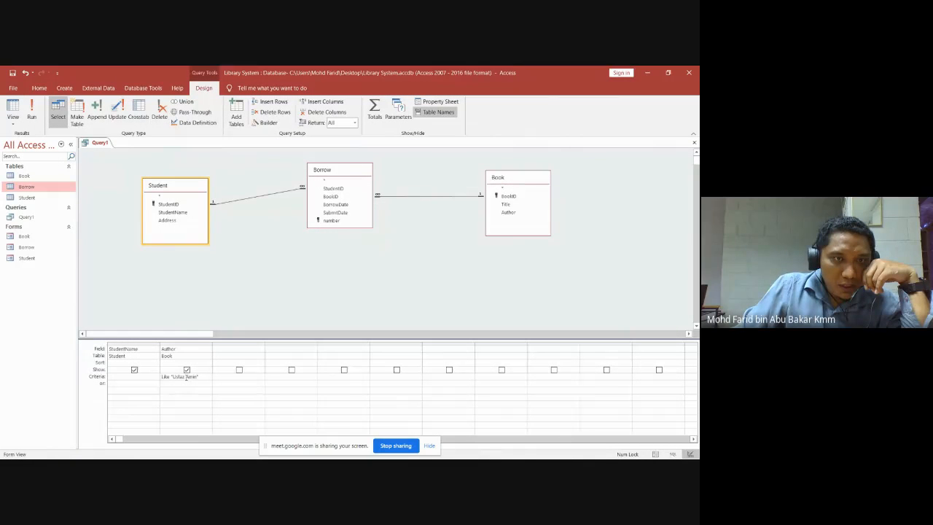
key("BackSpace")
key("BackSpace")
key("BackSpace")
key("BackSpace")
key("BackSpace")
key("BackSpace")
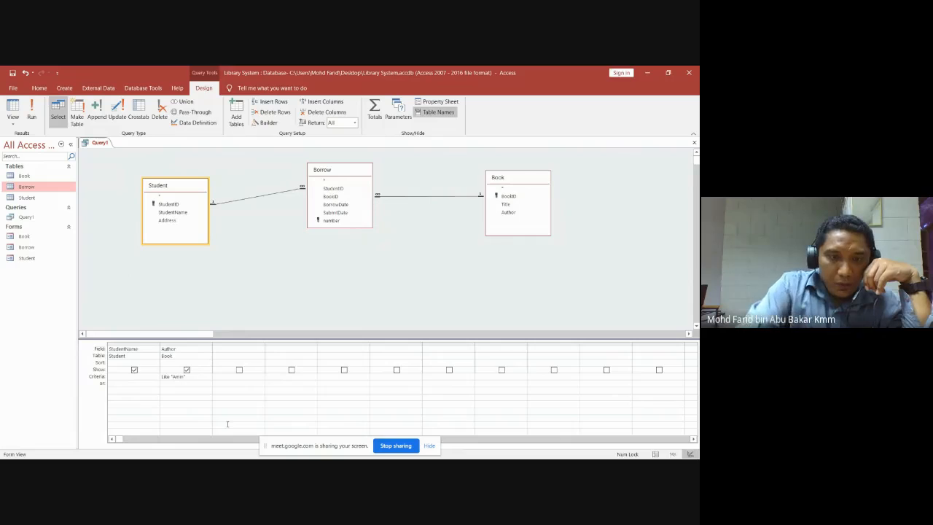
type("*")
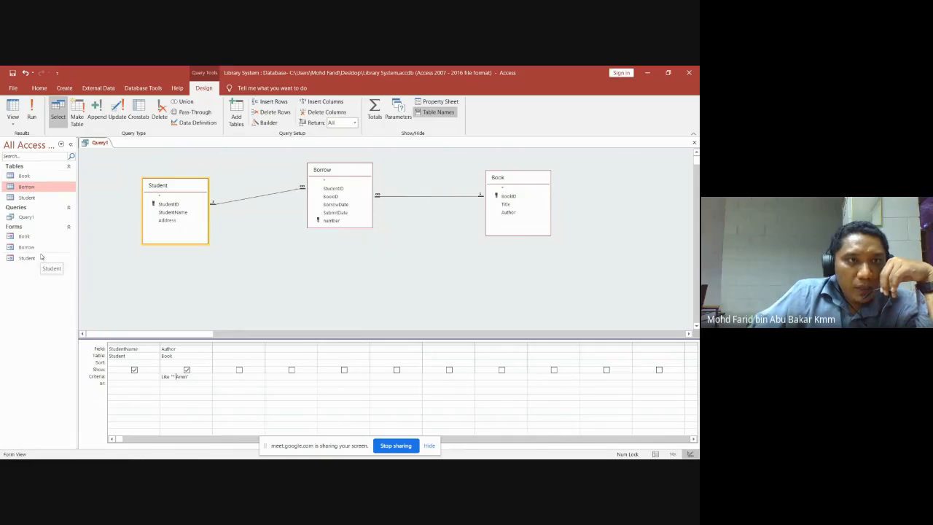
Open the Book table and complete book B2222's author name.
double_click(24, 176)
left_click(214, 170)
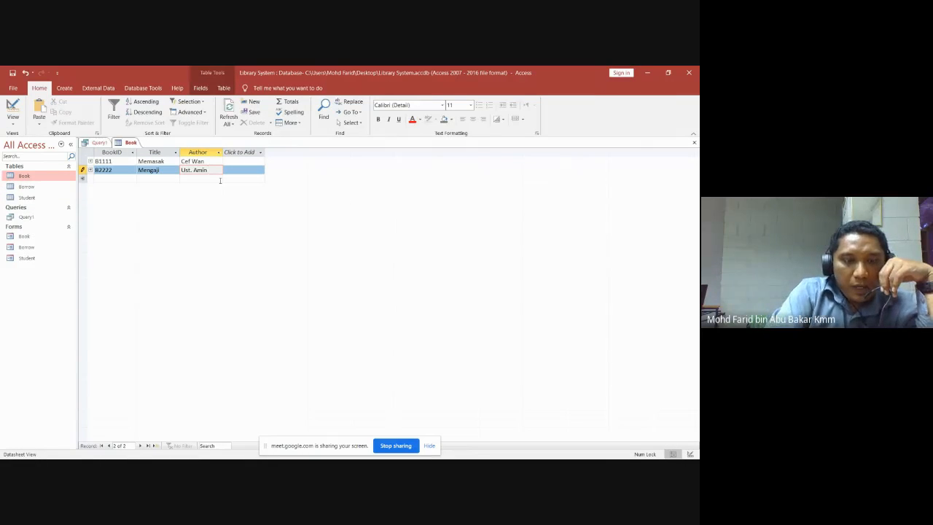
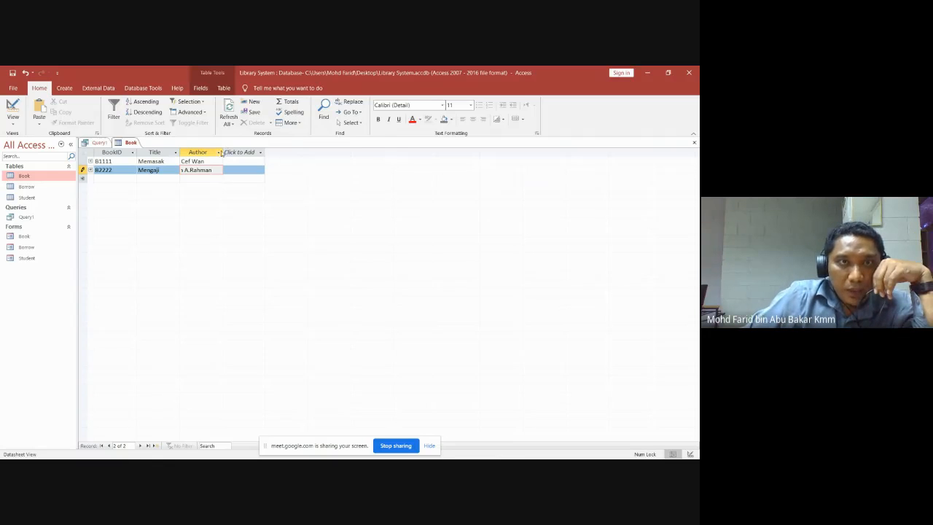
left_click(222, 152)
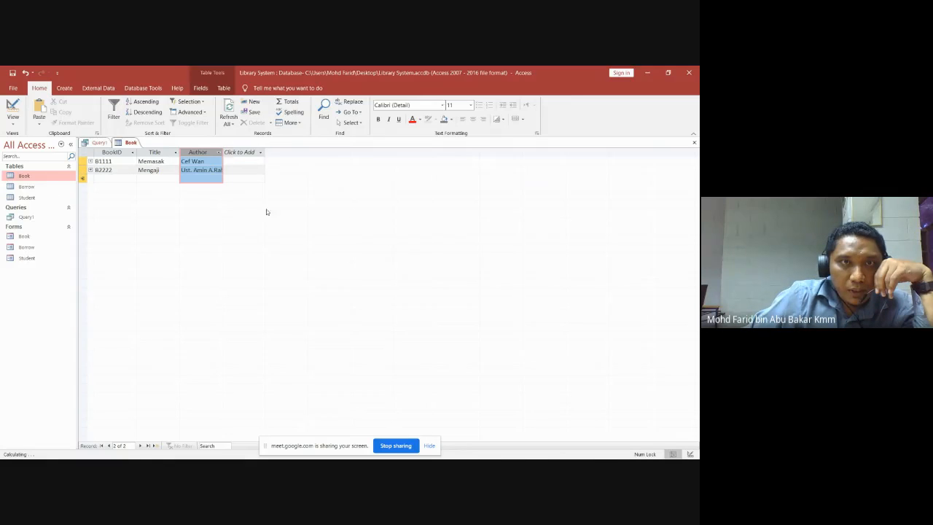
Widen the Author column to show full names, then close the Book table saving its layout.
left_click(219, 152)
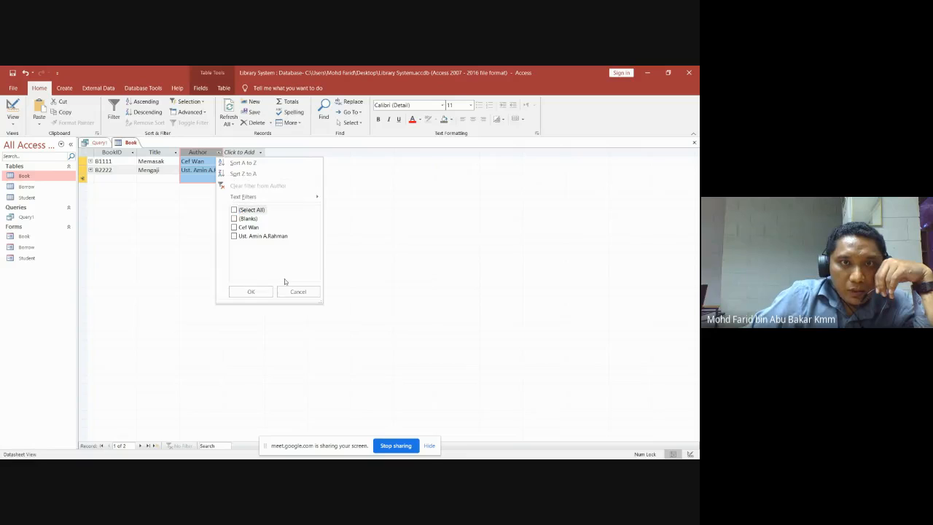
left_click(299, 291)
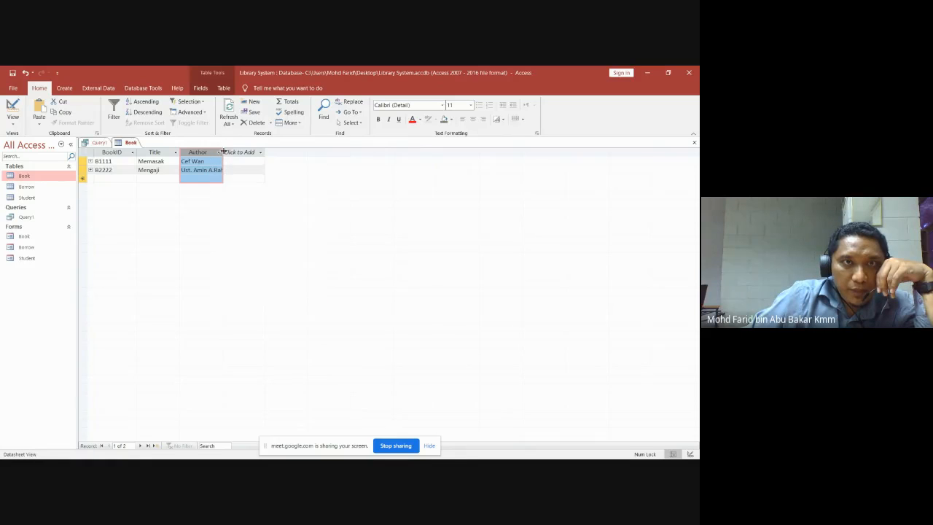
left_click_drag(221, 153, 279, 155)
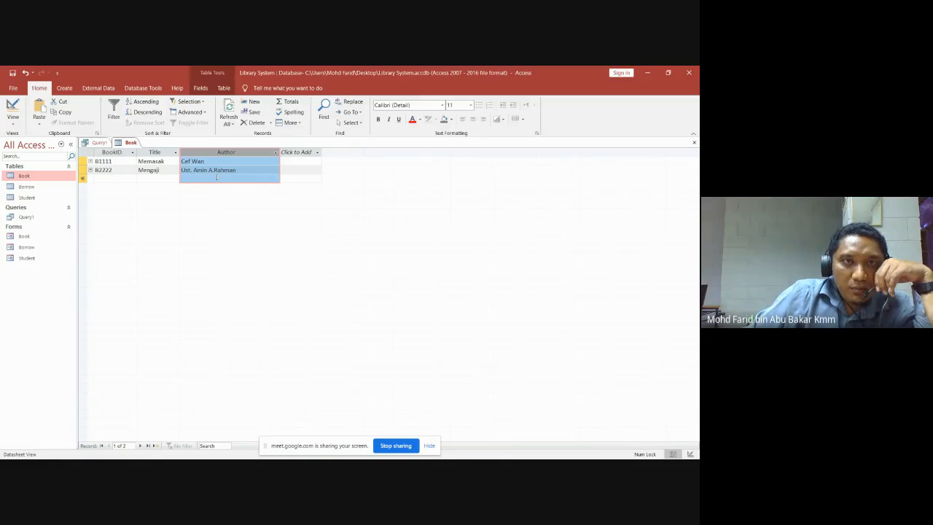
mouse_move(143, 453)
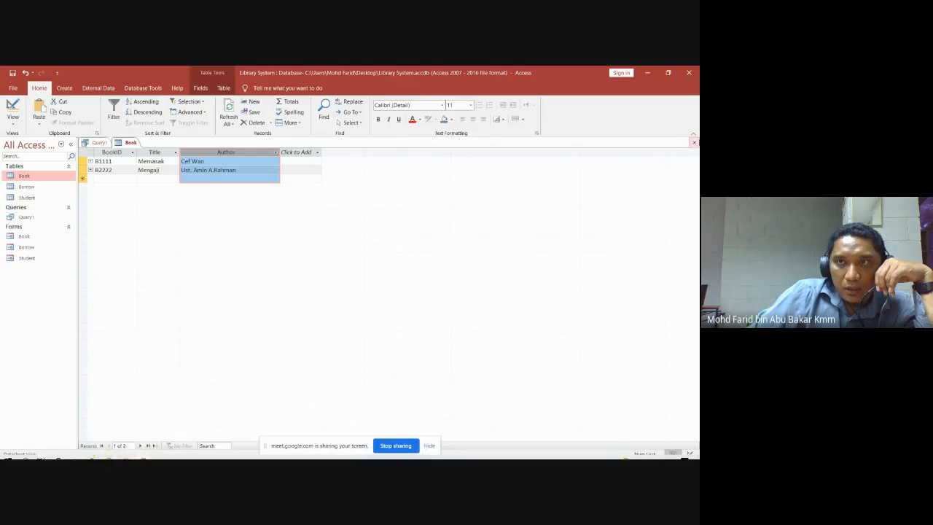
left_click(694, 142)
left_click(321, 292)
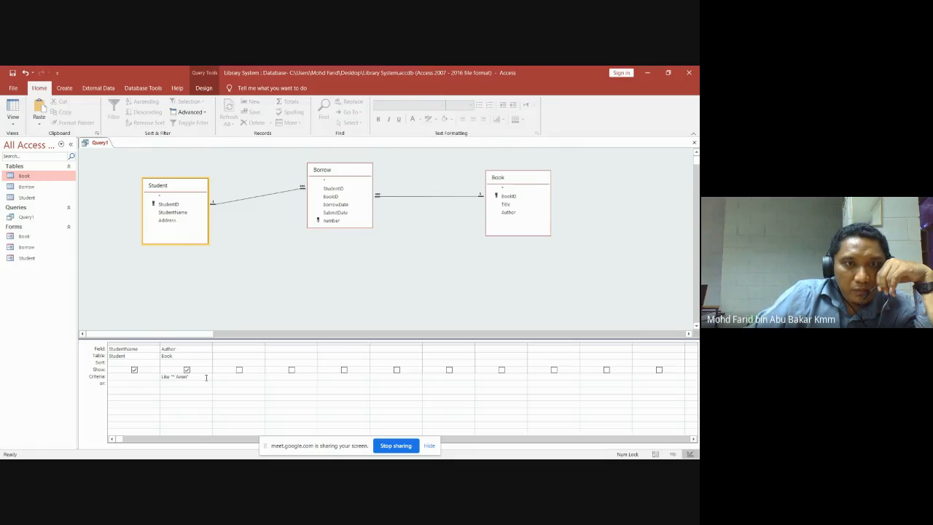
Create a new blank Query2 in Design View, closing Show Table without adding any tables.
left_click(262, 224)
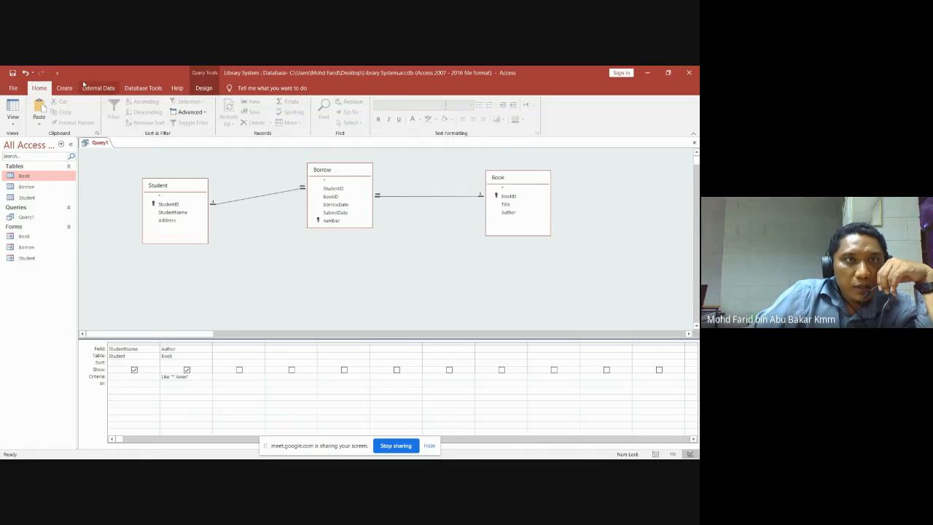
left_click(67, 89)
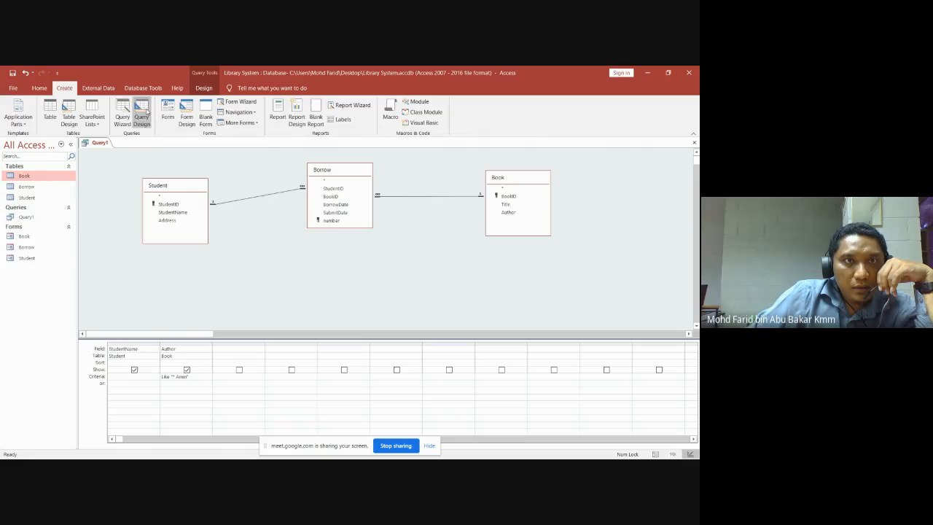
left_click(144, 113)
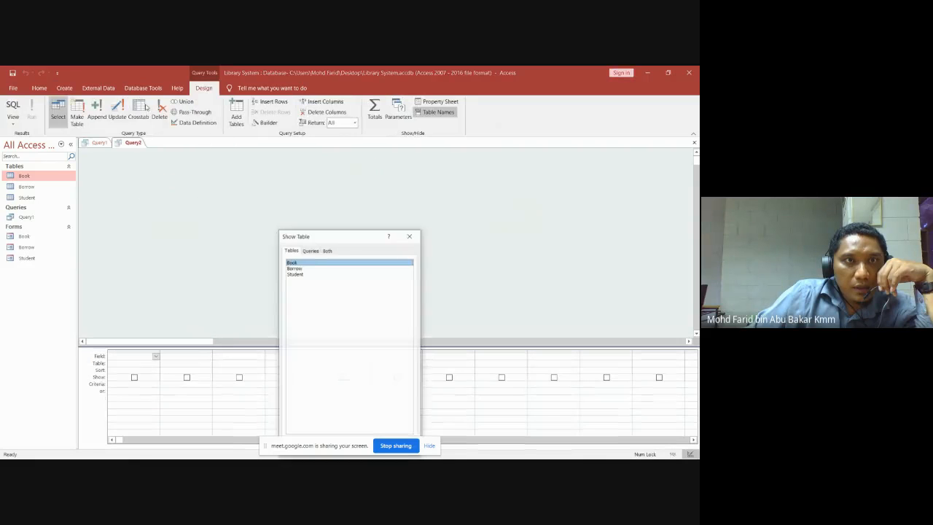
left_click(411, 239)
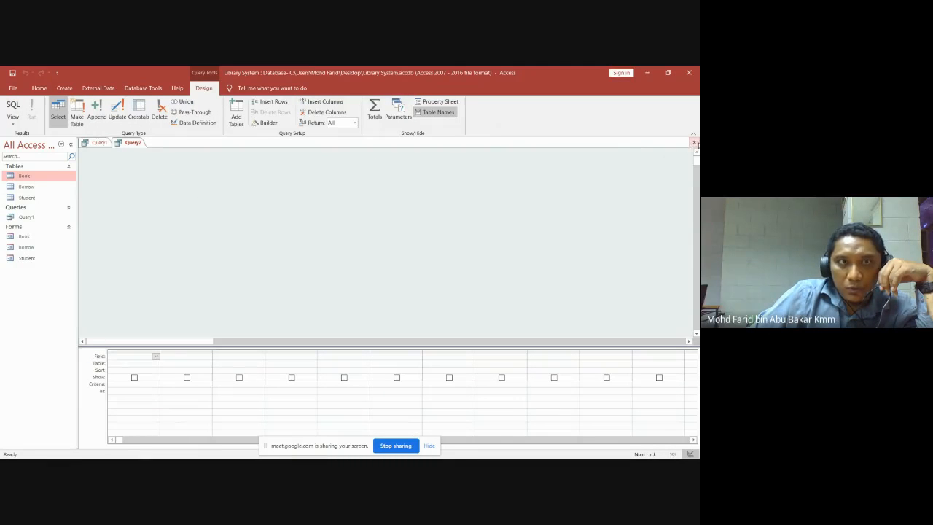
Close the empty Query2, view Query1's results, and switch it back to Design View.
left_click(694, 143)
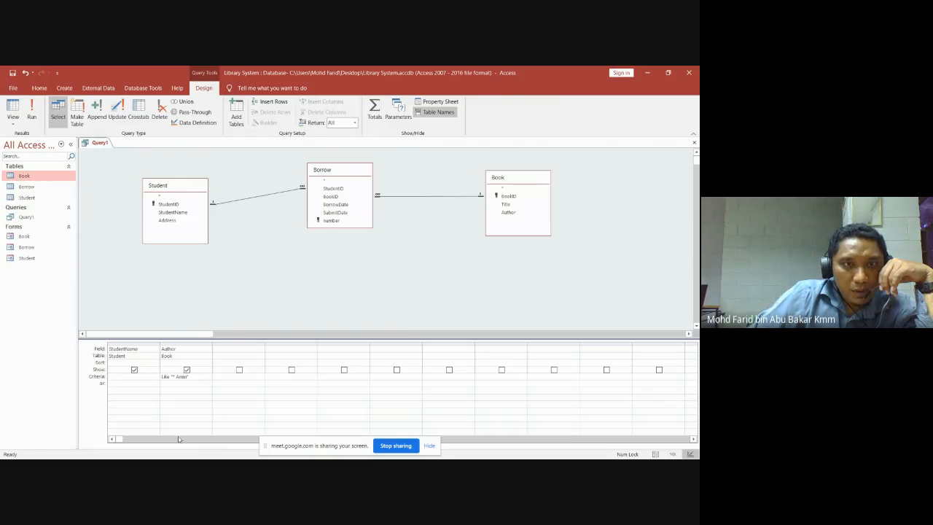
left_click(32, 110)
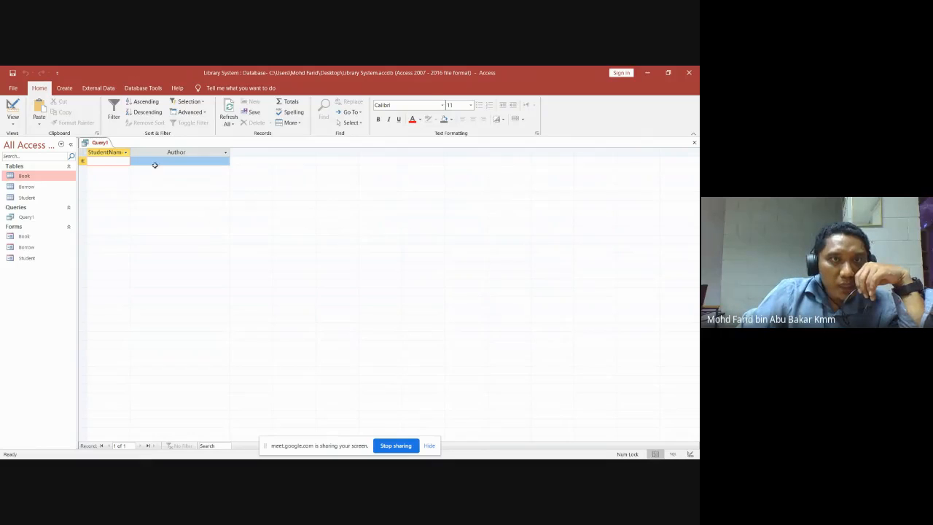
left_click(13, 121)
left_click(38, 180)
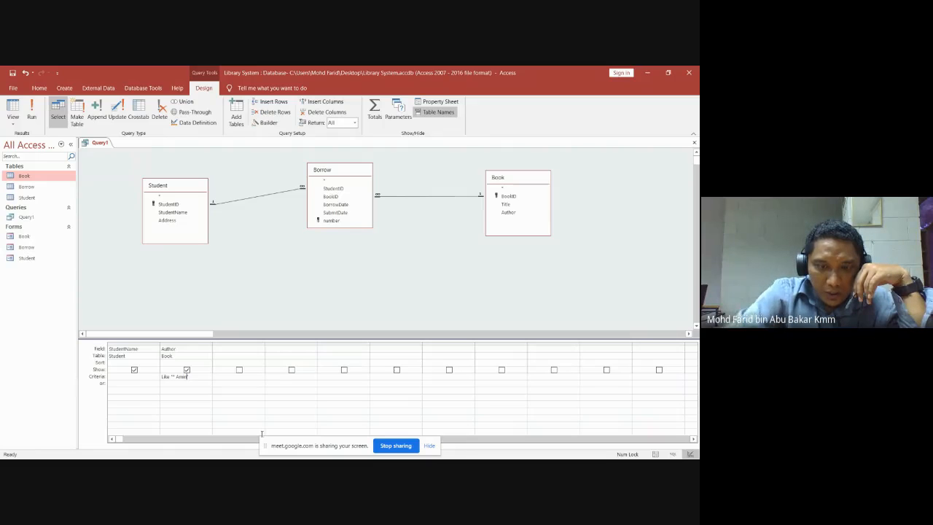
Add the missing closing quote to the Author criterion, run Query1, and return to Design View.
type("\"")
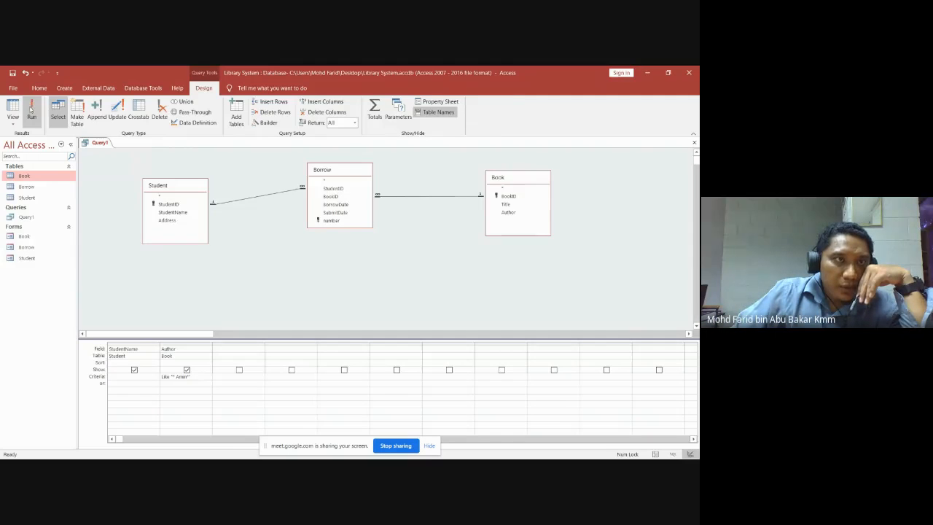
left_click(31, 109)
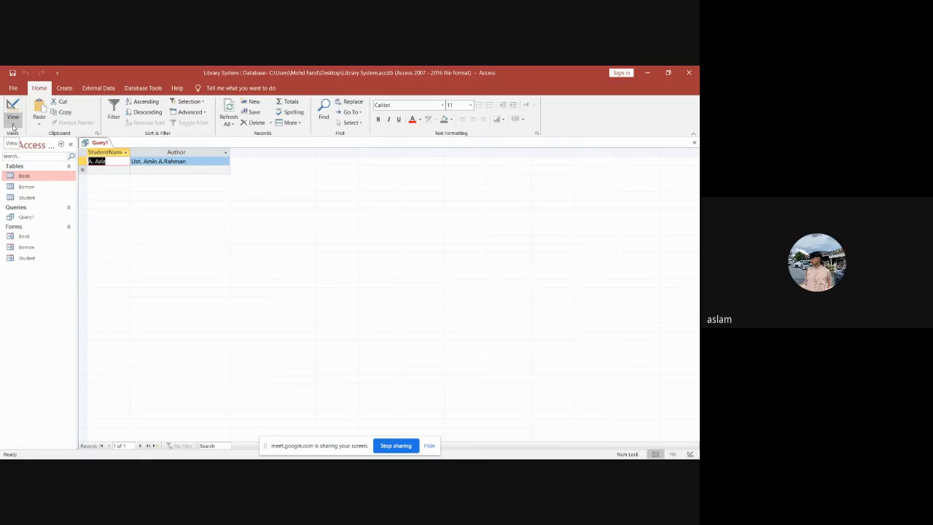
left_click(13, 125)
left_click(40, 180)
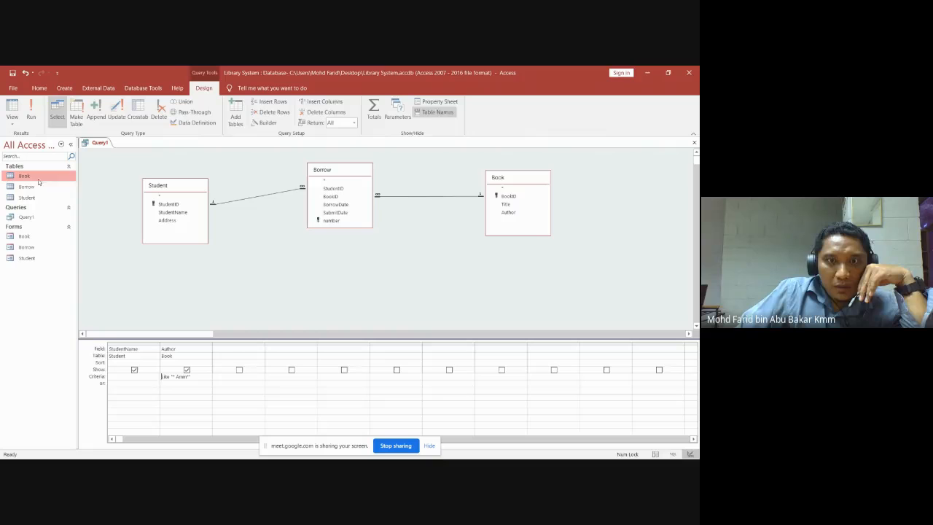
mouse_move(132, 447)
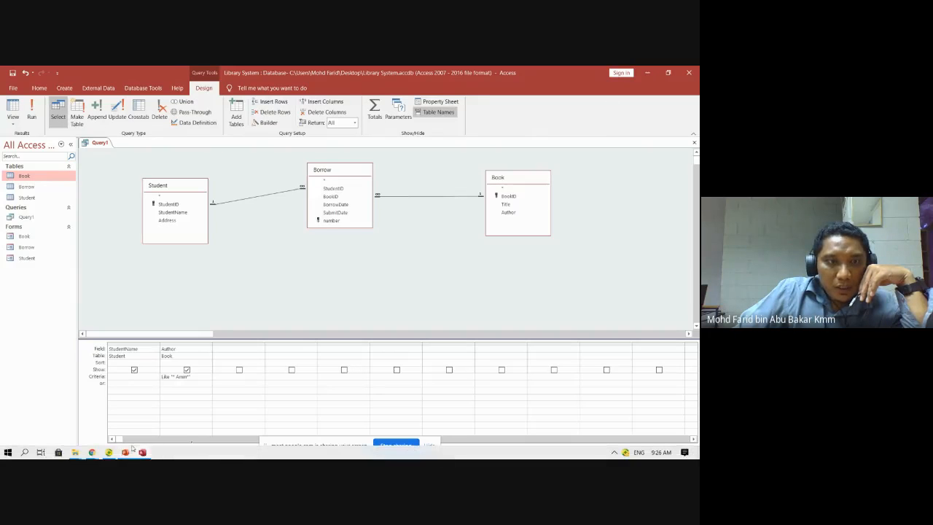
mouse_move(92, 450)
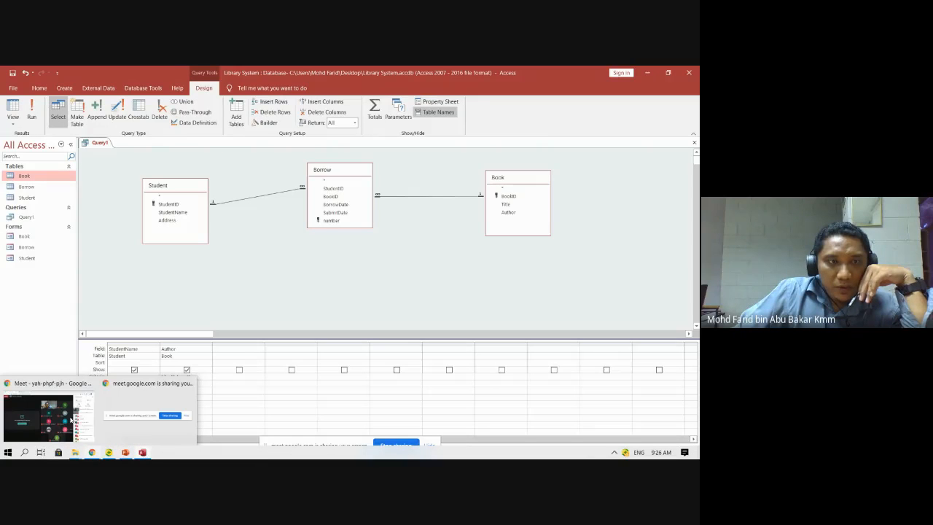
Bring up Google Meet and scroll its 12-person participant list, then return to Access.
left_click(84, 421)
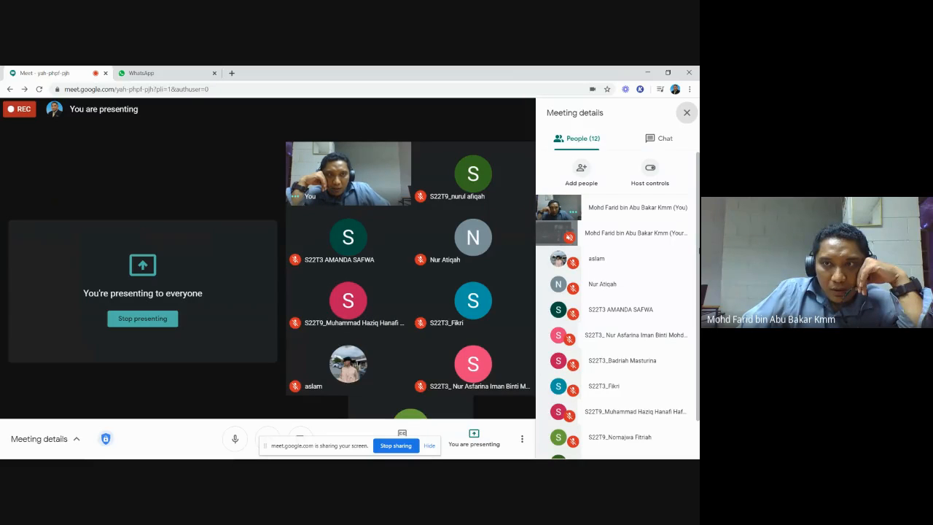
scroll(617, 306, "down", 2)
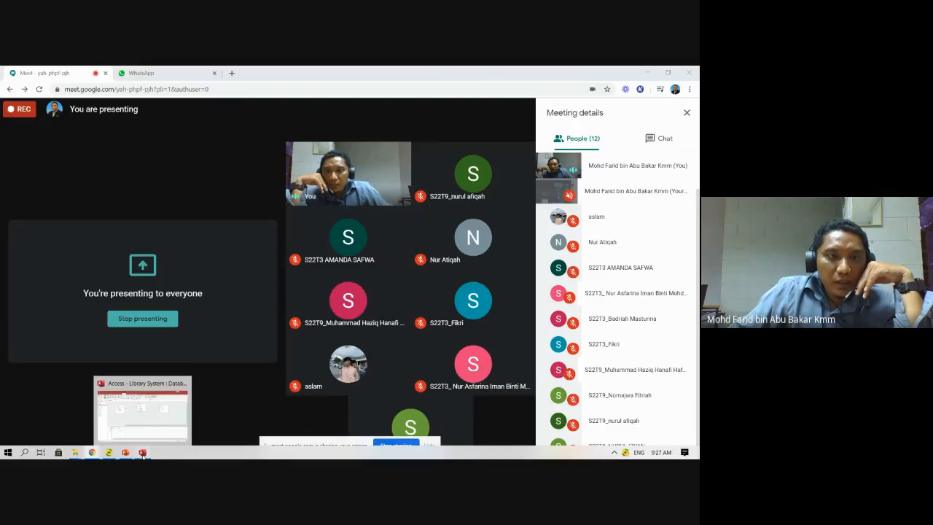
left_click(142, 453)
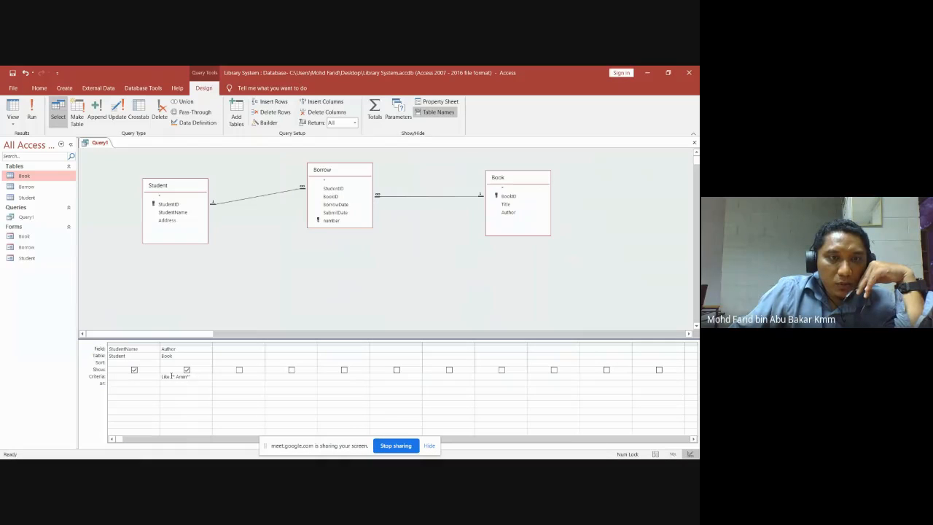
Clear the Like criterion text from the Author column in the query grid.
left_click_drag(172, 376, 151, 377)
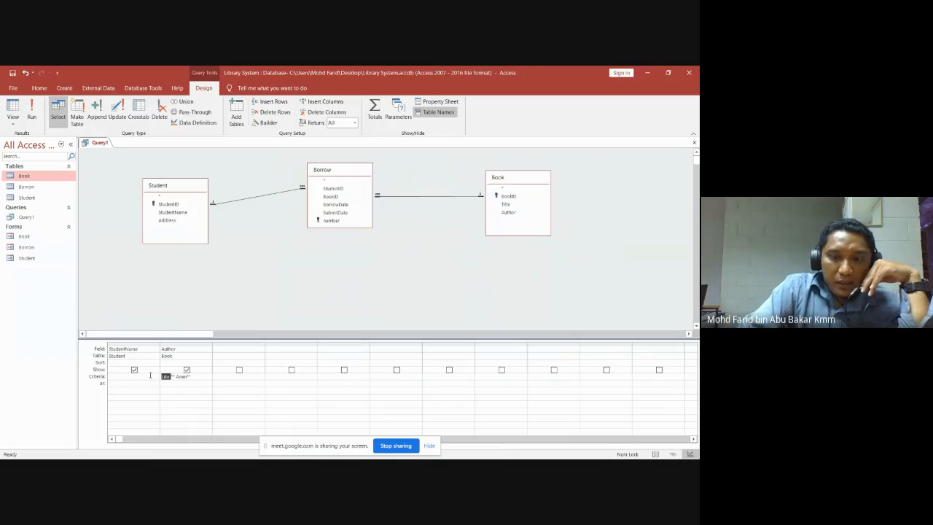
type("=")
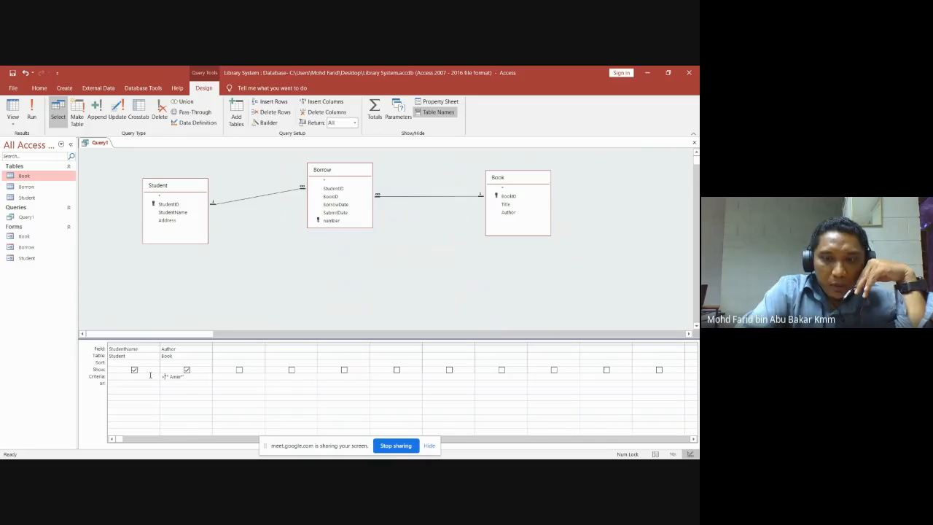
type("=")
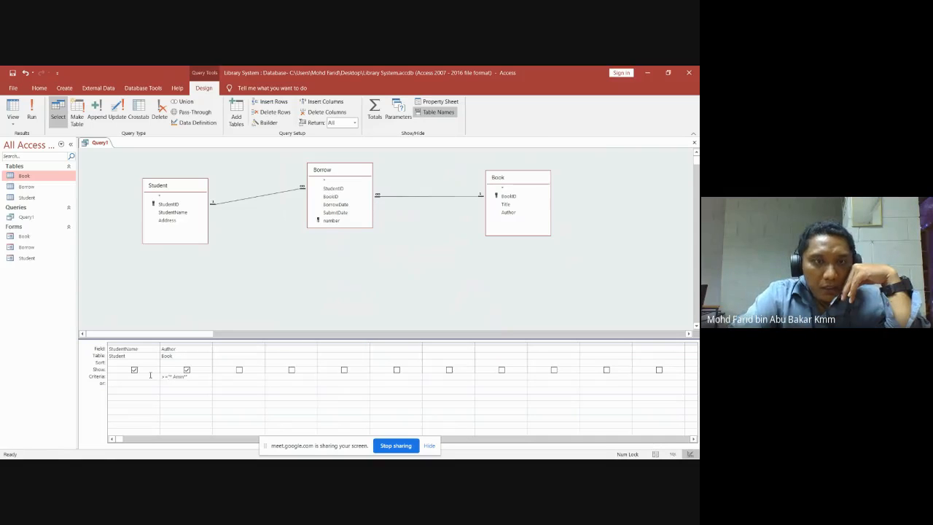
key("BackSpace")
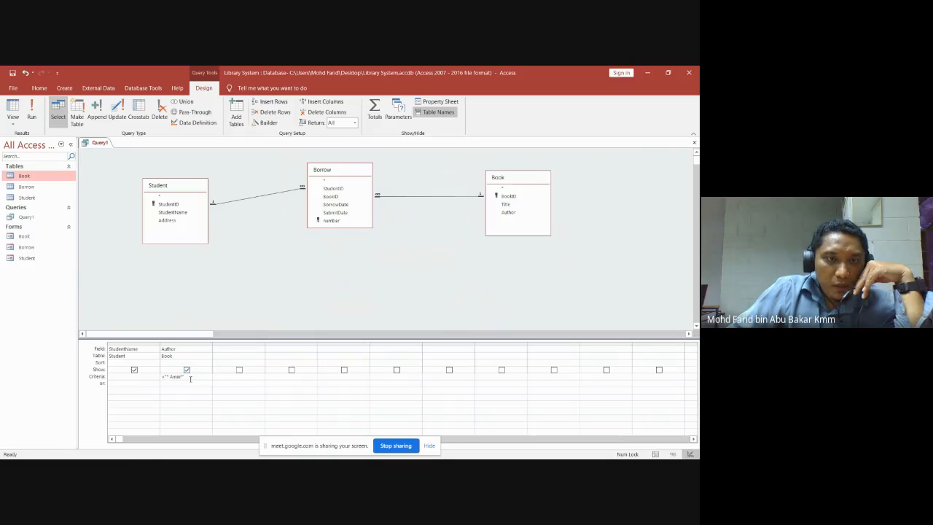
double_click(178, 377)
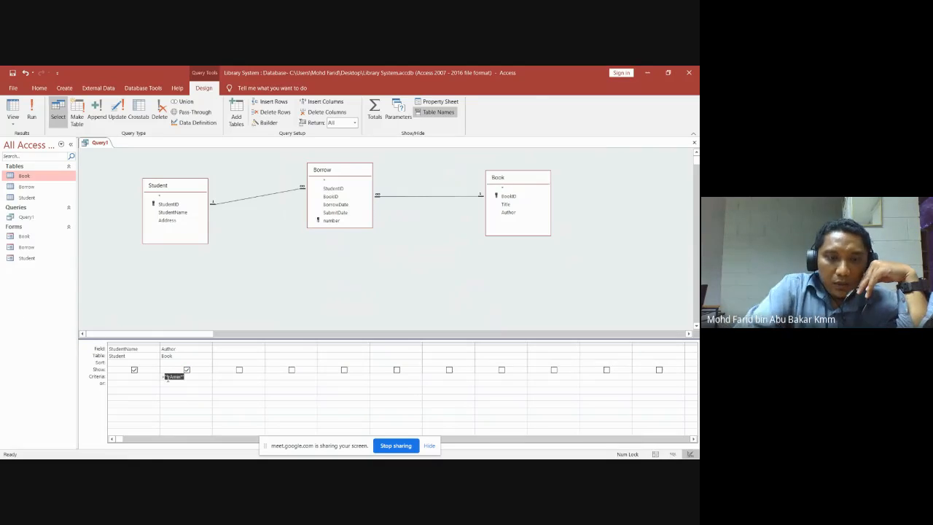
key("BackSpace")
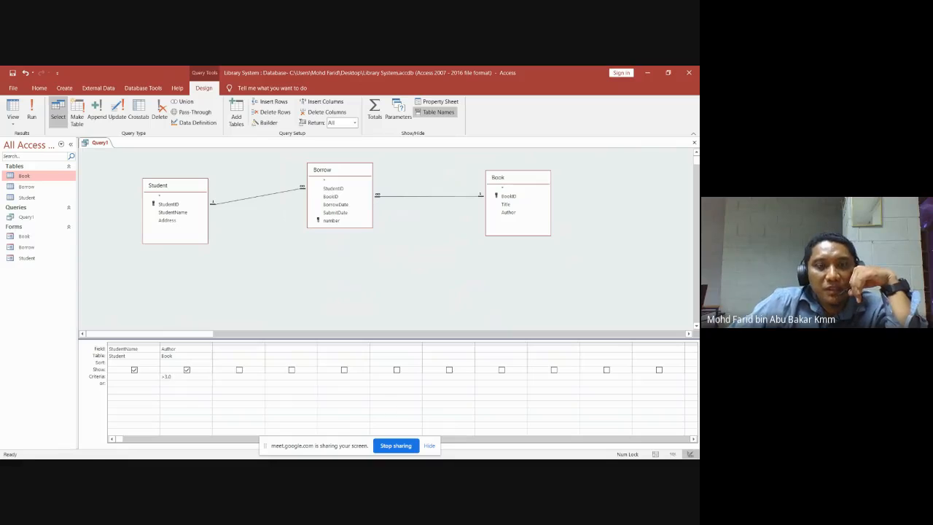
Switch to the Google Meet window in Chrome.
mouse_move(152, 458)
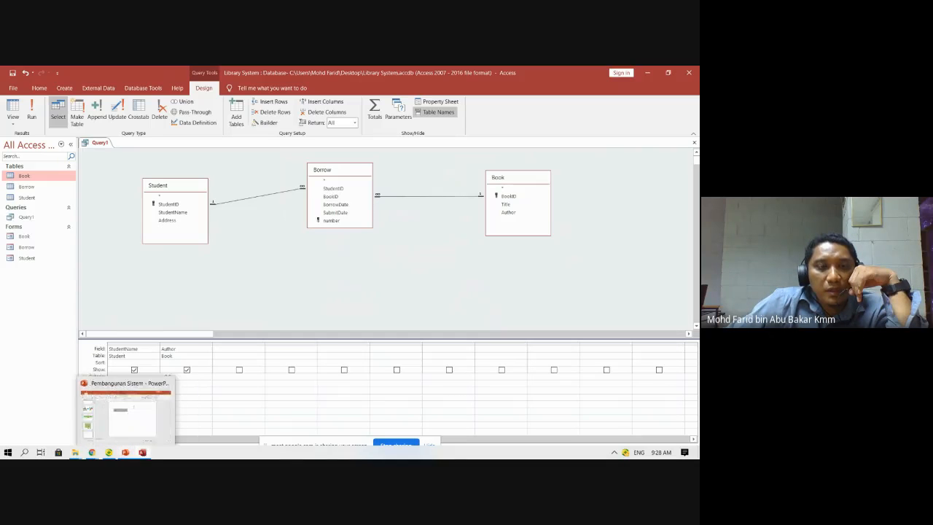
mouse_move(93, 454)
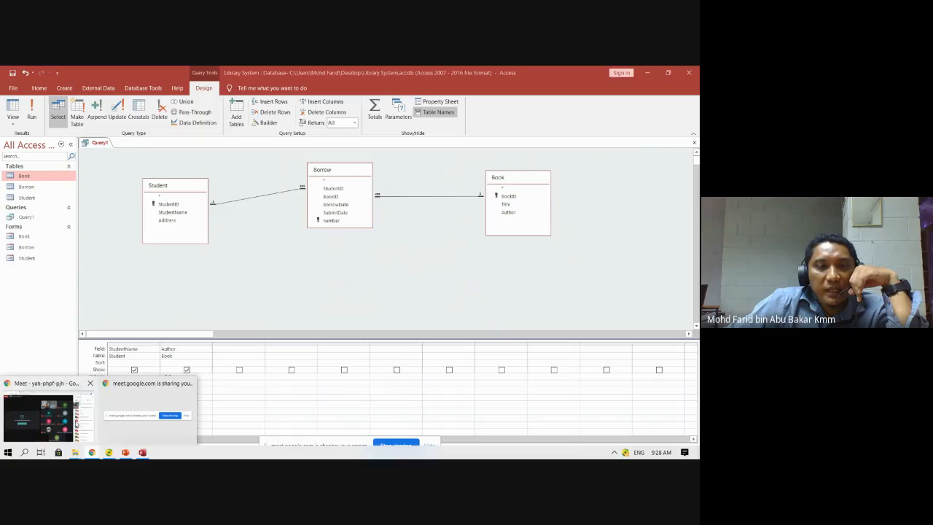
left_click(47, 418)
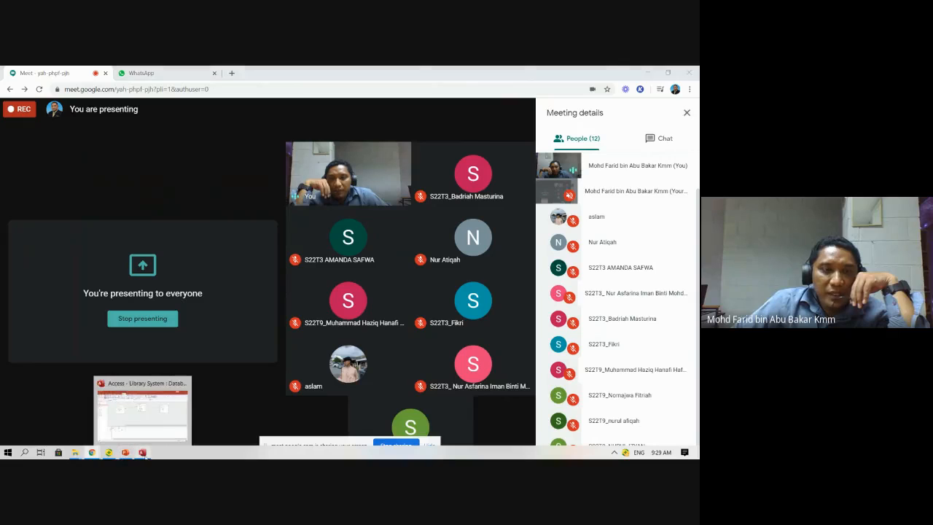
Bring the Access Library System query design back in front of Google Meet.
left_click(142, 452)
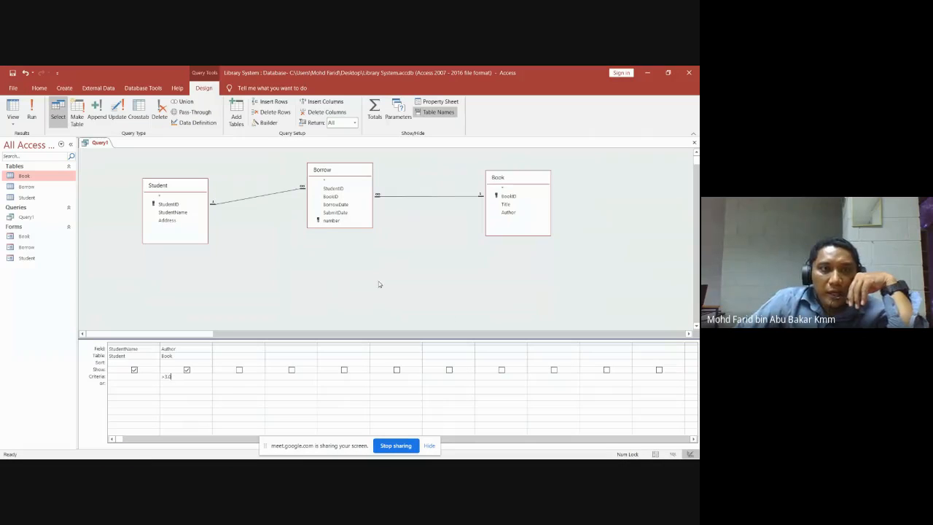
Close Query1 without saving, then try renaming it 'Nama Pelajar pinjam buku ust. Amin', which Access rejects.
left_click(694, 144)
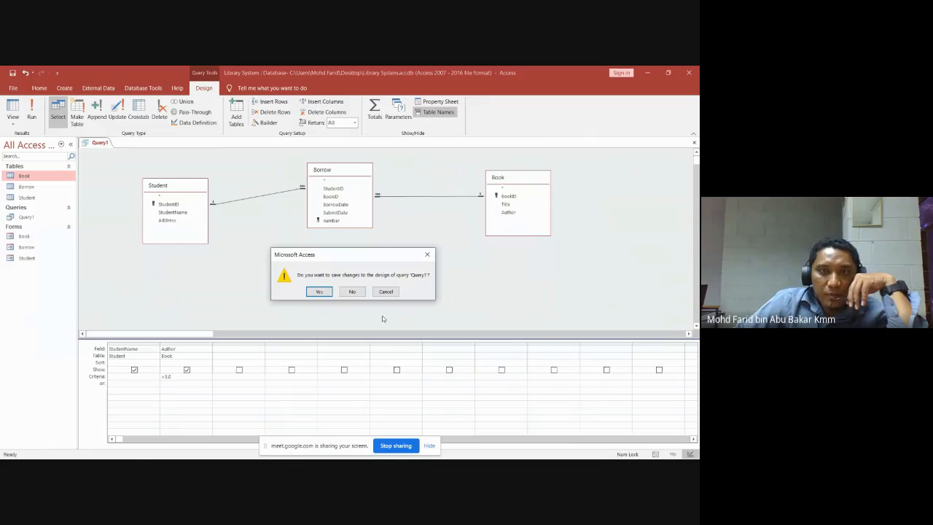
left_click(353, 292)
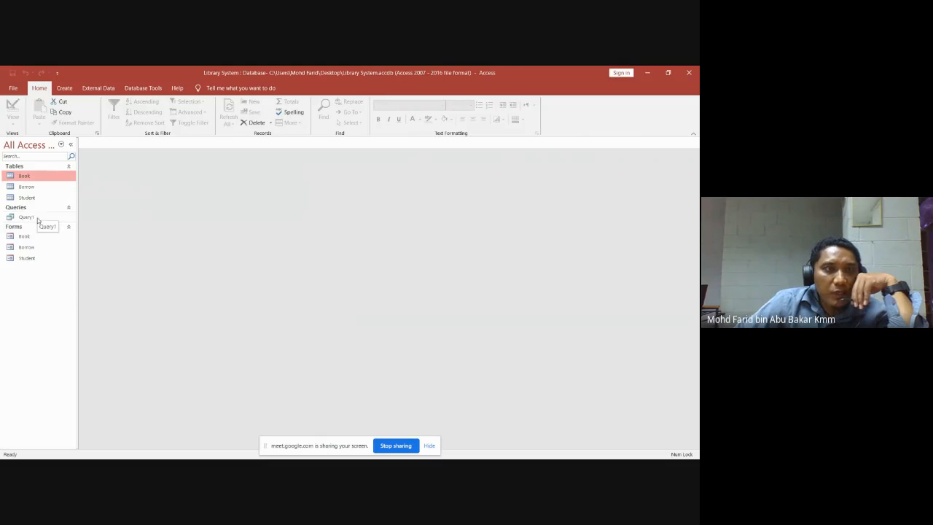
right_click(39, 218)
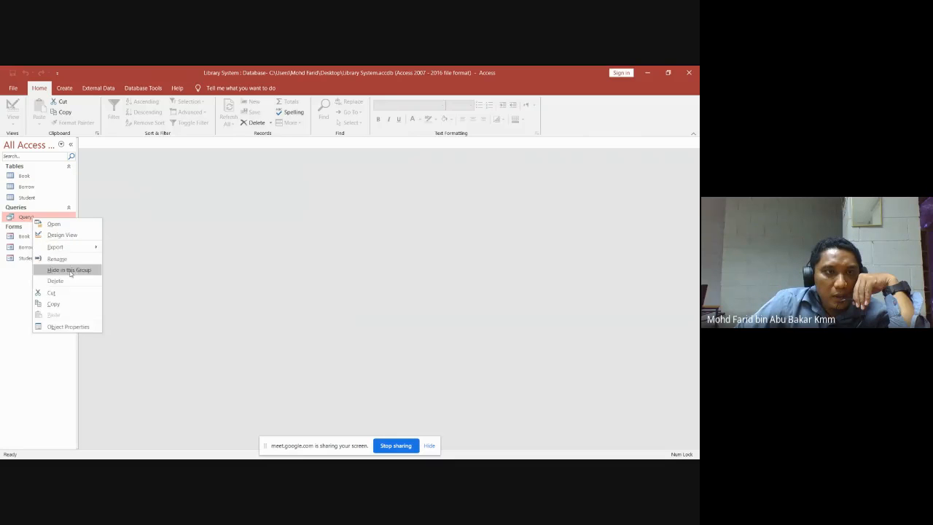
left_click(56, 258)
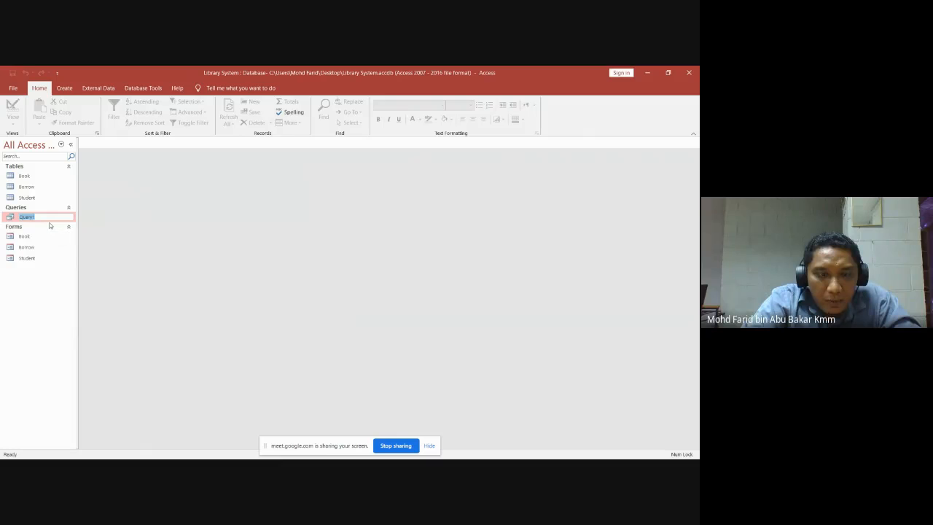
type("Nama Pelajar pin")
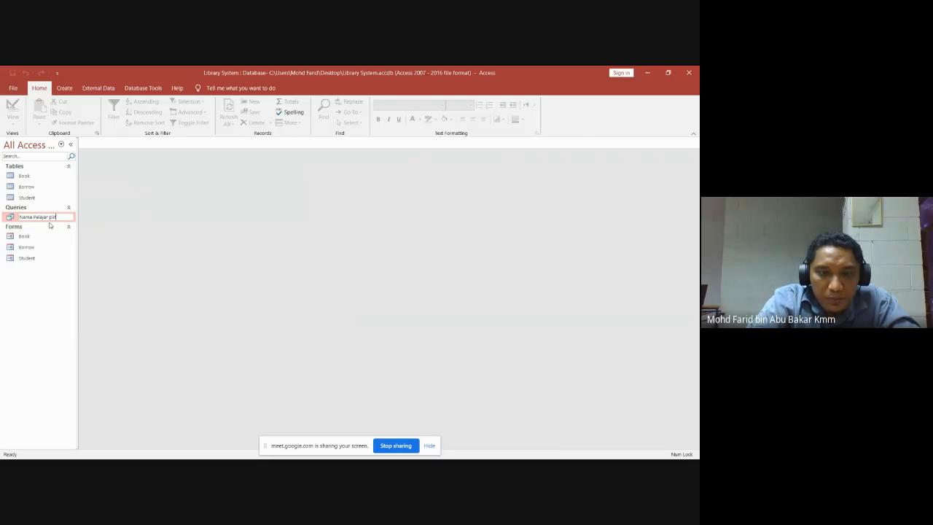
type("jam buku")
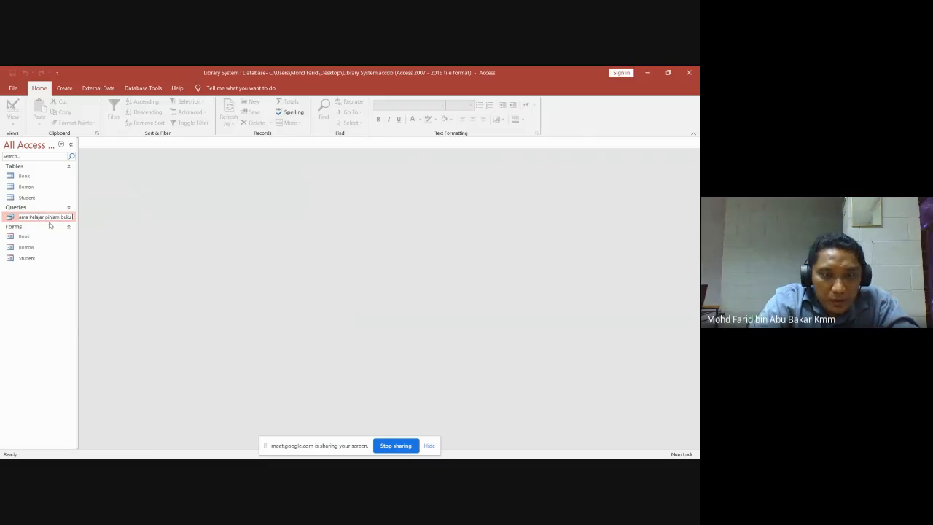
type(" ust. Amin")
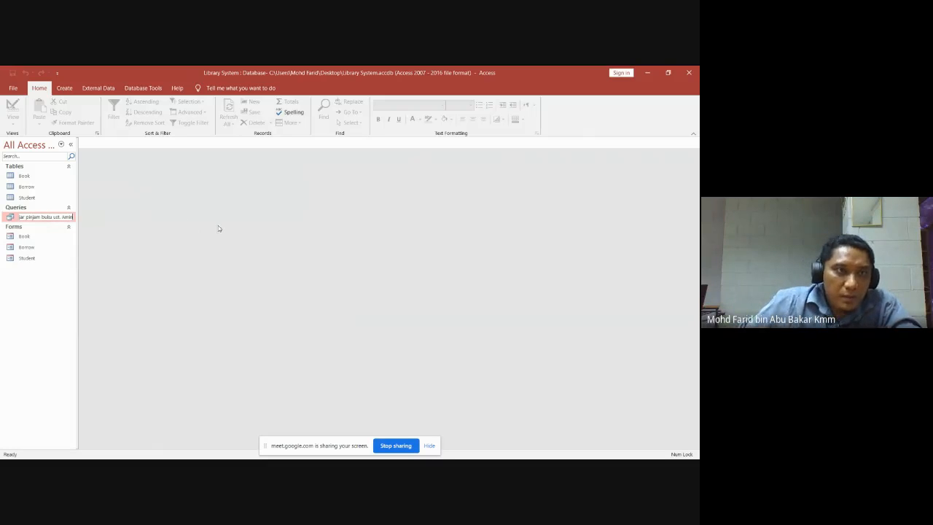
left_click(27, 238)
left_click(337, 295)
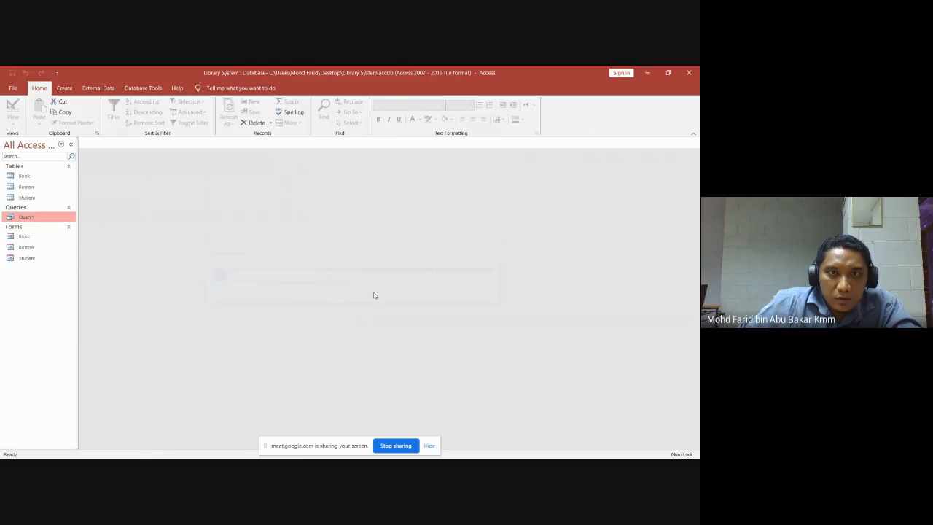
Open Query1 in Design View, enter a Like "*Amin*" Author criterion, and run it.
double_click(28, 218)
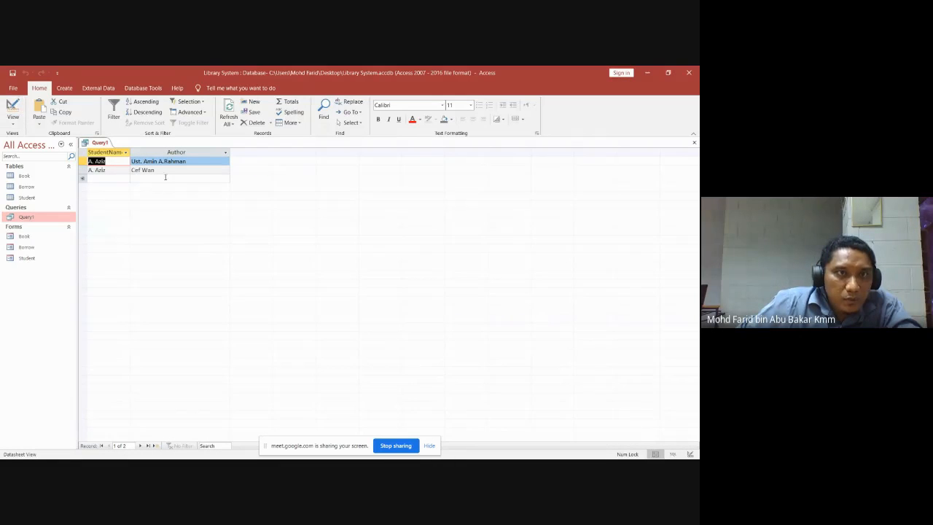
left_click(13, 122)
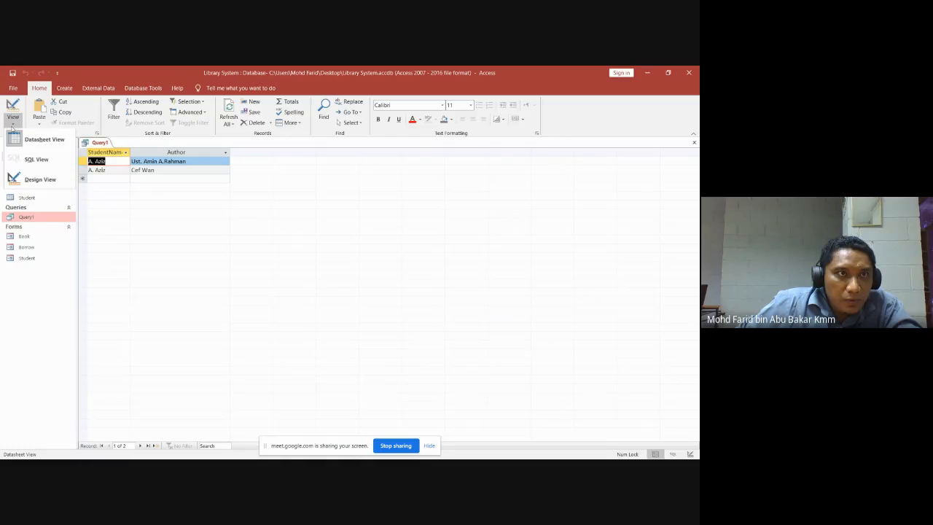
left_click(40, 181)
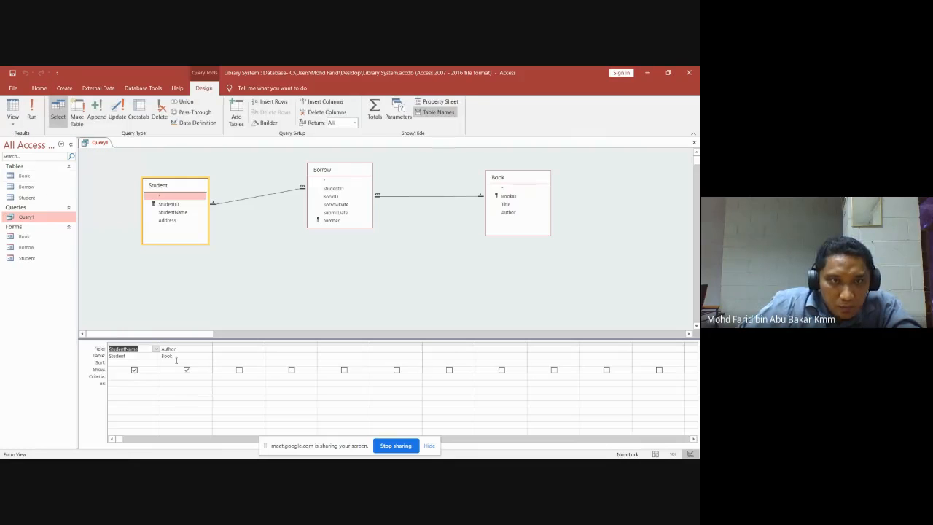
left_click(178, 378)
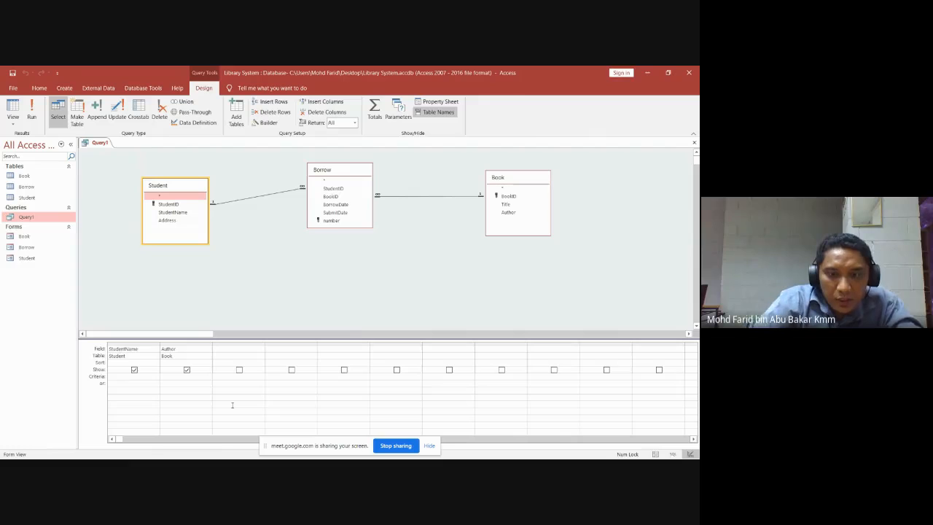
type("like \"*Amin*")
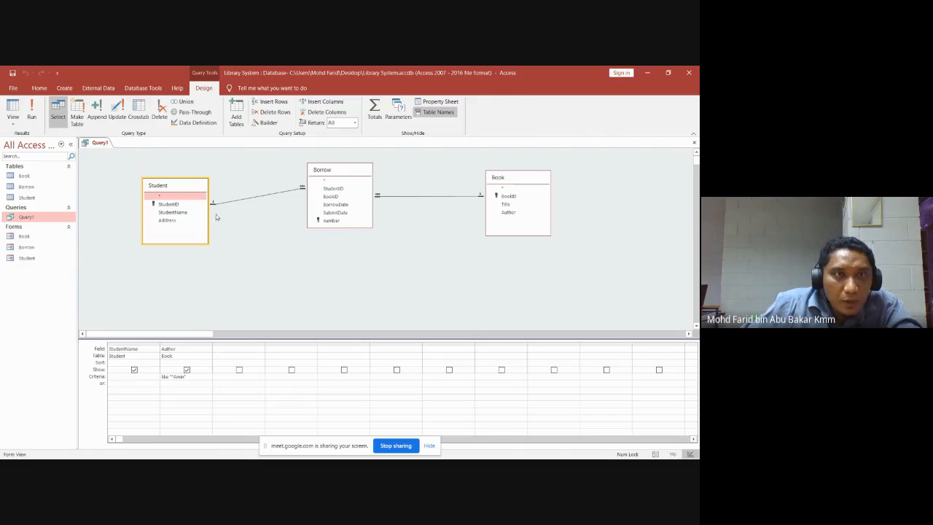
left_click(31, 109)
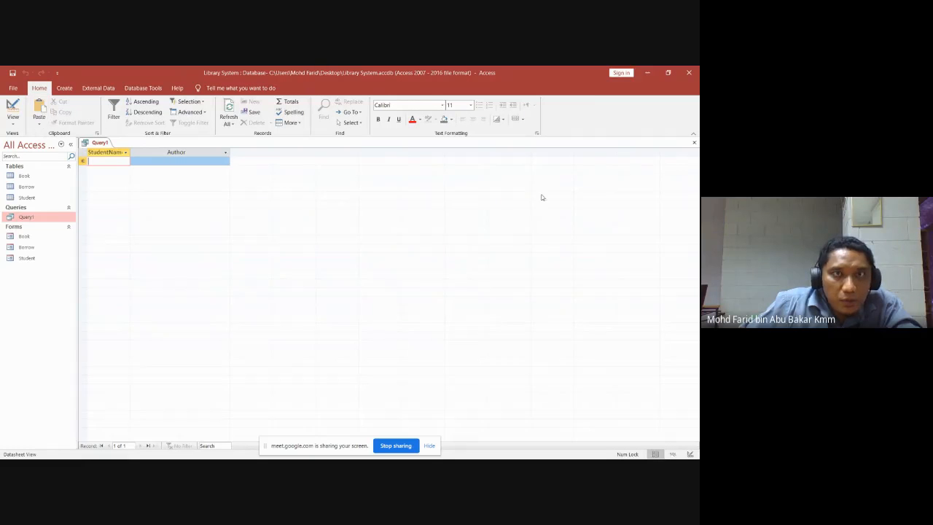
Rerun the Amin-filtered query, save Query1's design, and reopen it showing one record.
left_click(13, 121)
left_click(35, 180)
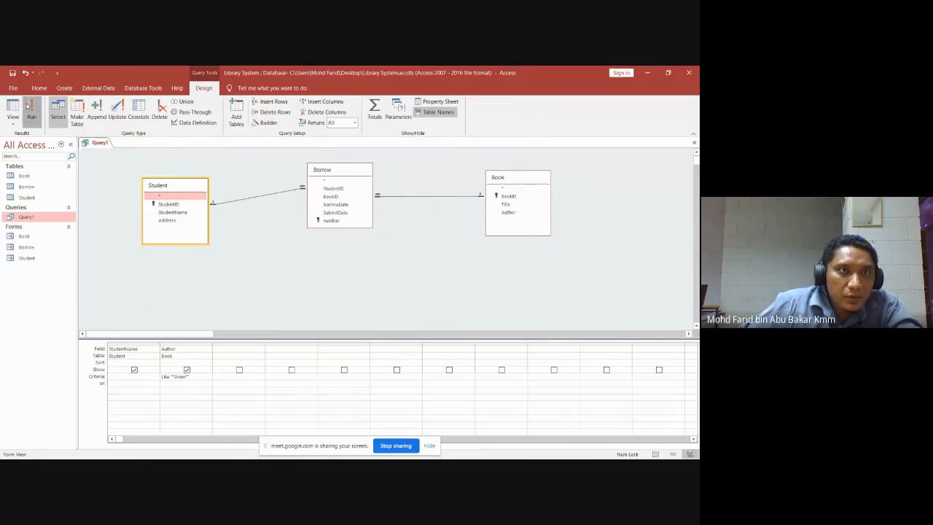
left_click(29, 109)
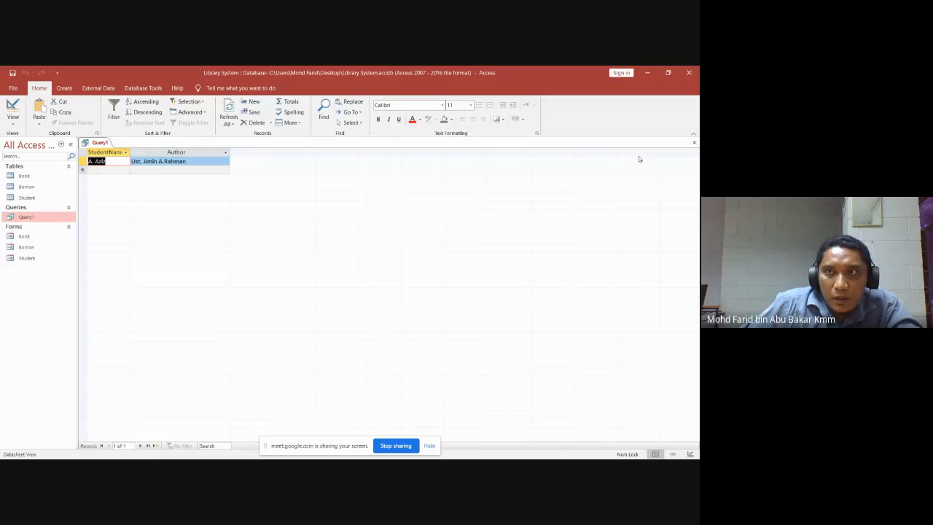
left_click(694, 143)
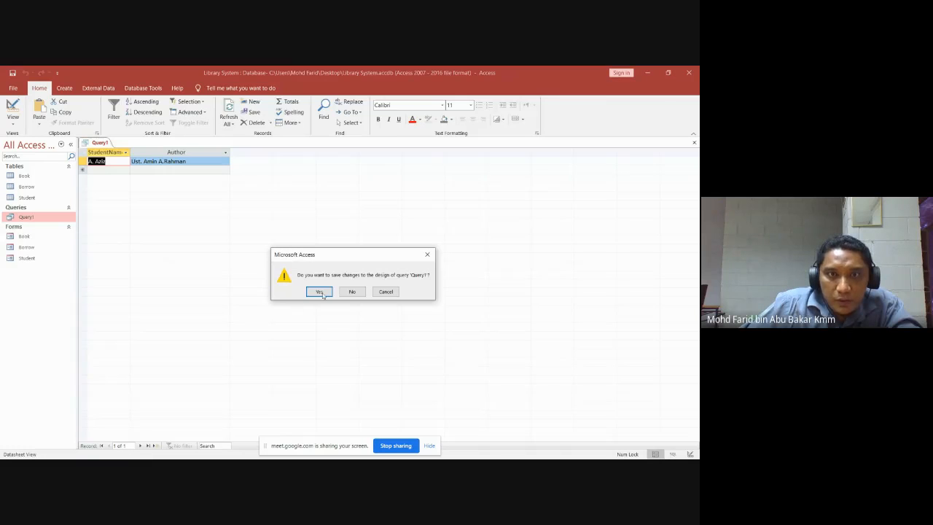
left_click(318, 292)
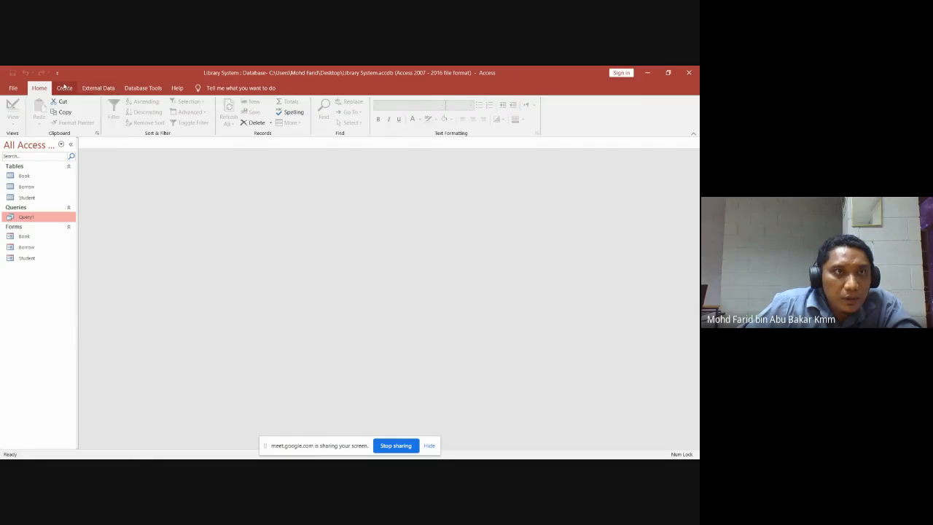
double_click(28, 216)
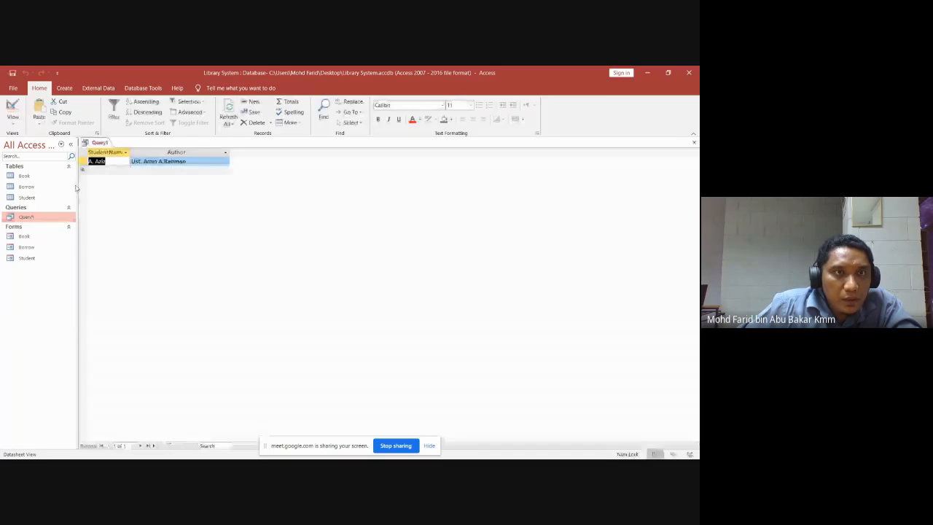
Switch the open Query1 to Design View and close it.
left_click(12, 123)
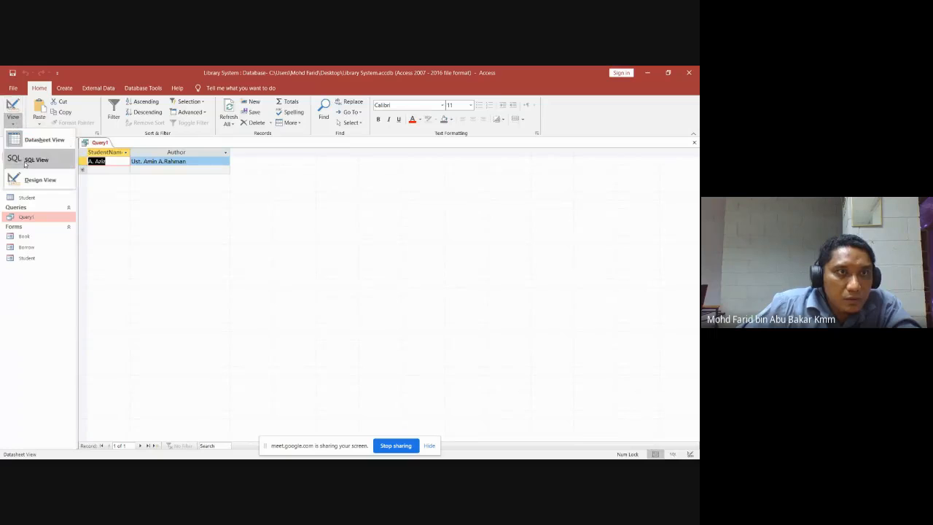
left_click(29, 181)
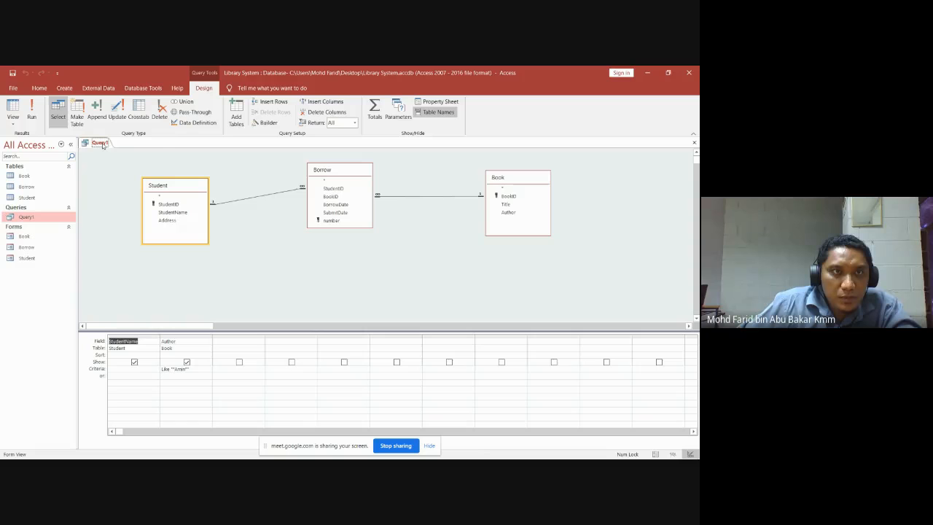
right_click(103, 145)
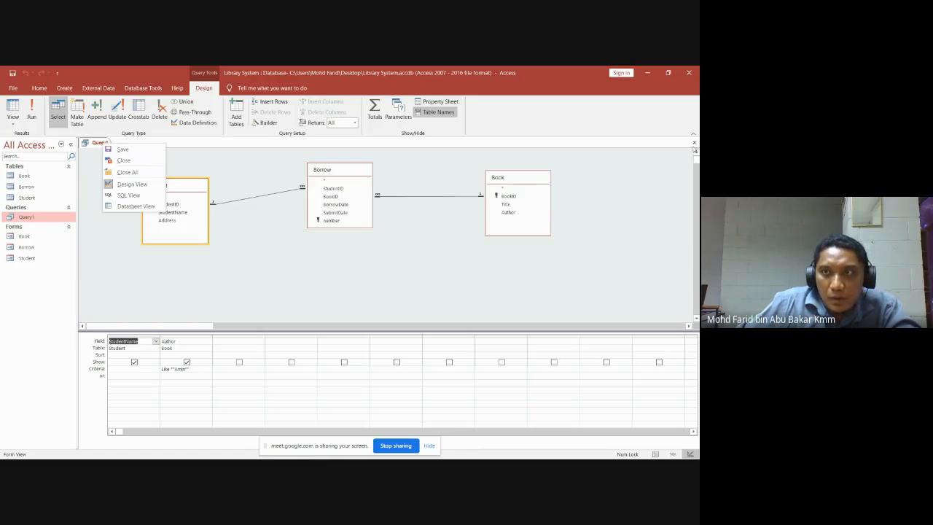
left_click(122, 160)
Rename the saved Query1 in the navigation pane to Amin.
right_click(28, 218)
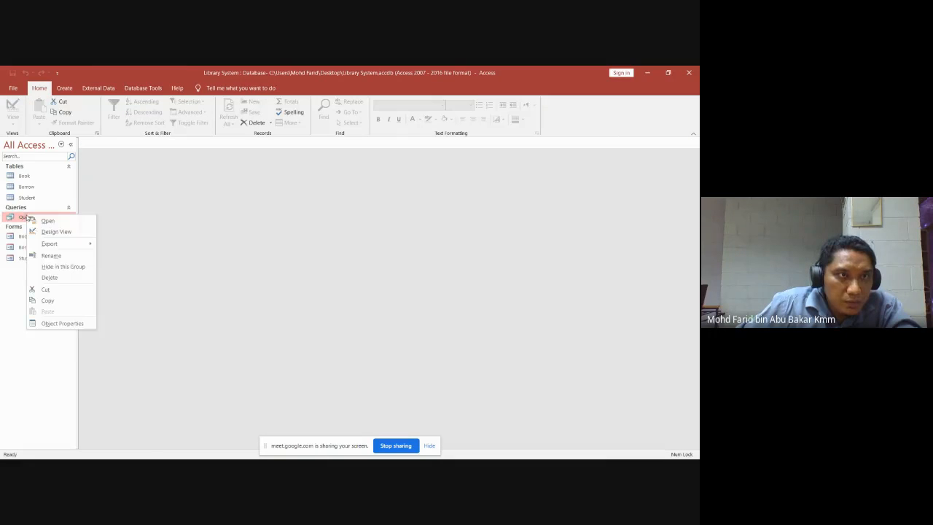
left_click(51, 256)
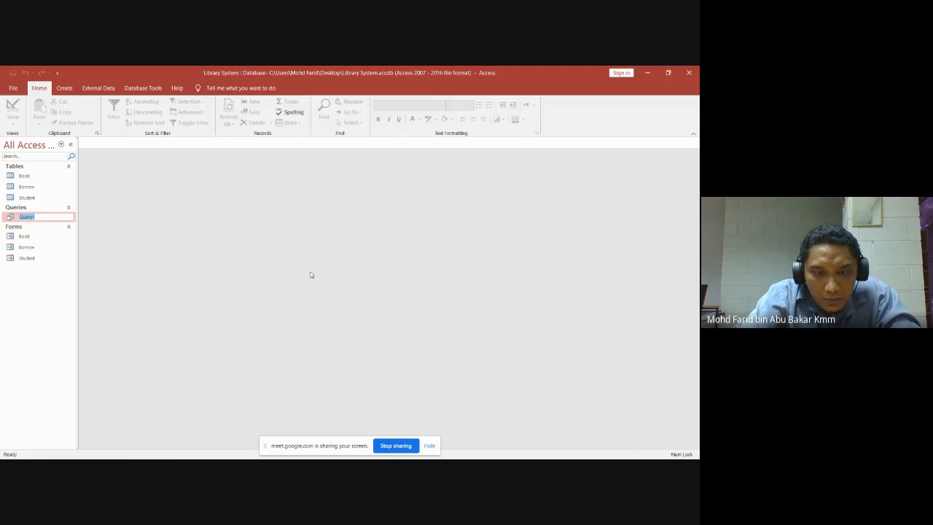
type("Amin")
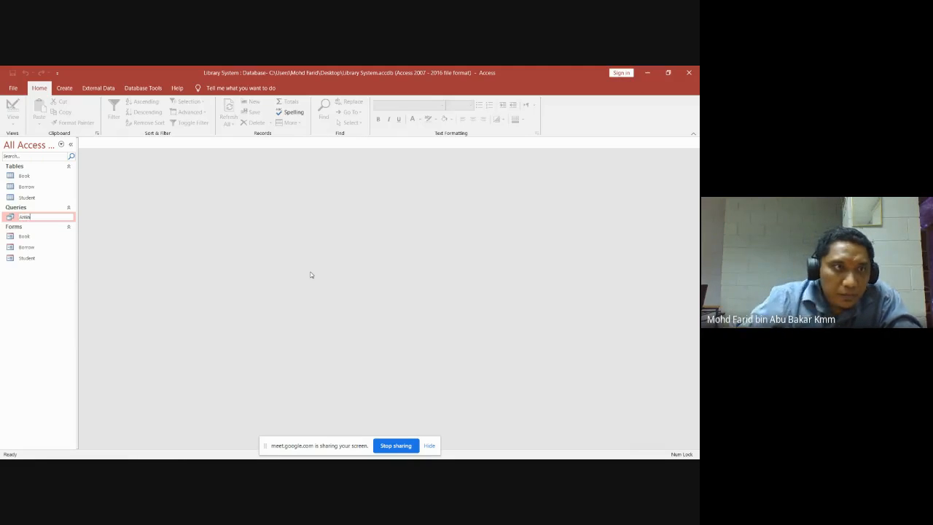
left_click(34, 238)
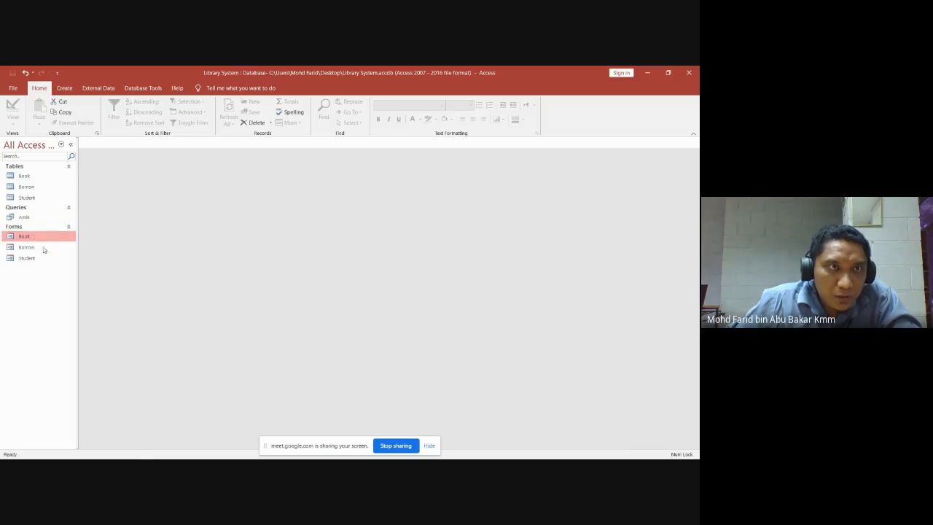
left_click(30, 219)
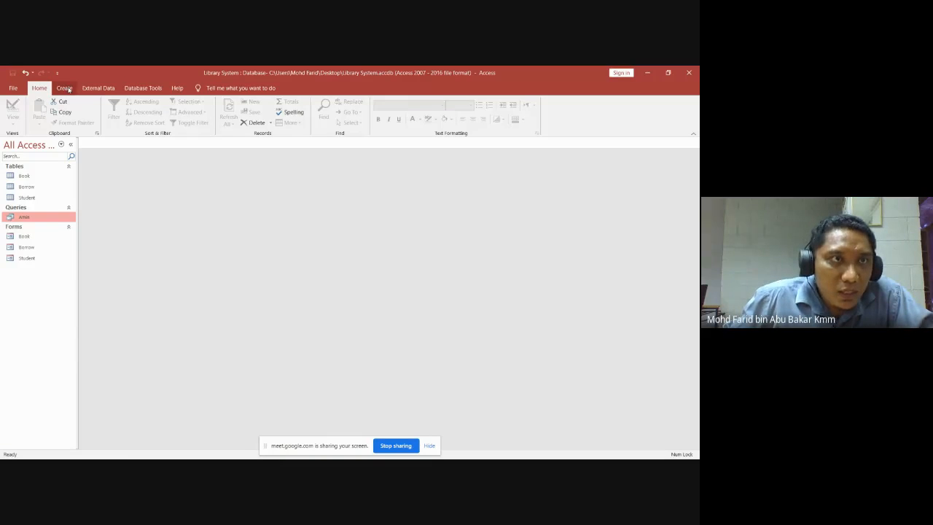
left_click(65, 88)
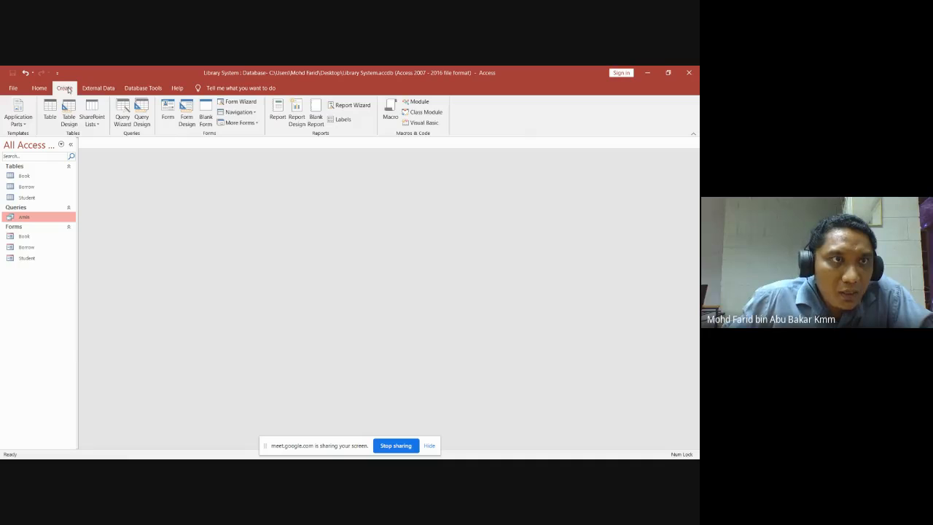
Start a new query design and add the Book, Borrow and Student tables.
left_click(142, 118)
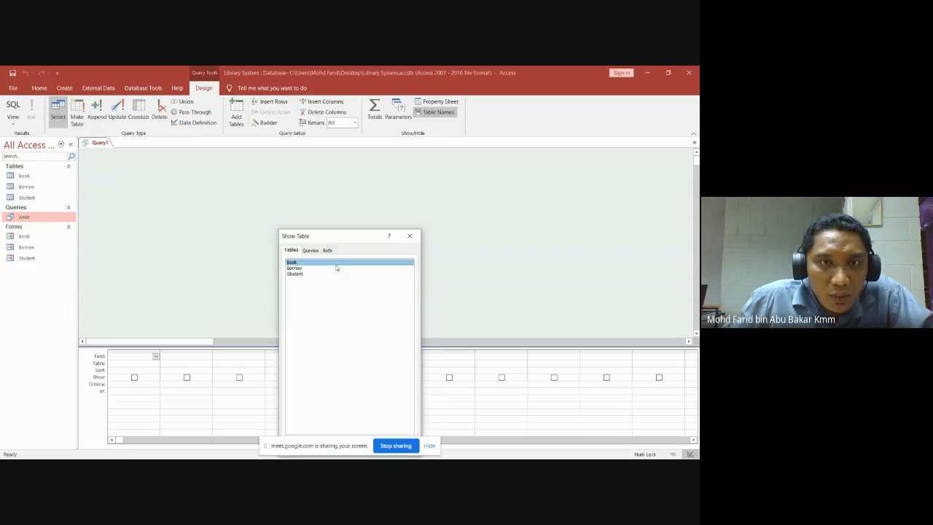
left_click(305, 275)
left_click_drag(305, 281, 280, 261)
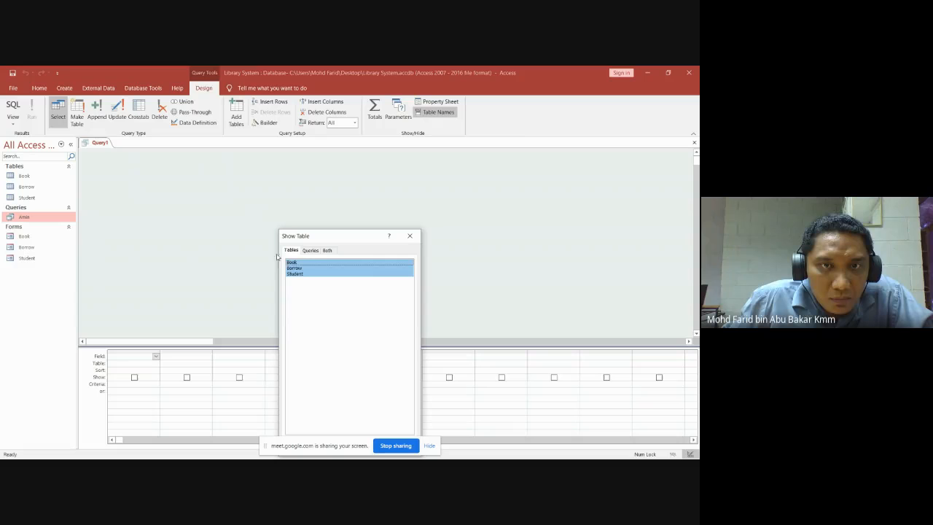
left_click(310, 250)
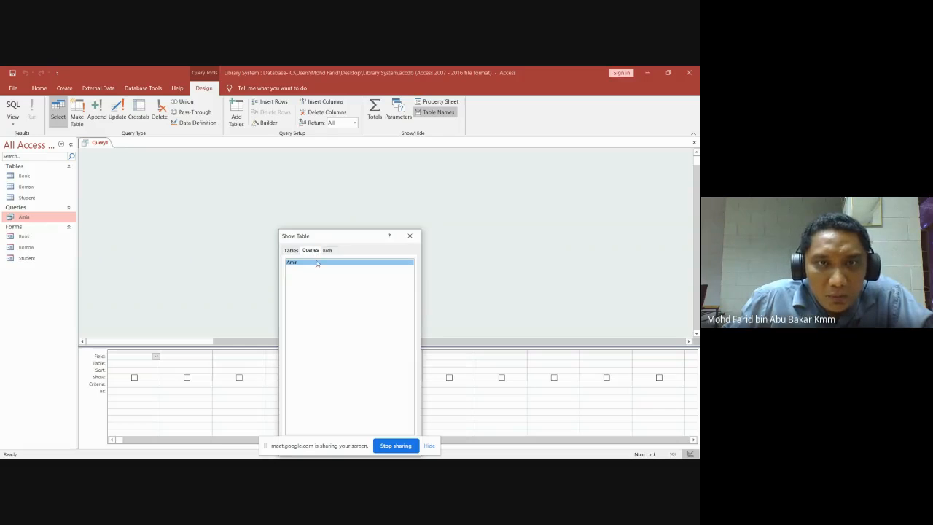
left_click(291, 250)
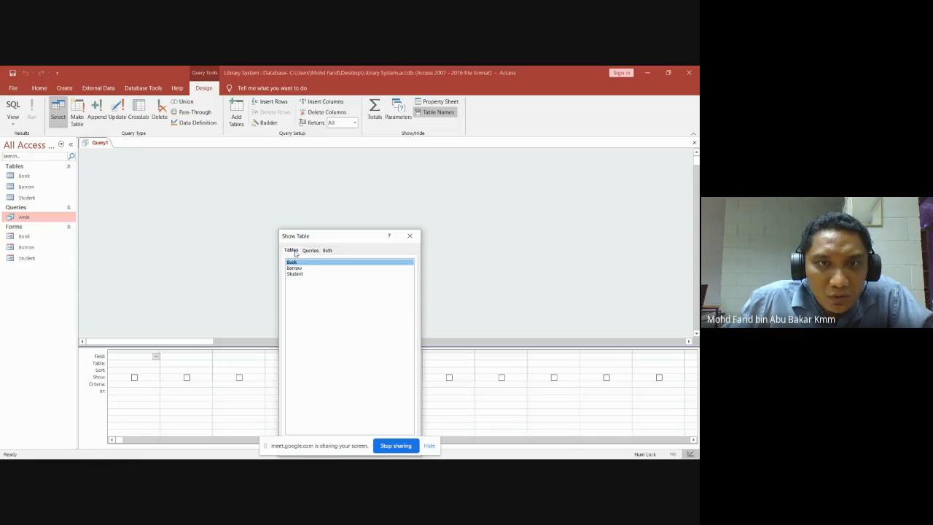
left_click_drag(319, 290, 283, 265)
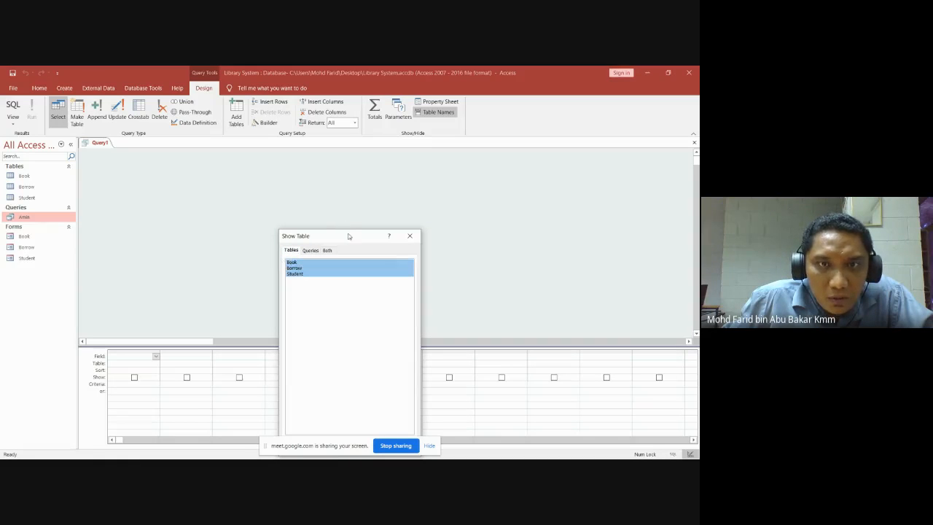
left_click_drag(350, 235, 374, 173)
left_click(391, 387)
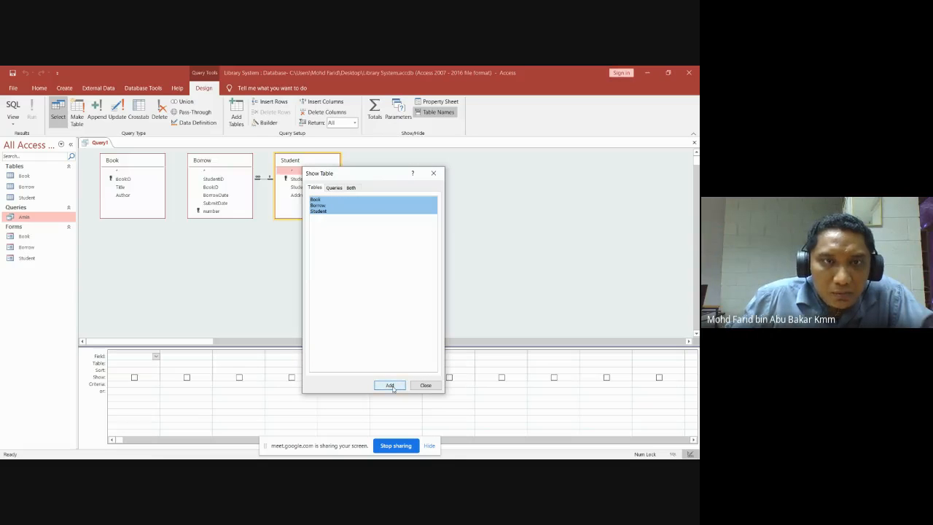
left_click(440, 174)
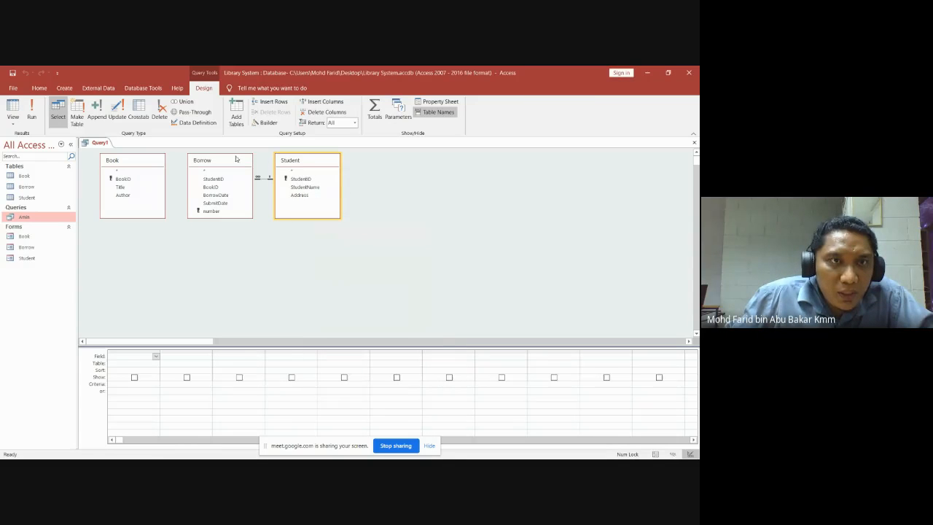
Arrange the tables left to right as Student, Borrow, Book.
left_click_drag(246, 160, 439, 165)
left_click_drag(113, 160, 553, 161)
left_click(301, 169)
left_click_drag(300, 169, 189, 183)
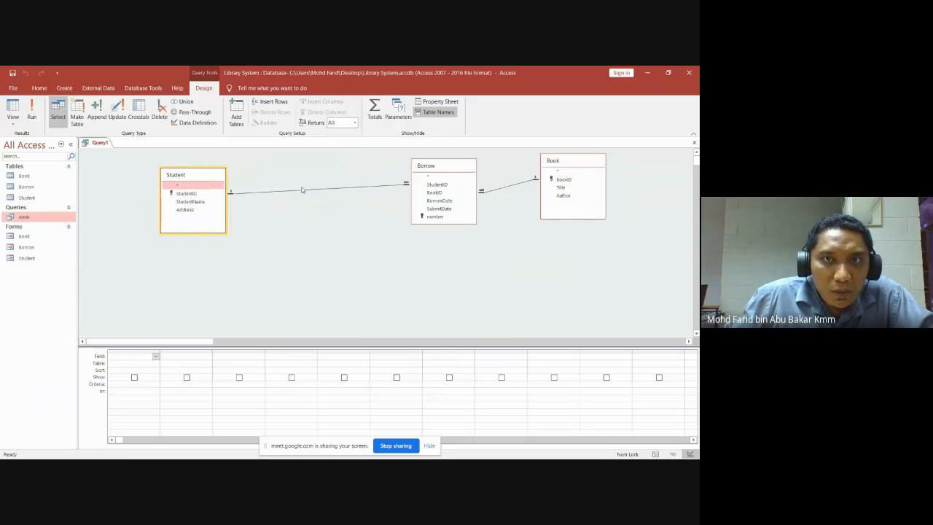
left_click_drag(433, 170, 327, 179)
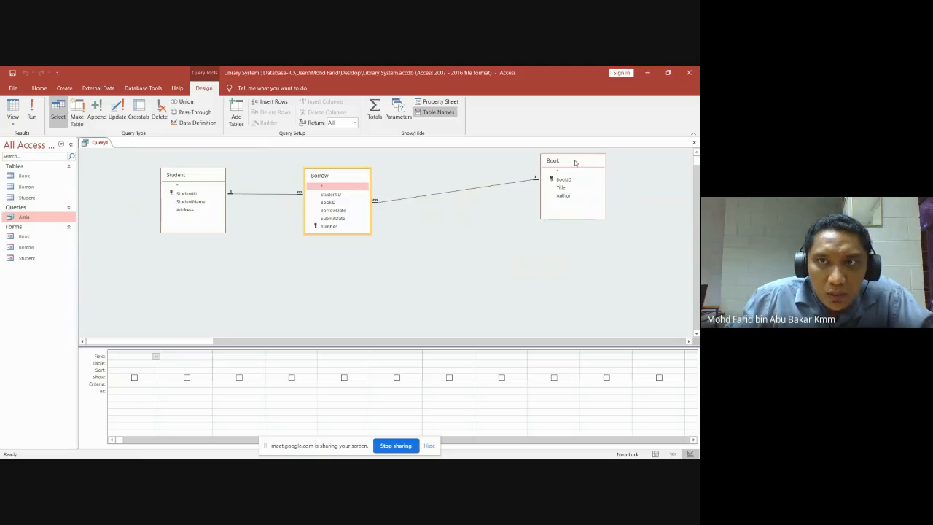
left_click_drag(575, 162, 472, 175)
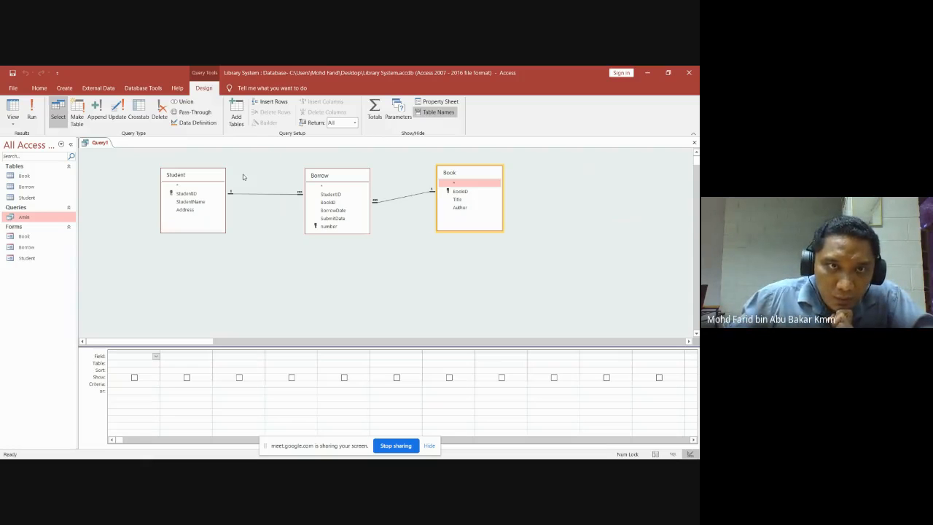
Add StudentName and Address from Student and Title from Book to the query grid.
double_click(191, 202)
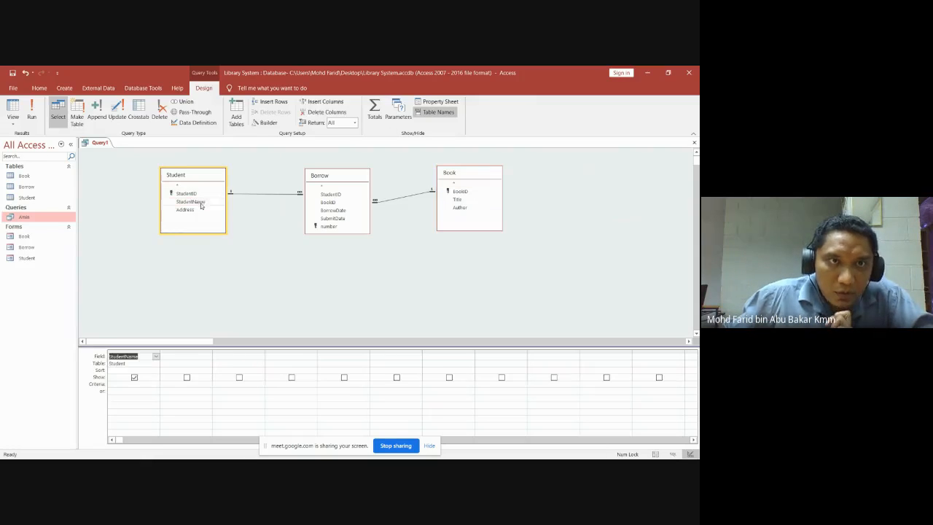
left_click(193, 210)
double_click(193, 211)
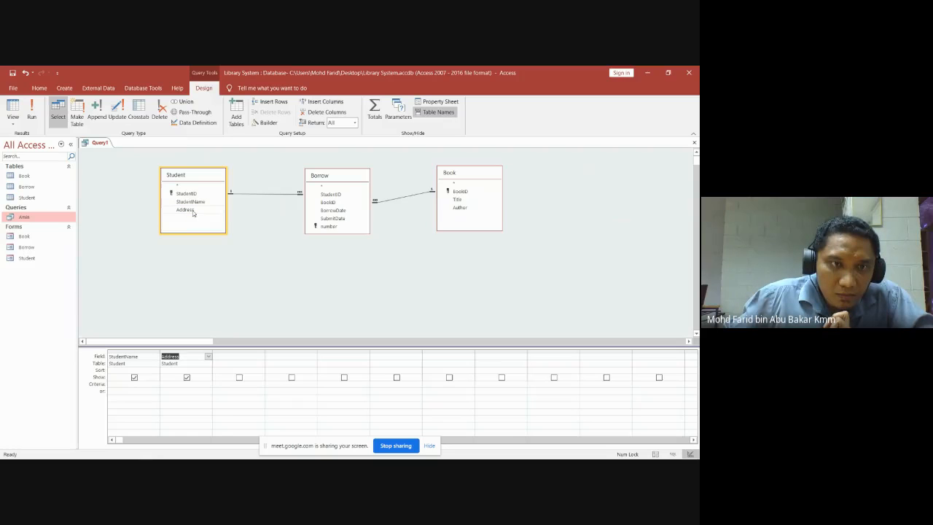
double_click(458, 200)
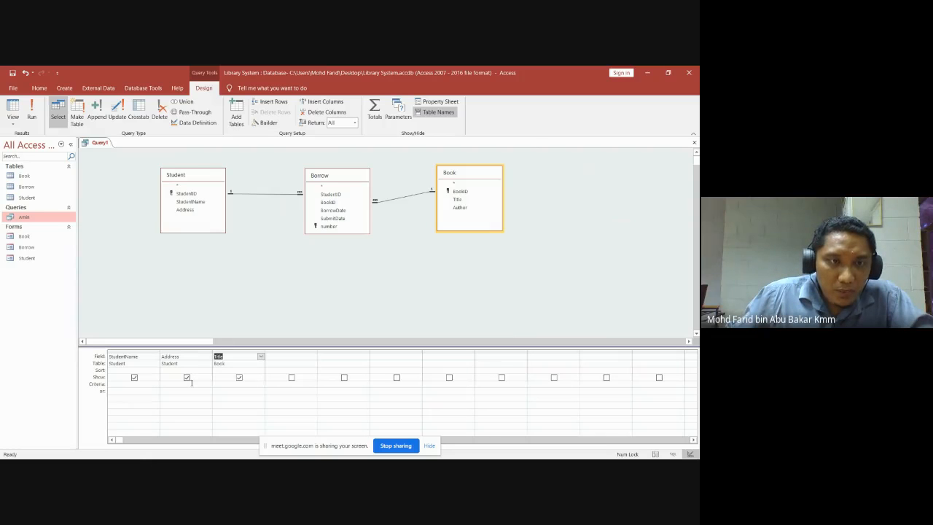
Check the Student table's records, then keep Book as the Title column's source table.
left_click(24, 200)
double_click(24, 198)
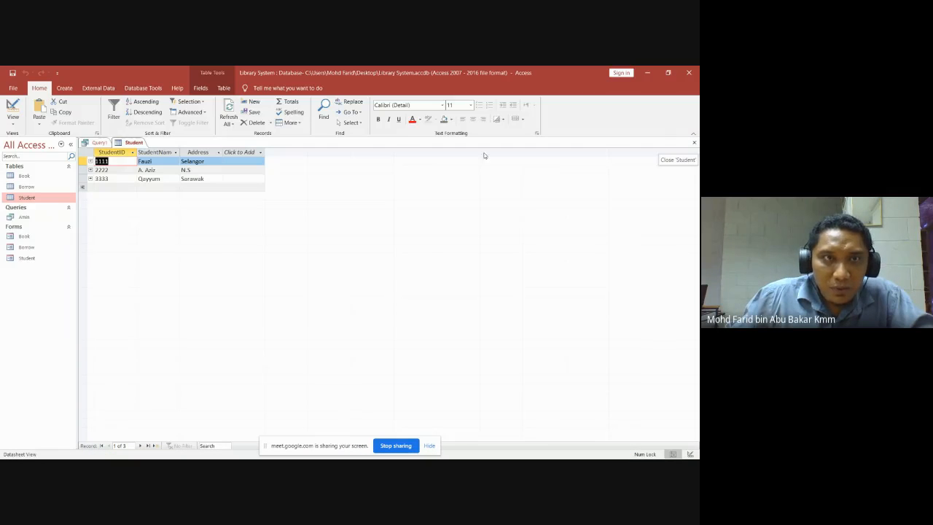
left_click(694, 142)
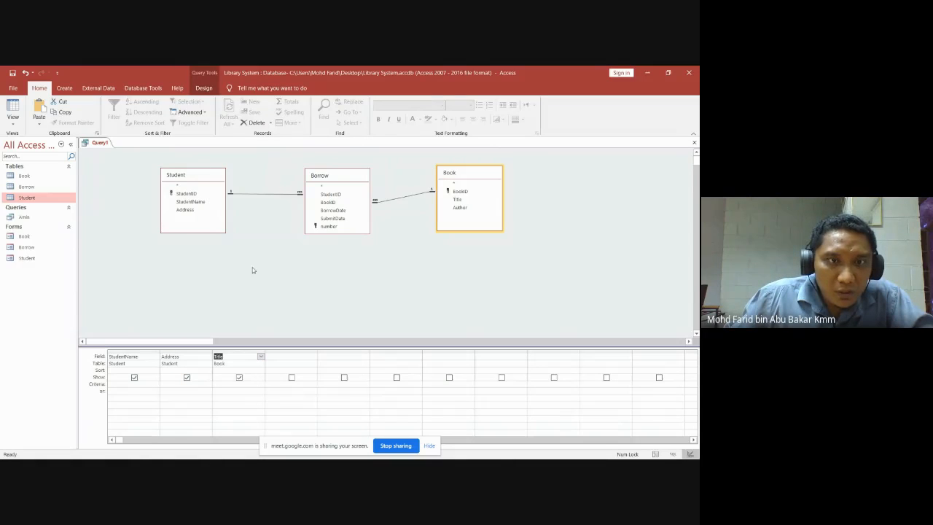
left_click(260, 364)
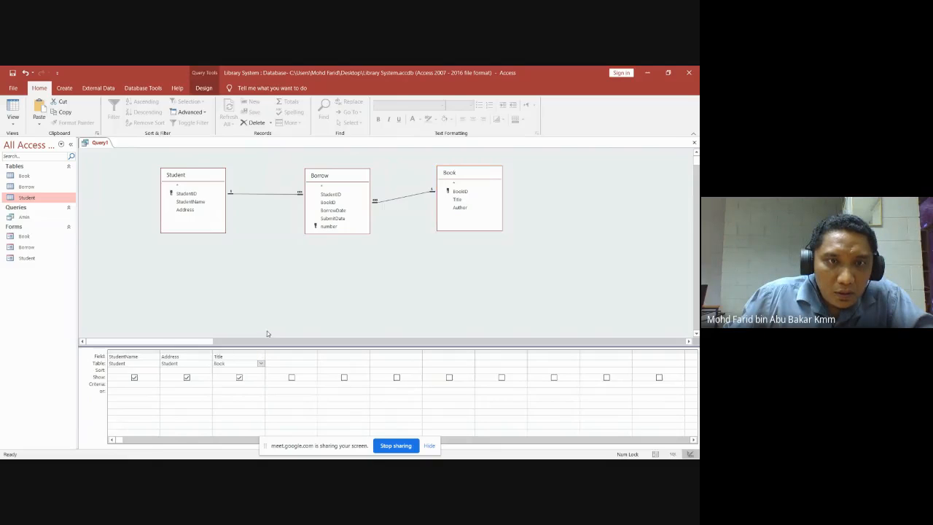
left_click(269, 336)
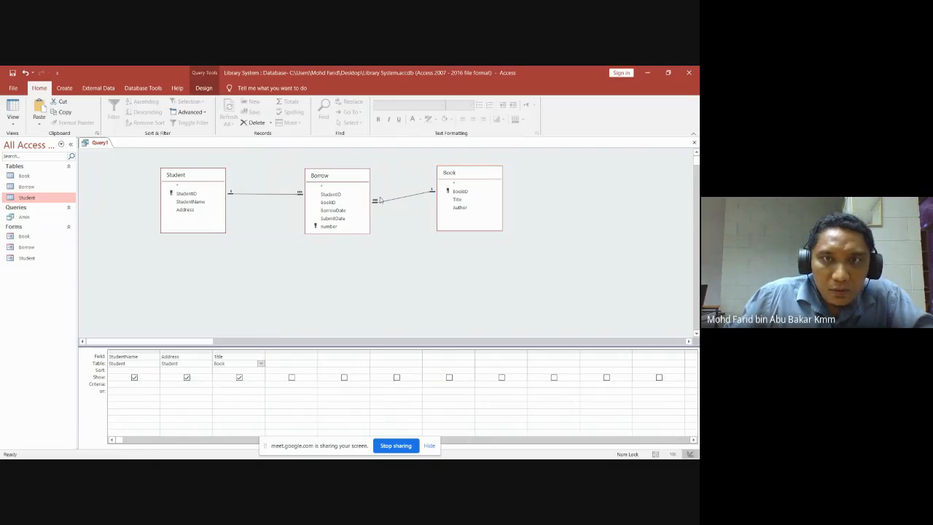
Start a second, empty query design and close it again.
left_click(65, 87)
left_click(142, 117)
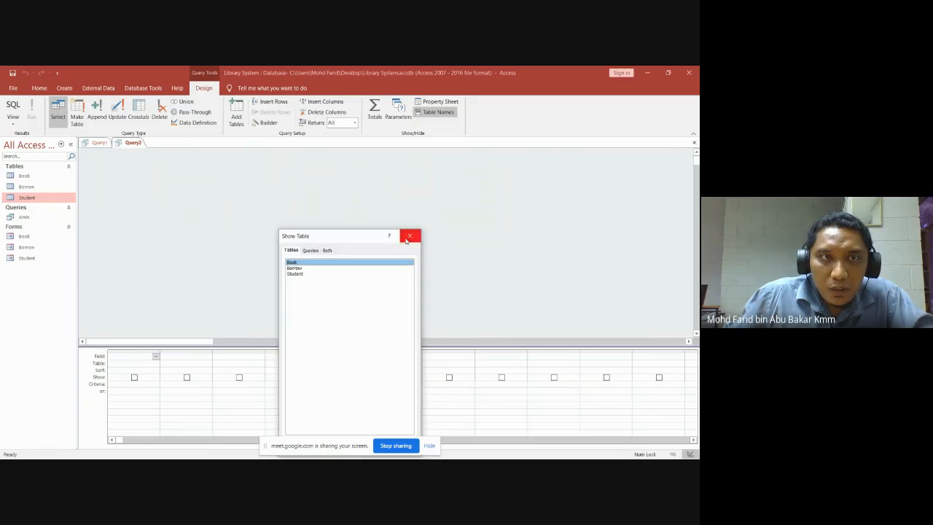
left_click(409, 237)
left_click(694, 142)
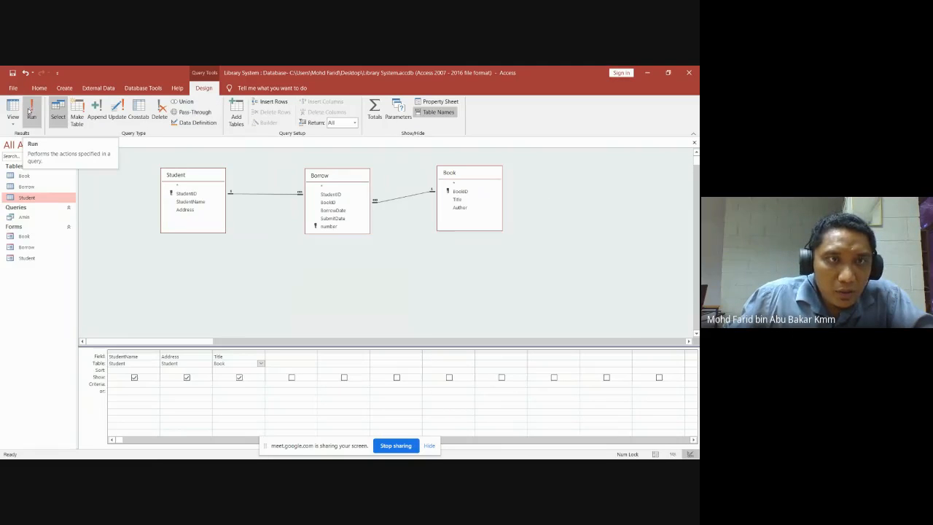
Run the StudentName–Address–Title query, then save it as 'Pelajar Pinjam Buku ikut negeri'.
left_click(33, 109)
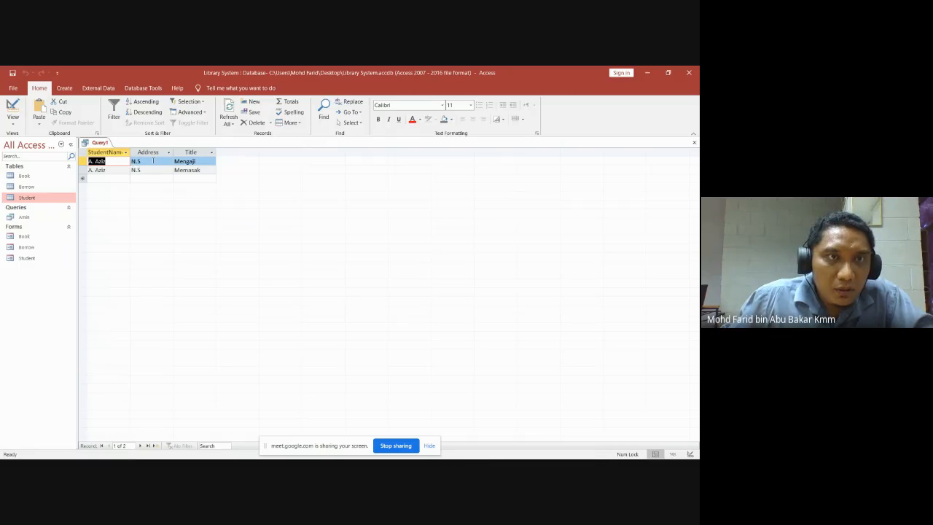
left_click(694, 143)
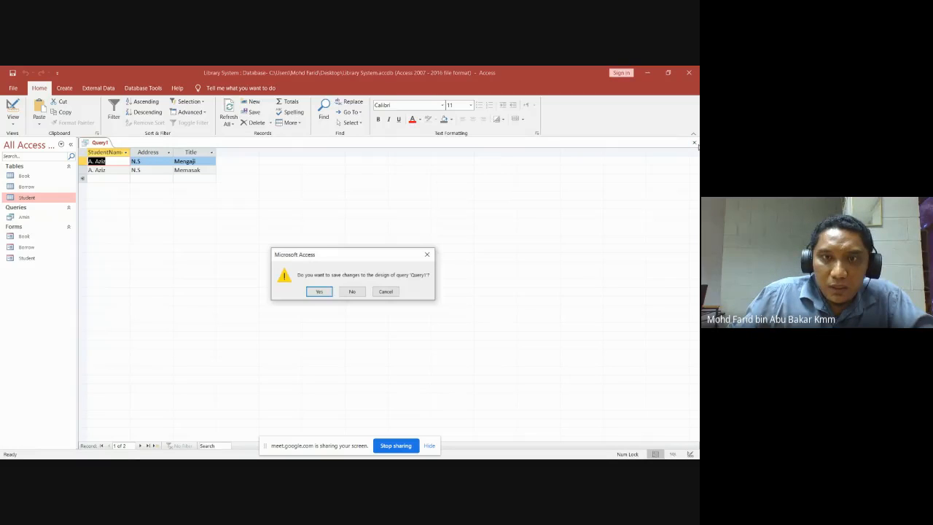
left_click(319, 291)
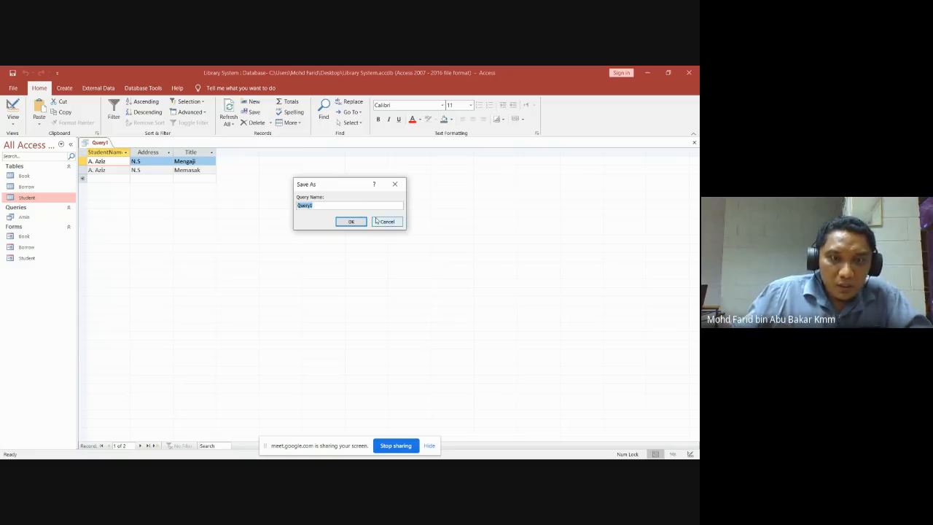
type("Pelajar")
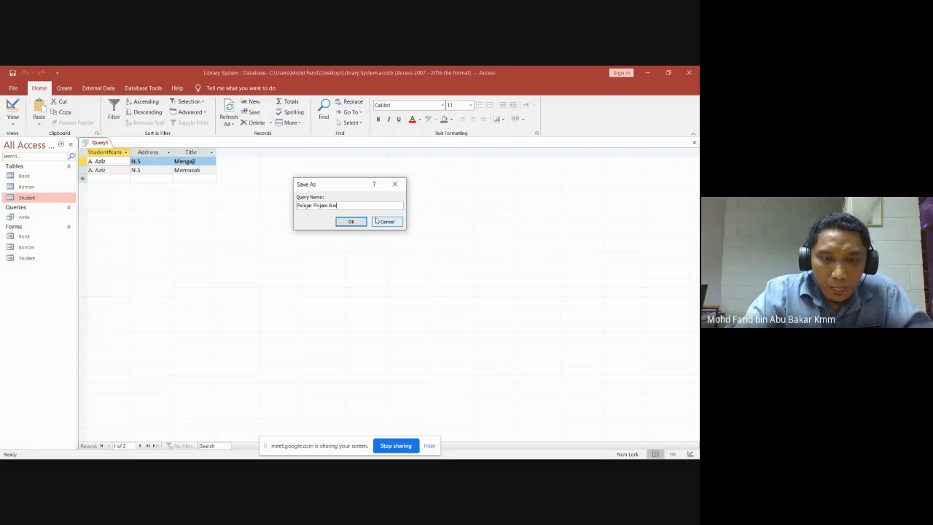
type("Pinjam Buku ikut ")
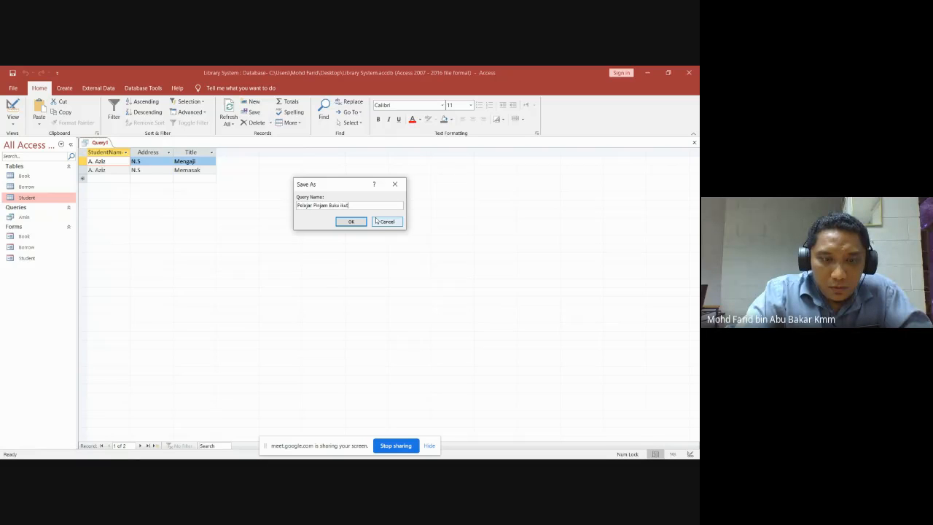
type("negeri")
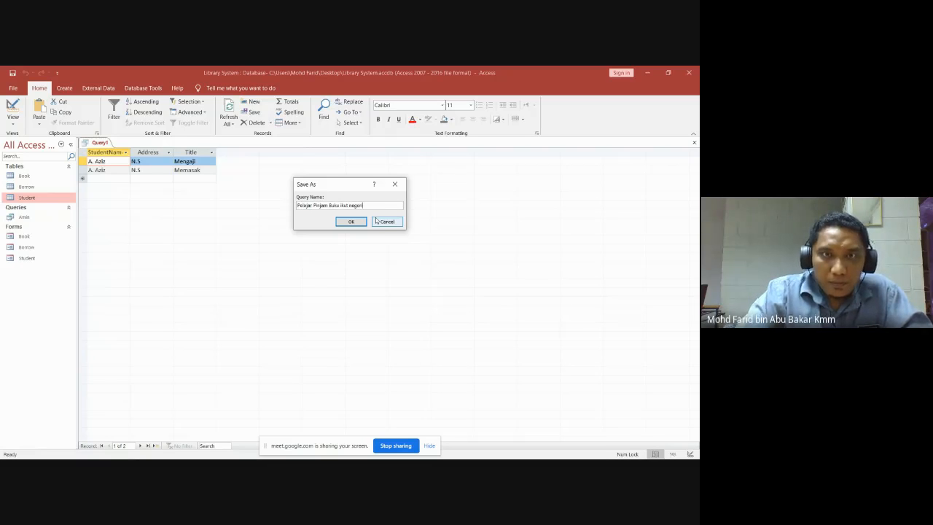
left_click(339, 222)
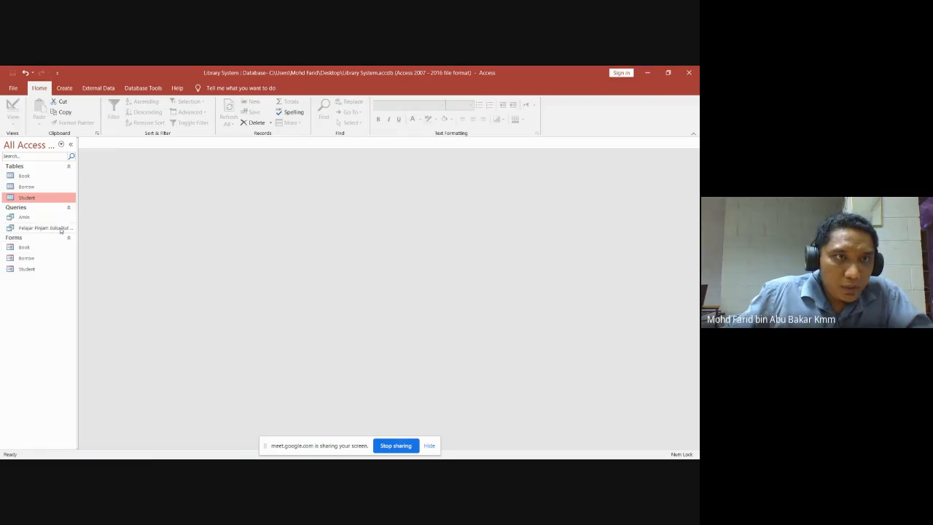
Open the Borrow table and add student 3333 borrowing B1111 from 20/10/2020 to 27/10/2020.
left_click_drag(79, 229, 120, 228)
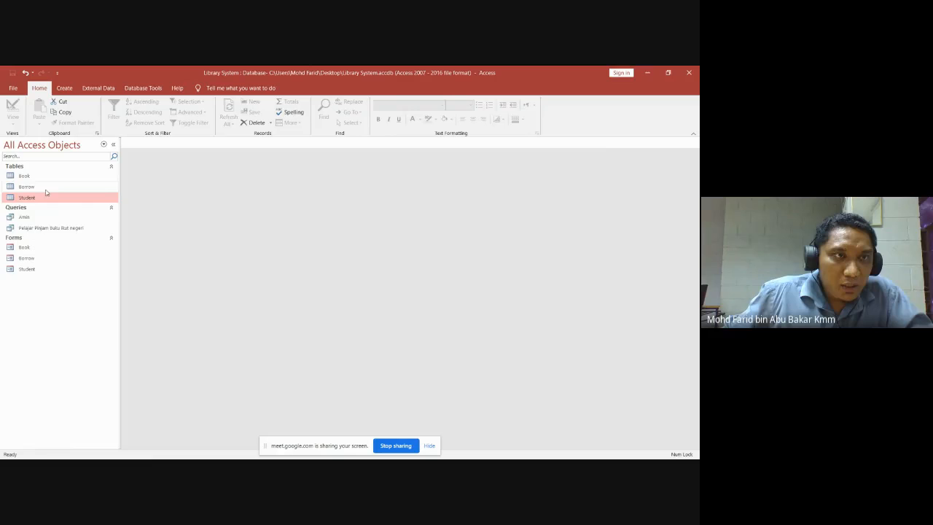
left_click(33, 187)
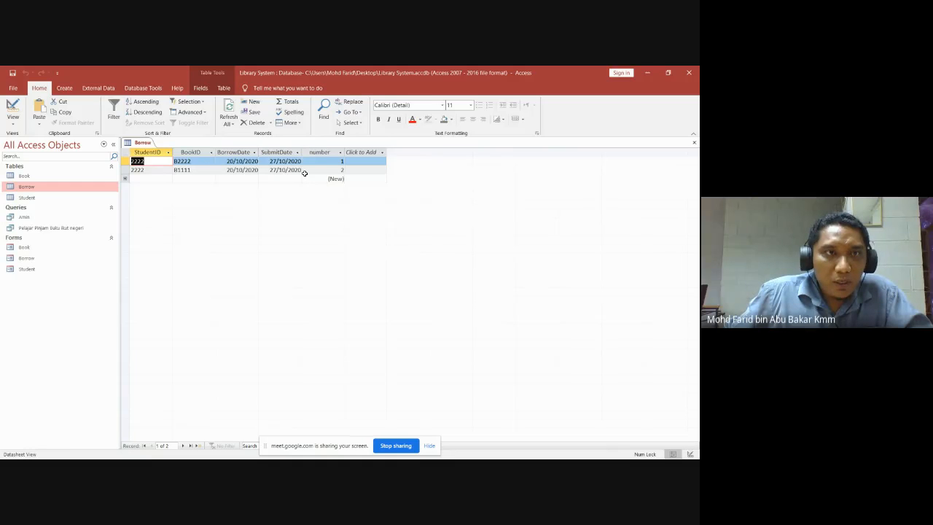
left_click(146, 179)
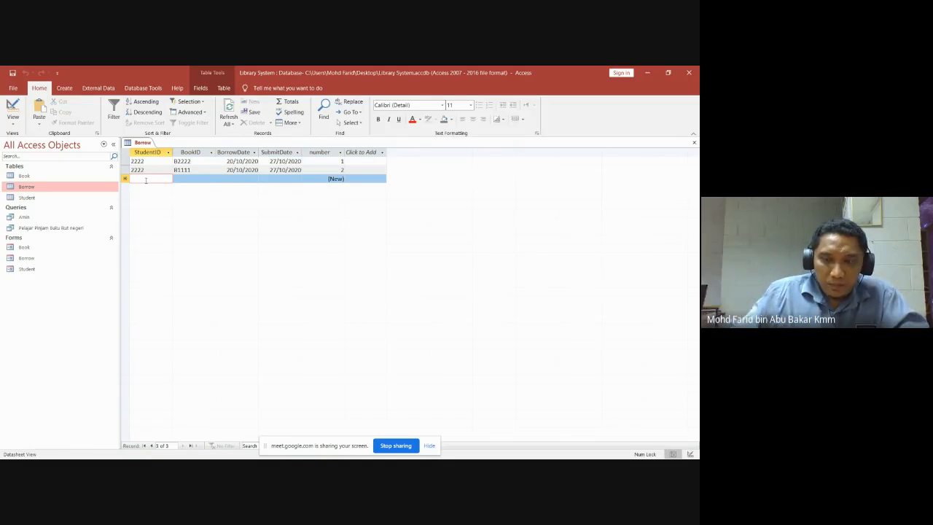
type("3333")
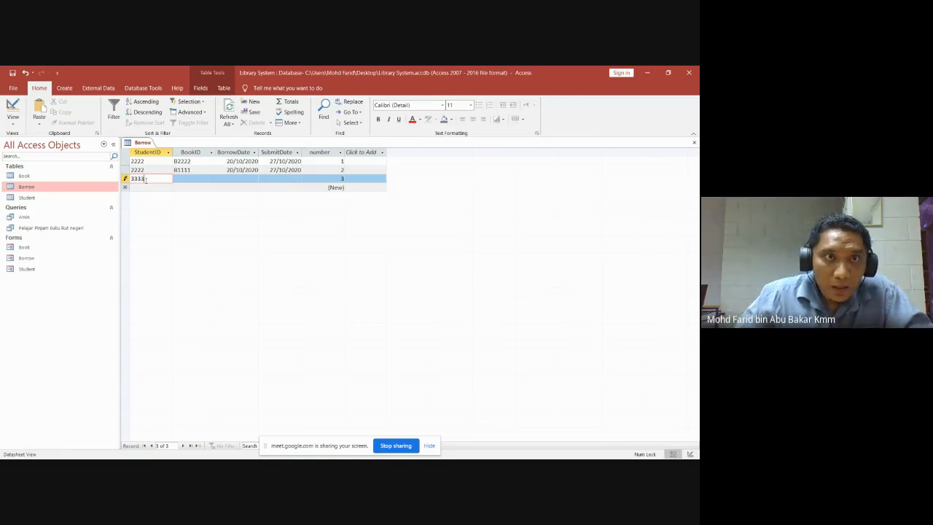
left_click(196, 178)
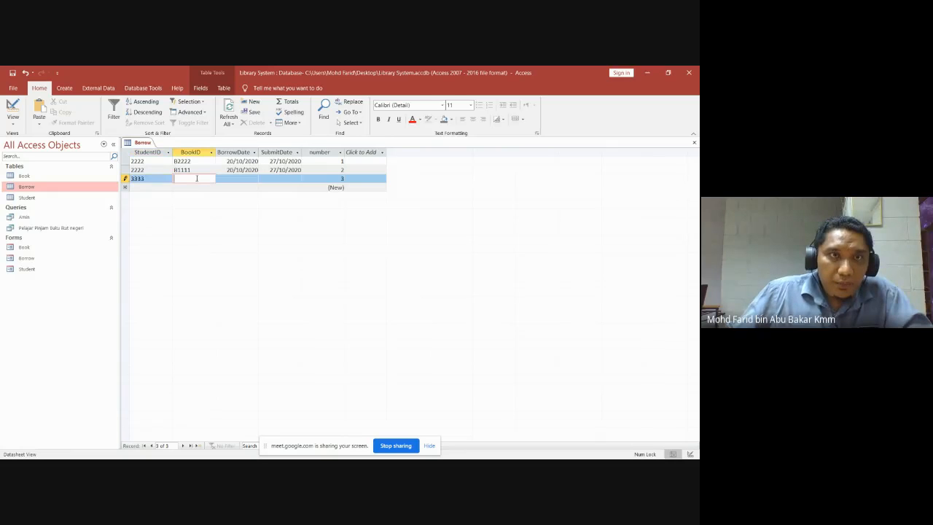
type("B1111")
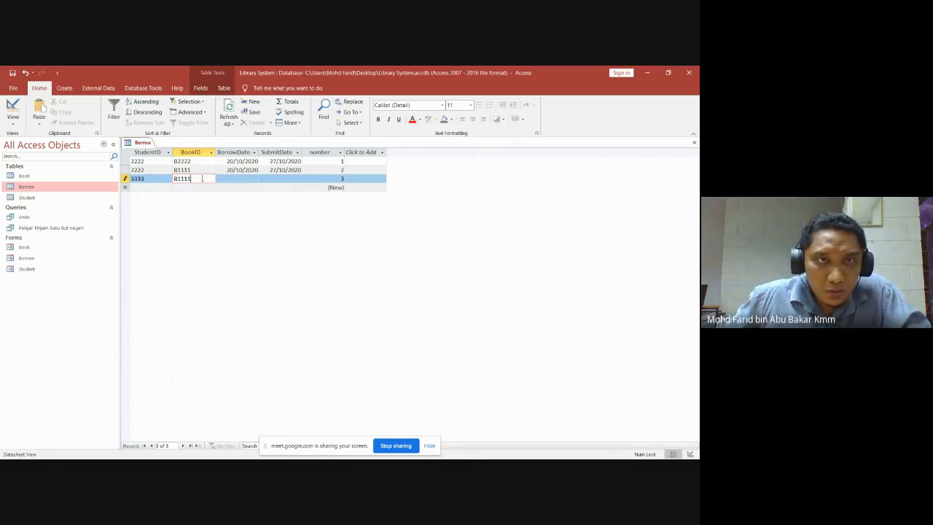
left_click(233, 177)
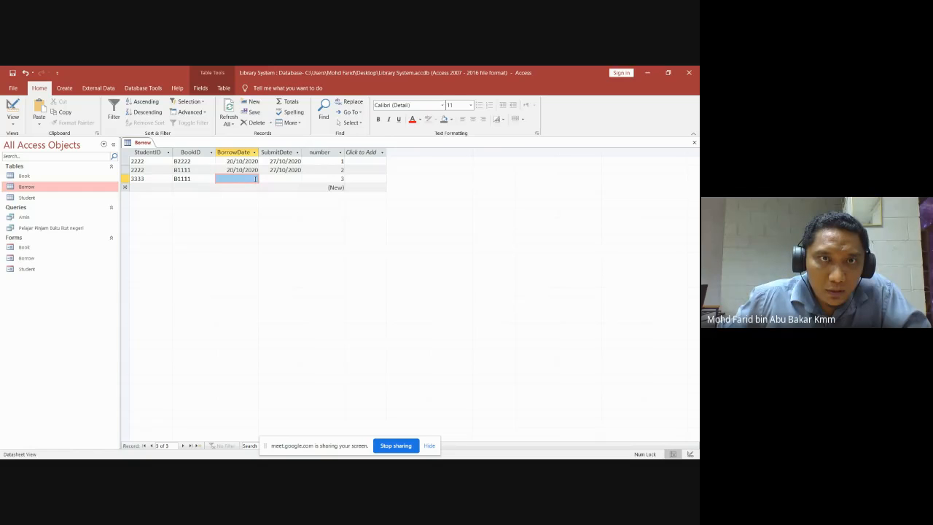
left_click(262, 179)
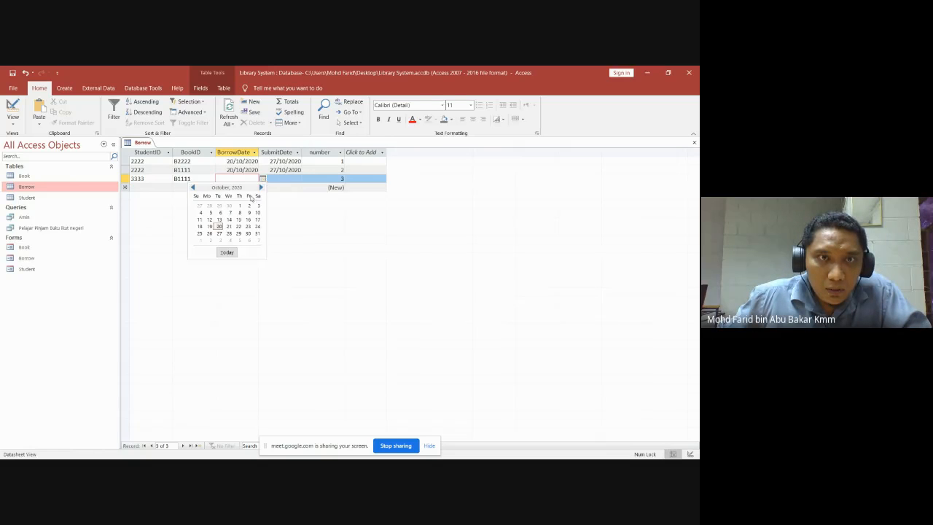
left_click(219, 226)
left_click(299, 179)
left_click(305, 179)
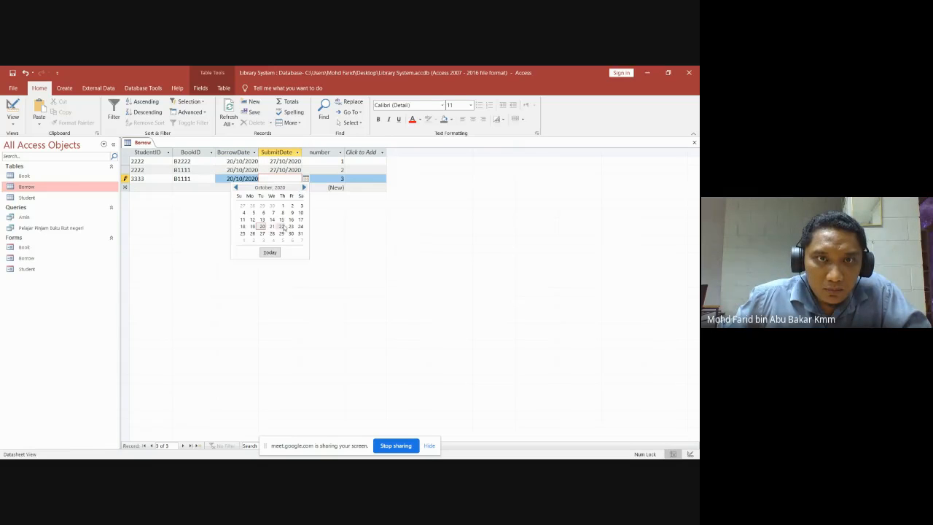
left_click(262, 234)
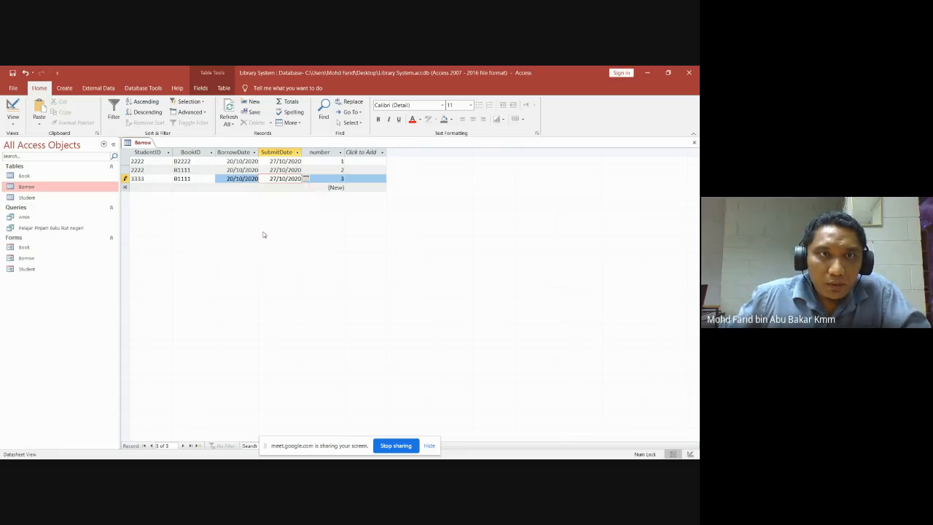
Add a second loan: student 1111, book B2222, 20/10/2020 to 27/10/2020.
left_click(153, 187)
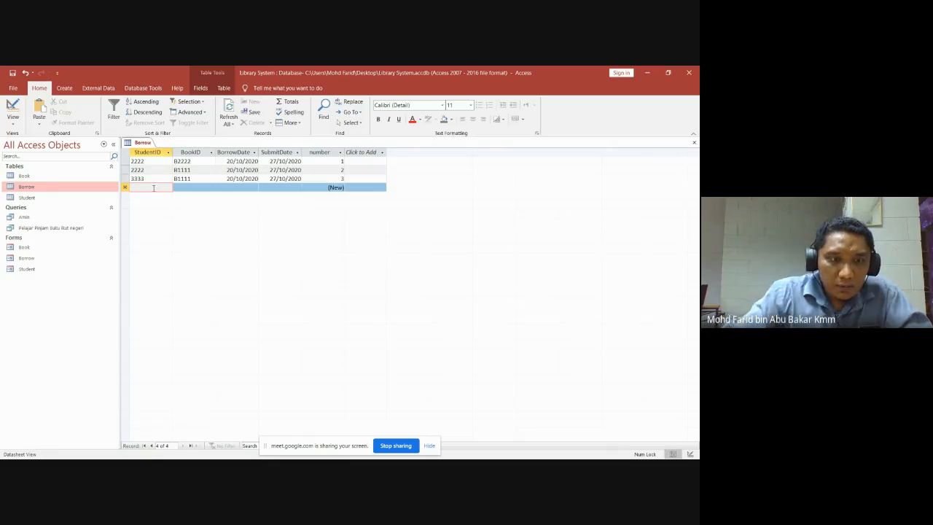
type("1111")
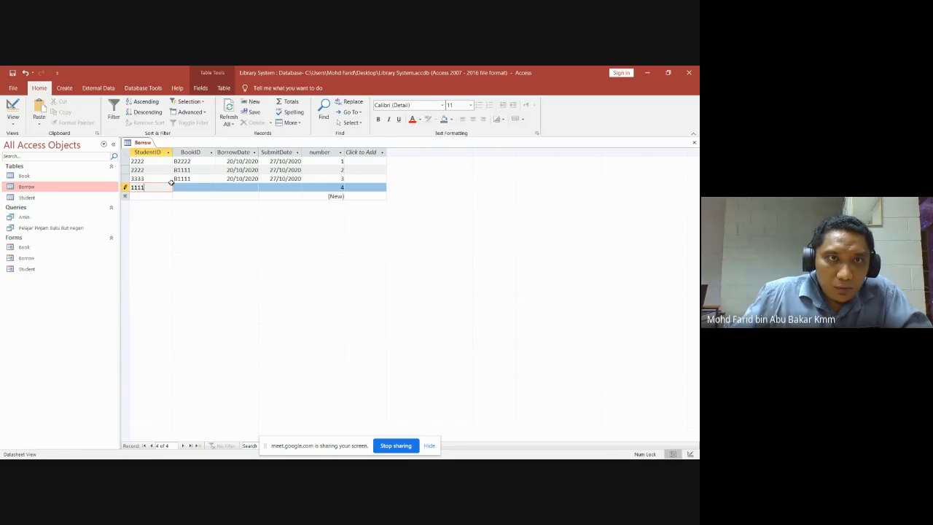
left_click(182, 188)
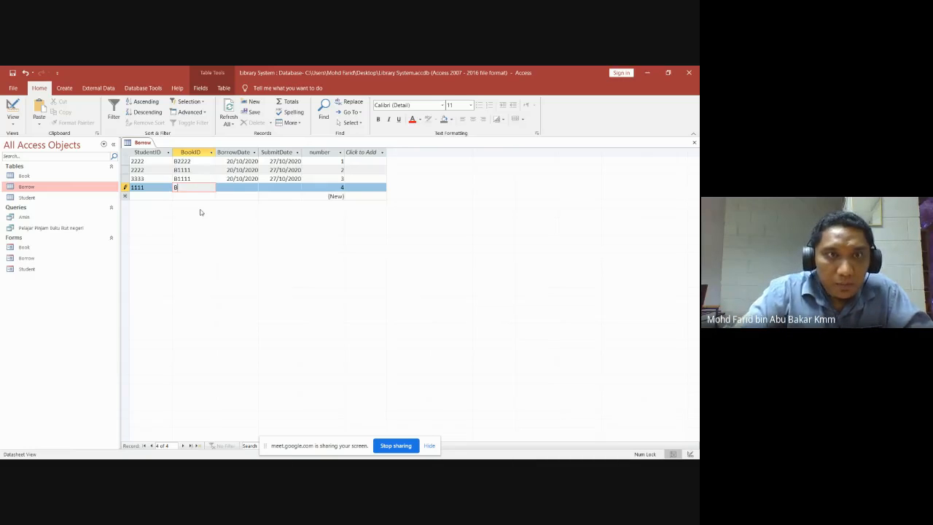
type("B2222")
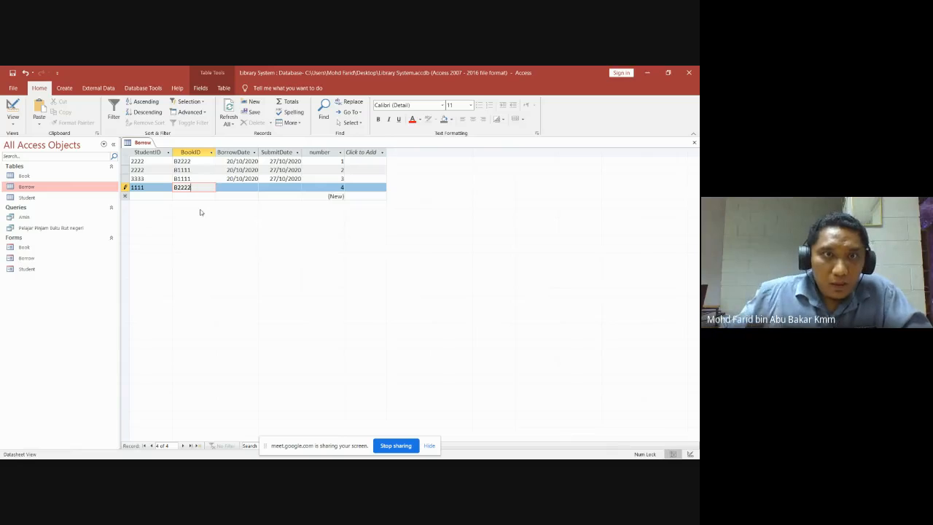
left_click(247, 187)
left_click(263, 187)
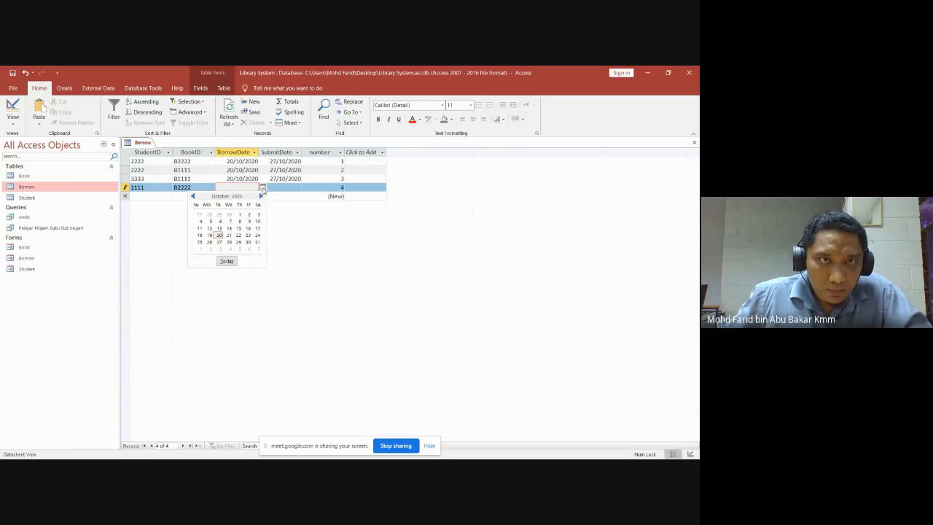
left_click(218, 234)
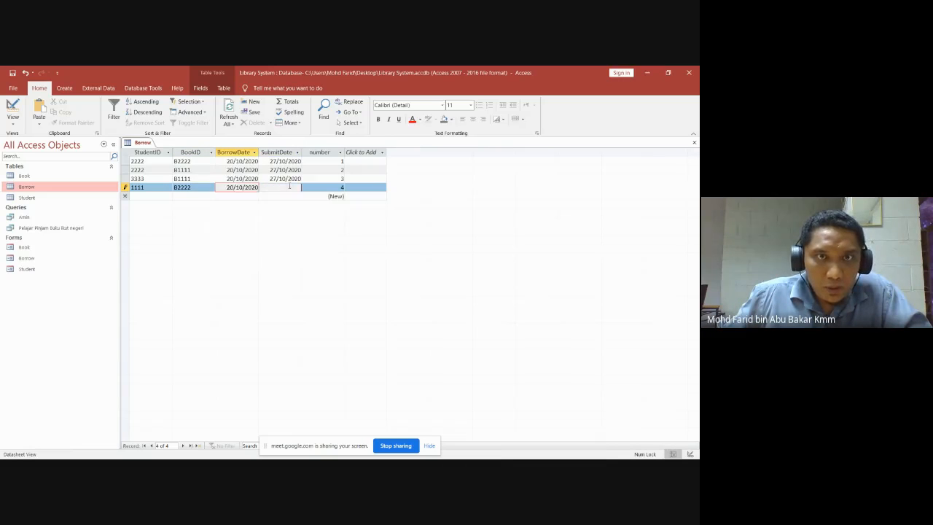
left_click(297, 188)
left_click(305, 188)
left_click(262, 242)
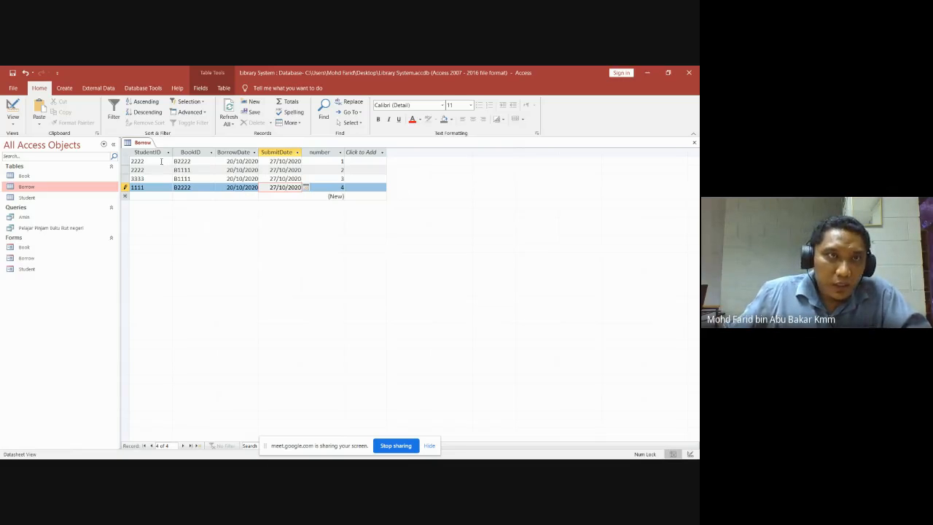
Close Borrow, view the four-record results of Pelajar Pinjam Buku ikut negeri, then open its design.
left_click(694, 142)
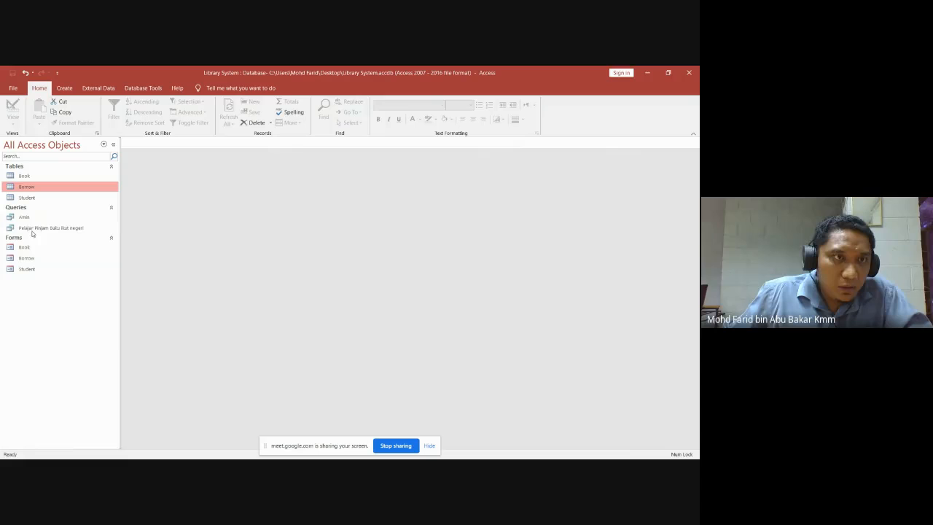
left_click(35, 228)
double_click(35, 228)
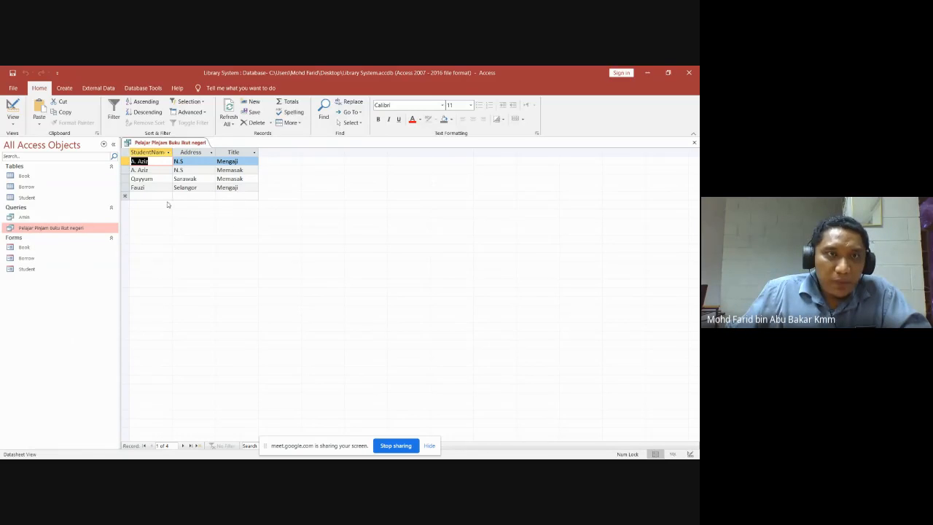
left_click(13, 125)
left_click(27, 181)
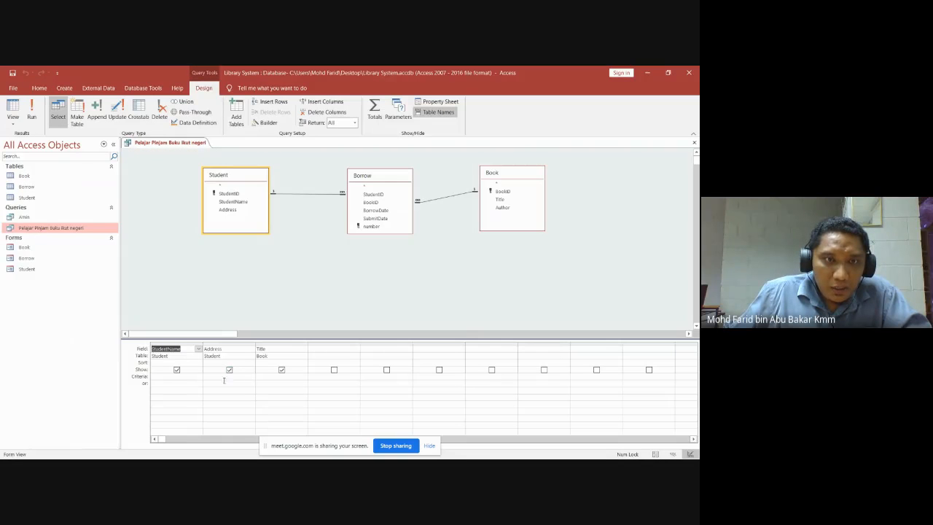
Filter the Address column with Like "Selangor", run the query, and return to Design View.
left_click(274, 396)
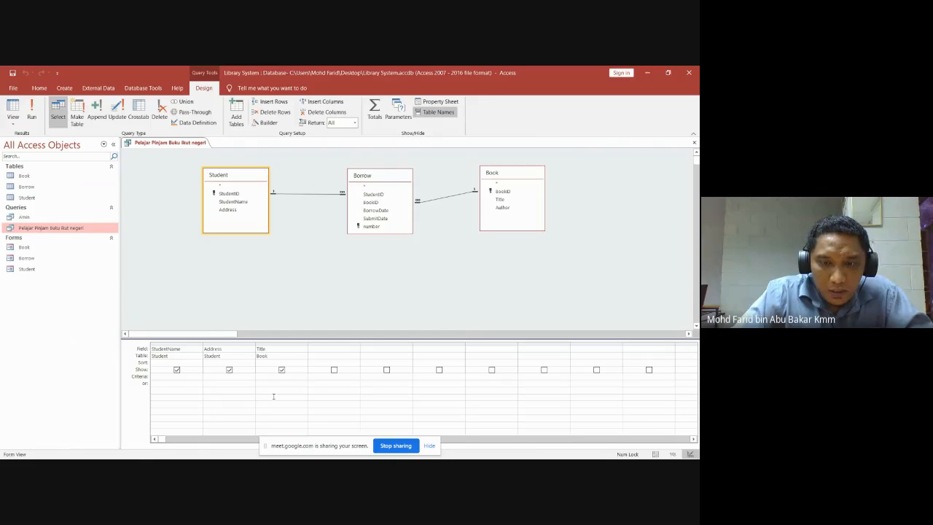
type("like")
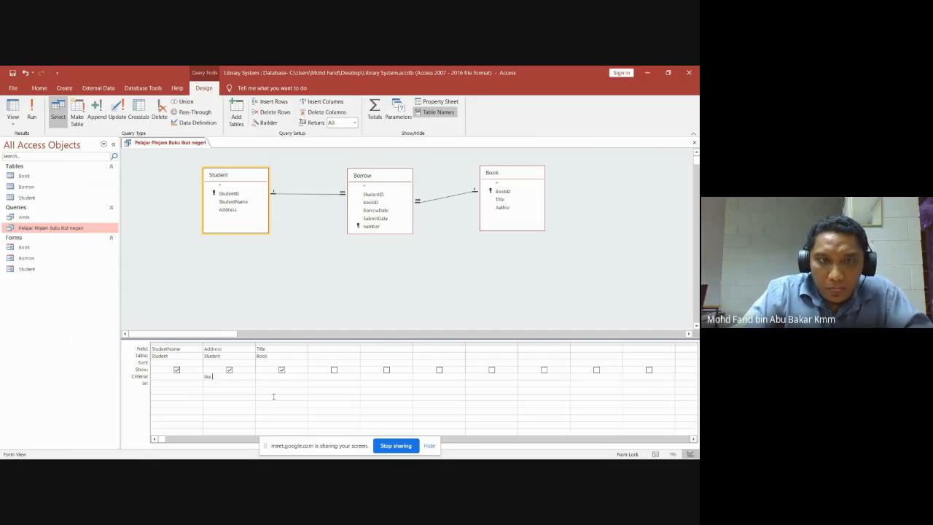
type(" \"S")
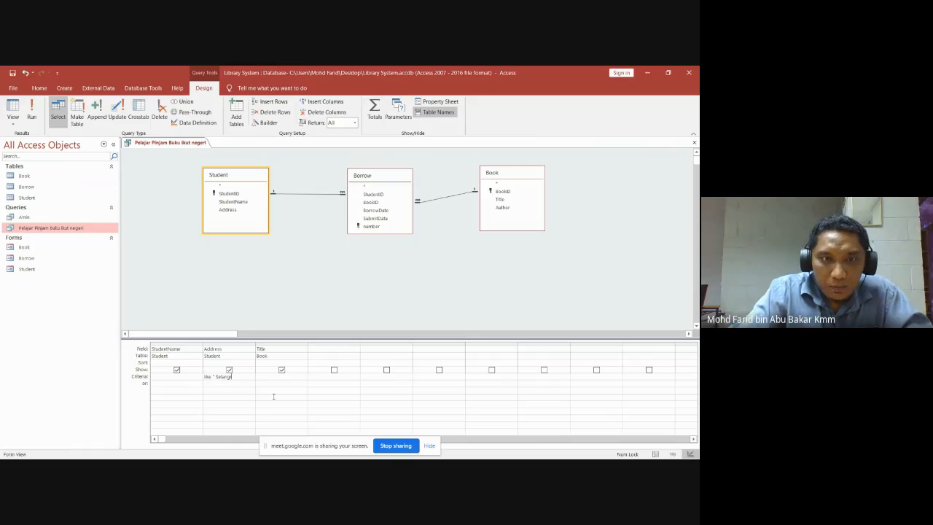
type("elangor")
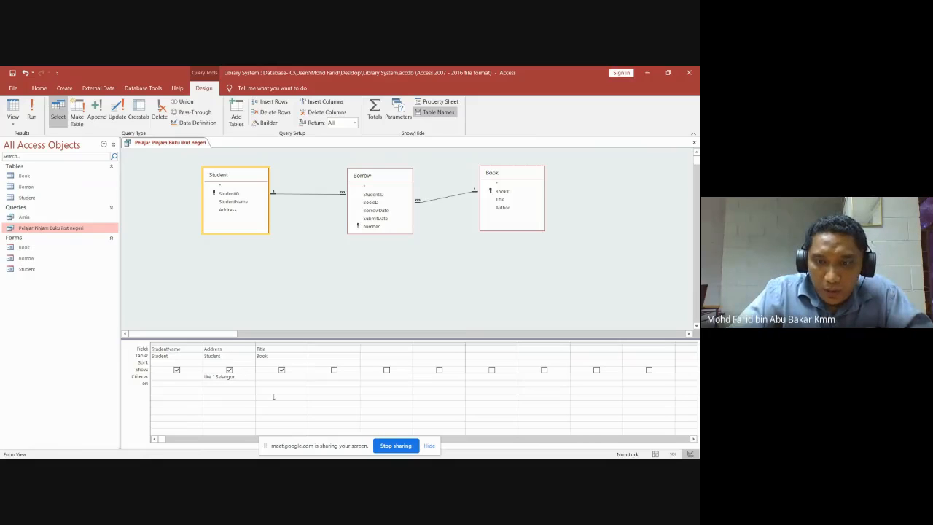
type("\"")
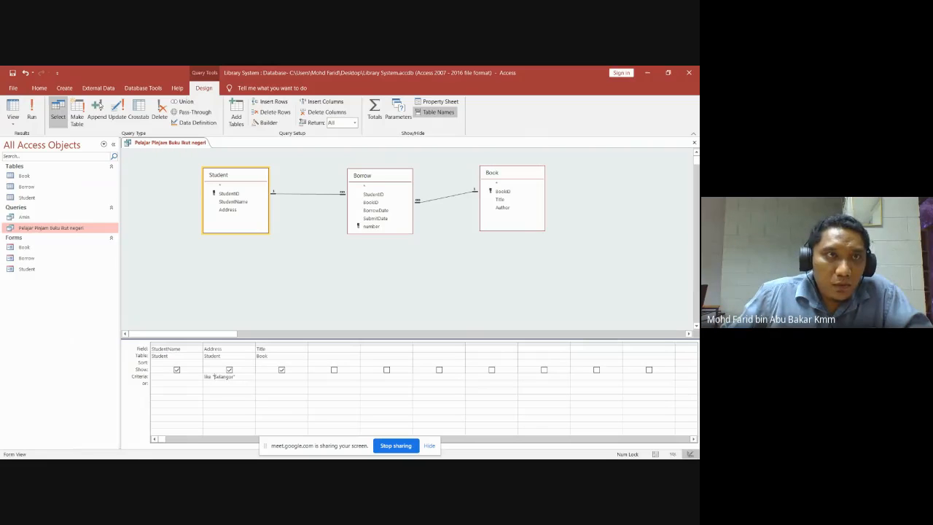
left_click(32, 109)
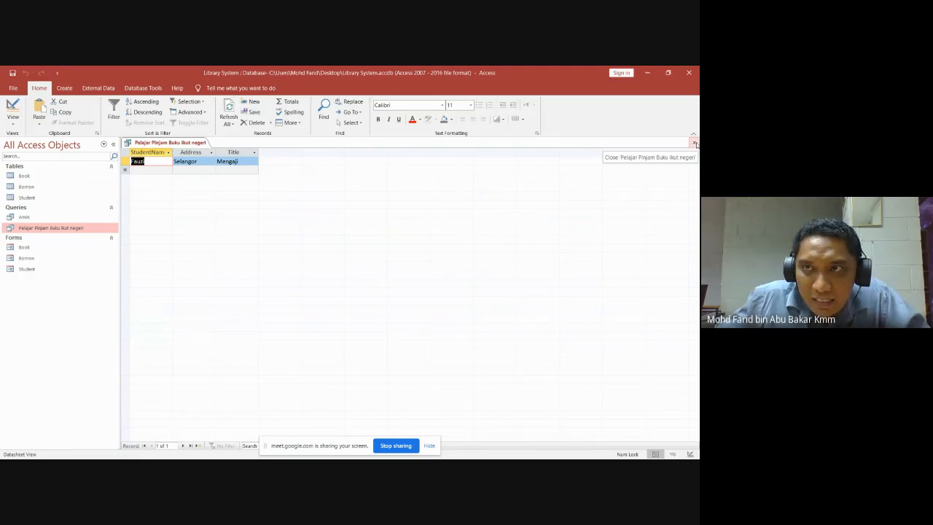
left_click(13, 120)
left_click(36, 180)
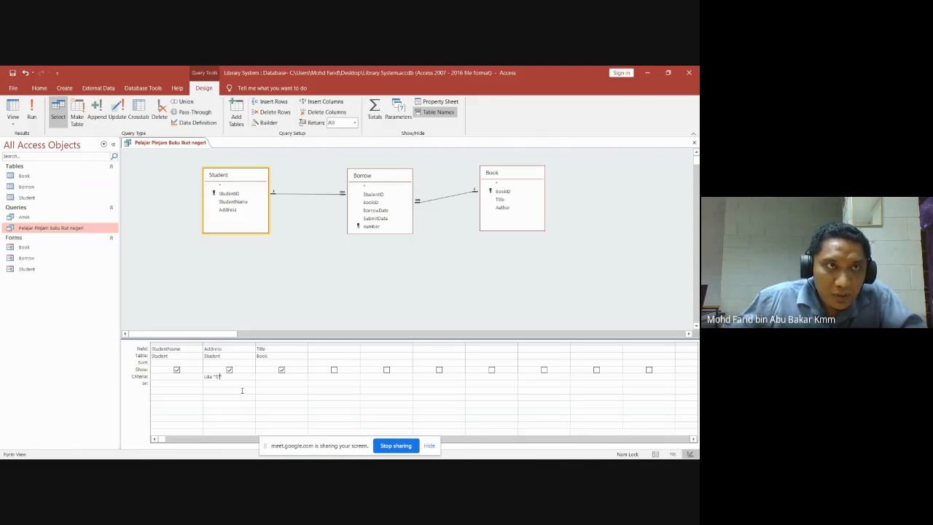
Run the query twice with the S wildcard Address criterion, returning to Design View each time.
left_click(32, 111)
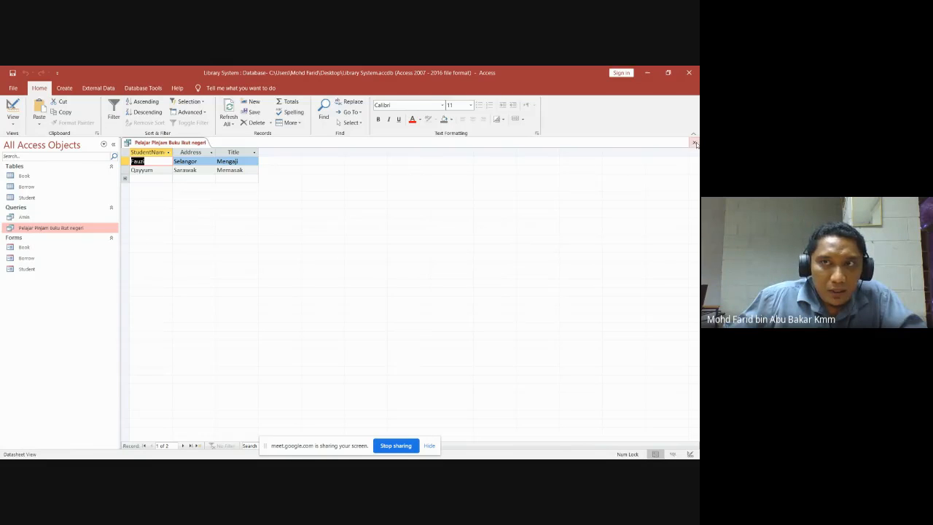
left_click(13, 125)
left_click(45, 183)
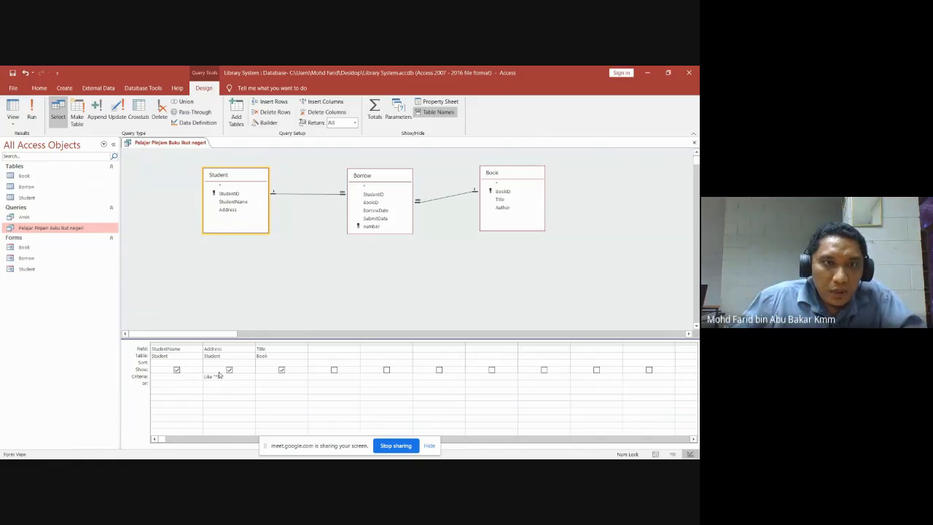
left_click(32, 109)
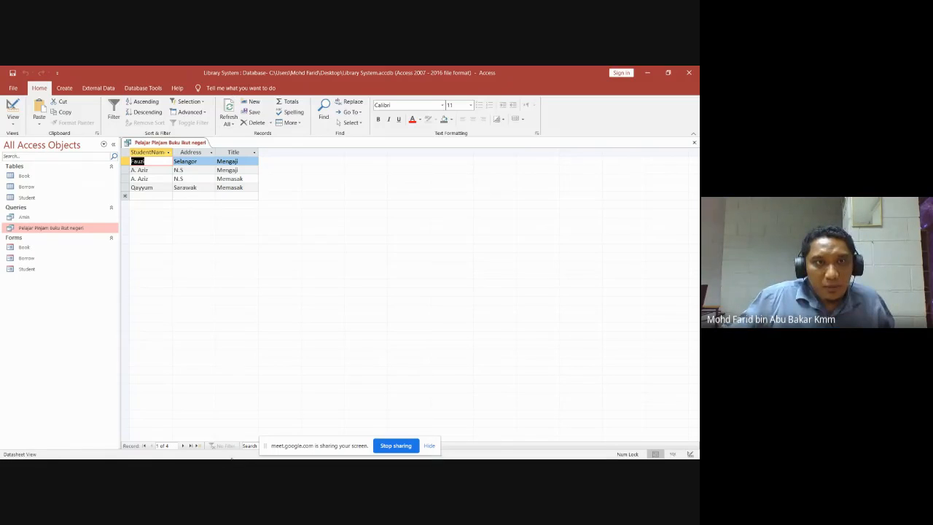
left_click(13, 125)
left_click(37, 179)
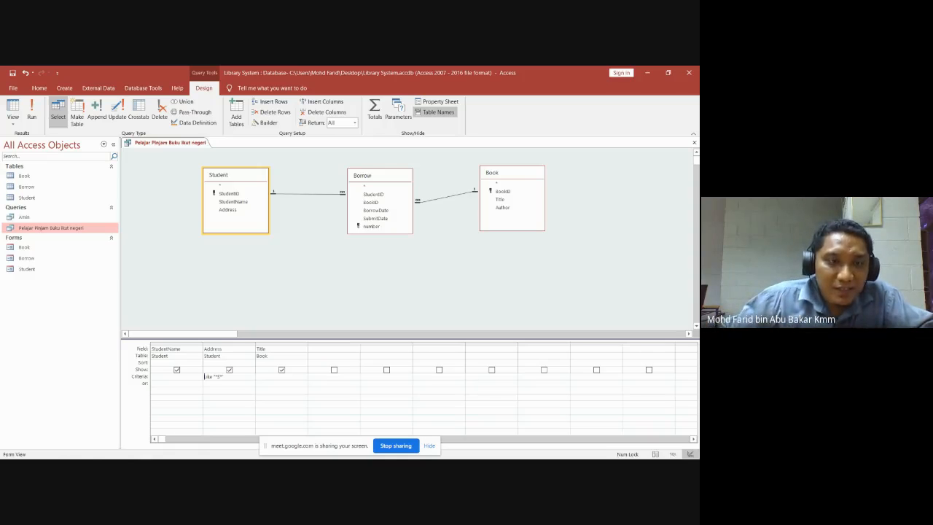
mouse_move(125, 453)
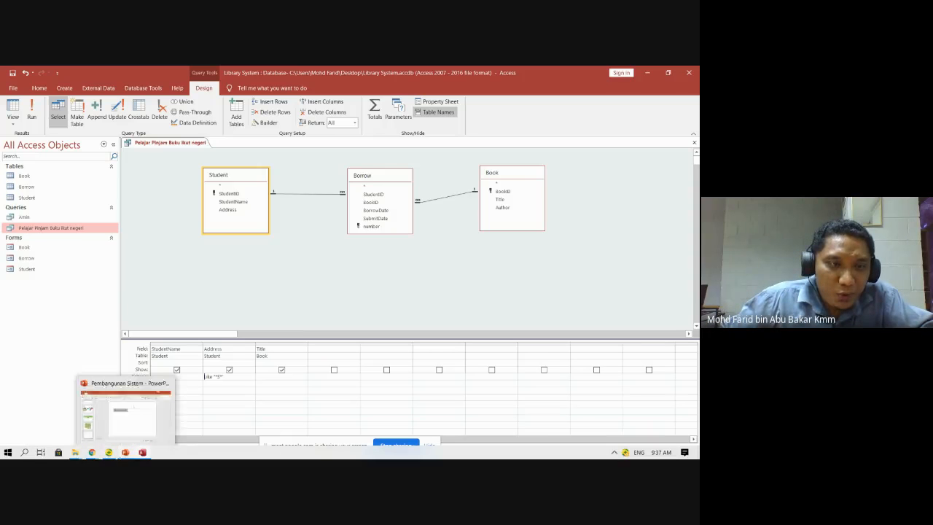
mouse_move(92, 453)
left_click(83, 428)
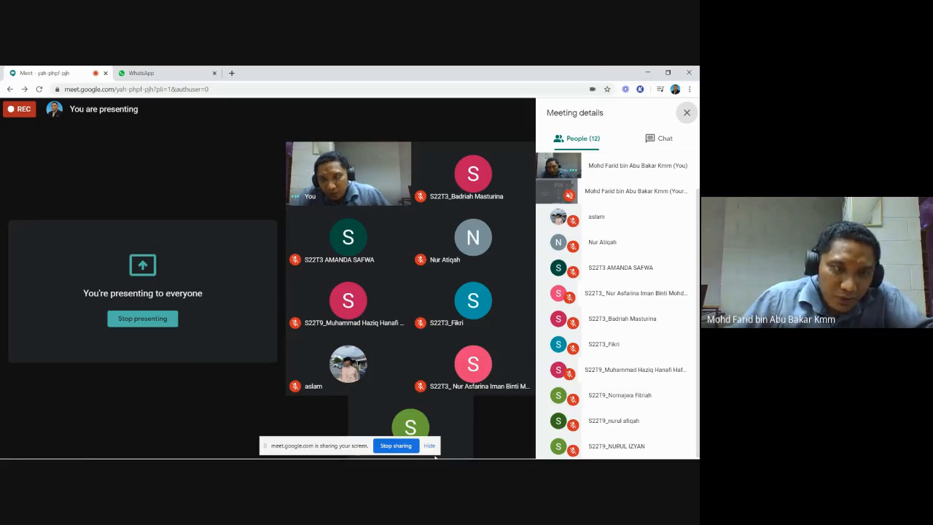
mouse_move(349, 302)
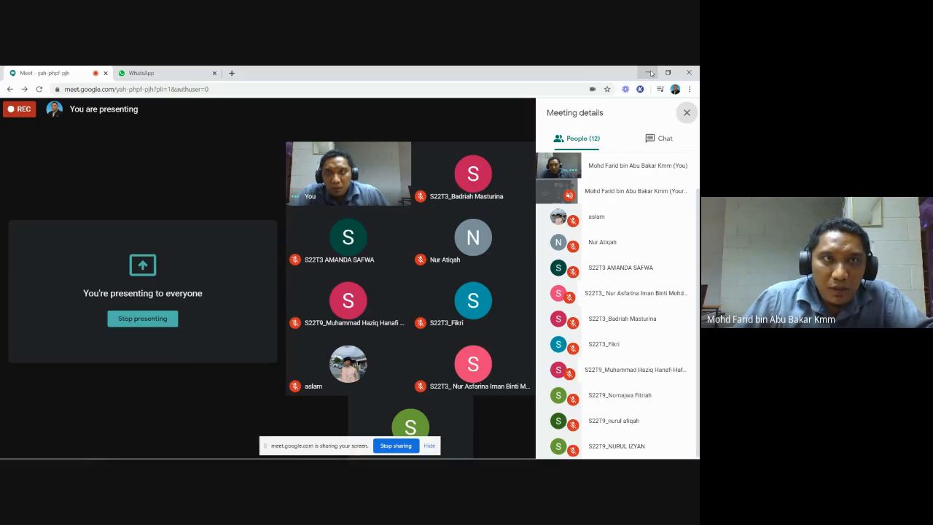
left_click(648, 73)
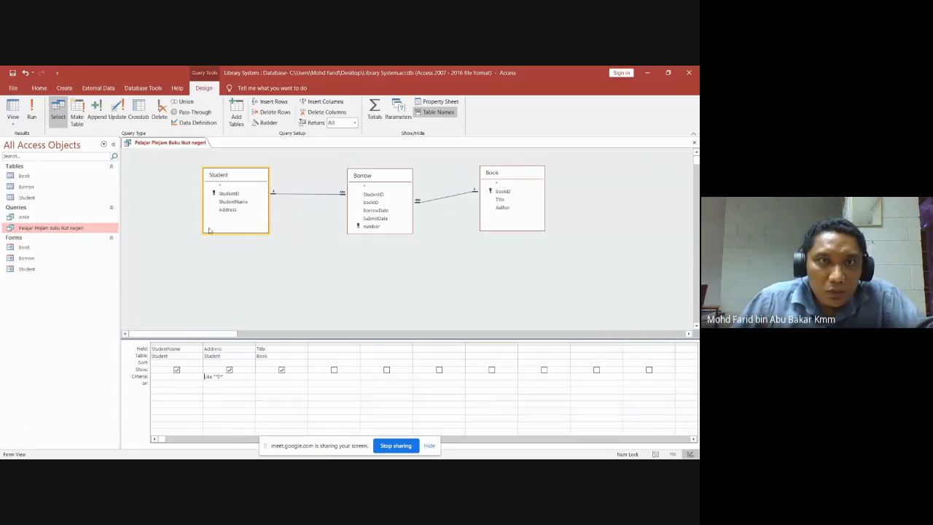
Close the borrower query, saving its design changes.
left_click(693, 143)
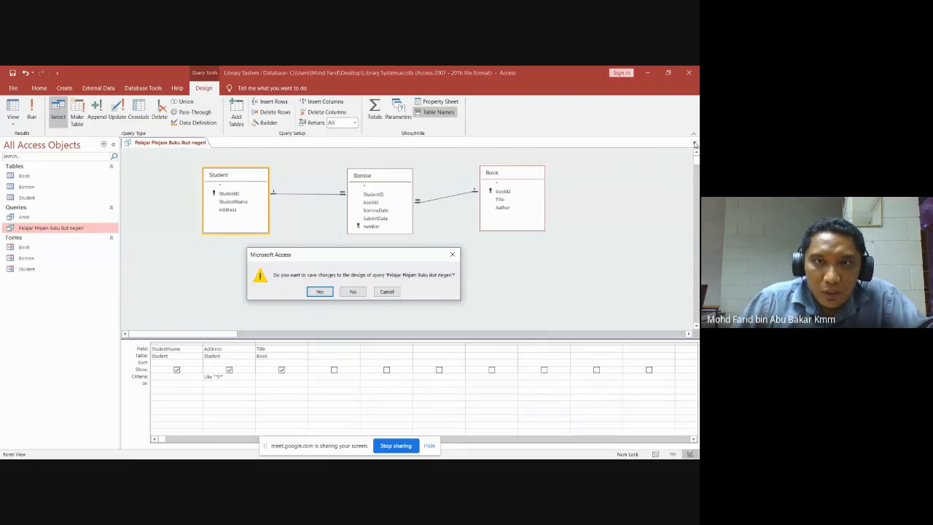
left_click(323, 294)
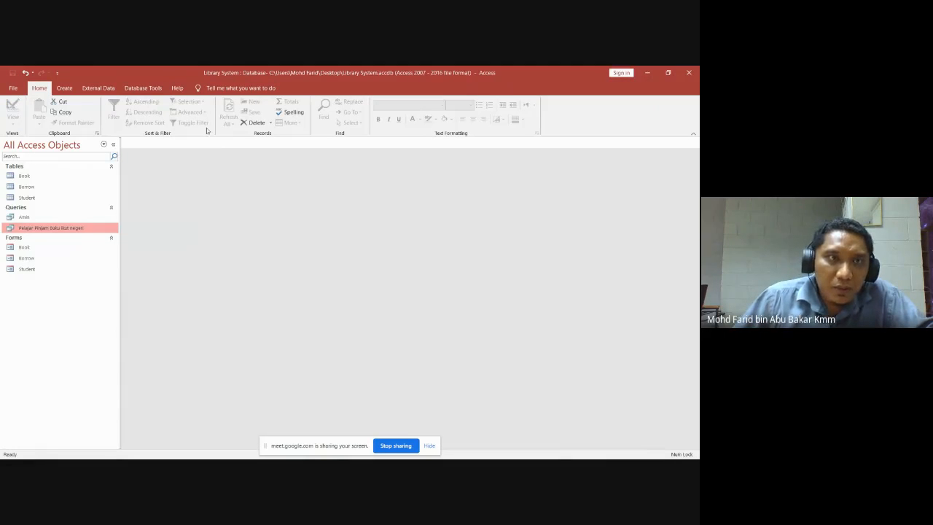
left_click(65, 89)
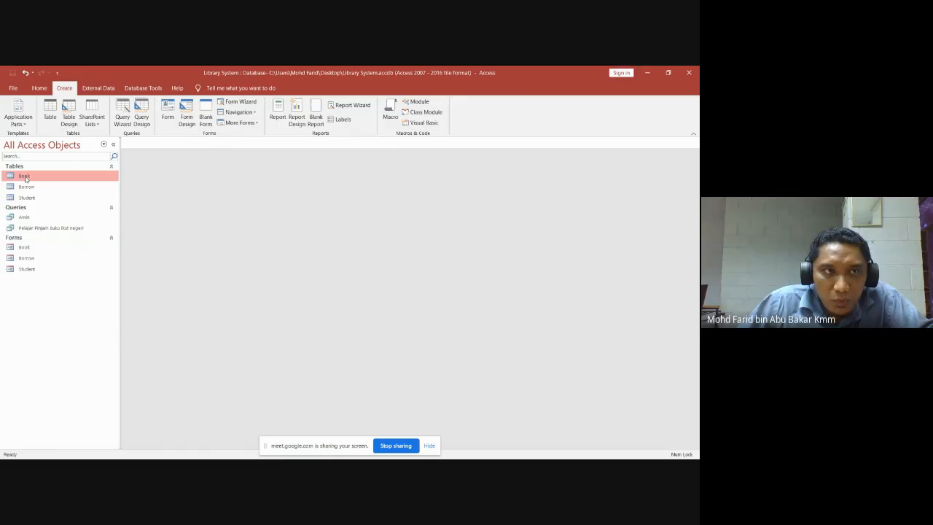
Check the Book table's records, then generate a basic Book report and save it as Book.
left_click(27, 178)
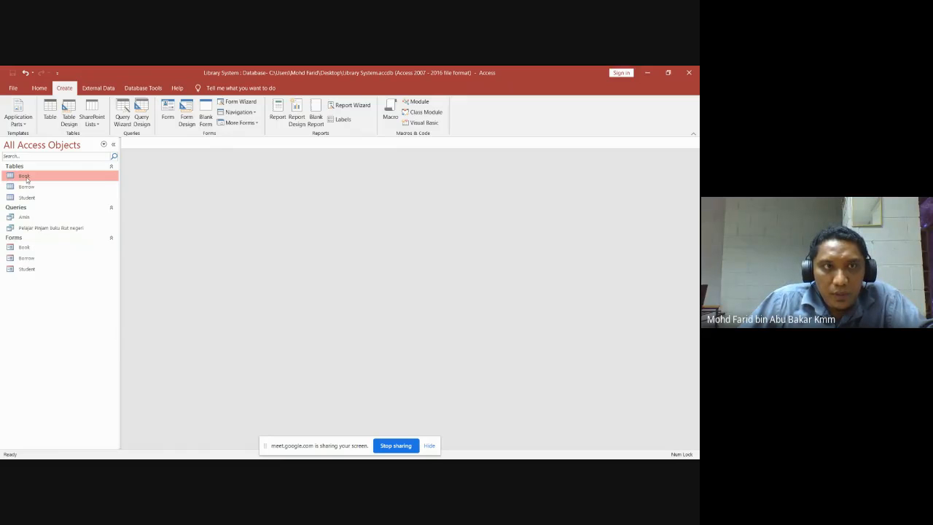
double_click(27, 178)
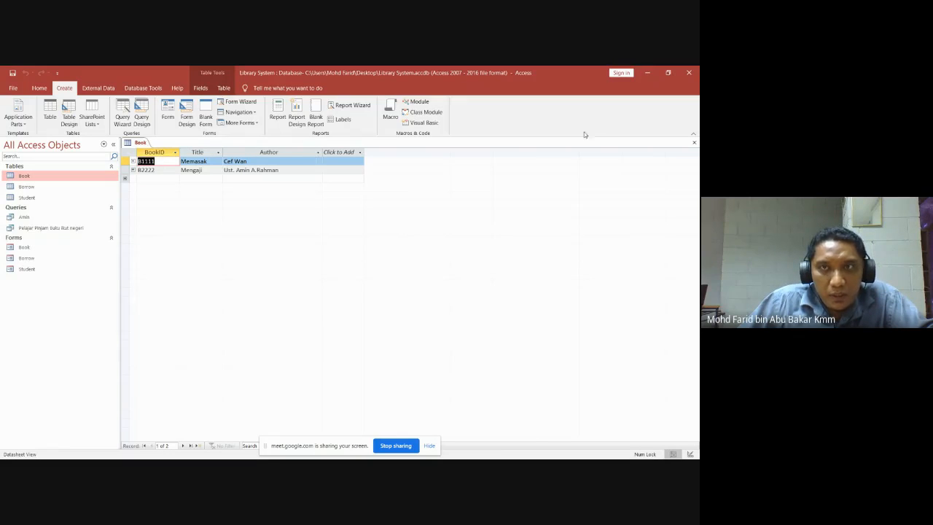
left_click(694, 142)
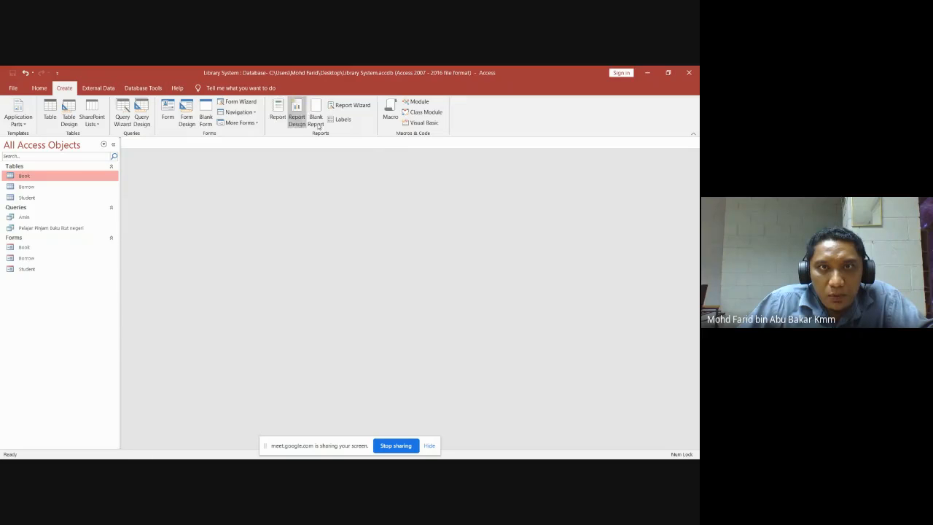
left_click(280, 113)
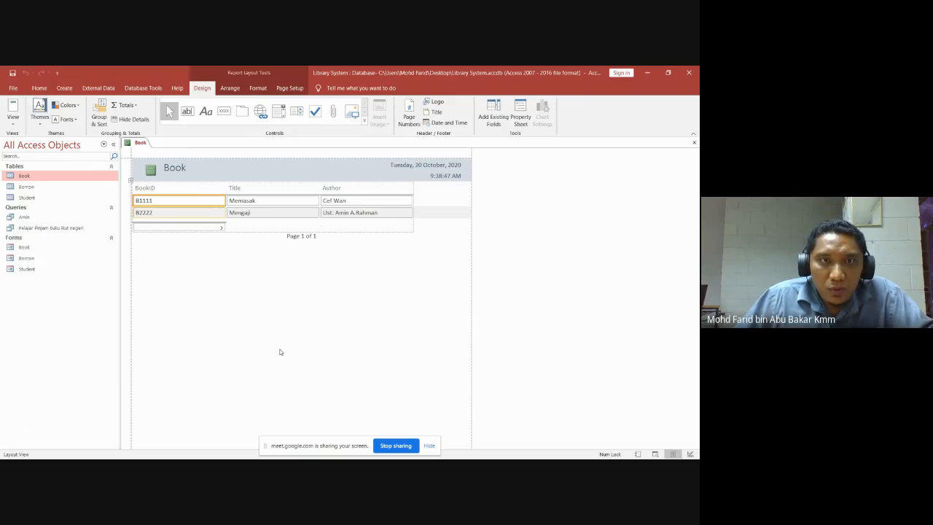
left_click(694, 142)
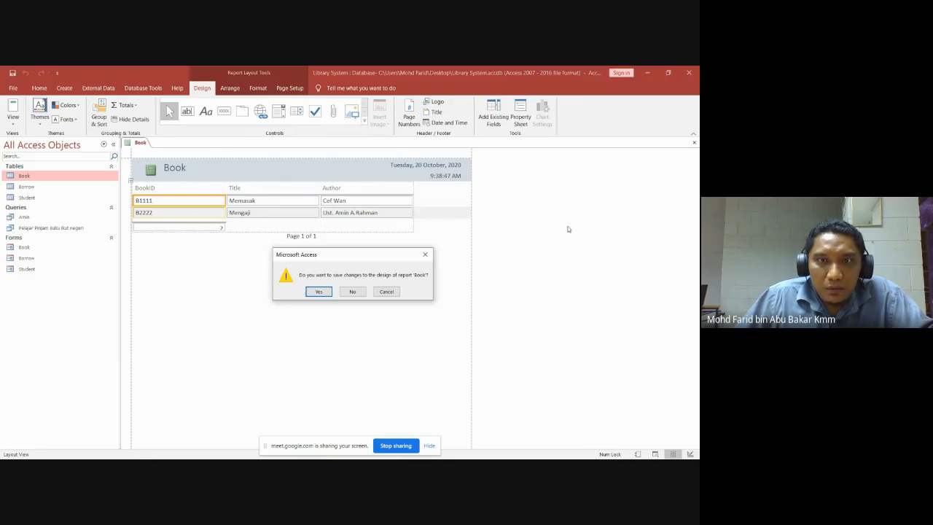
left_click(317, 292)
left_click(352, 221)
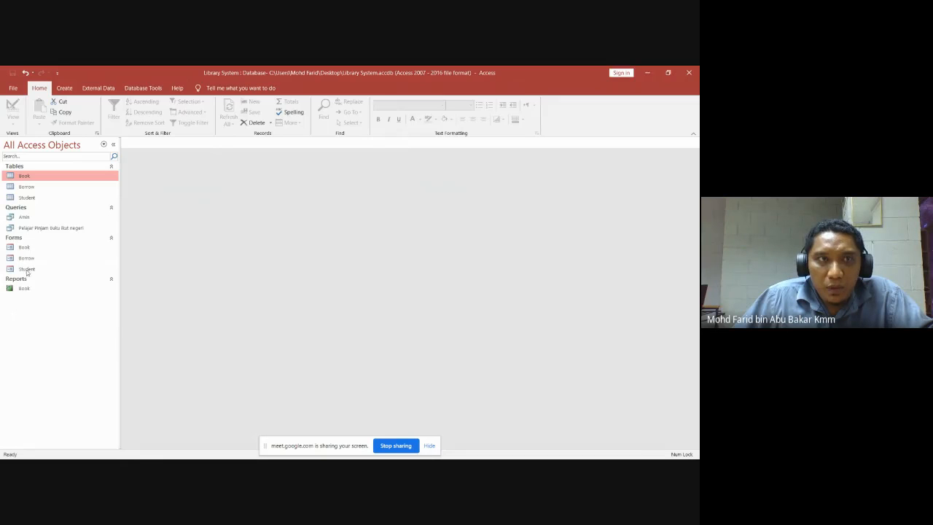
Generate a basic report from the Student table and save it as 'List of Student'.
left_click(35, 199)
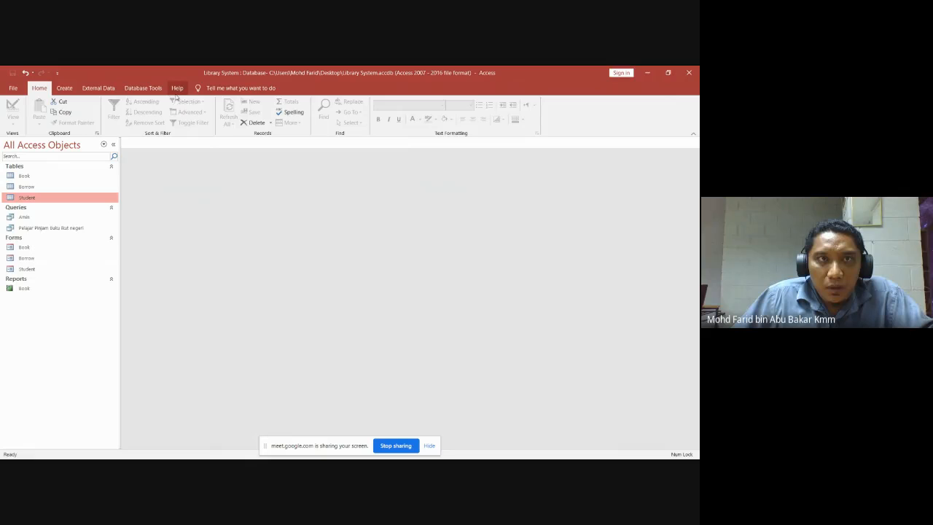
left_click(67, 88)
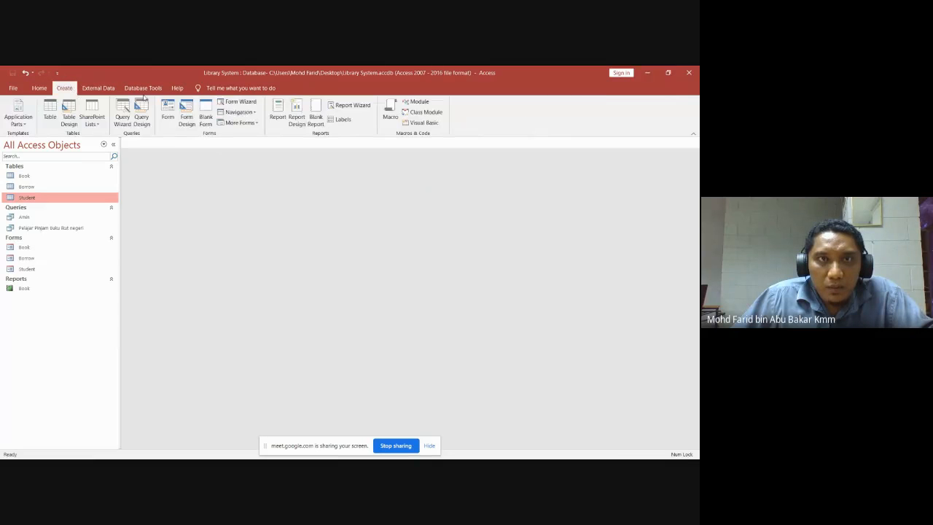
left_click(278, 111)
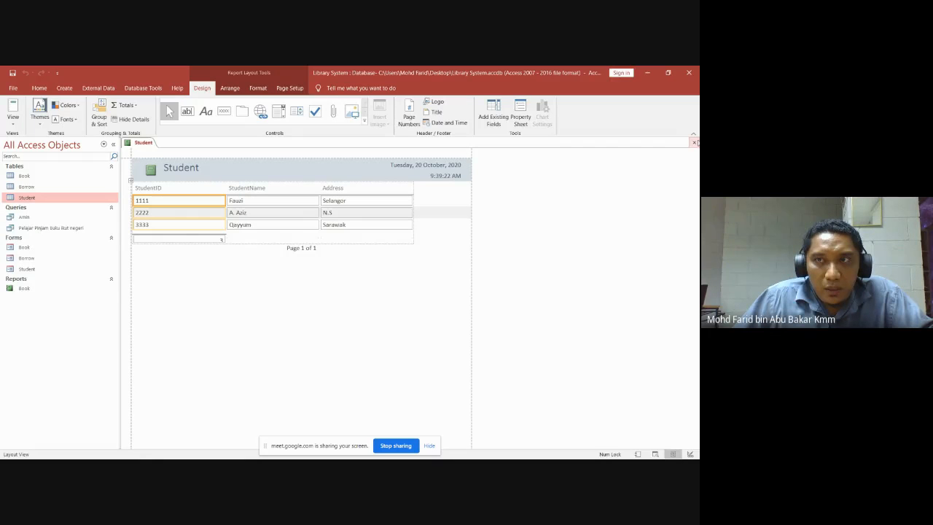
left_click(694, 142)
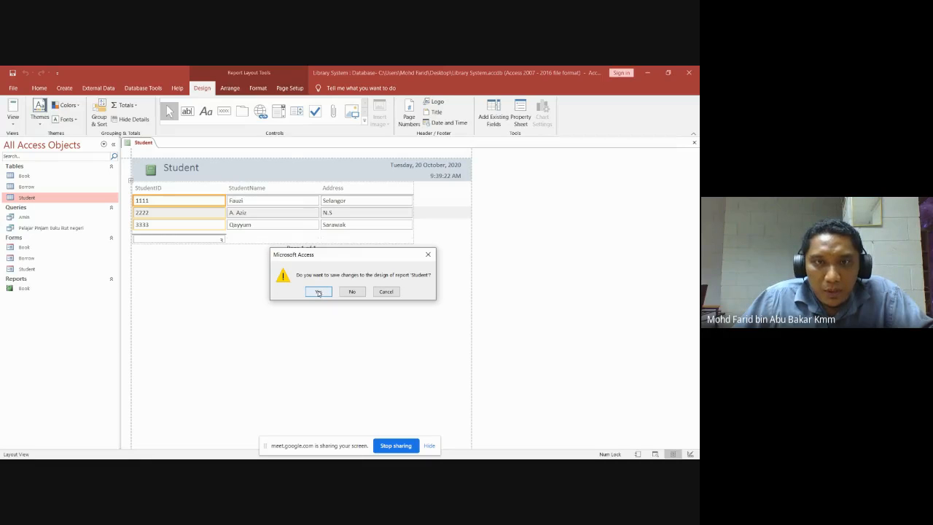
left_click(319, 292)
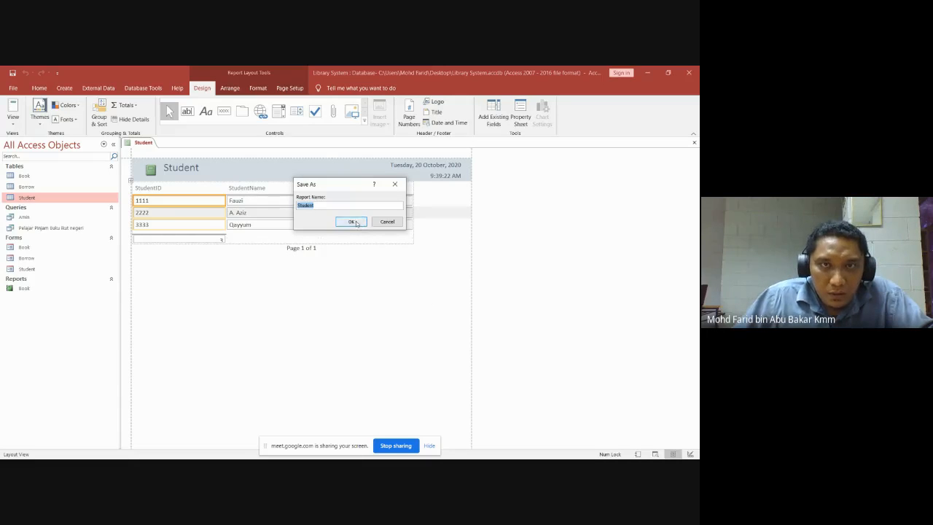
left_click(297, 206)
key("Home")
type("List ")
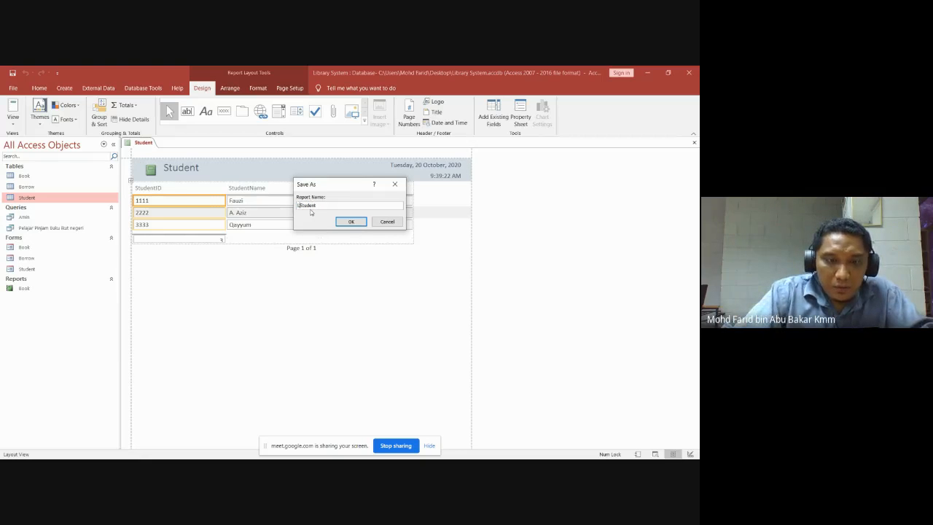
type("of")
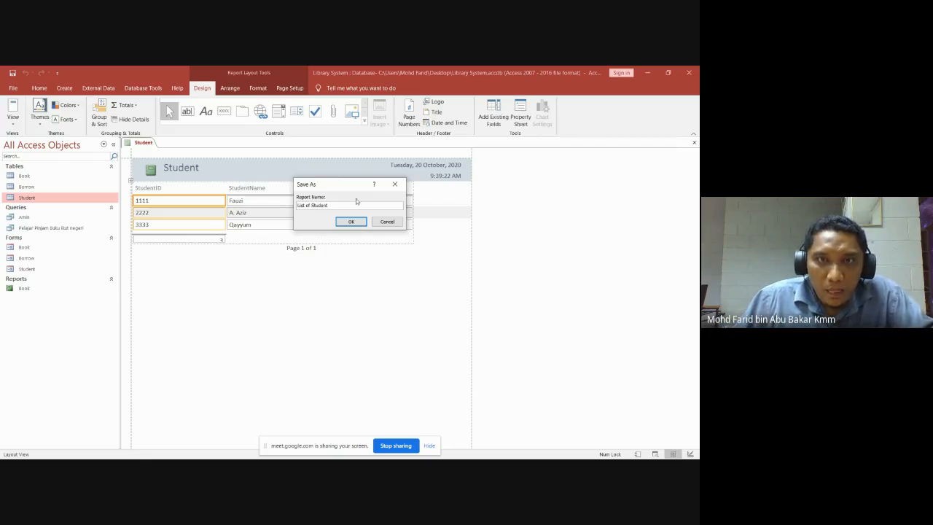
left_click(351, 222)
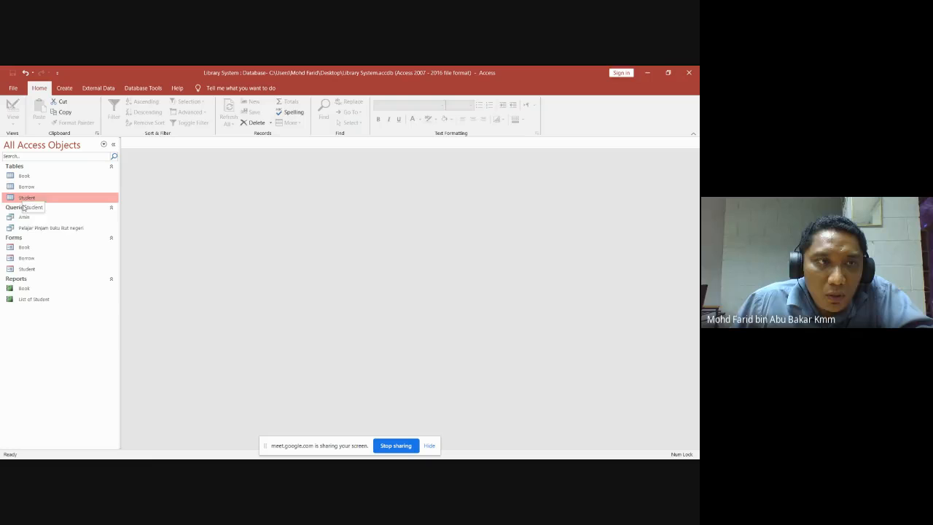
Generate a basic report from the Amin query and close it, choosing to save.
left_click(26, 217)
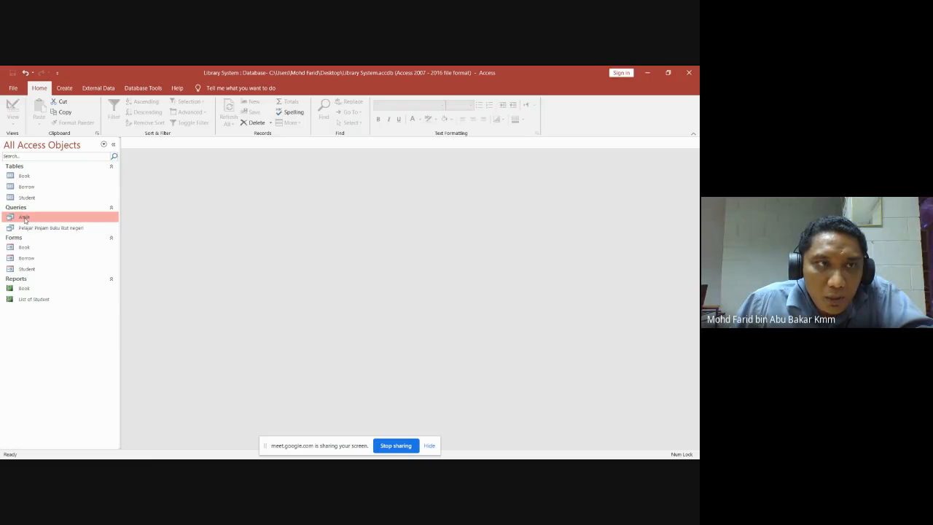
left_click(68, 89)
left_click(277, 113)
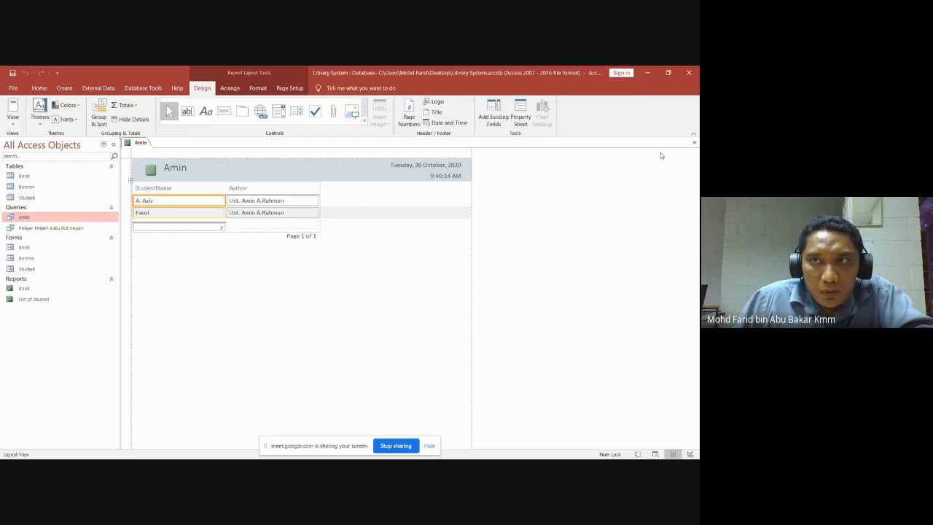
left_click(695, 143)
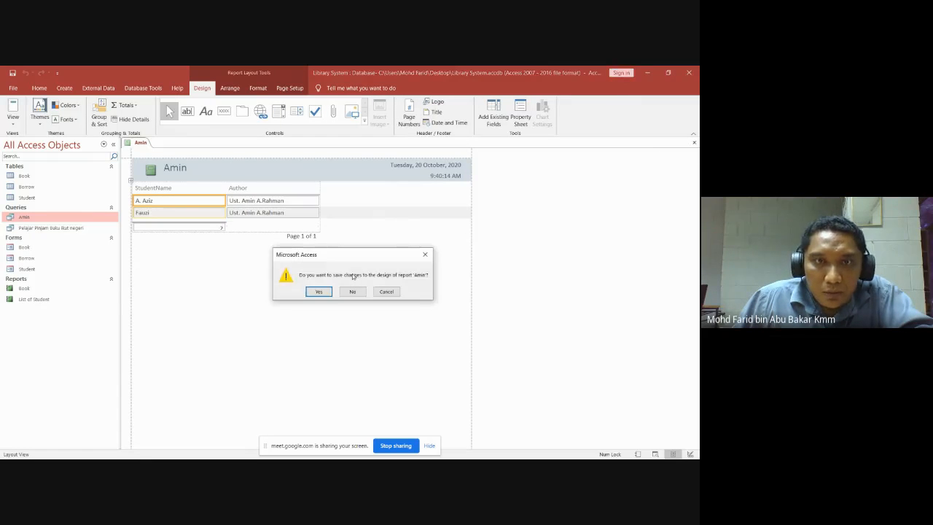
left_click(319, 292)
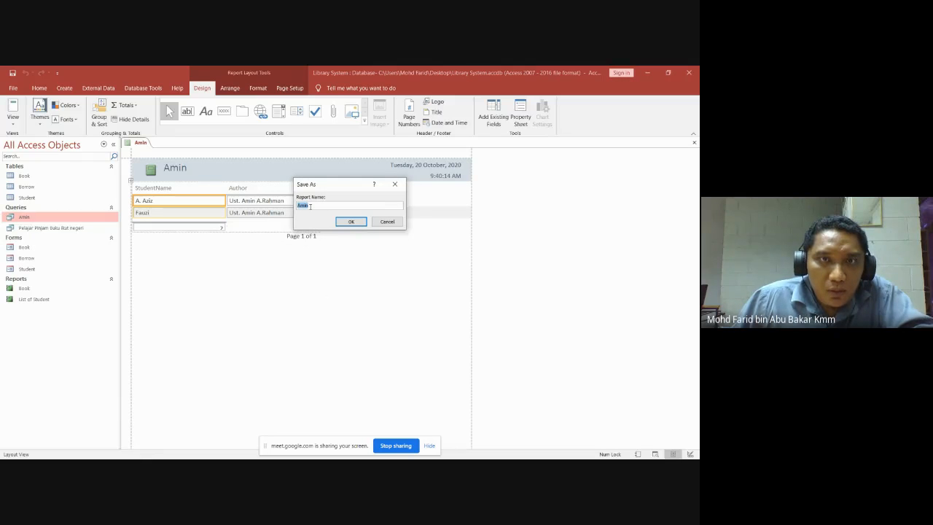
Name the report 'Pelajar Pinjam Buku Ust Amin', dropping the period the naming rules reject.
type("P")
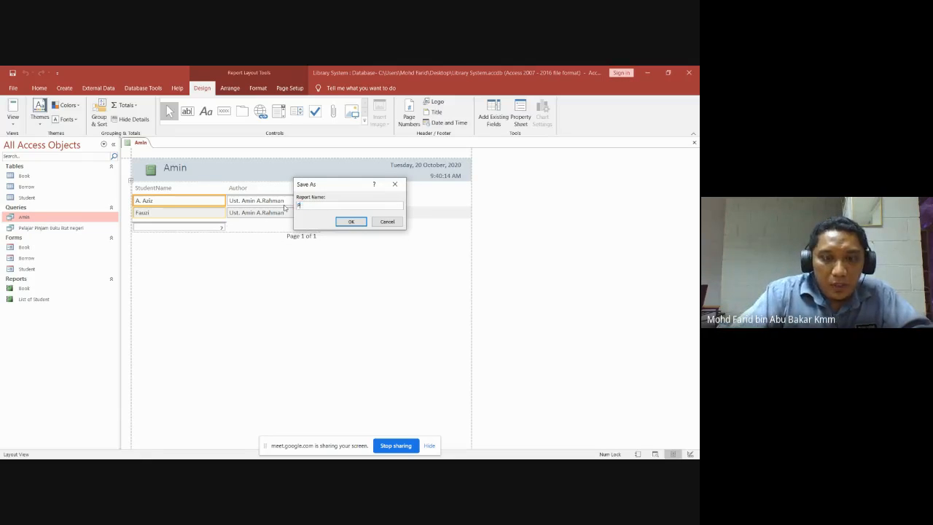
type("elajar pinmjam")
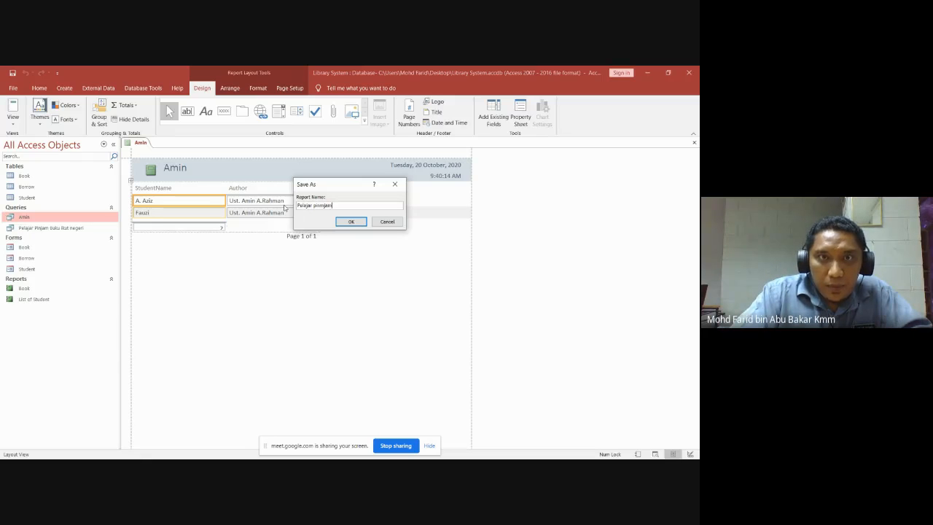
key("BackSpace")
key("BackSpace")
key("BackSpace")
key("BackSpace")
key("BackSpace")
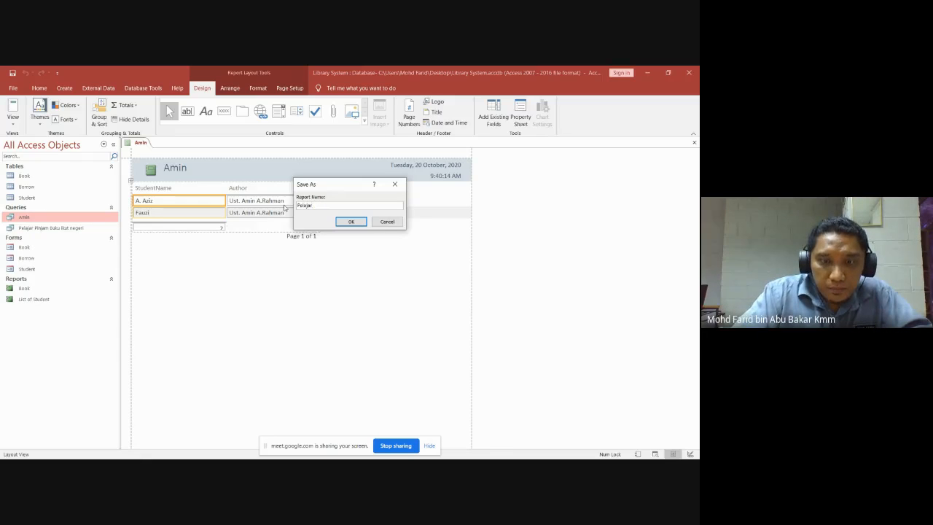
type("injam ")
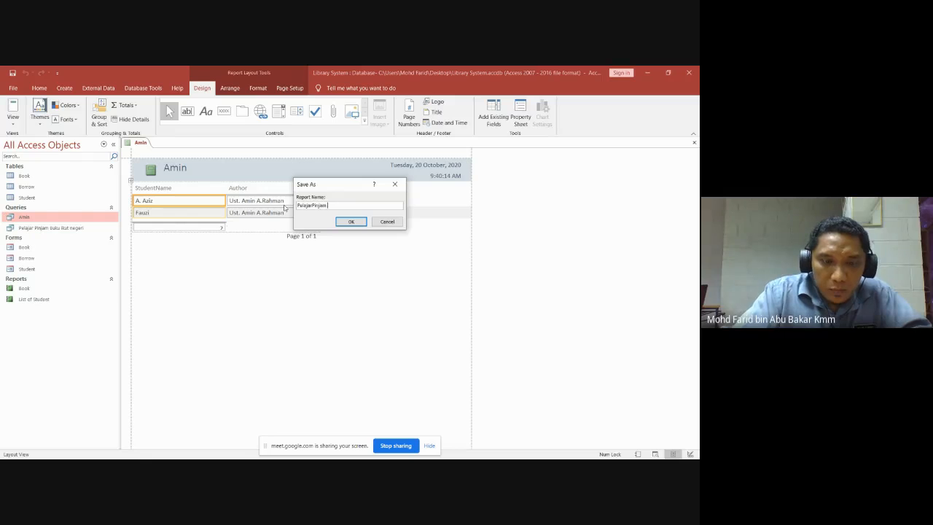
type("Buku Ust. Amin")
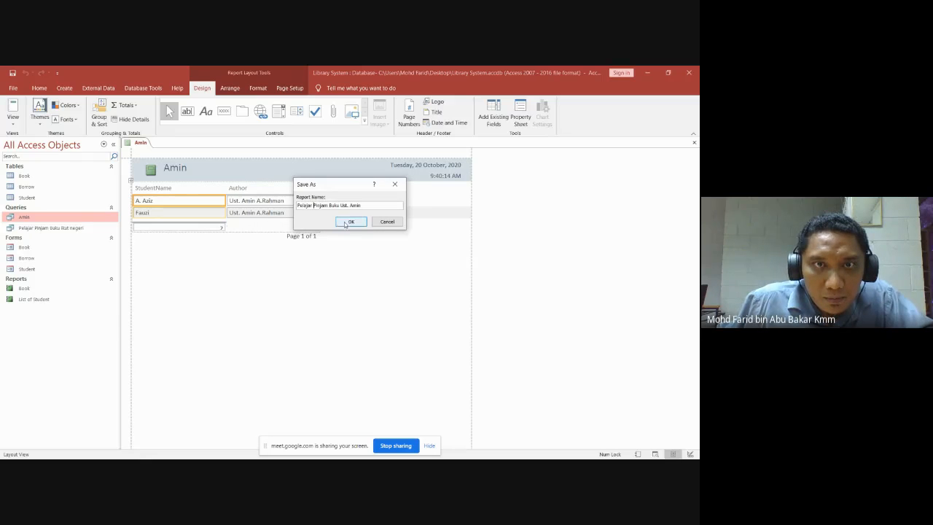
left_click(347, 222)
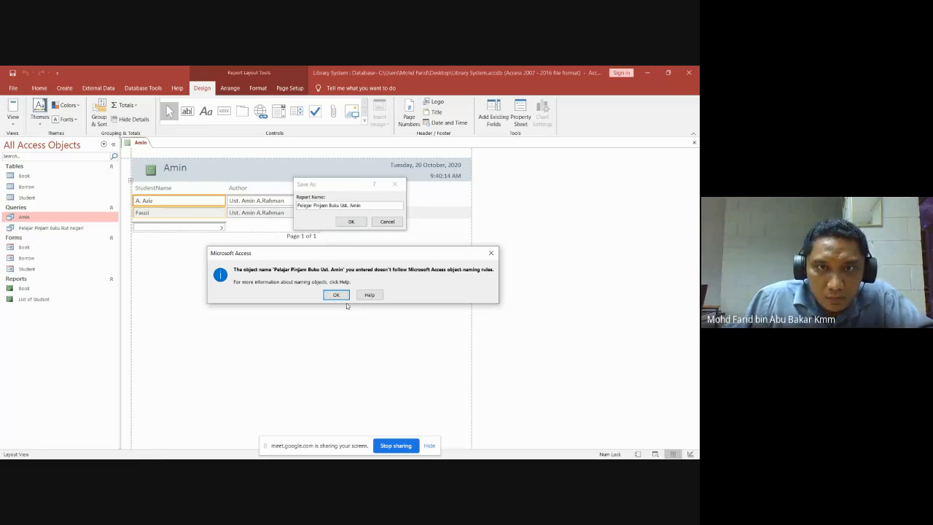
left_click(494, 254)
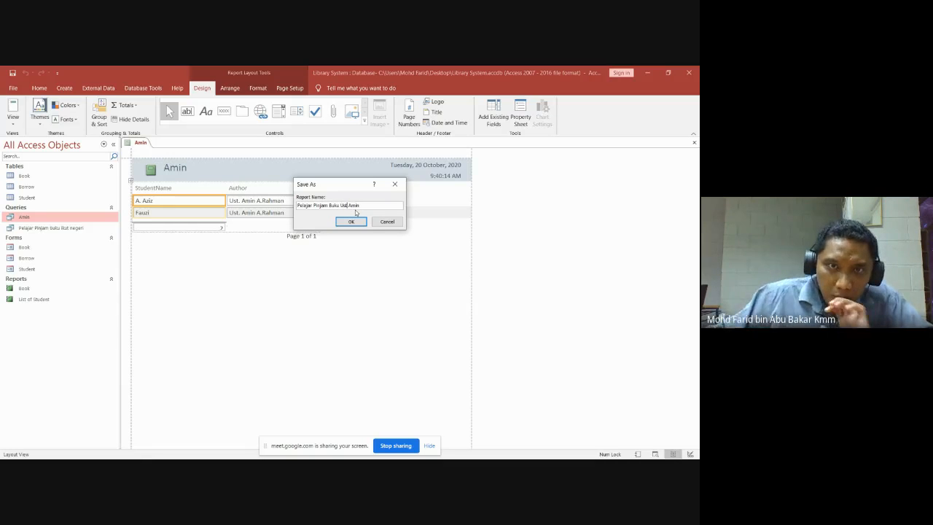
left_click(351, 222)
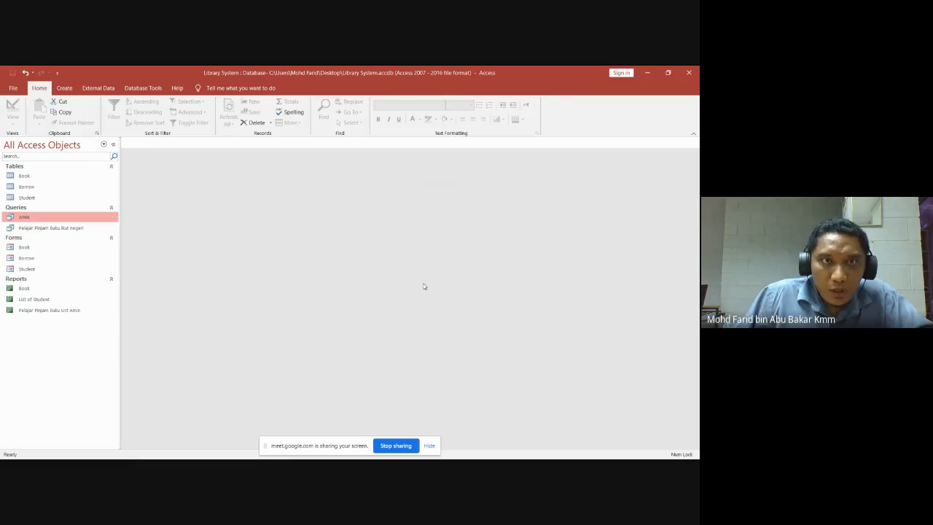
Open the Pelajar Pinjam Buku Ust Amin report and the Amin query to compare author values.
left_click(50, 311)
double_click(102, 310)
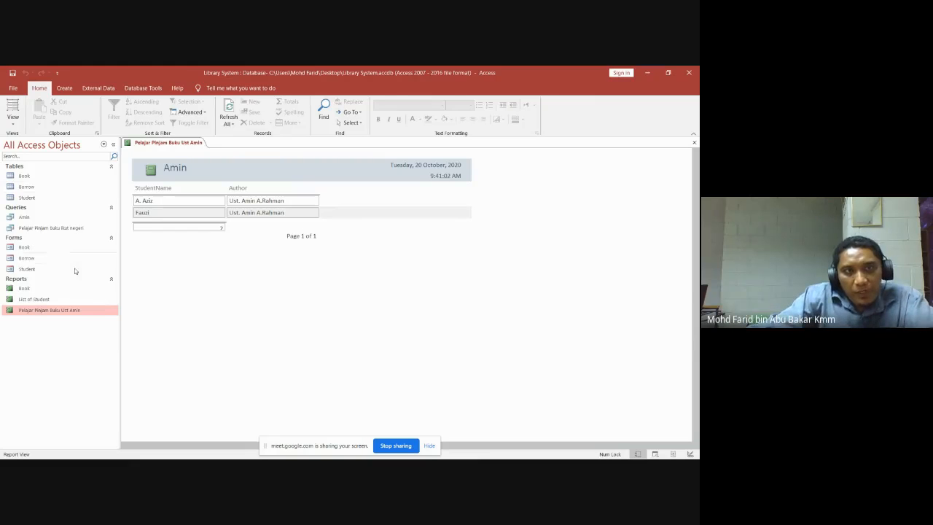
double_click(36, 218)
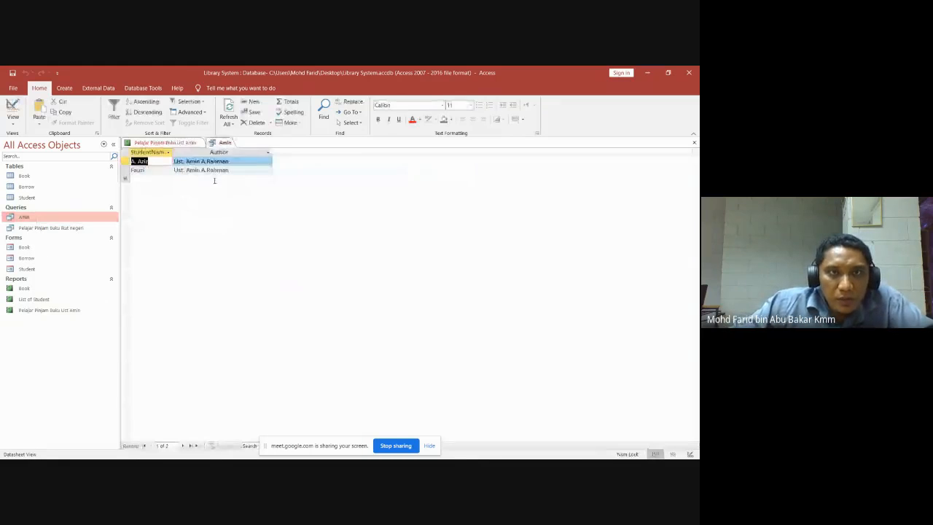
double_click(55, 312)
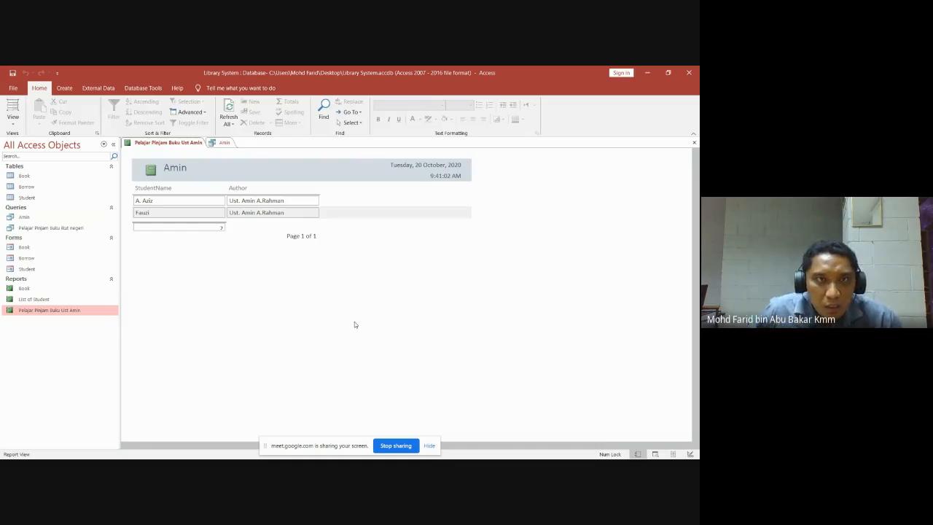
left_click(251, 203)
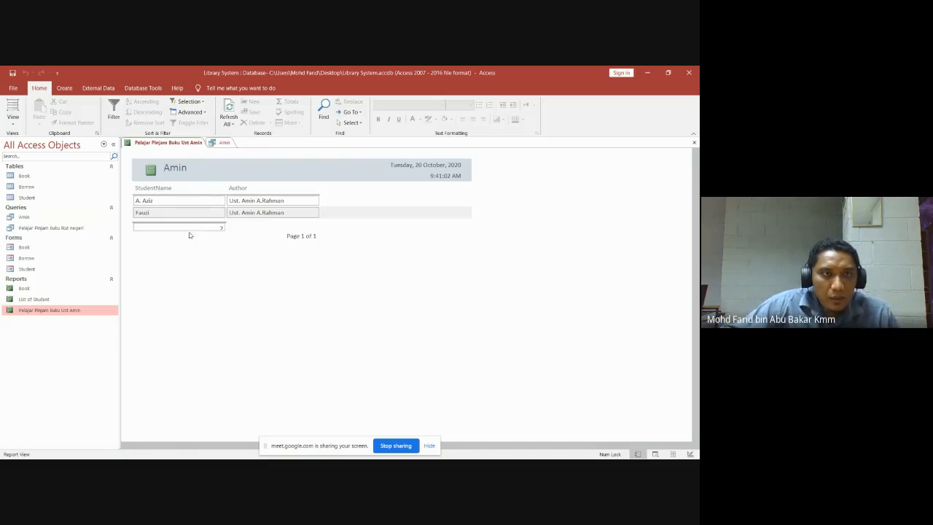
Open the Book report and the Book table datasheet.
left_click(28, 289)
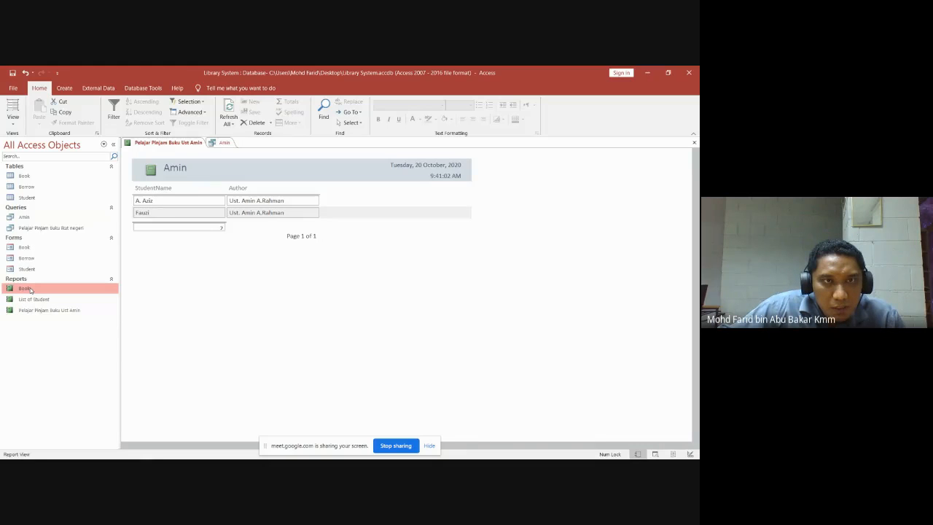
double_click(28, 289)
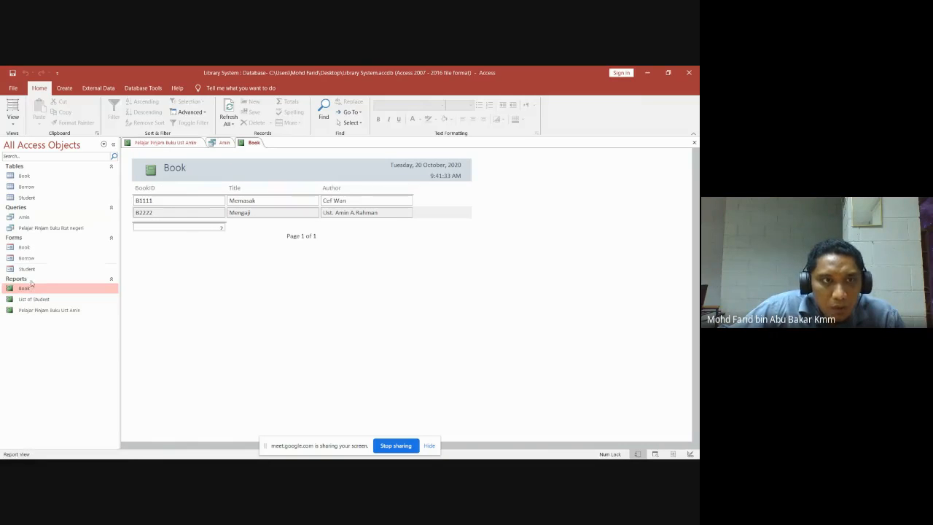
double_click(24, 177)
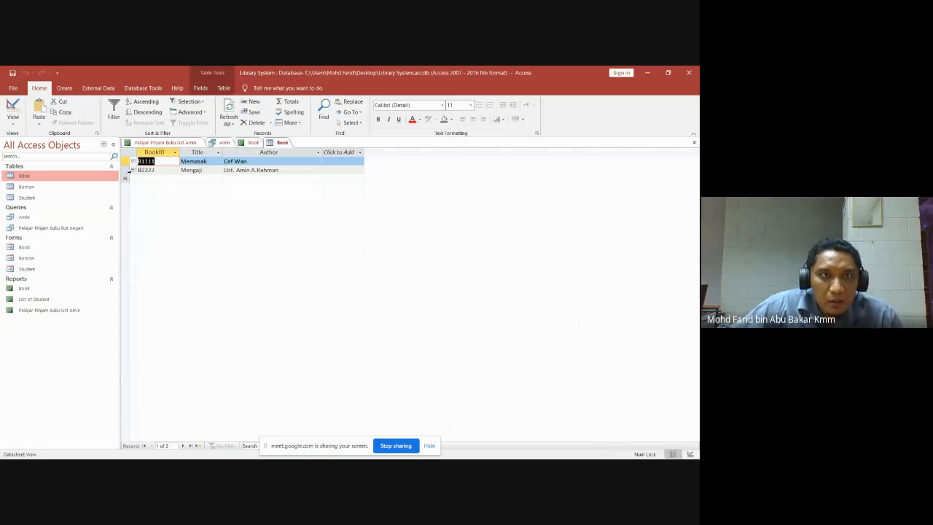
Edit the author Cef Wan in the Book table by typing 'Ji', then reopen the table.
left_click(256, 162)
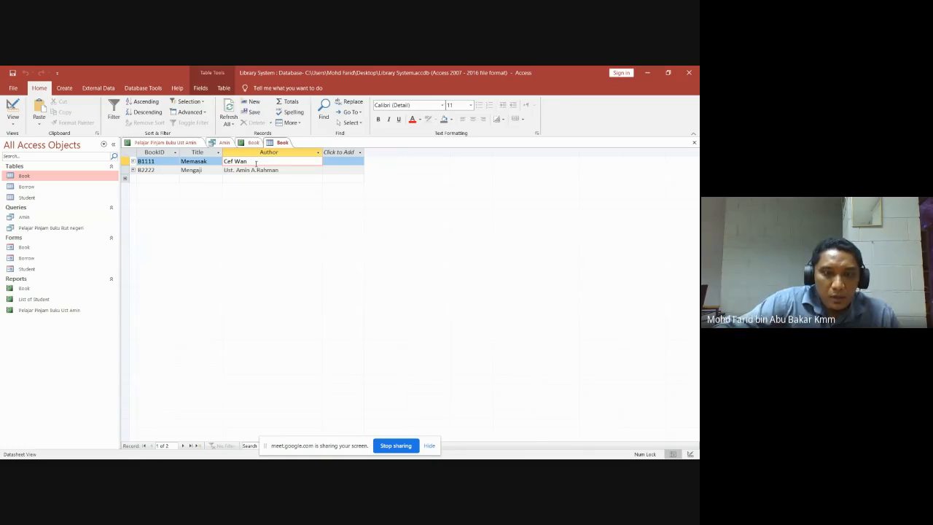
type("Ji")
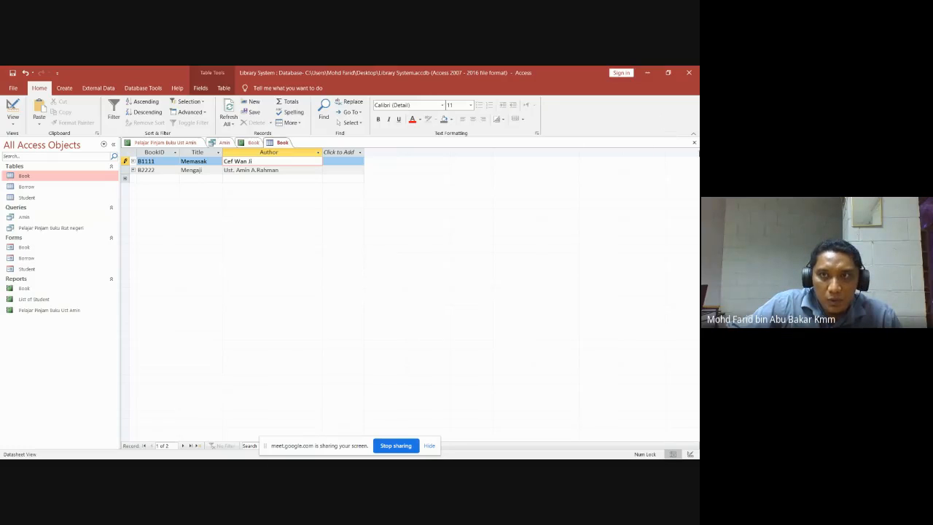
left_click(694, 142)
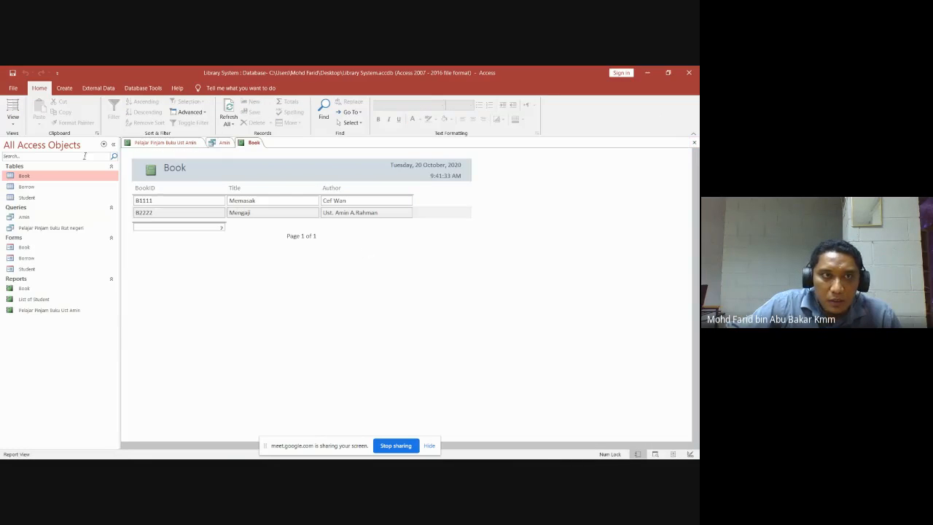
double_click(24, 177)
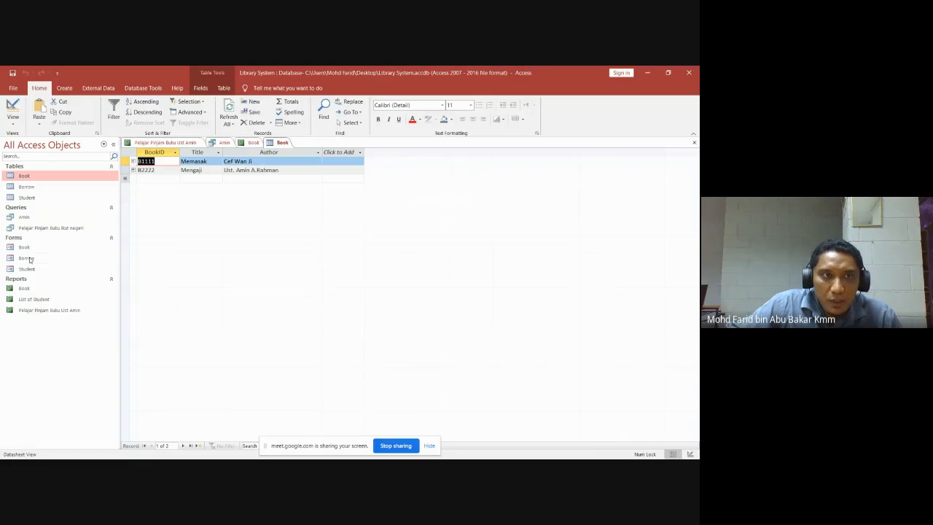
Close the Book report, the Book table and every other open object.
left_click(25, 288)
double_click(25, 288)
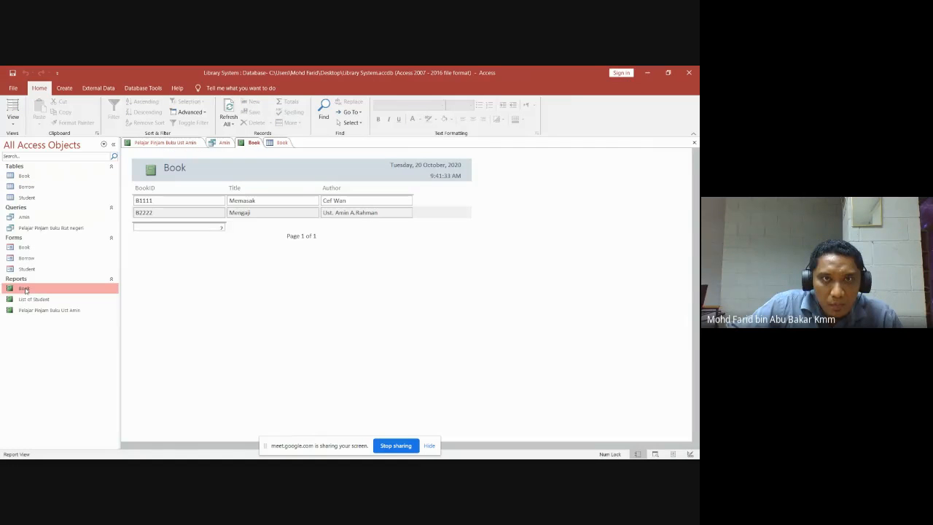
left_click(694, 143)
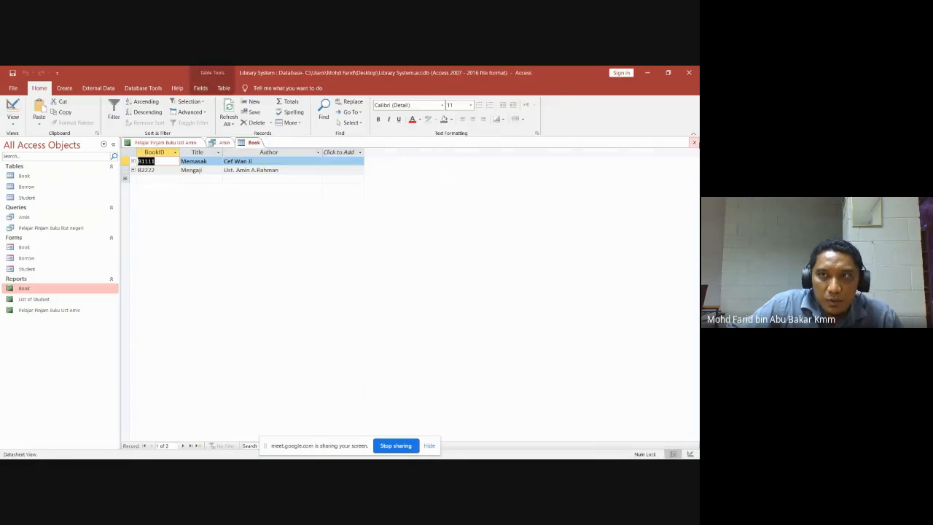
left_click(696, 144)
left_click(696, 144)
left_click(696, 144)
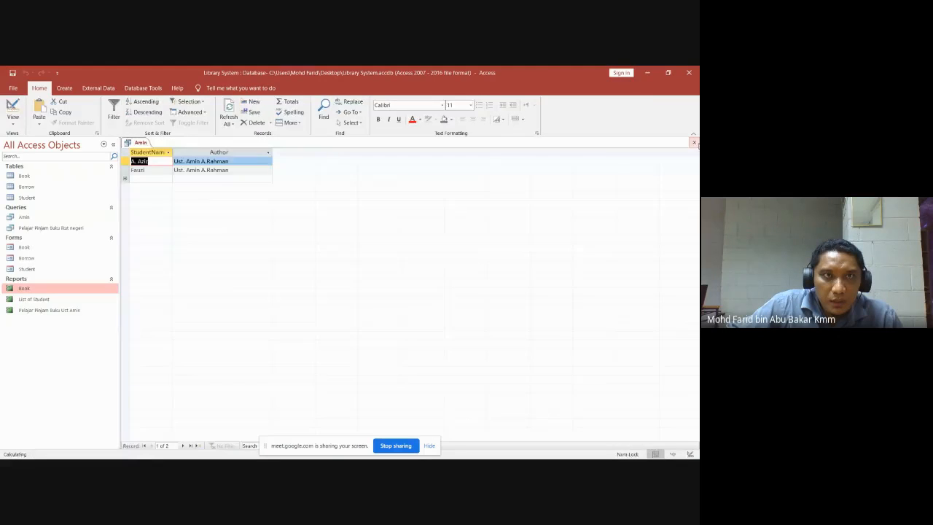
left_click(696, 144)
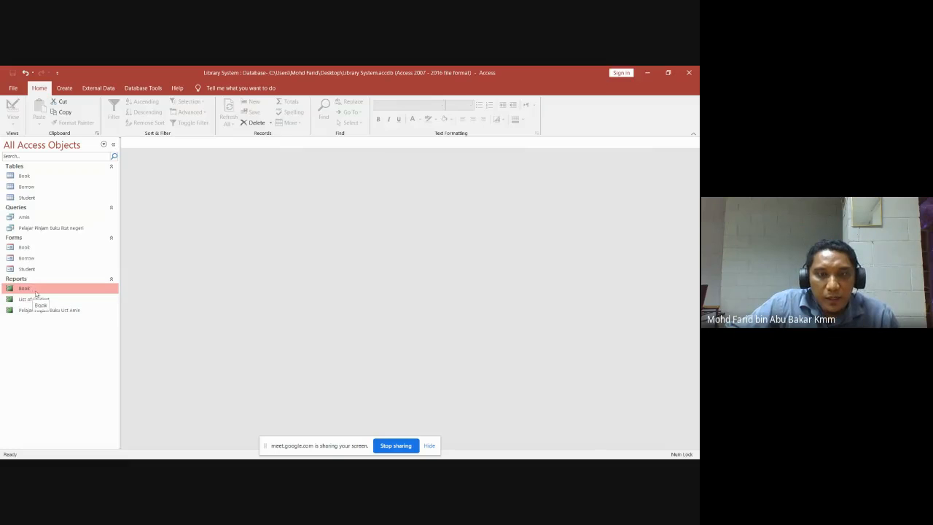
mouse_move(241, 458)
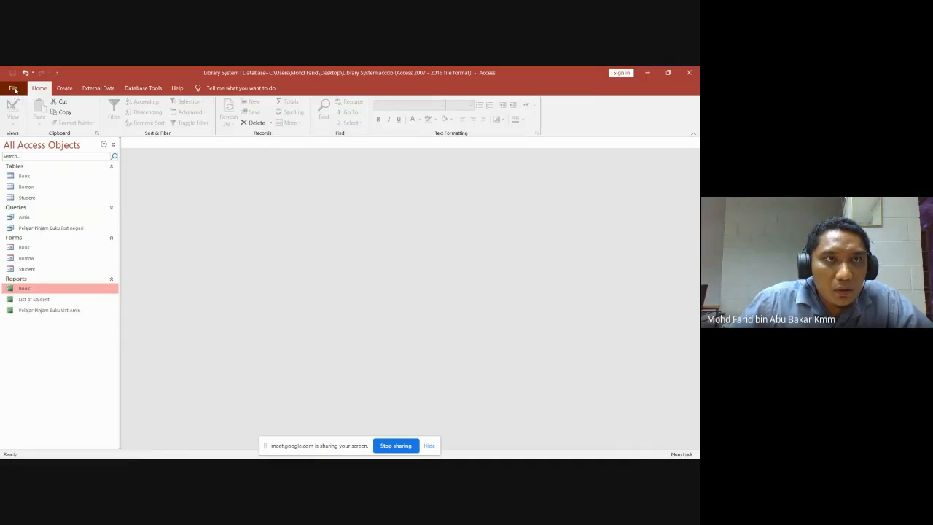
Reopen the Book report from the navigation pane to view its records.
left_click(15, 89)
left_click(12, 89)
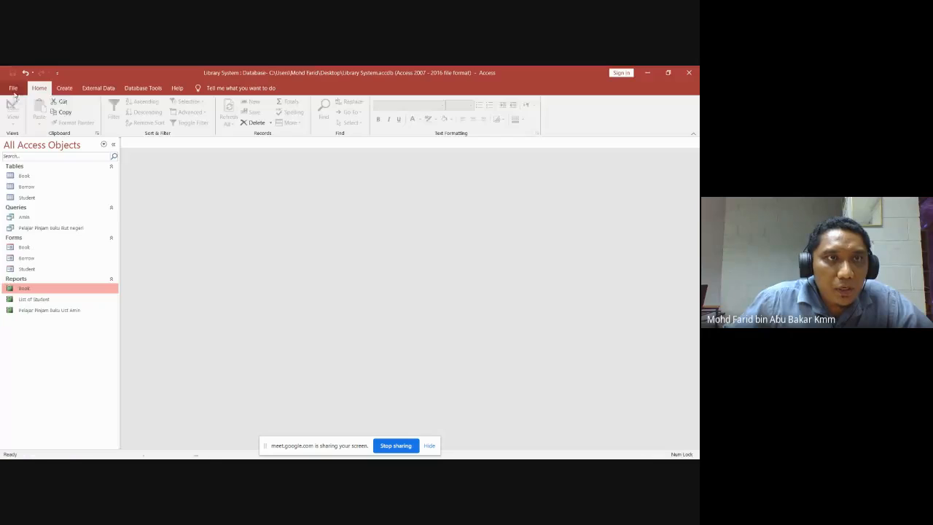
left_click(64, 88)
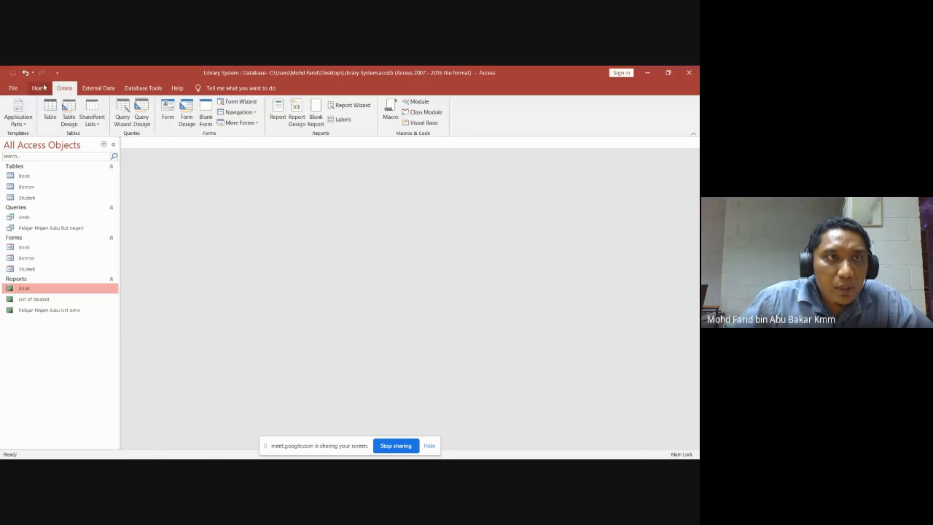
left_click(40, 88)
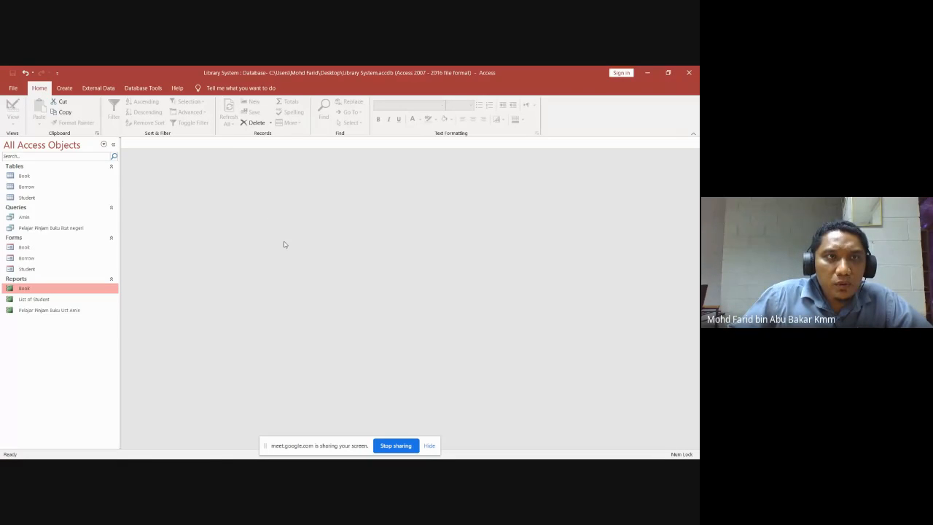
double_click(22, 290)
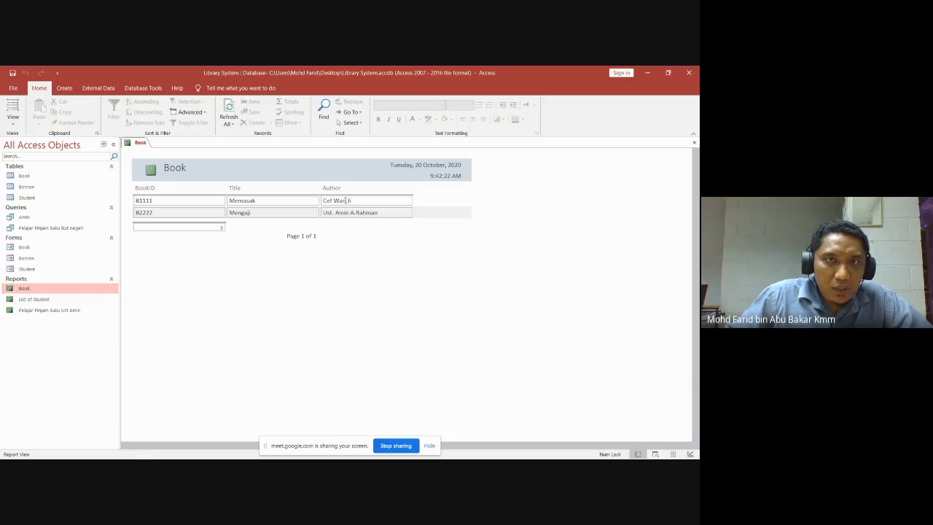
Inspect the Book report's title and heading row, then switch it to Design View.
left_click(361, 201)
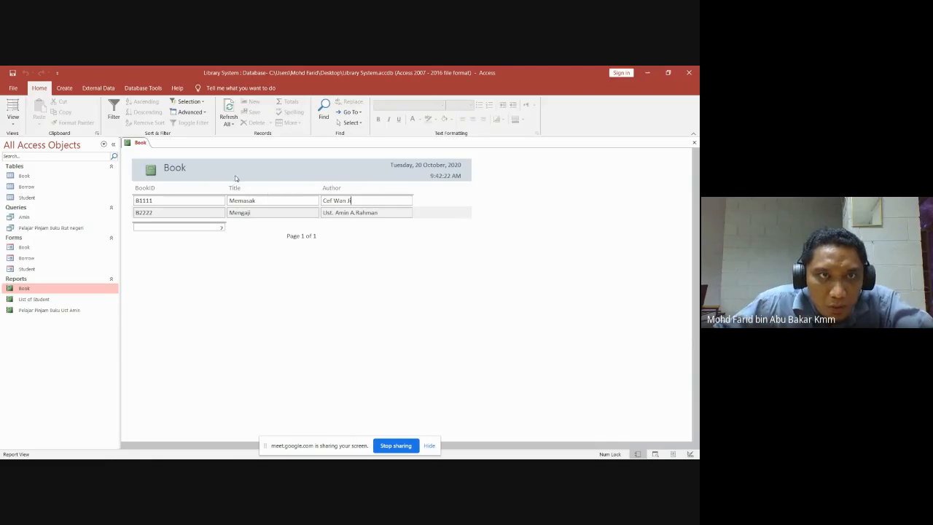
left_click(184, 170)
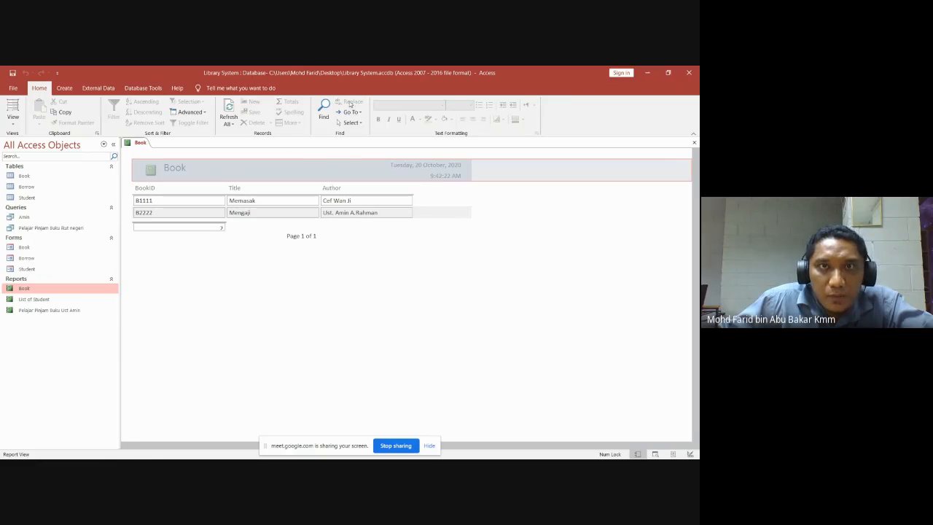
left_click(153, 189)
right_click(176, 171)
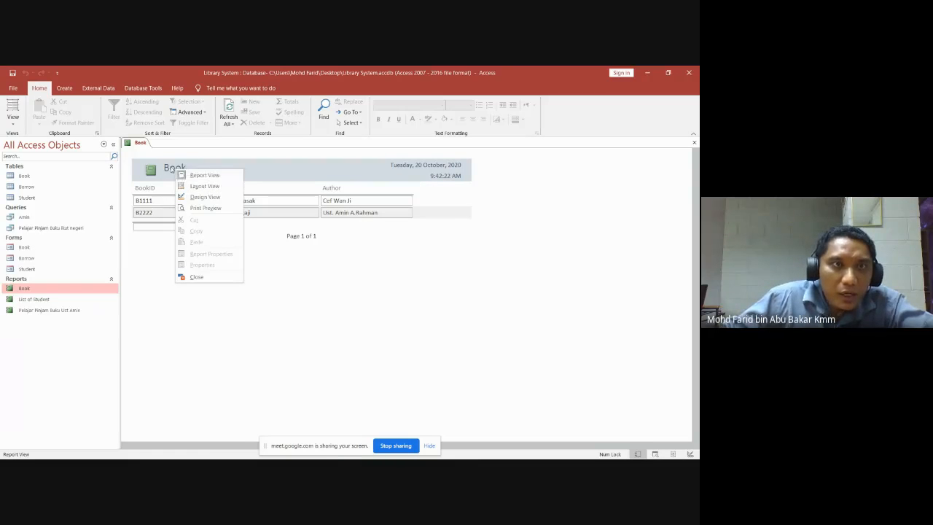
left_click(173, 168)
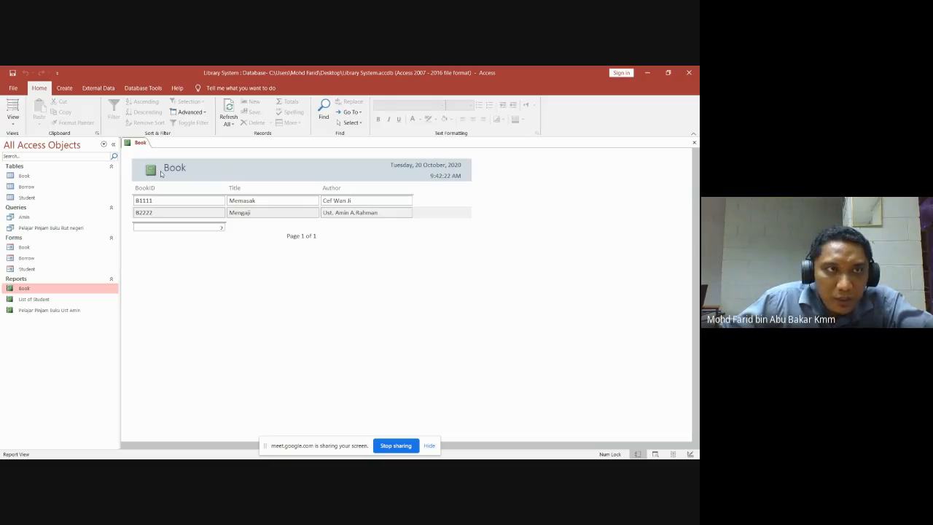
left_click(12, 123)
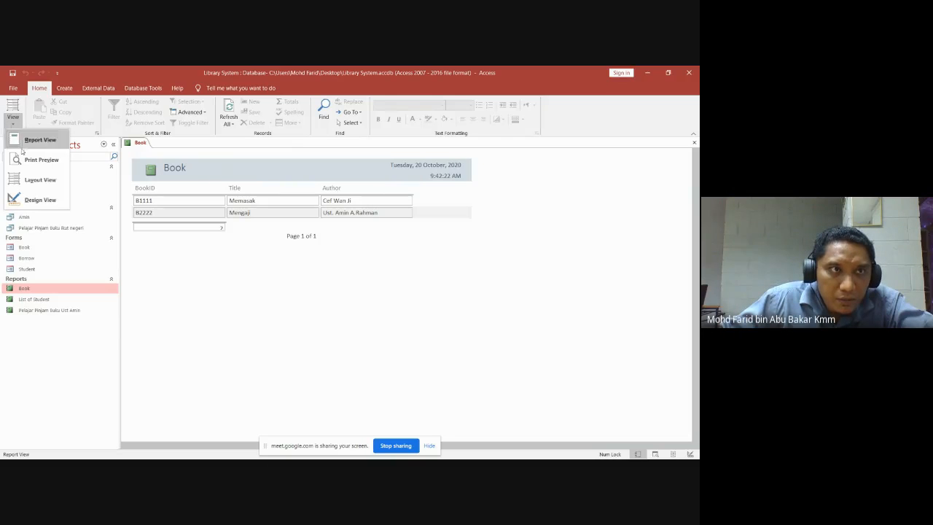
left_click(40, 200)
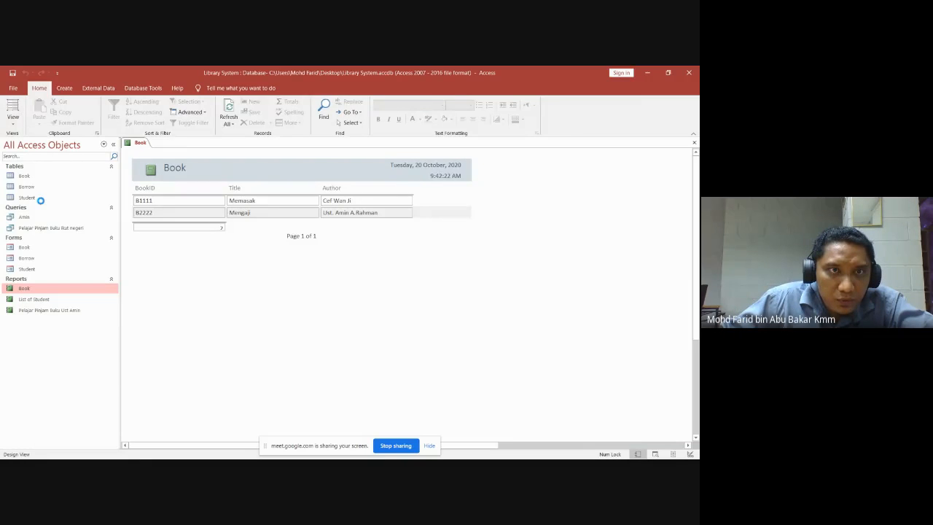
Change the report title label from Book to 'Senarai Buku'.
left_click(182, 178)
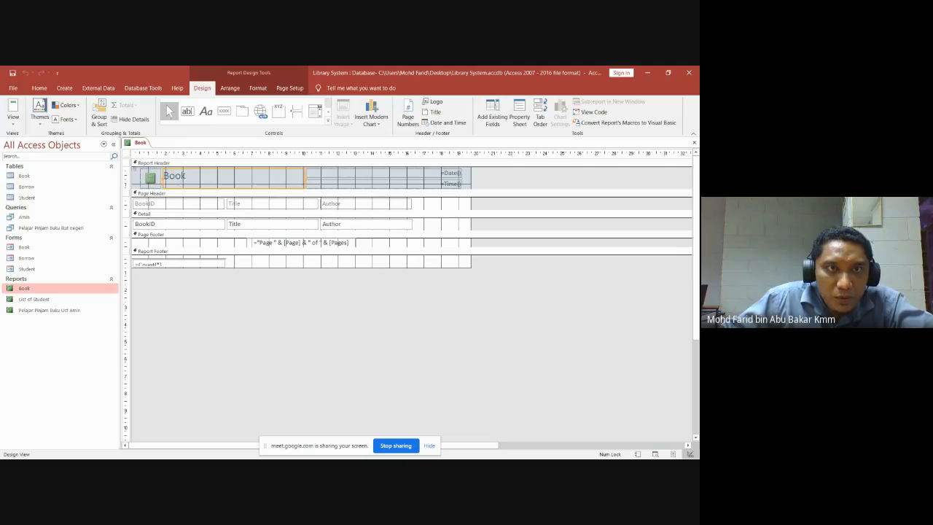
left_click(186, 177)
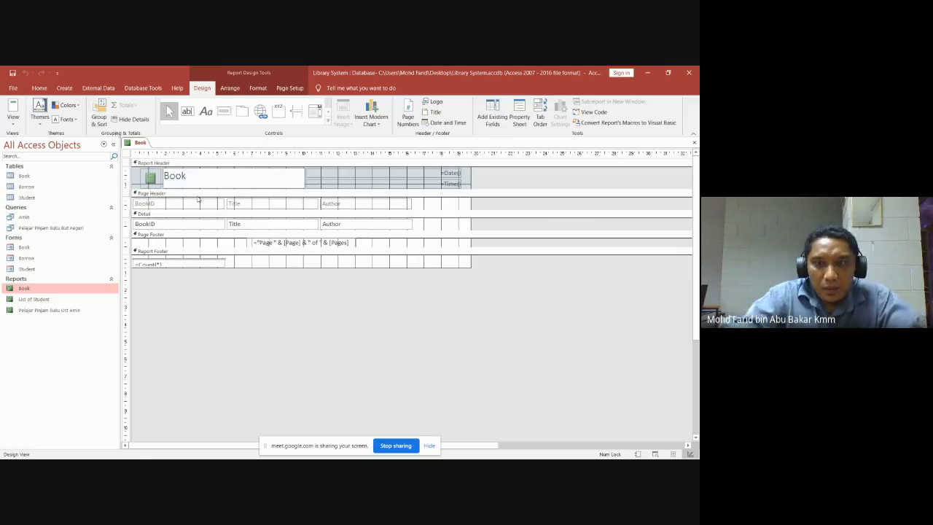
key("BackSpace")
key("BackSpace")
key("BackSpace")
key("BackSpace")
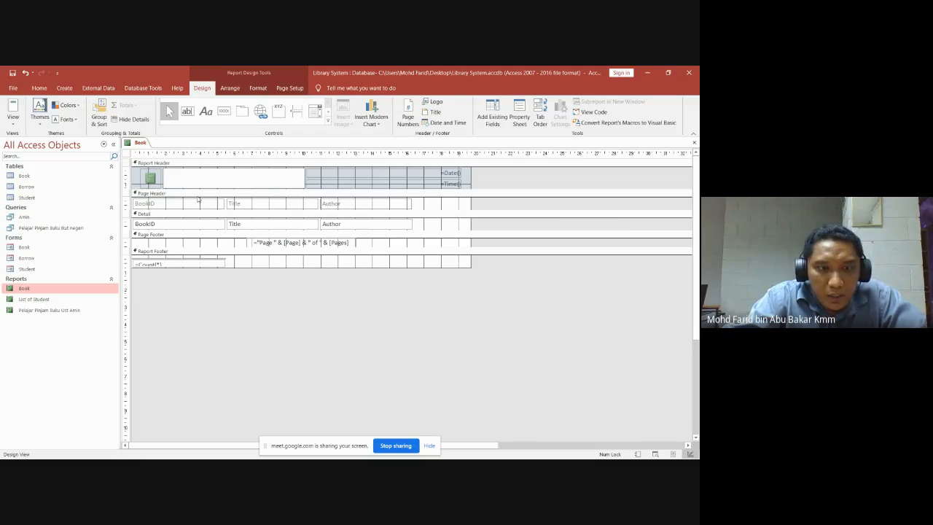
type("Senarai ")
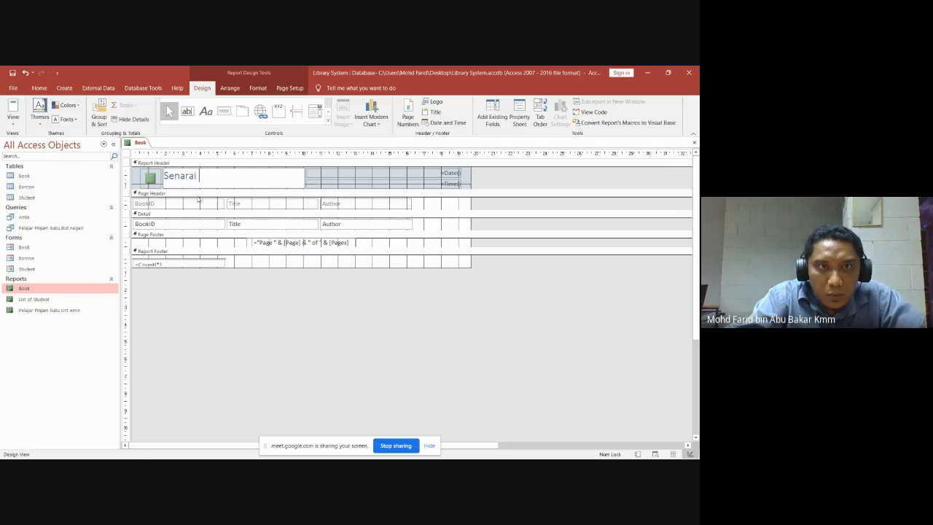
type("Buku")
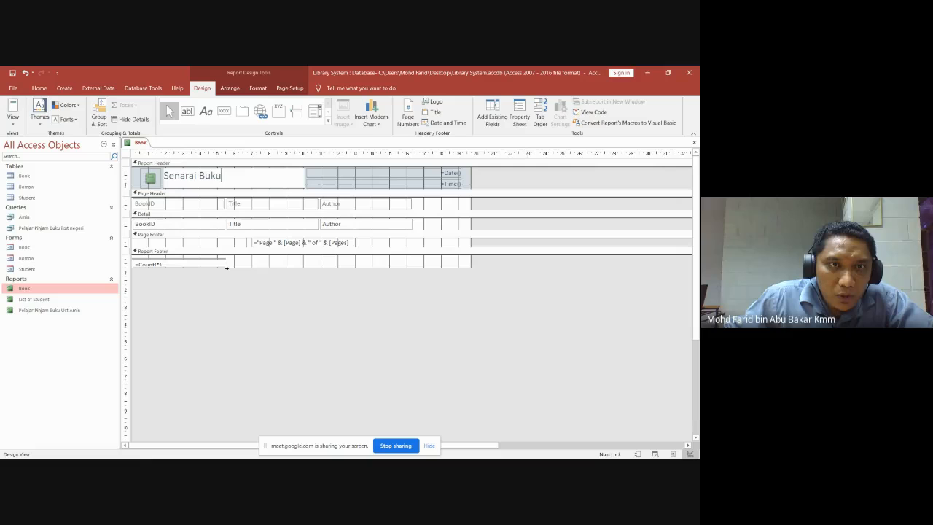
Enlarge the report footer and its =Count(*) row, then save and close the design.
left_click_drag(226, 269, 227, 285)
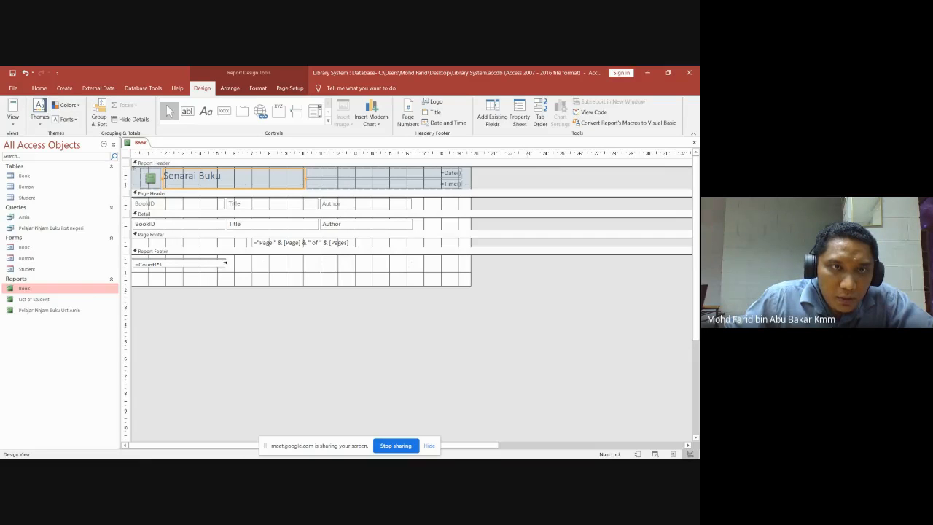
left_click(225, 264)
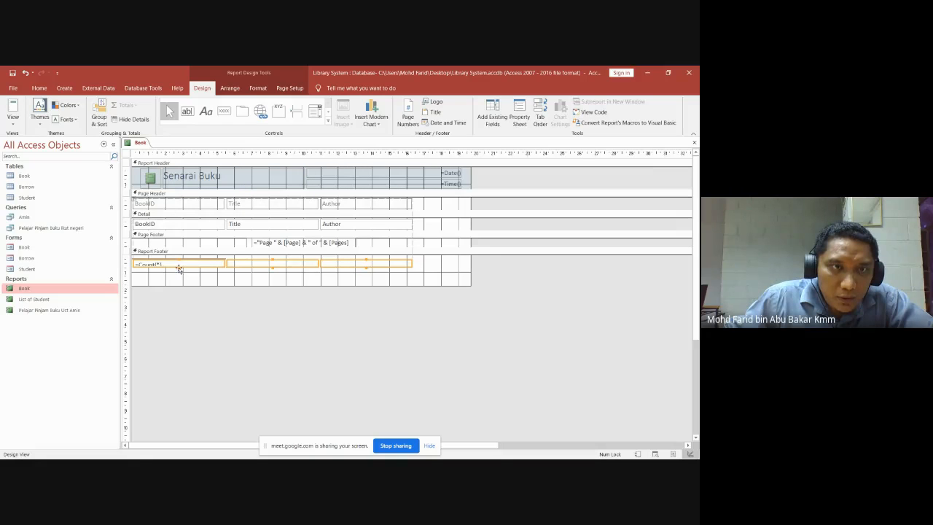
left_click_drag(178, 267, 180, 275)
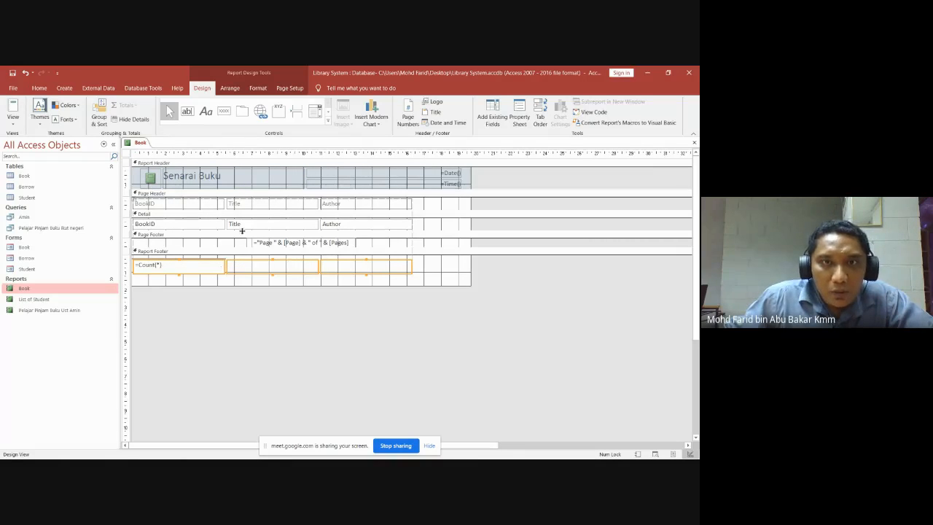
left_click(694, 143)
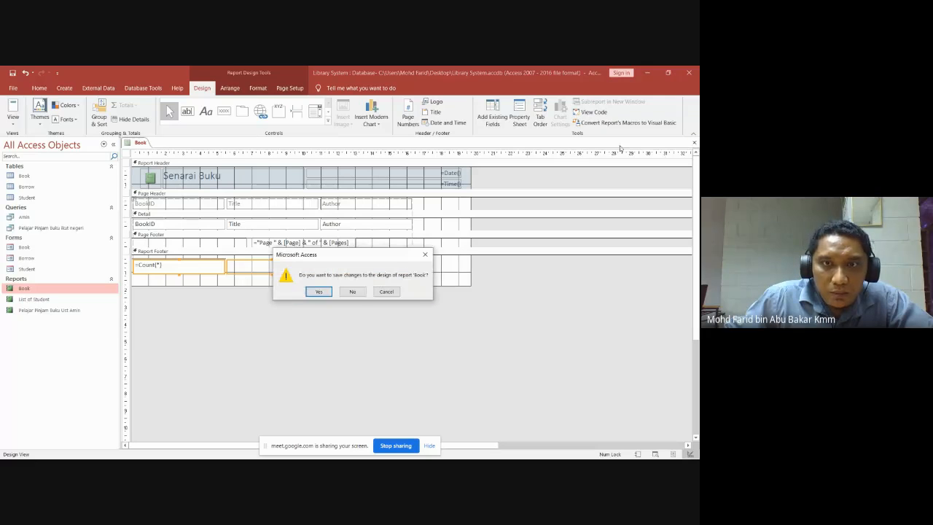
left_click(319, 291)
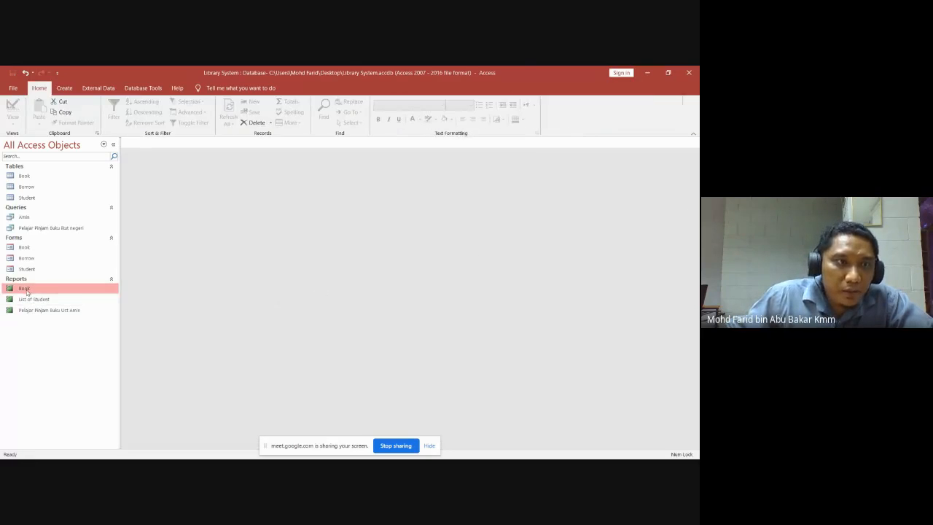
Reopen the Book report showing 'Senarai Buku', books B1111 and B2222, count 2, then return to Google Meet.
double_click(25, 289)
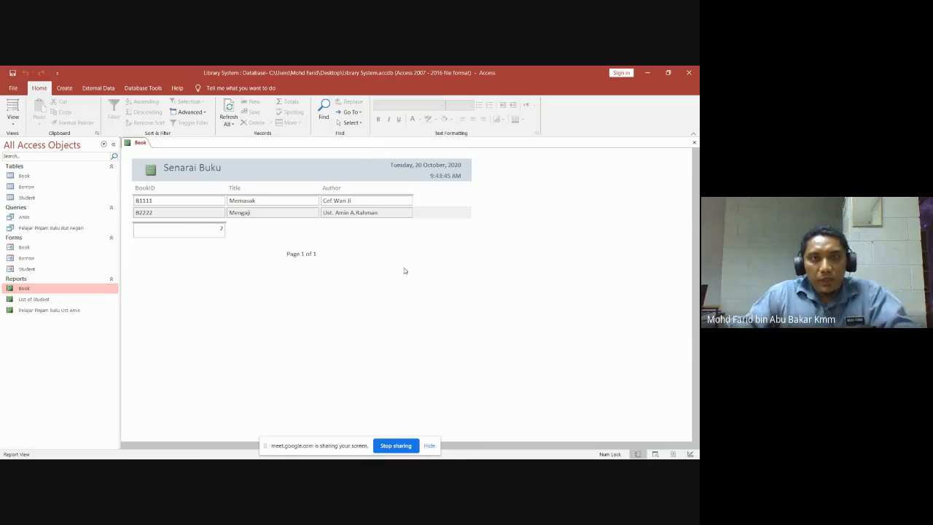
mouse_move(671, 456)
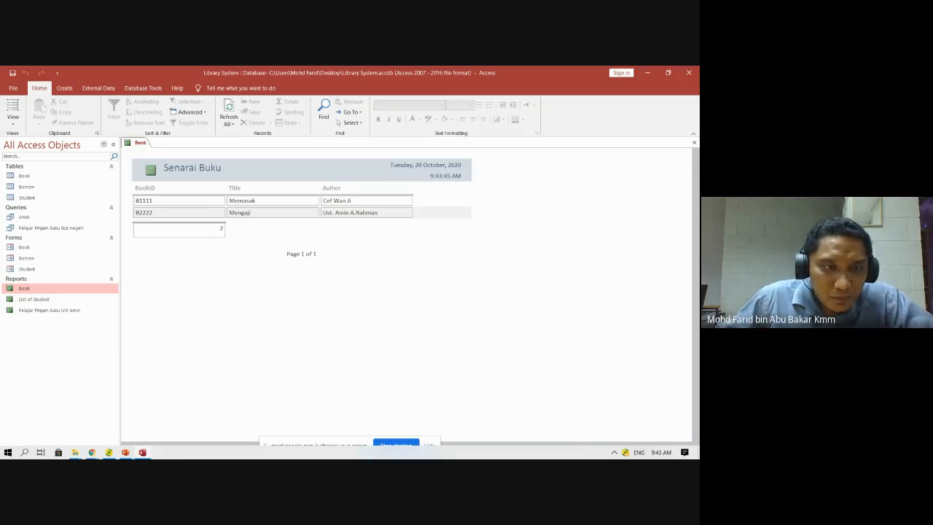
mouse_move(94, 456)
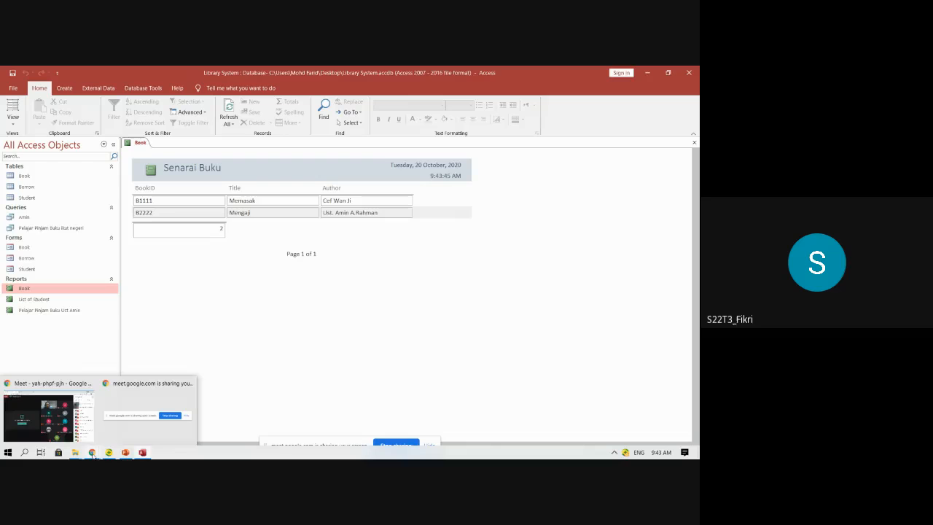
left_click(70, 428)
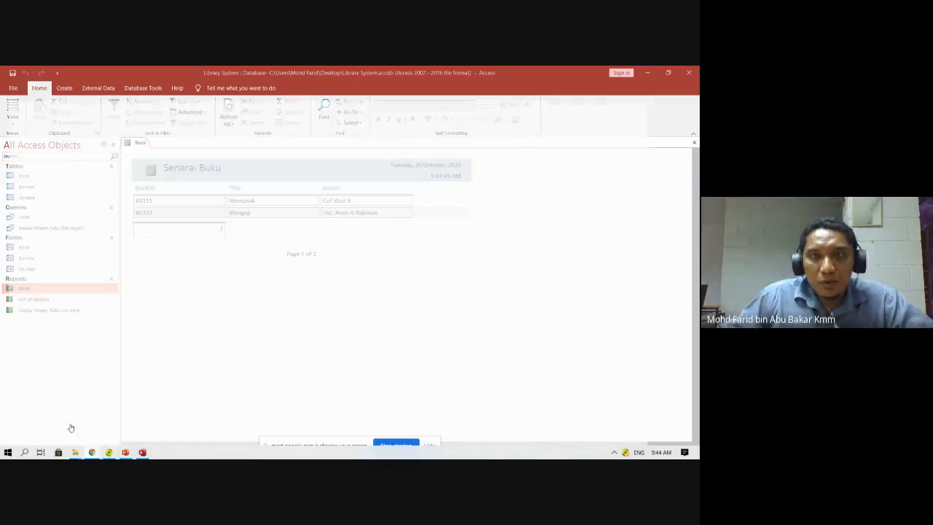